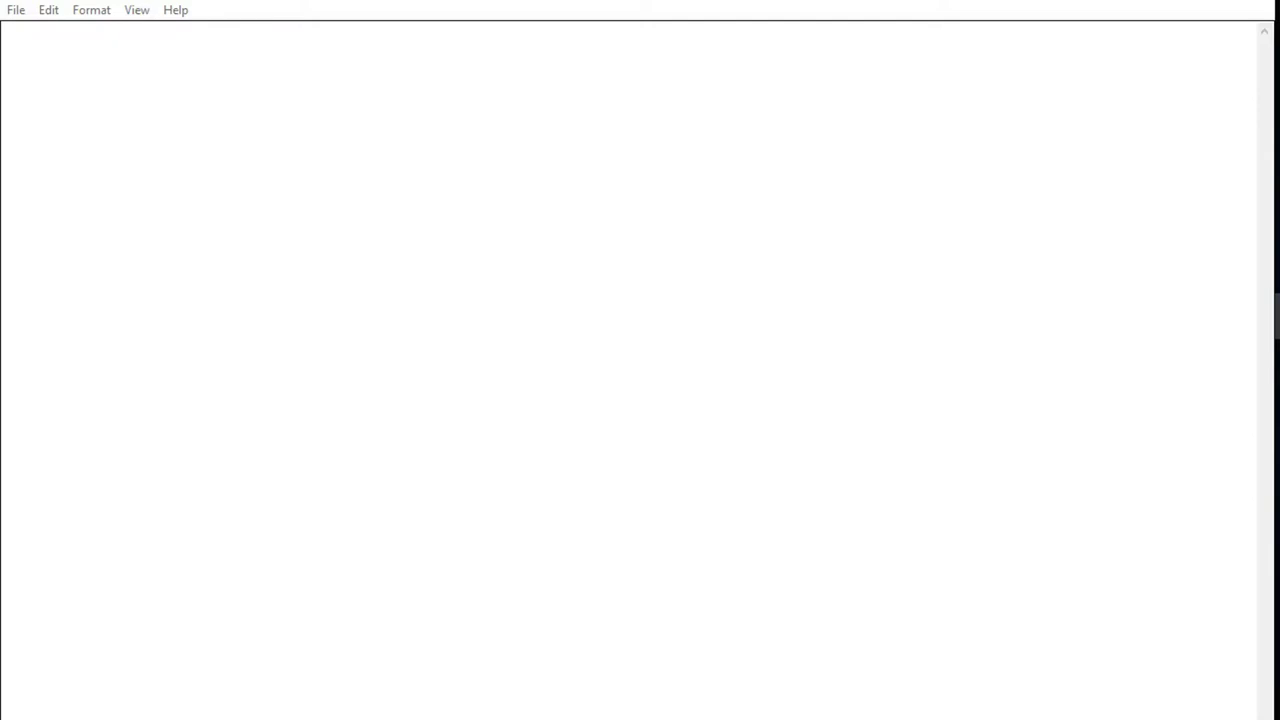
# - Type 'Hello frieds today i am going to how you that how we', fixing small typos
pyautogui.write('H')
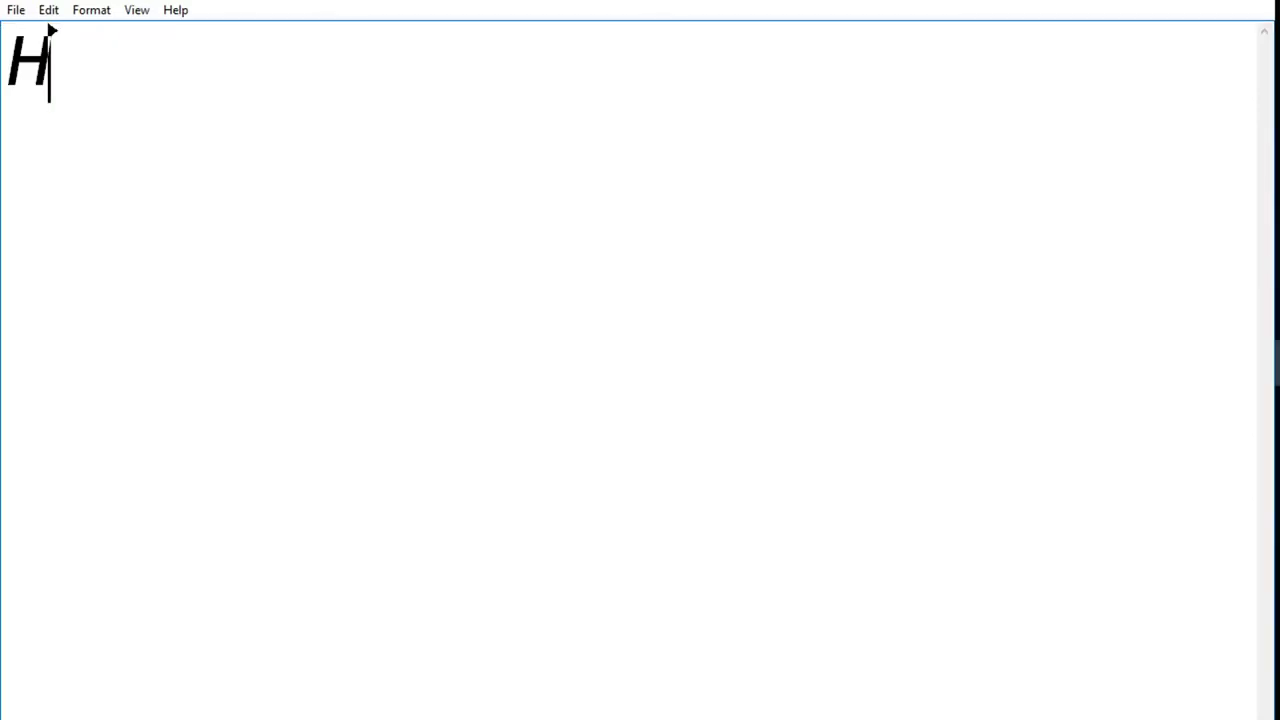
pyautogui.write('ello ')
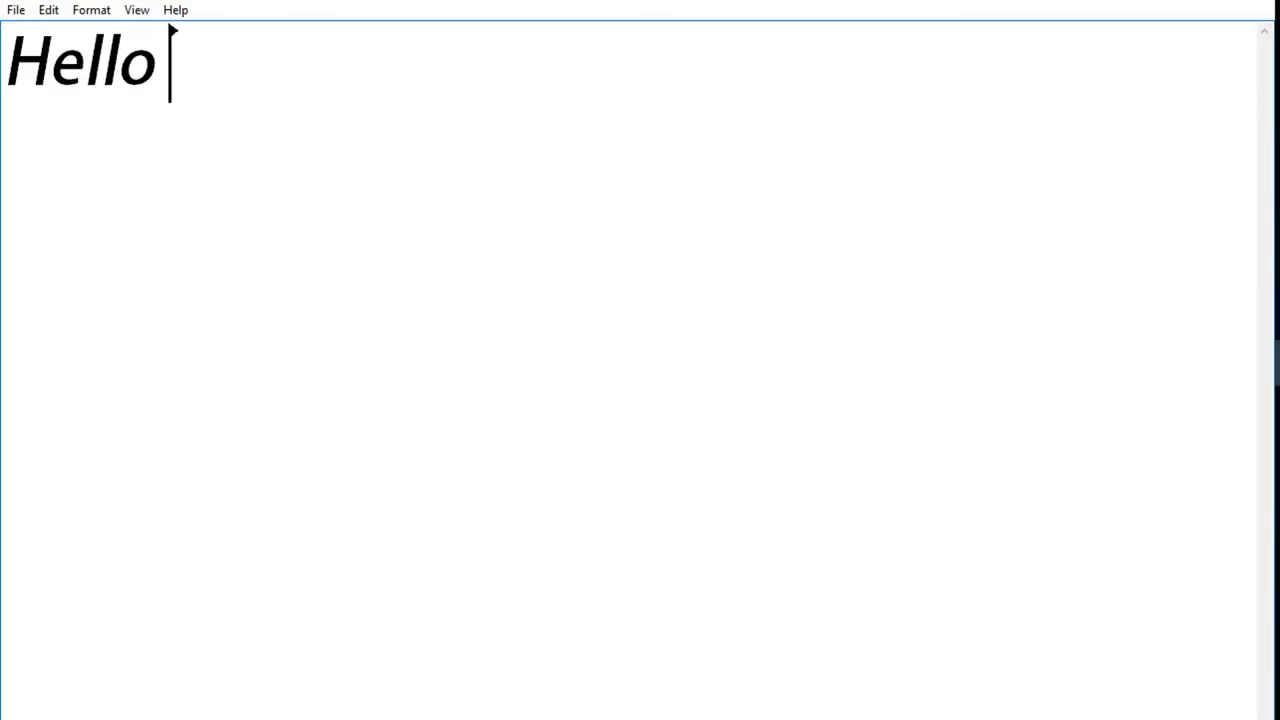
pyautogui.write('fried')
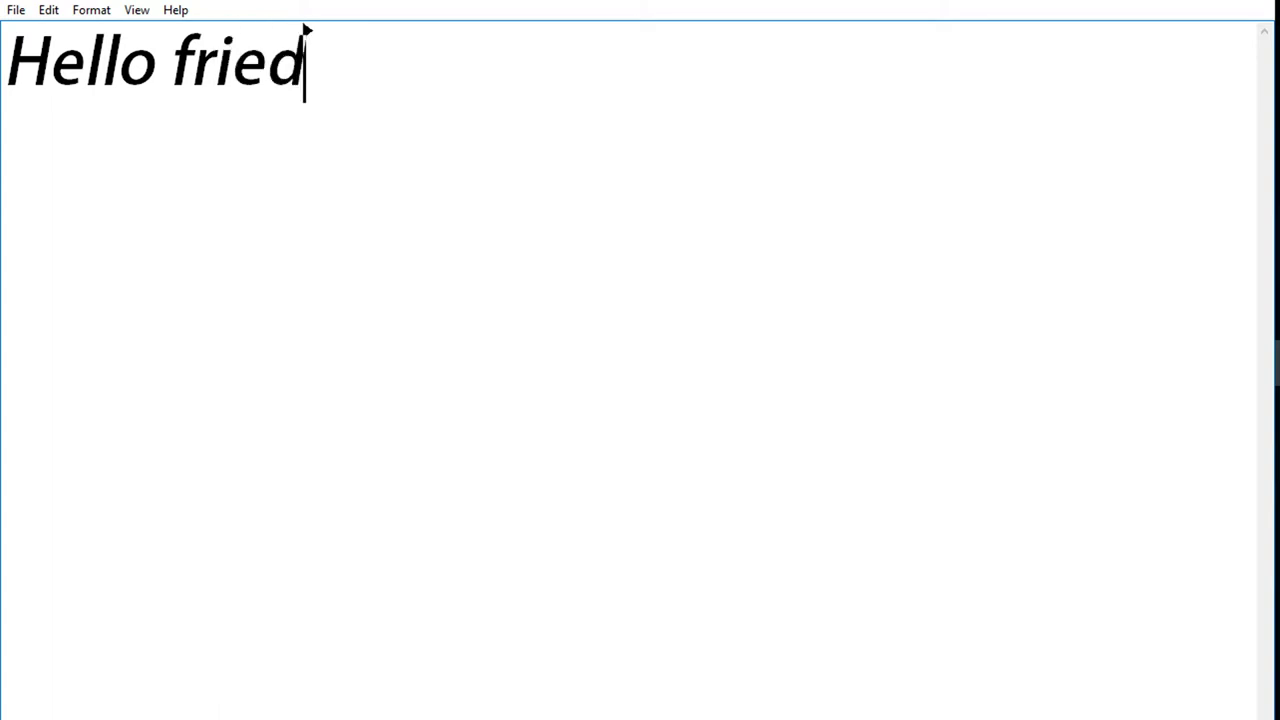
pyautogui.write('s tod')
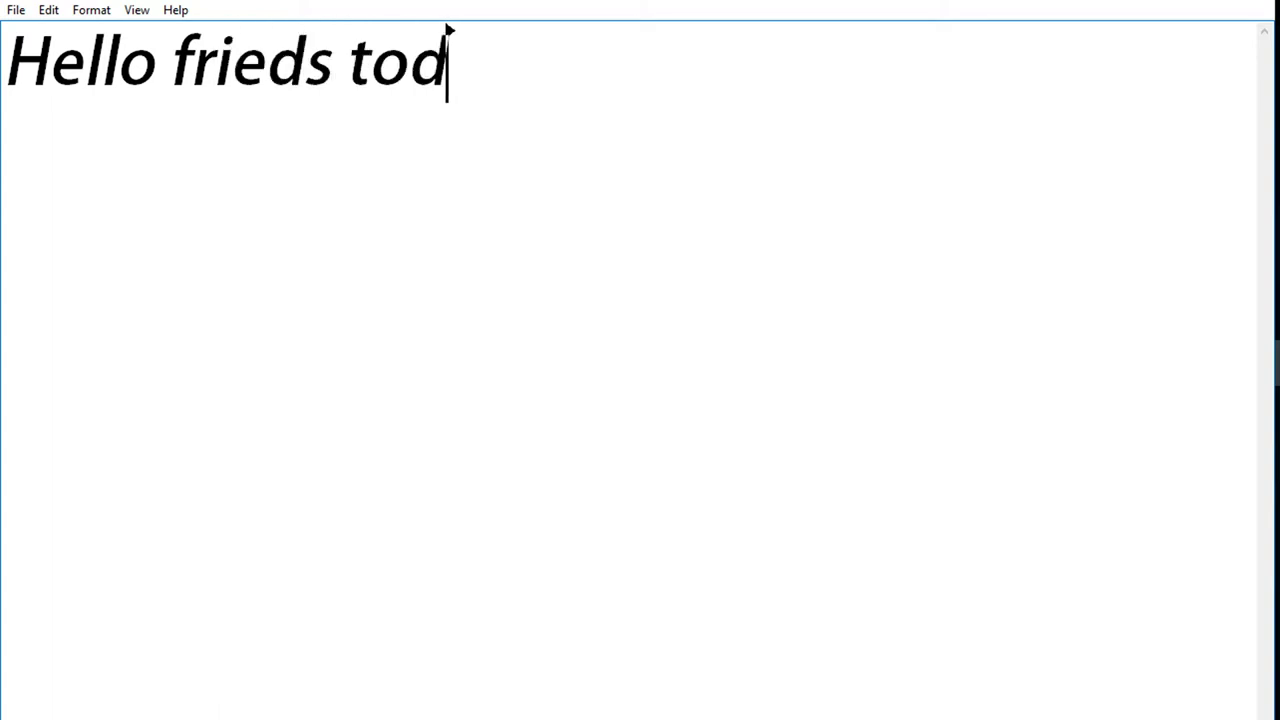
pyautogui.write('a')
pyautogui.click(346, 60)
pyautogui.write('i')
pyautogui.press('BackSpace')
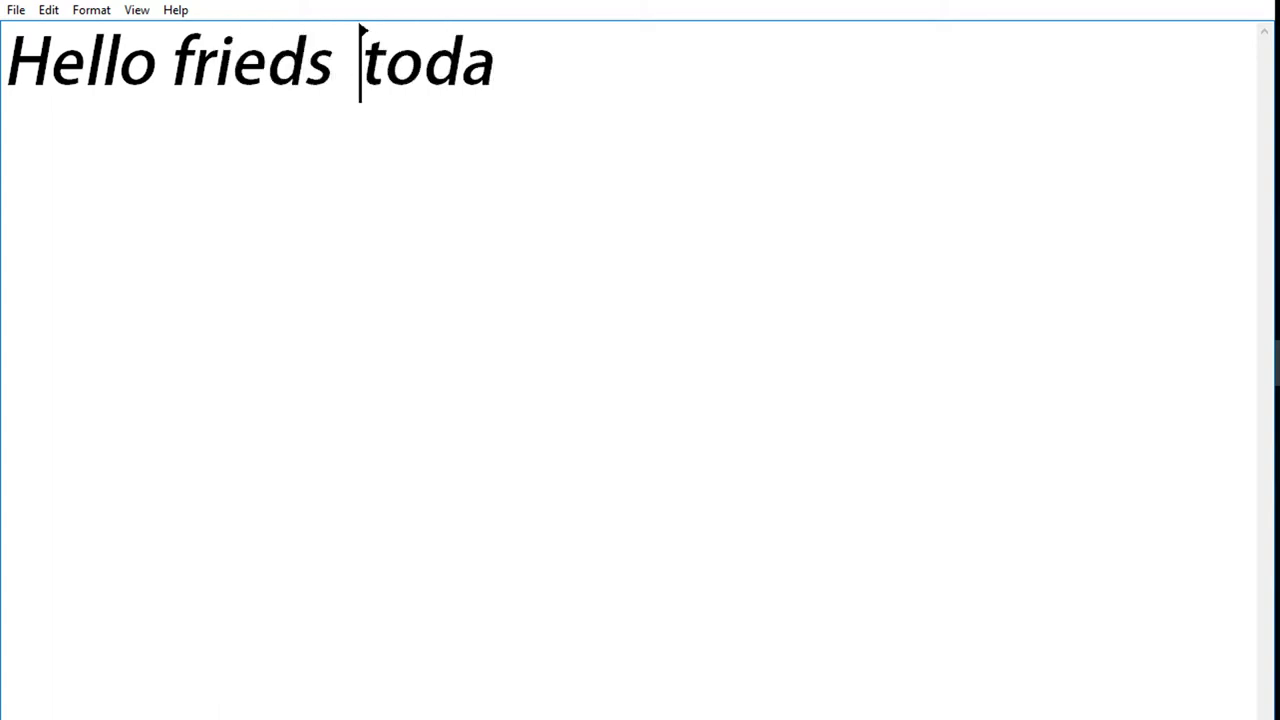
pyautogui.press('BackSpace')
pyautogui.click(482, 30)
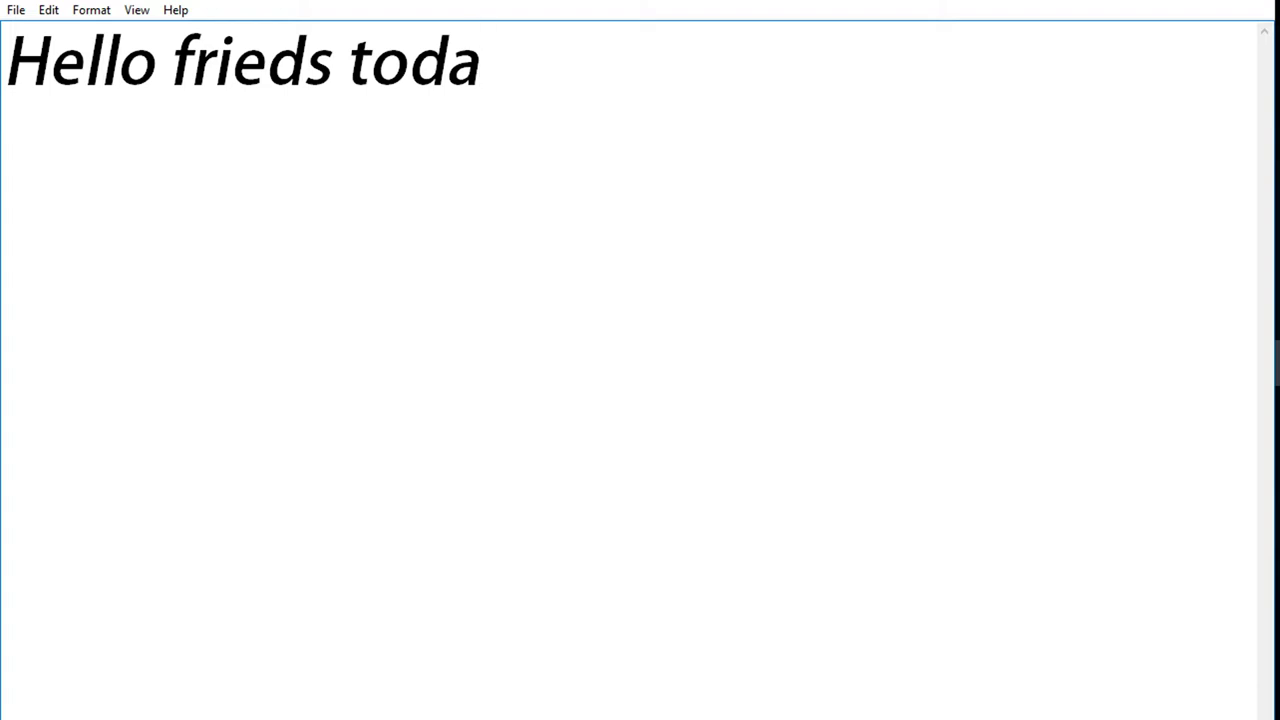
pyautogui.write('y ')
pyautogui.write('i am g')
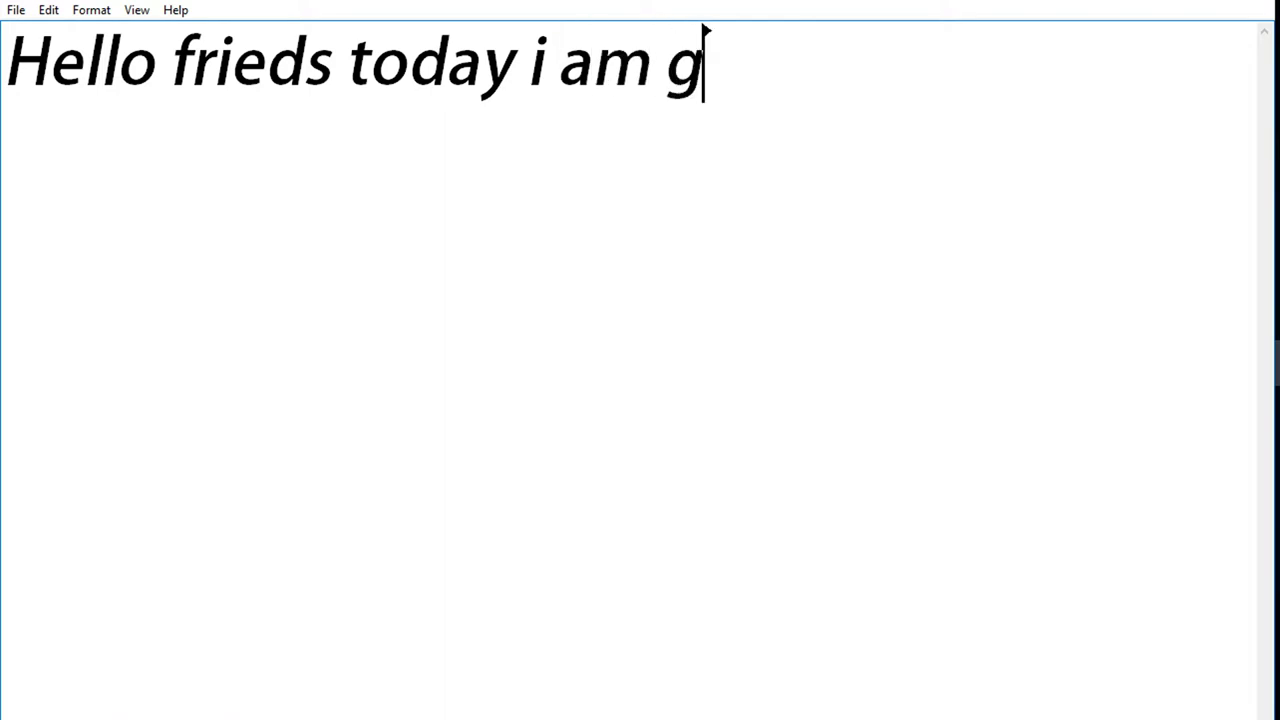
pyautogui.write('oing t')
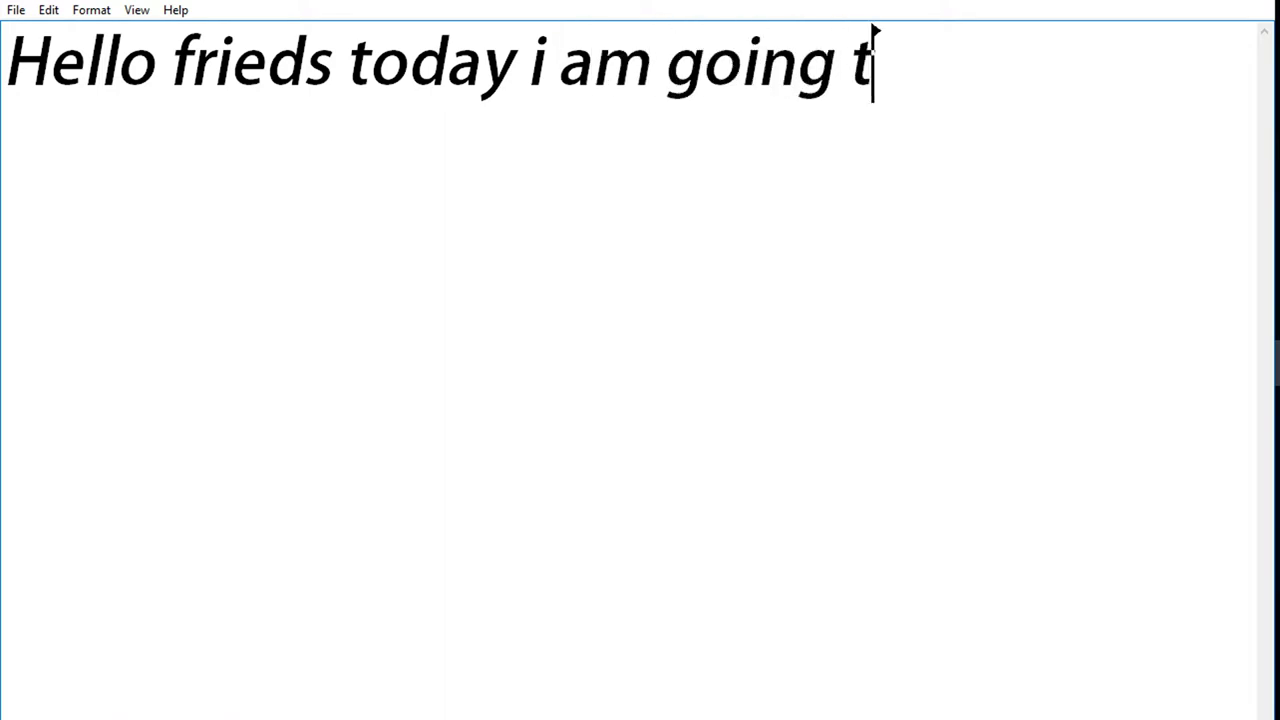
pyautogui.write('o dl')
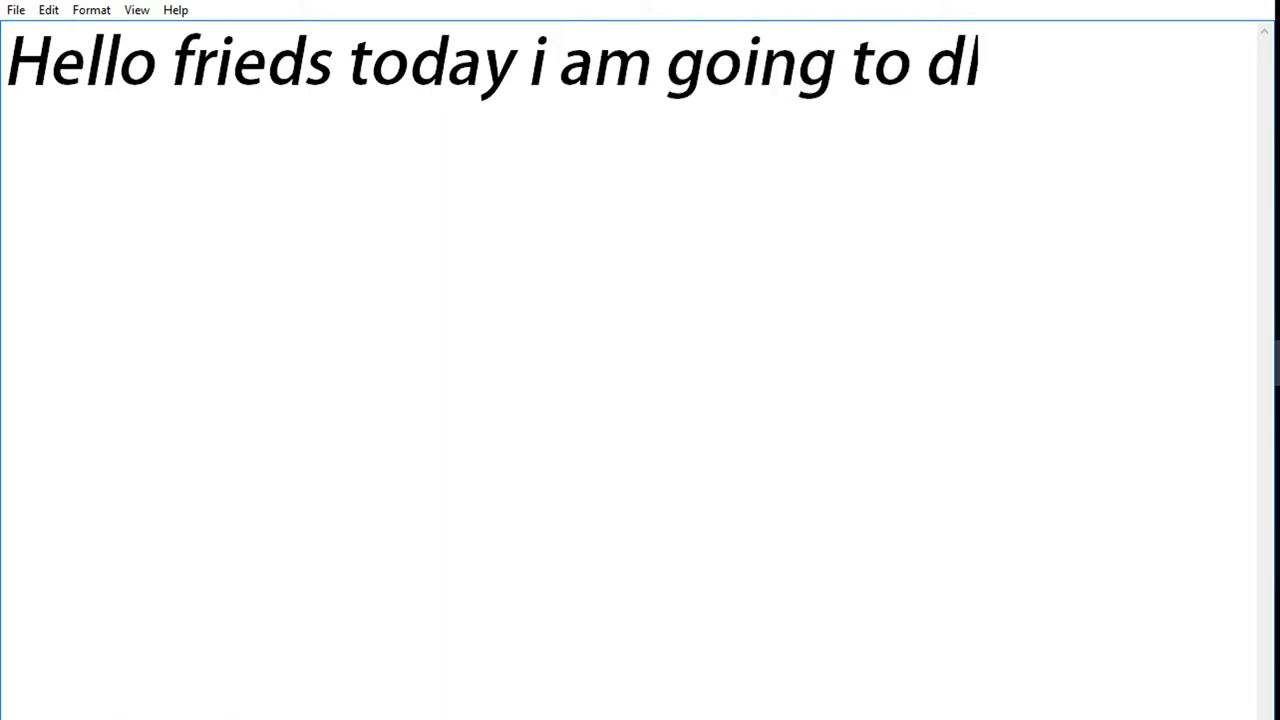
pyautogui.press('BackSpace')
pyautogui.write('how you th')
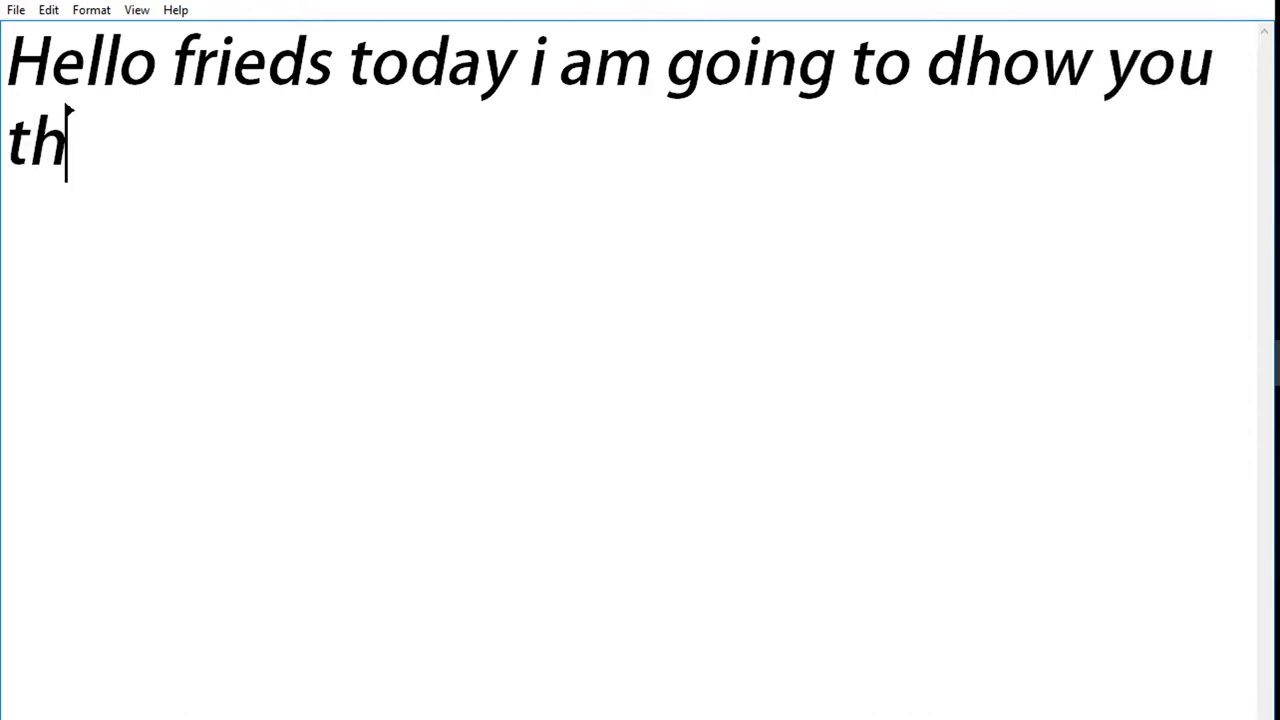
pyautogui.write('at how ')
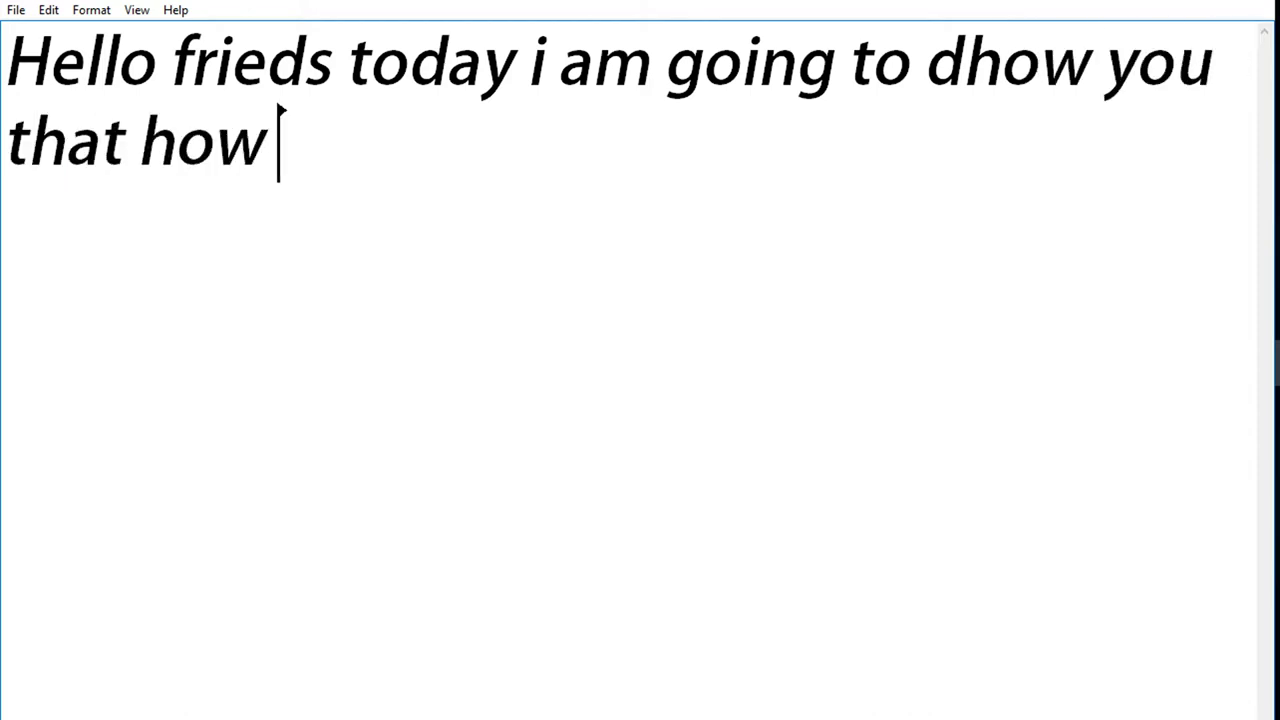
pyautogui.write('we')
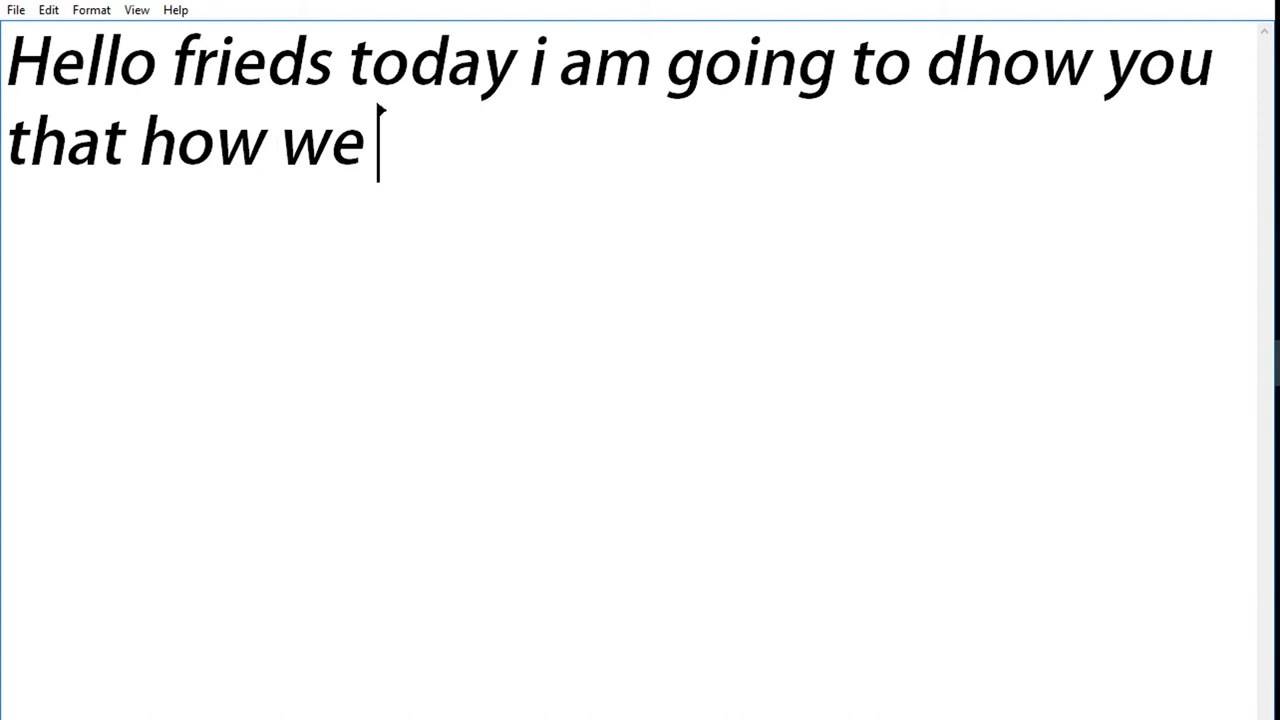
# - Remove the stray 'd' and the duplicated 'how' from the sentence
pyautogui.click(964, 62)
pyautogui.press('BackSpace')
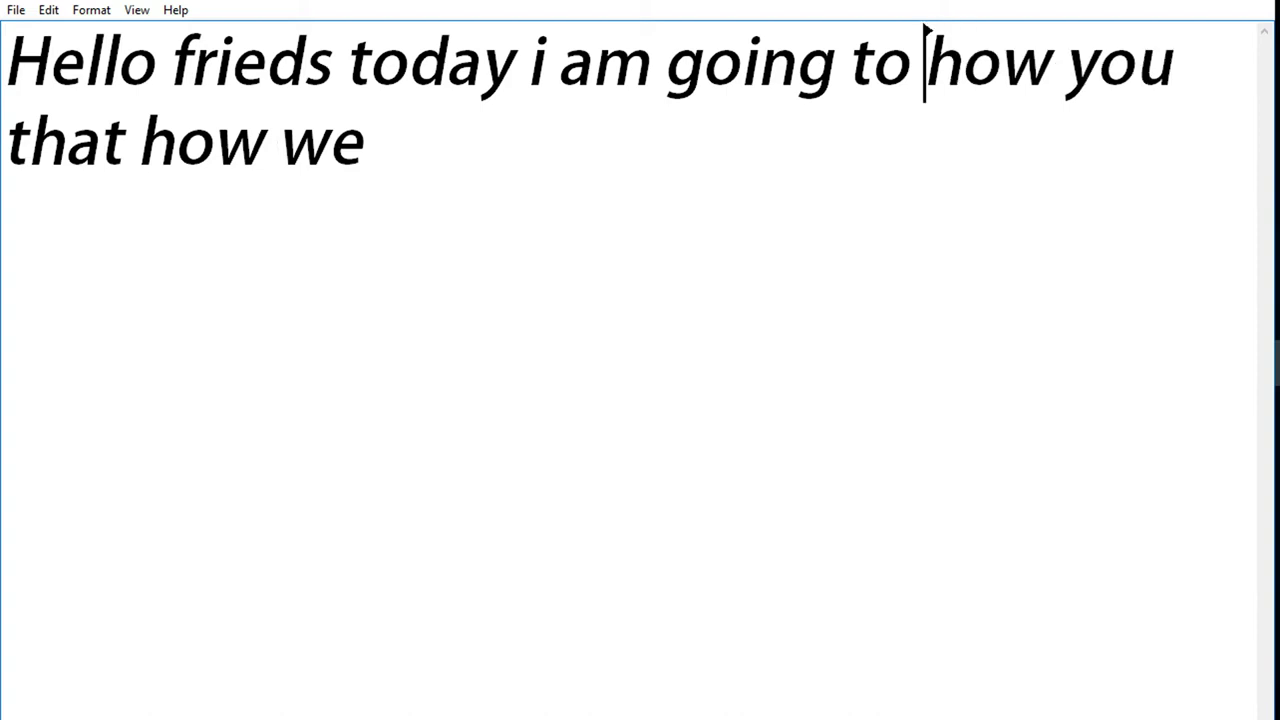
pyautogui.click(380, 110)
pyautogui.click(1050, 60)
pyautogui.press('BackSpace')
pyautogui.press('BackSpace')
pyautogui.press('BackSpace')
pyautogui.press('BackSpace')
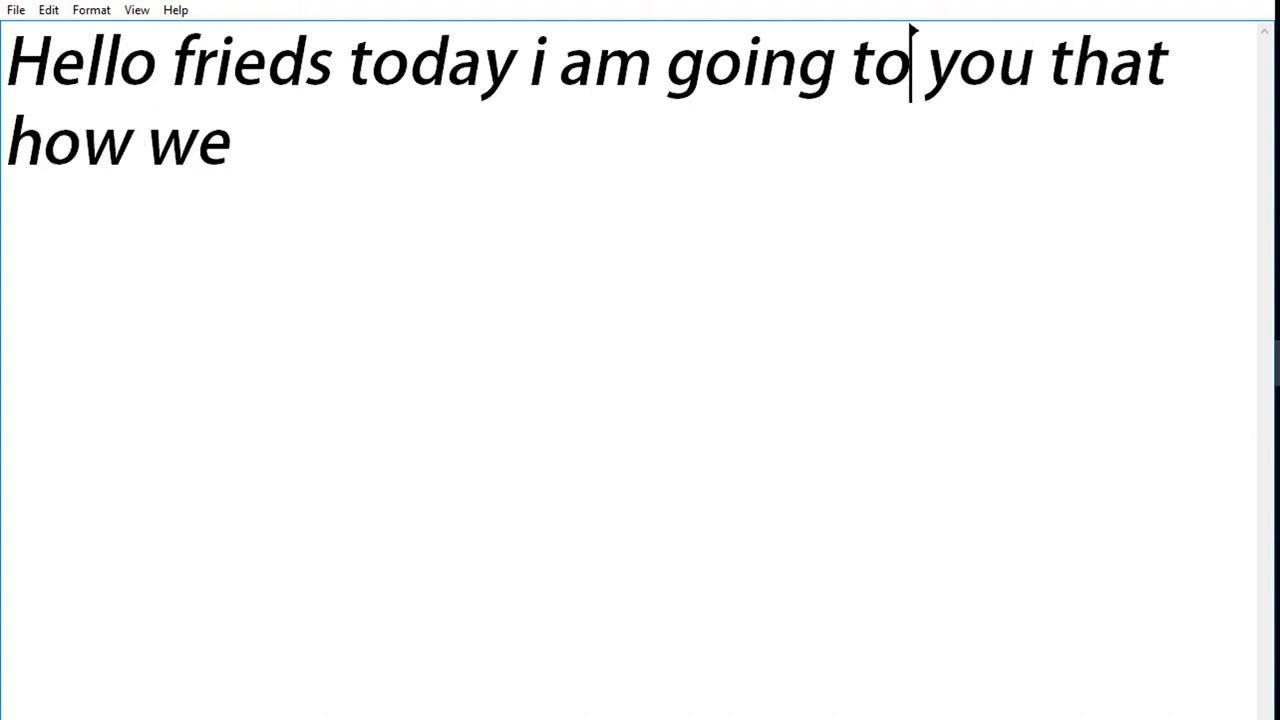
pyautogui.click(1182, 30)
pyautogui.click(246, 110)
# - Finish the sentence with 'can creat a simple logo in plotoshop cs6' and start a new line
pyautogui.write('can crea')
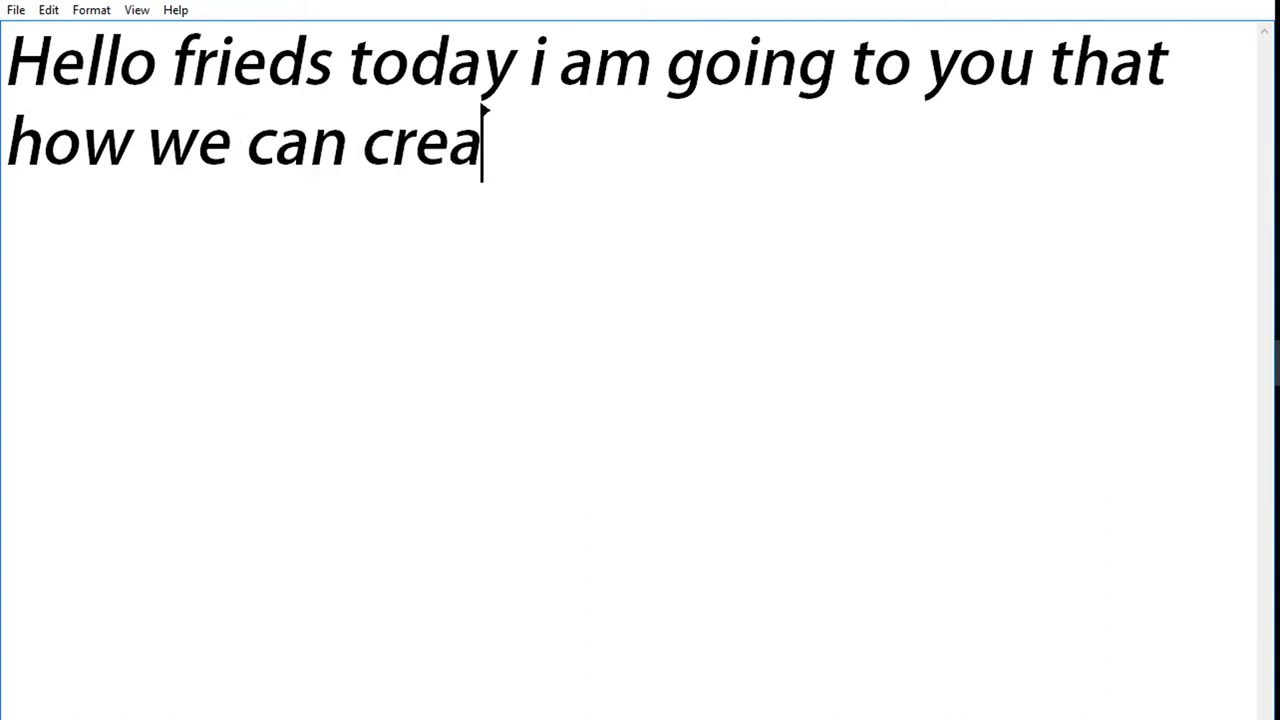
pyautogui.write('t a l')
pyautogui.press('BackSpace')
pyautogui.press('BackSpace')
pyautogui.write('s')
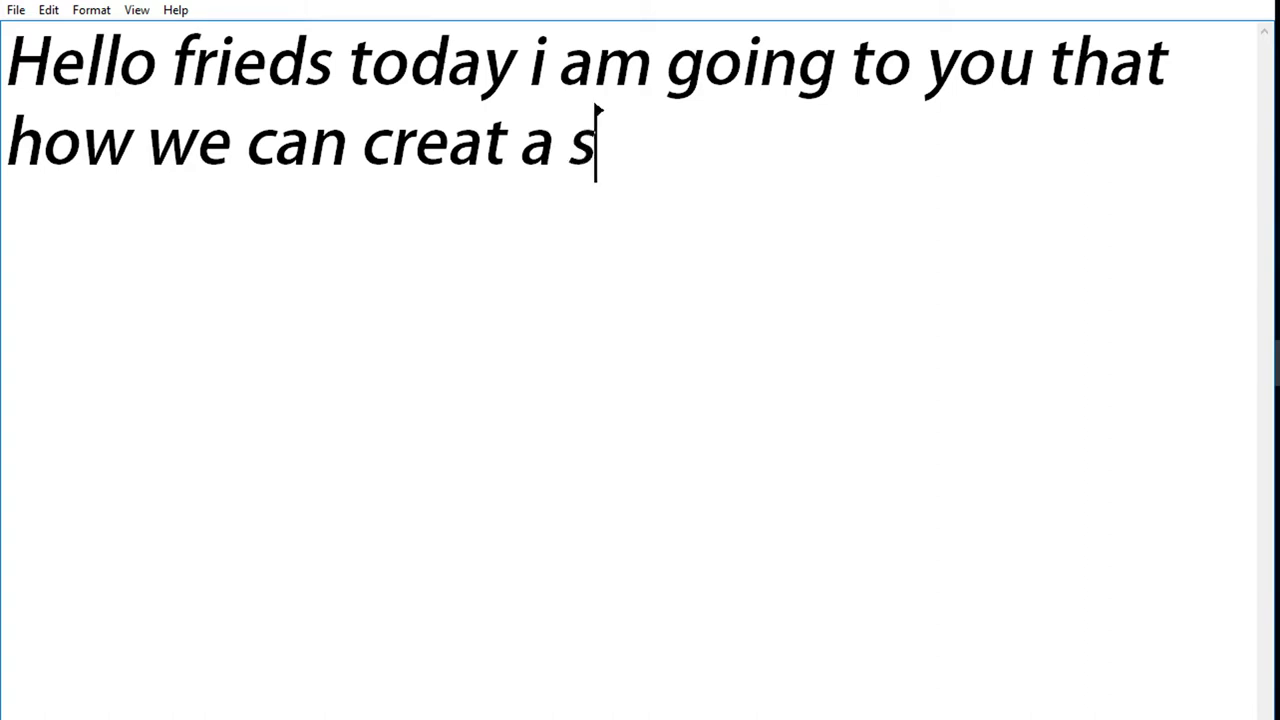
pyautogui.write('imple ')
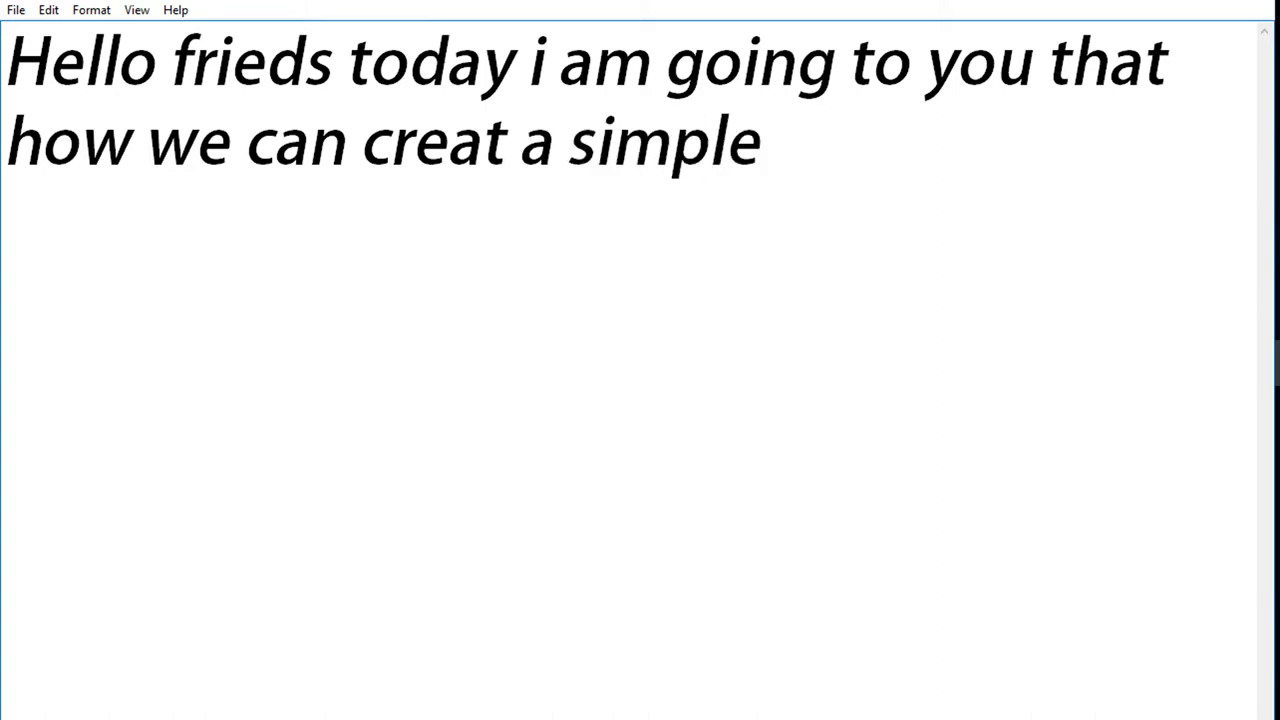
pyautogui.write('logo in ')
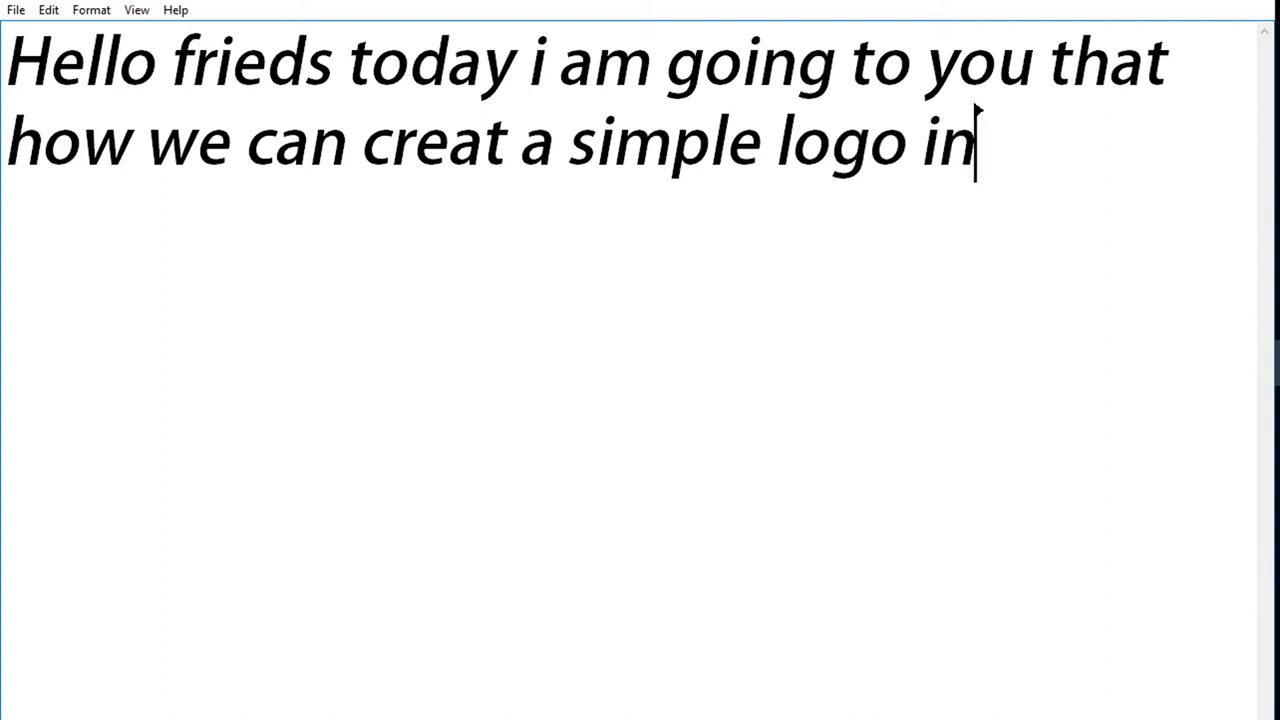
pyautogui.write('plot')
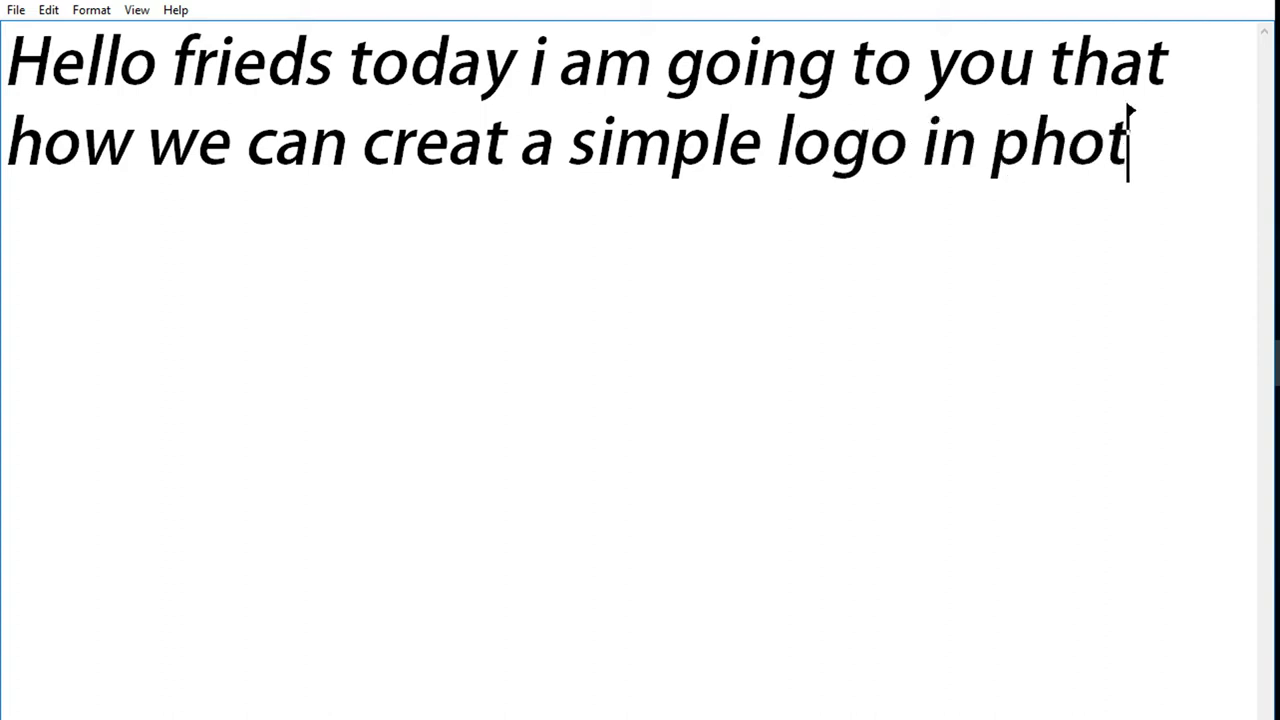
pyautogui.write('oshop ')
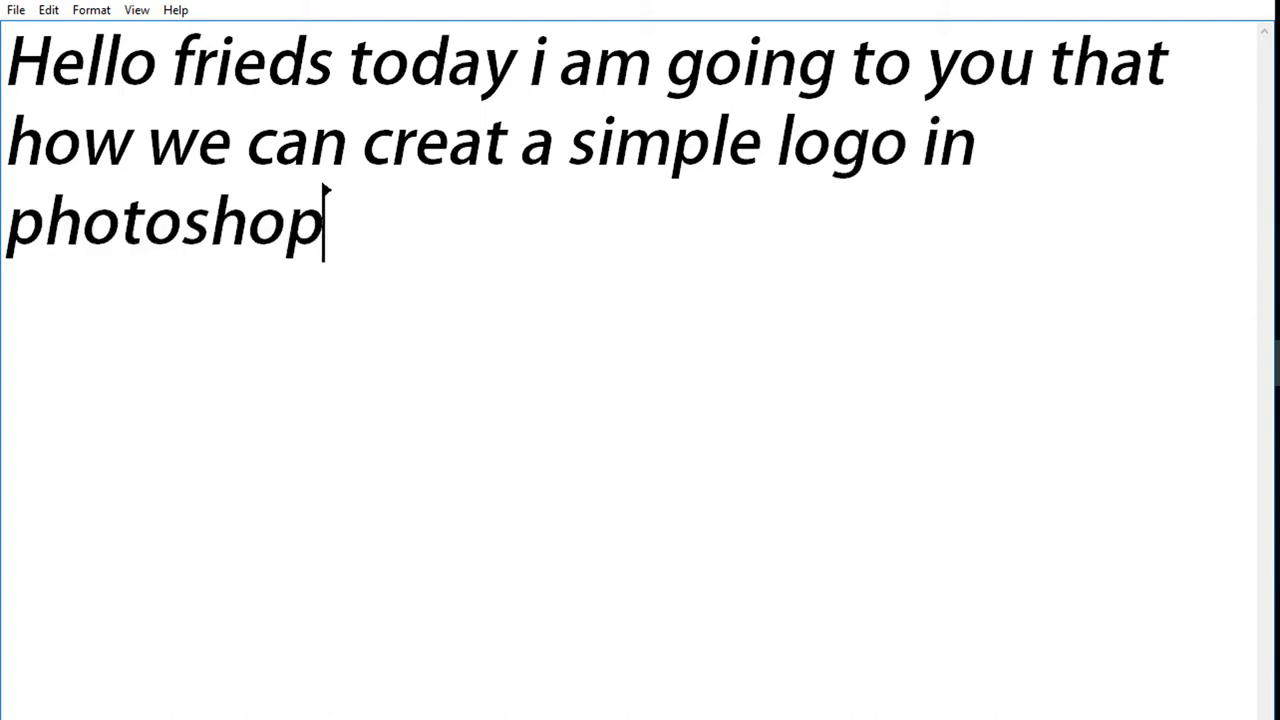
pyautogui.write('cs6')
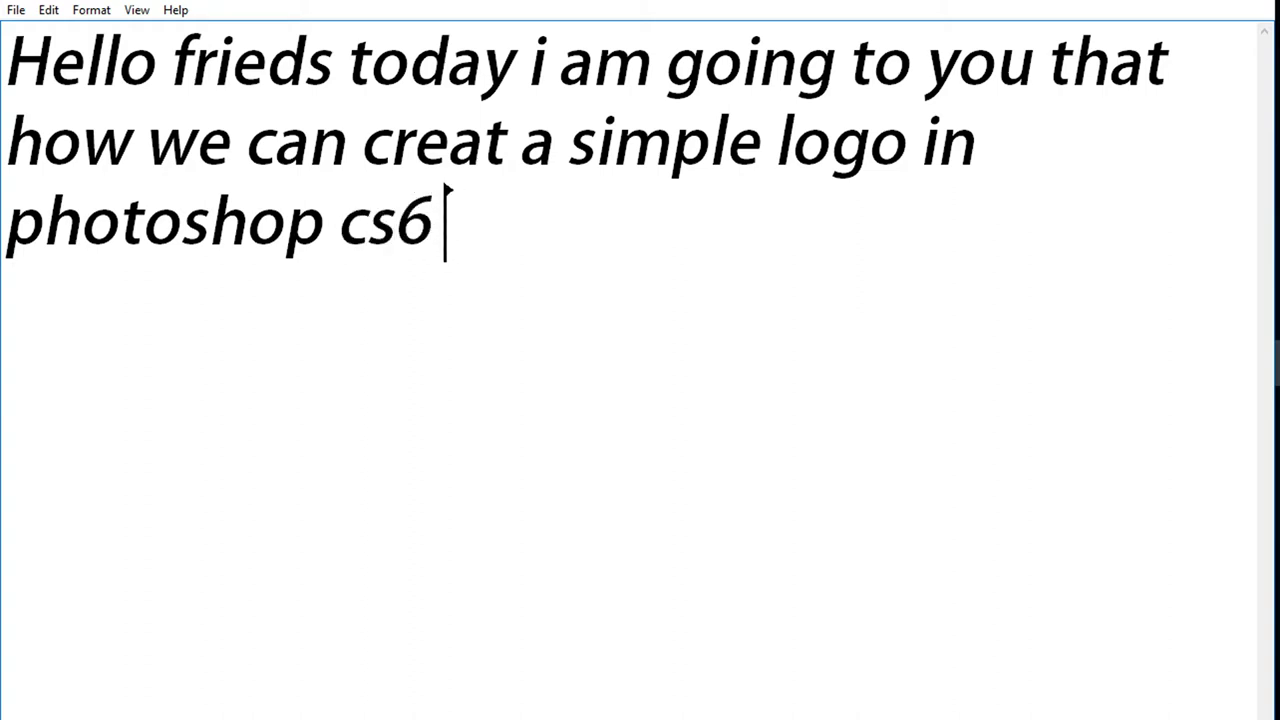
pyautogui.press('Return')
# - Add the line 'it is our lecture 2 about creating a logo in photoshop' and an indented 'so l;ets start...'
pyautogui.write('it ')
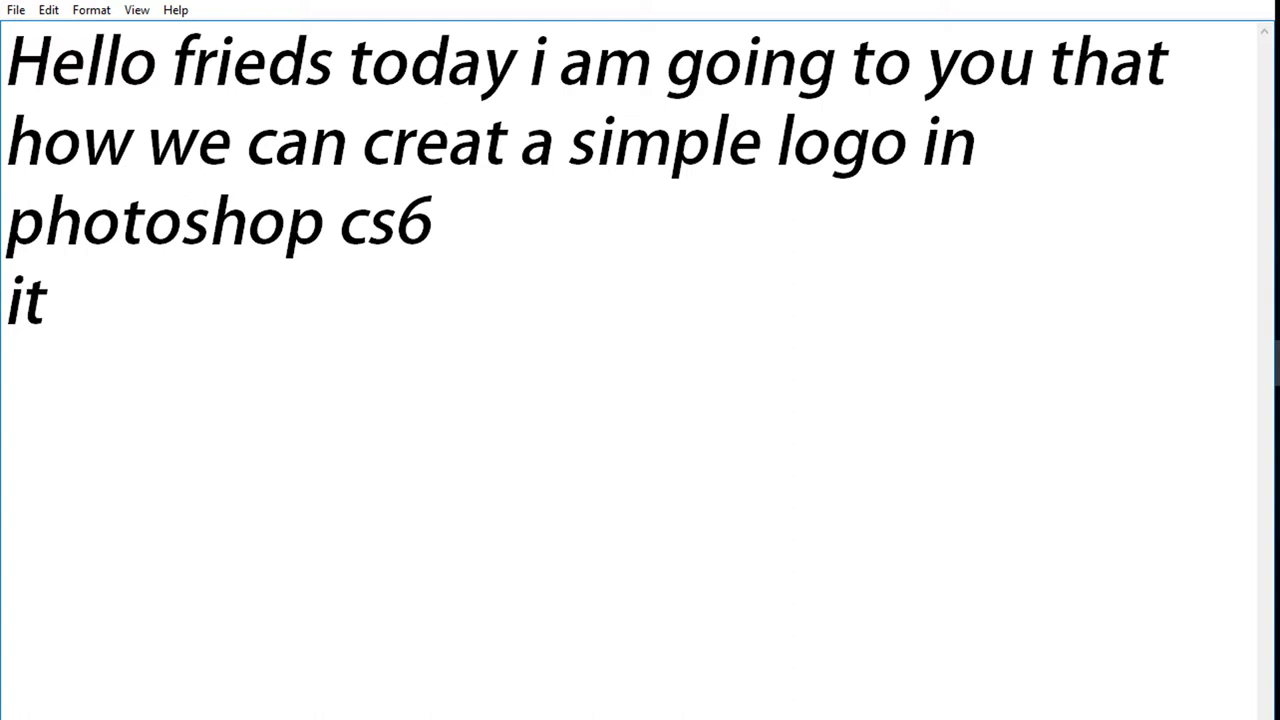
pyautogui.write('is o')
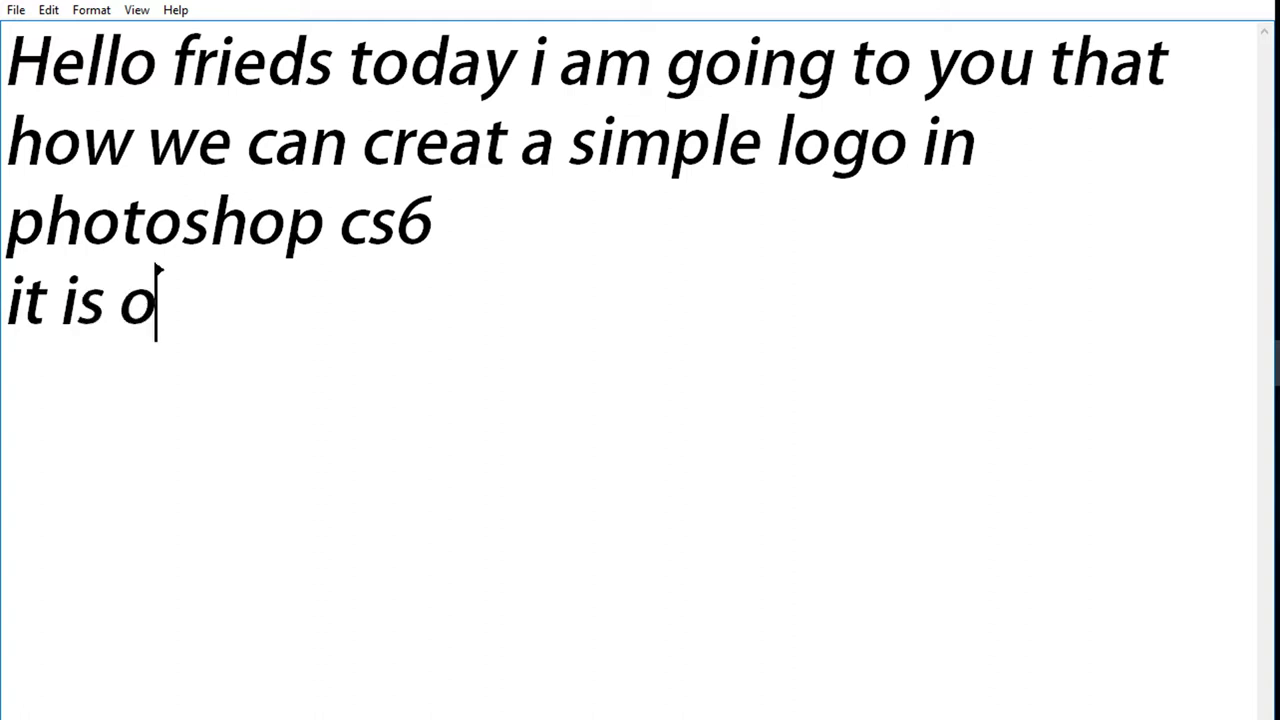
pyautogui.write('ur lect')
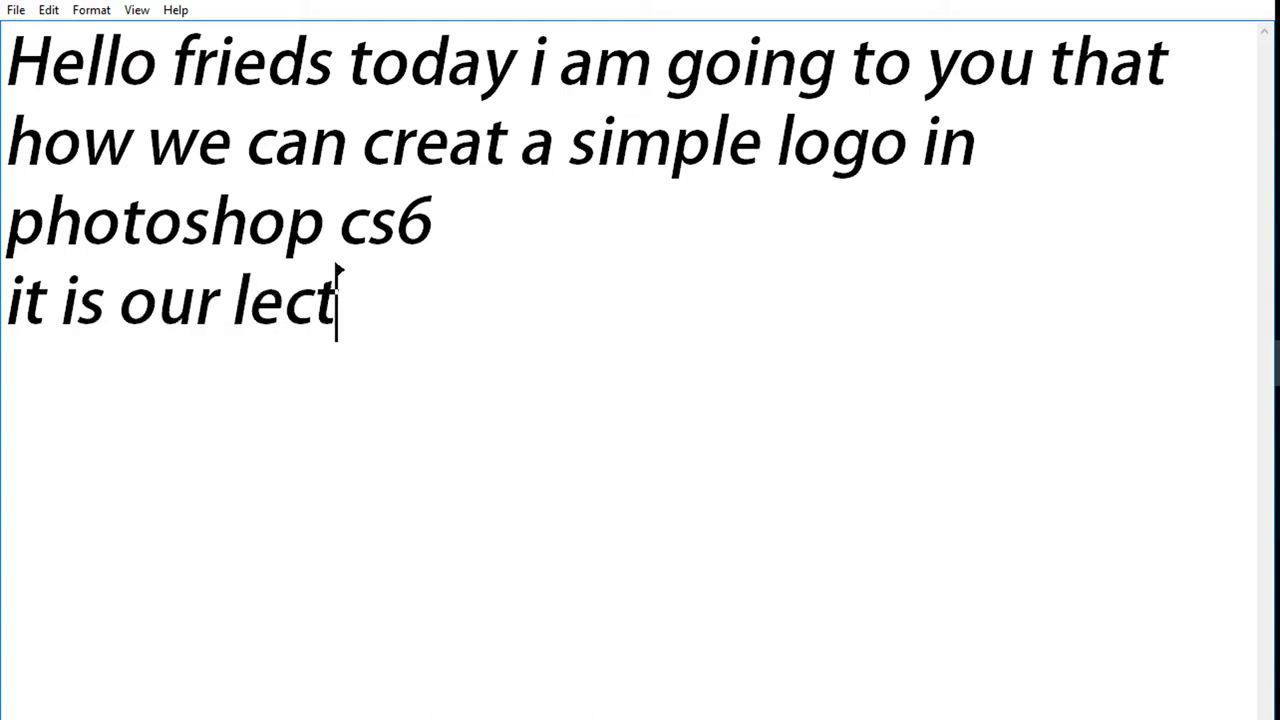
pyautogui.write('ure ')
pyautogui.write('2 ')
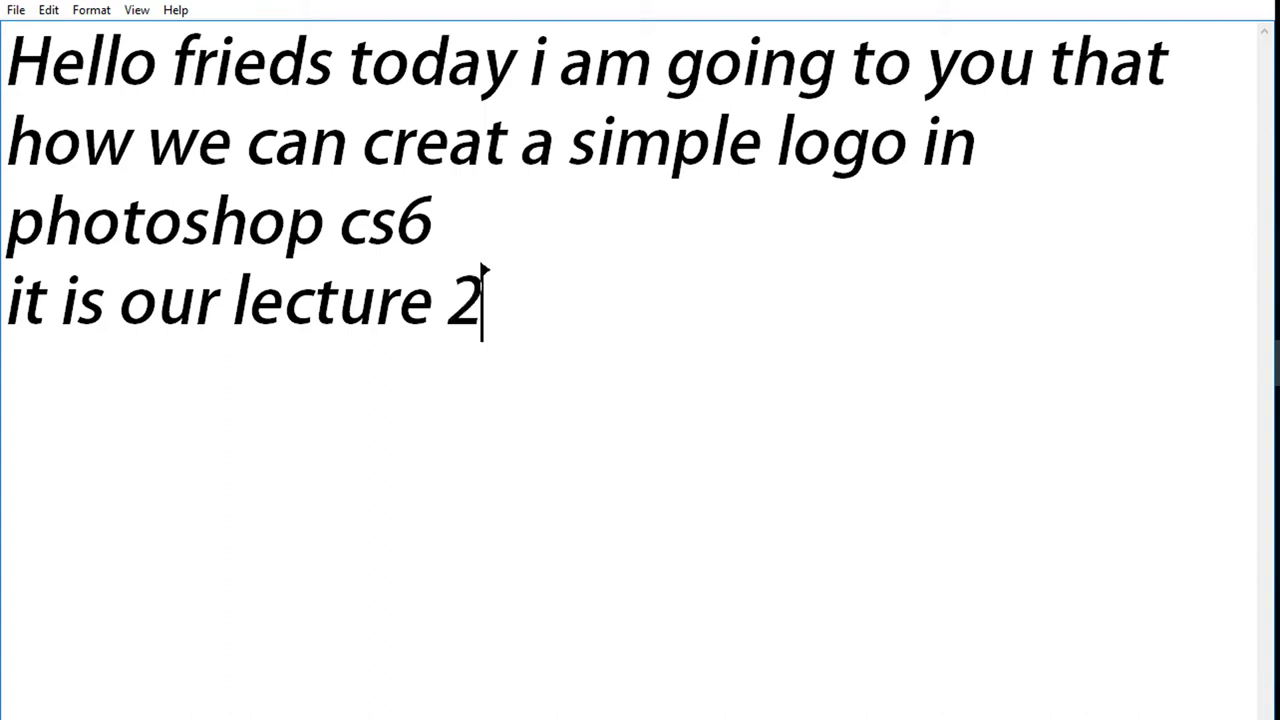
pyautogui.write('alout ')
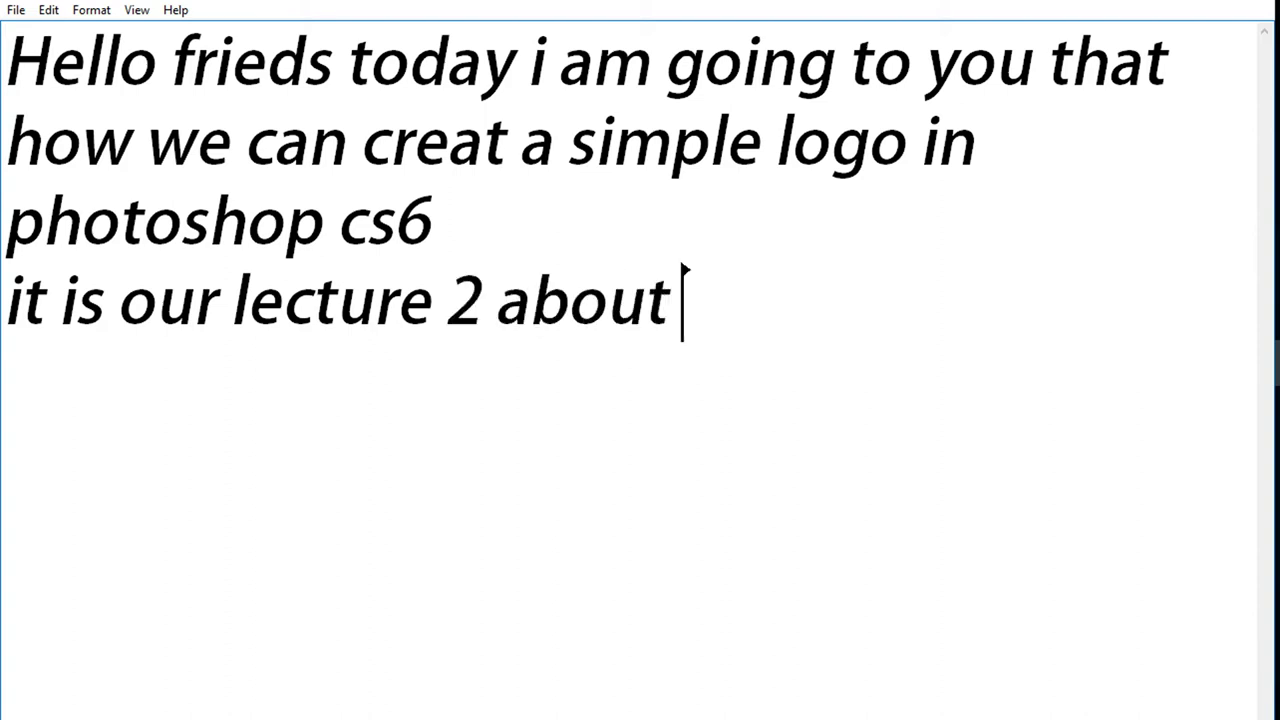
pyautogui.write('creating ')
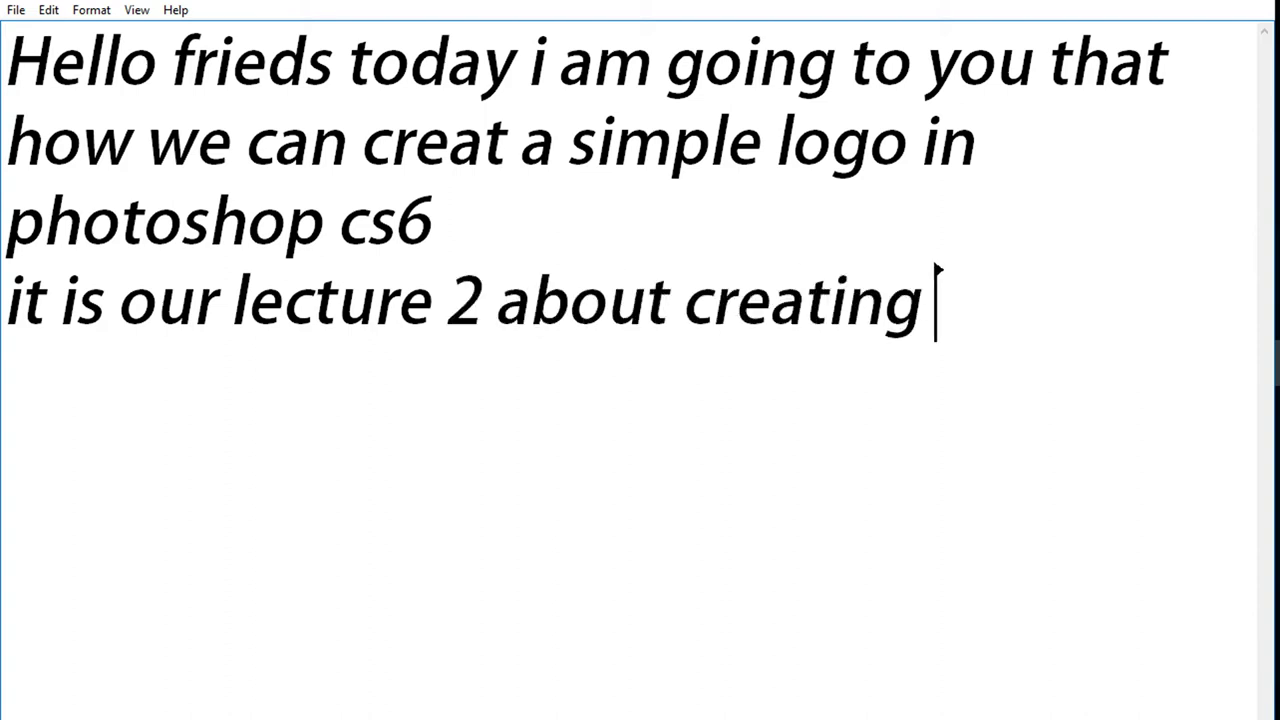
pyautogui.write('a logo i')
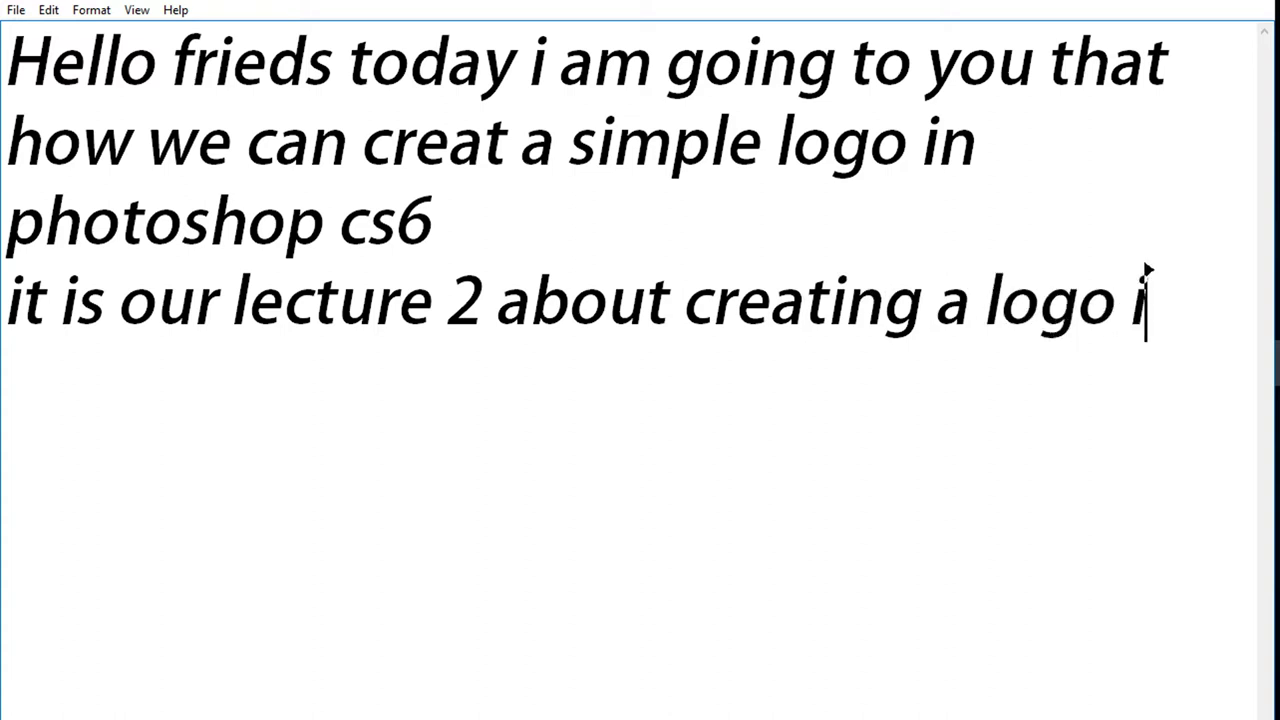
pyautogui.write('n ph')
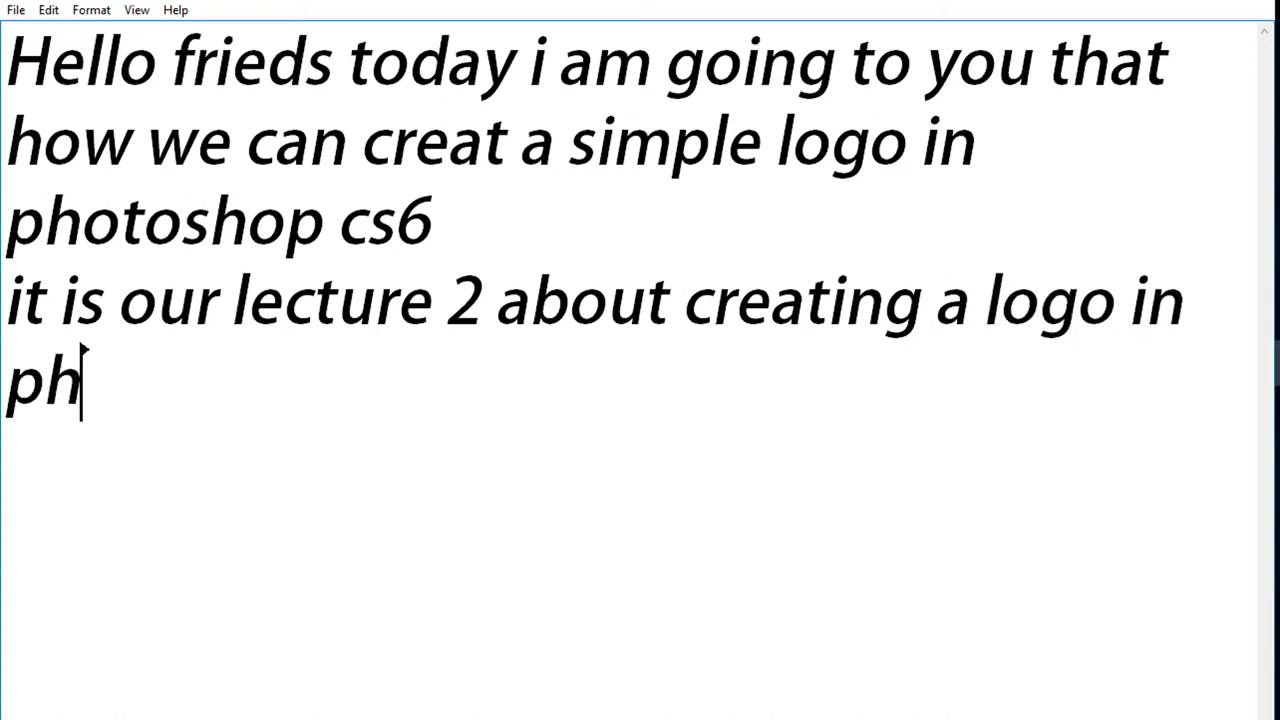
pyautogui.write('oy')
pyautogui.press('BackSpace')
pyautogui.write('to')
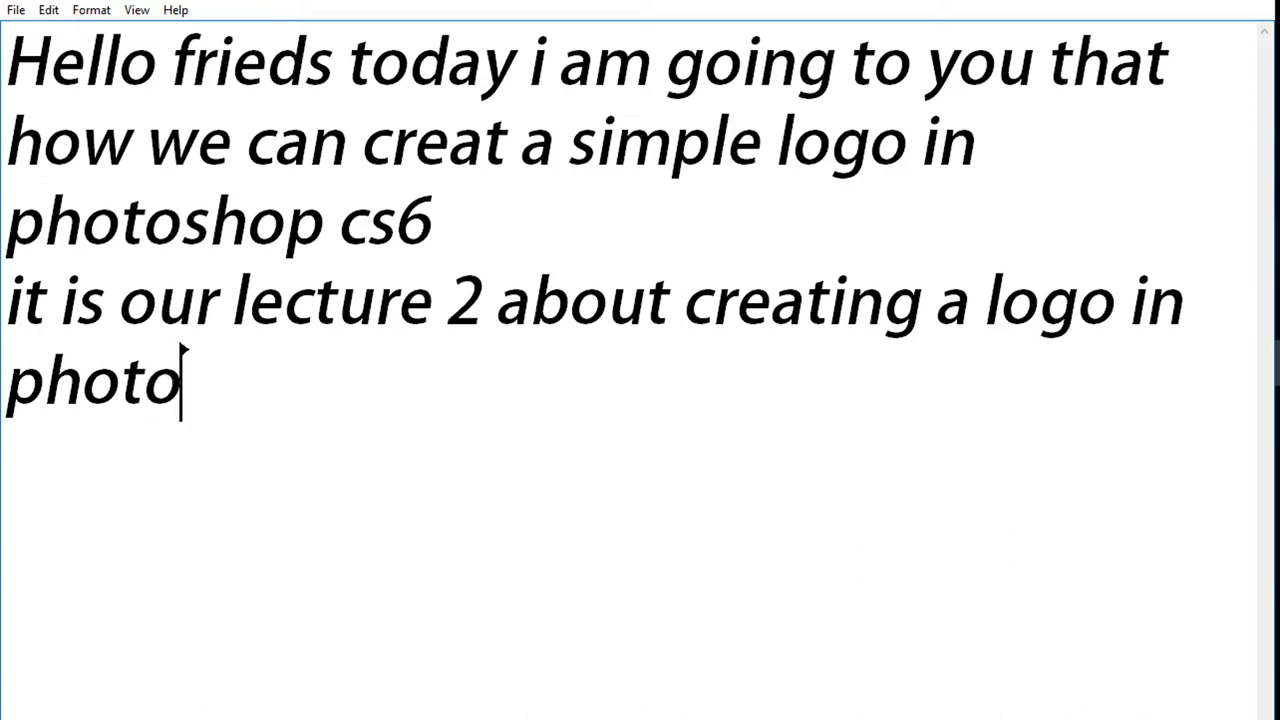
pyautogui.write('shop')
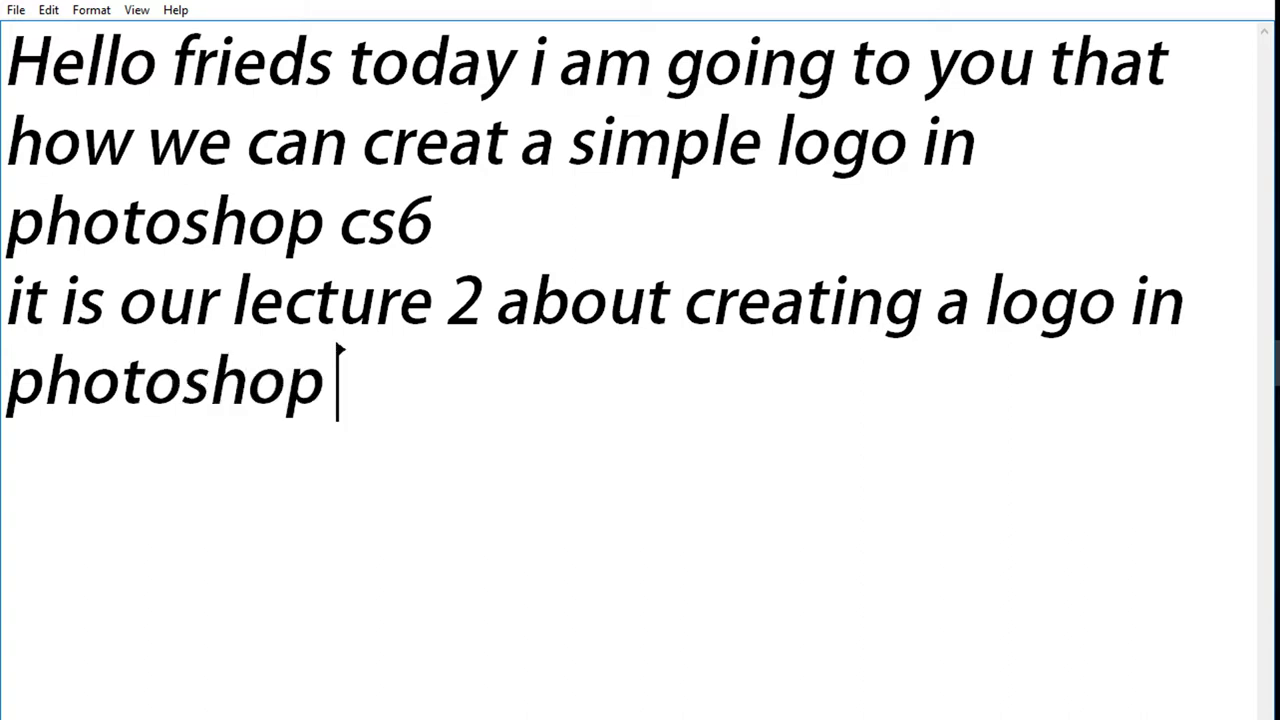
pyautogui.press('Return')
pyautogui.press('Return')
pyautogui.press('Tab')
pyautogui.write('s')
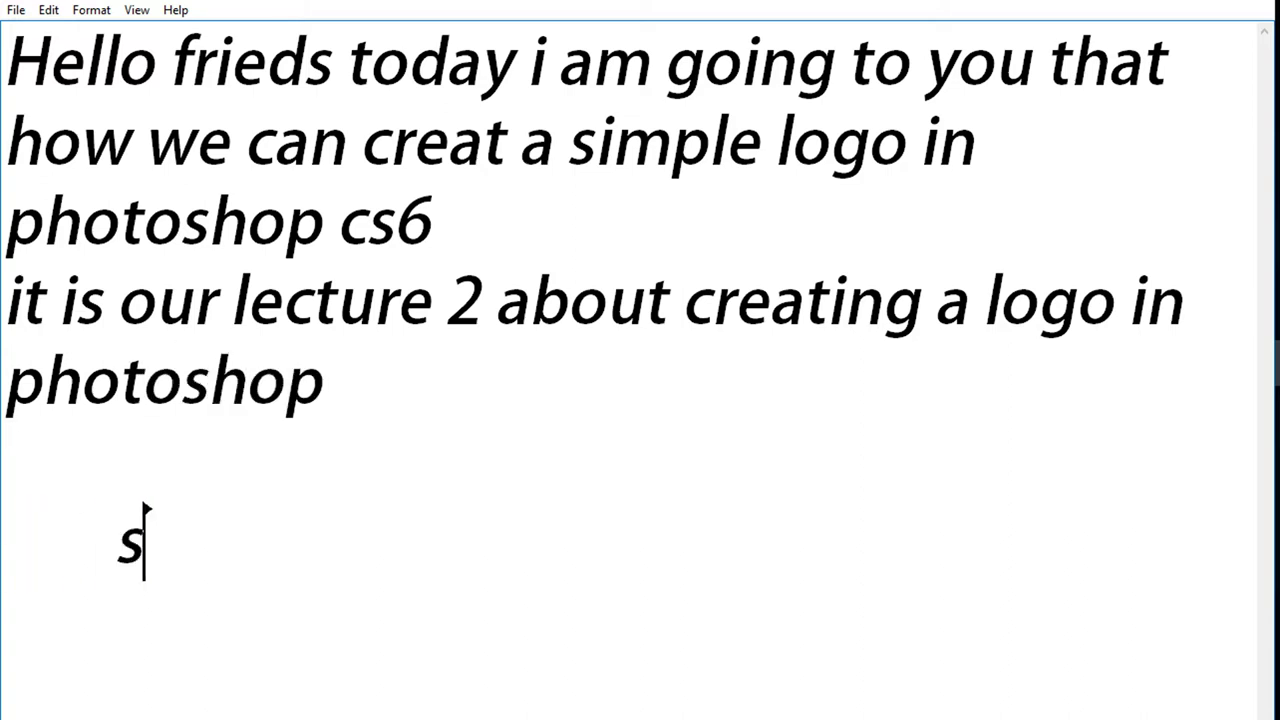
pyautogui.write('o l;ets s')
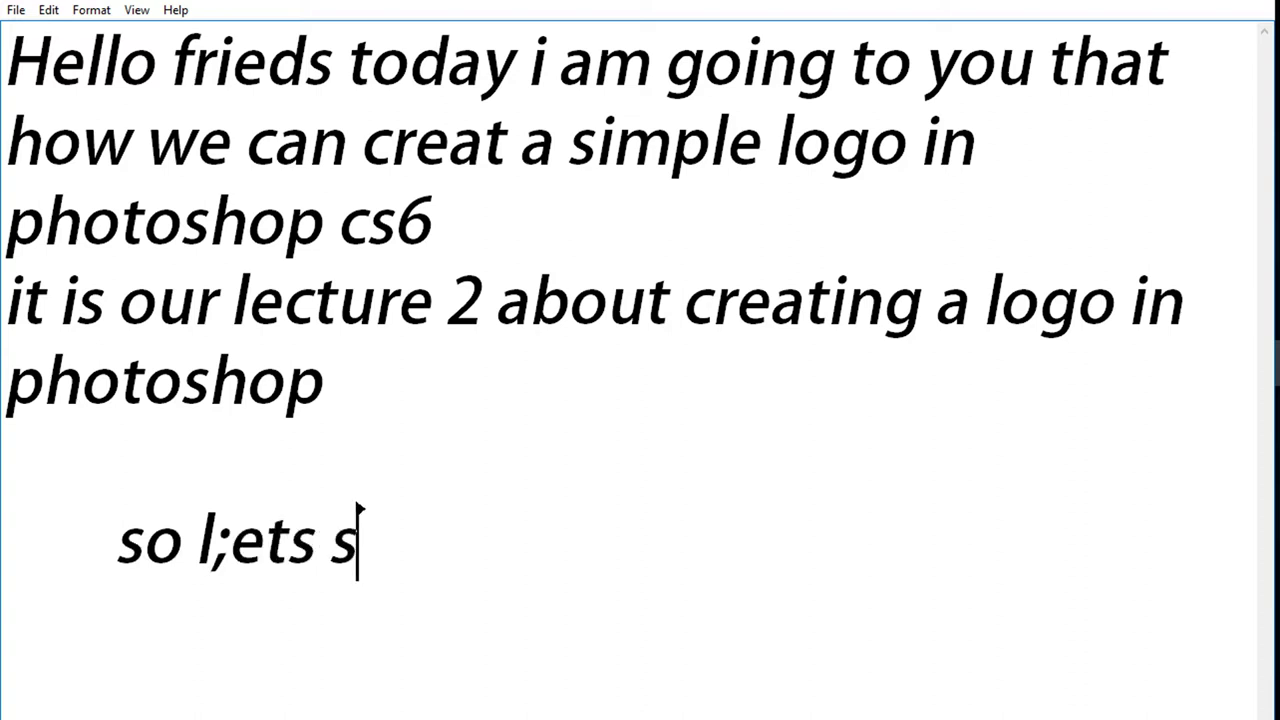
pyautogui.write('tart')
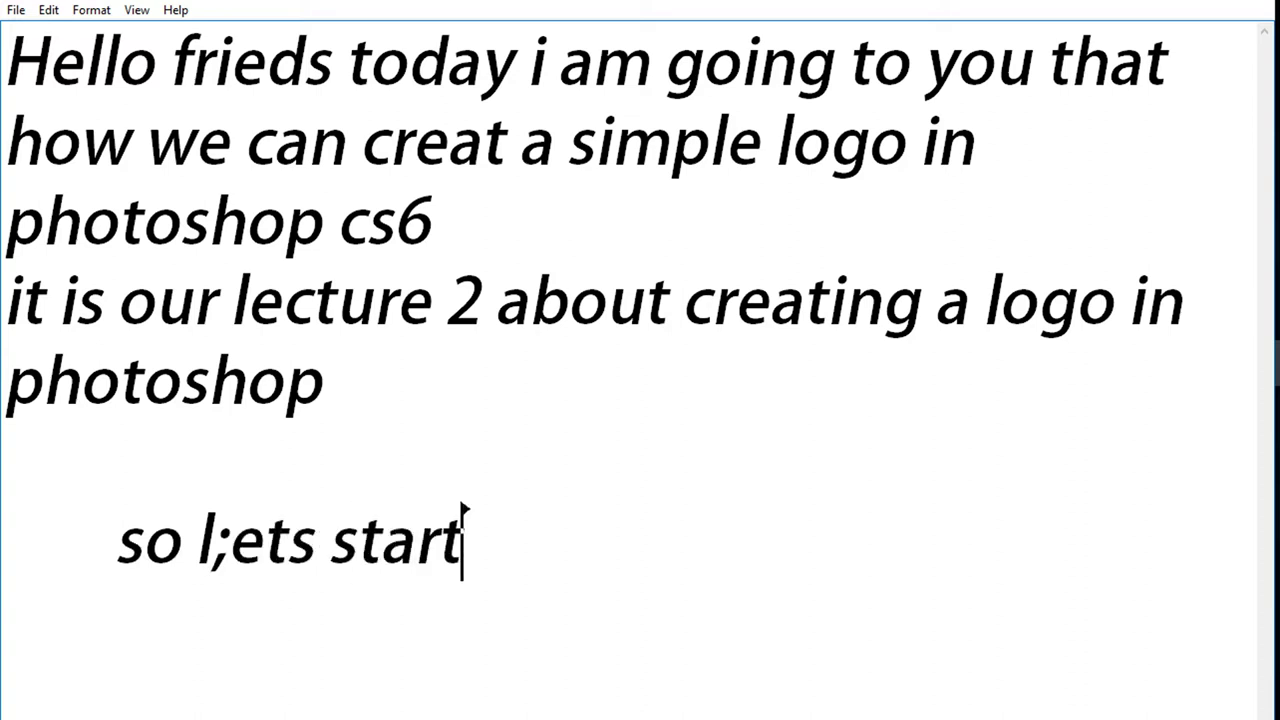
pyautogui.write('....')
pyautogui.write('.......................')
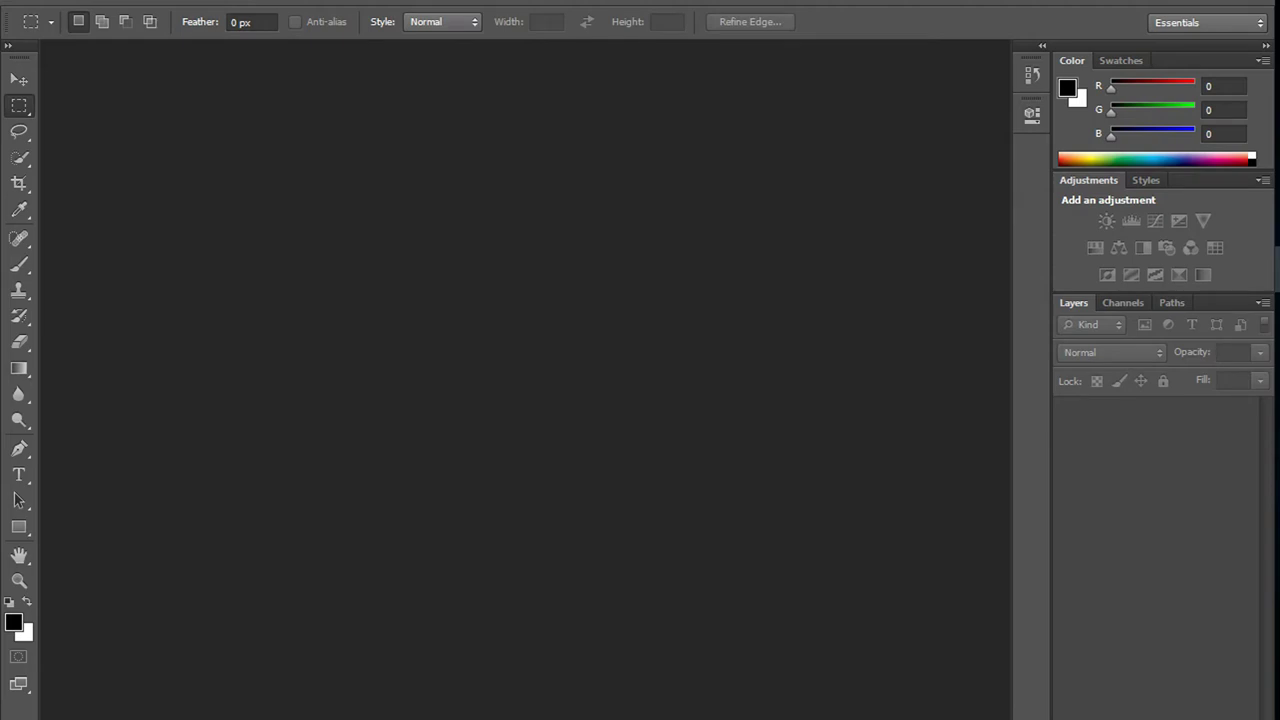
# - Create a new document named 'logo 1' using the Film & Video preset
pyautogui.hotkey('alt', 'f')
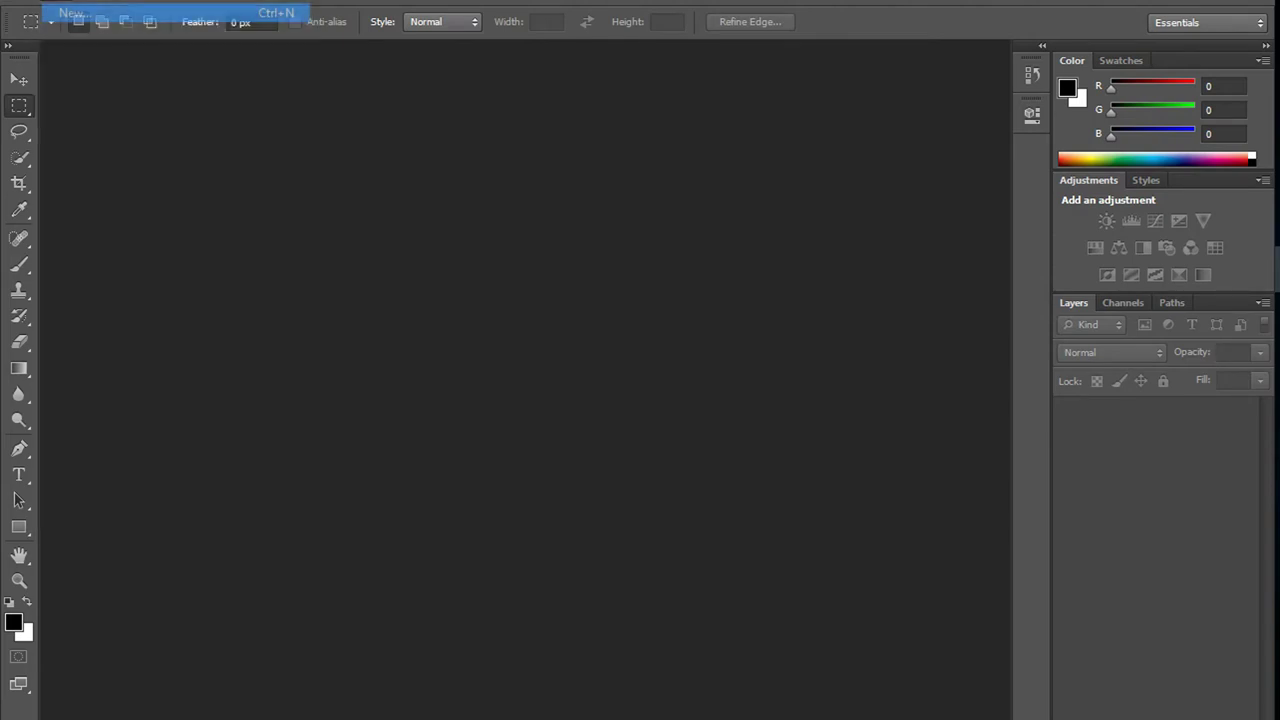
pyautogui.press('Escape')
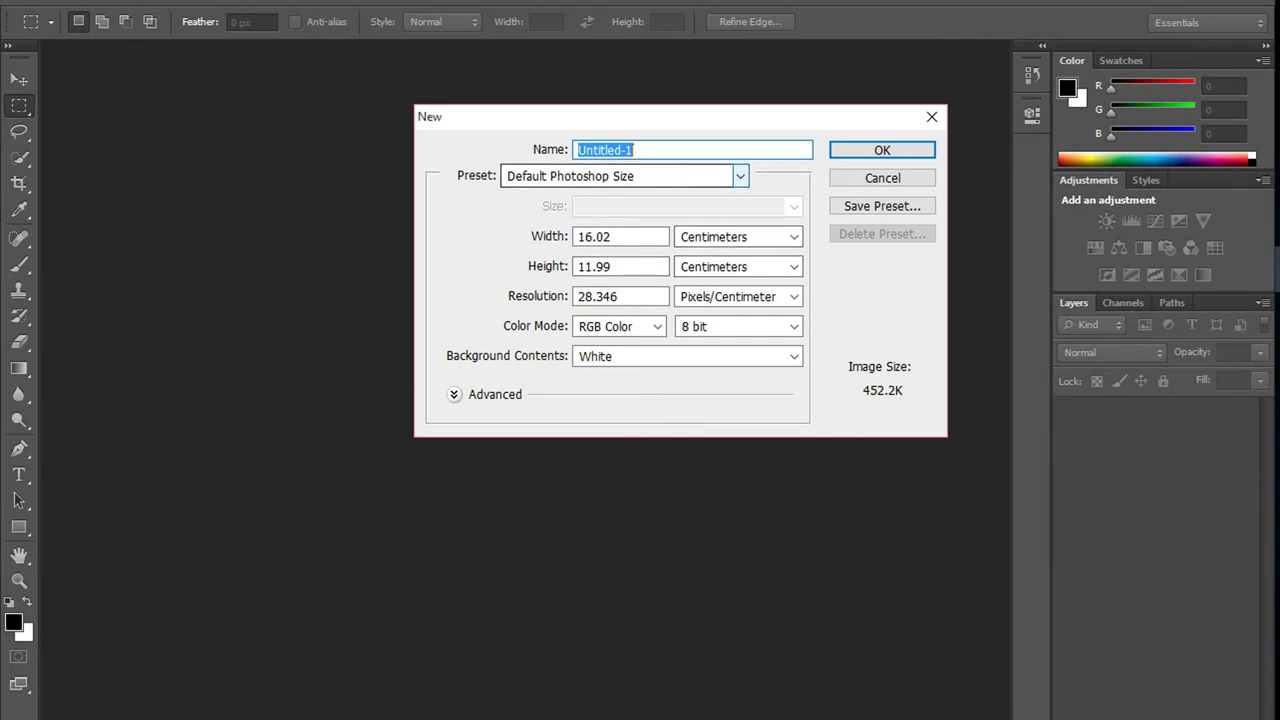
pyautogui.press('BackSpace')
pyautogui.write('logo 1')
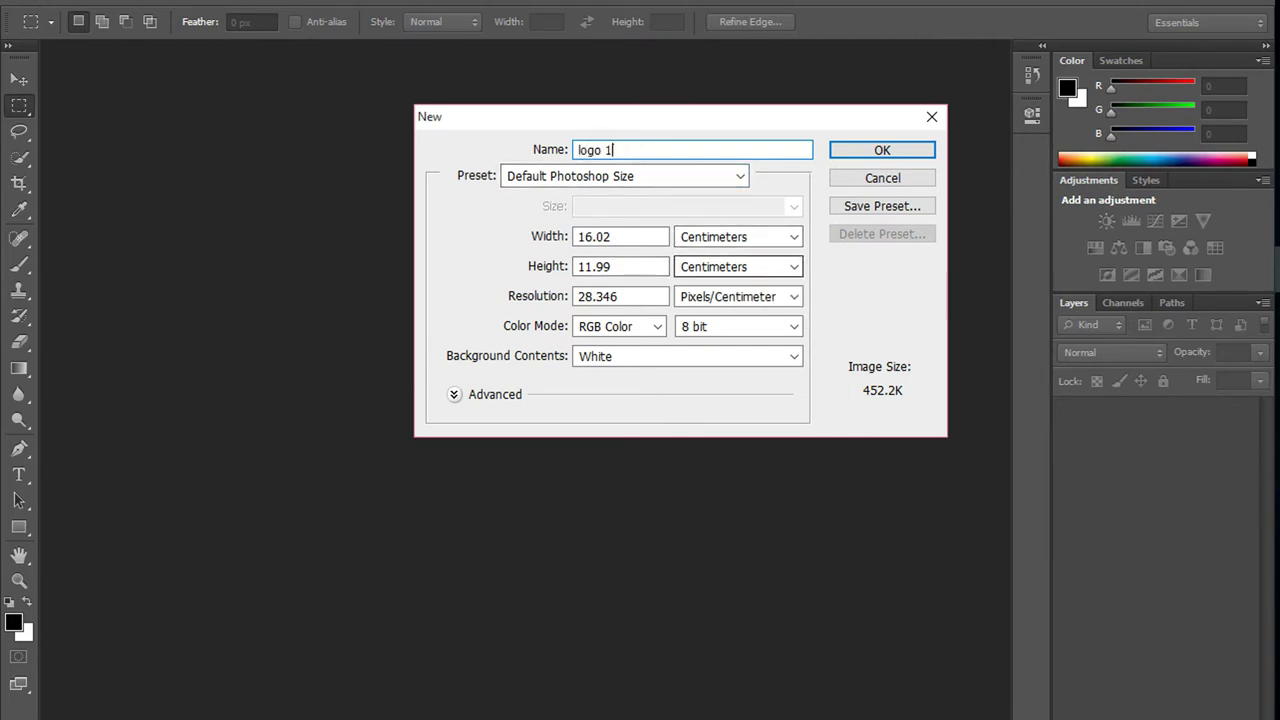
pyautogui.press('Tab')
pyautogui.hotkey('alt', 'Down')
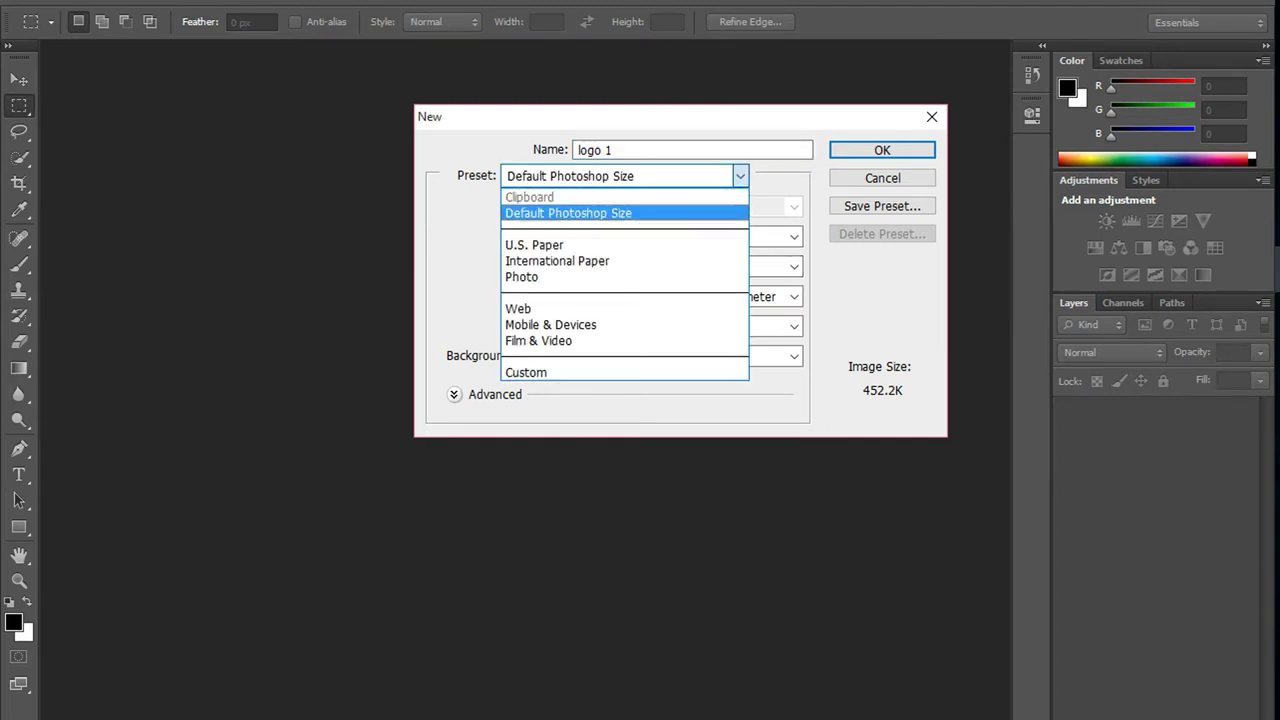
pyautogui.press('Escape')
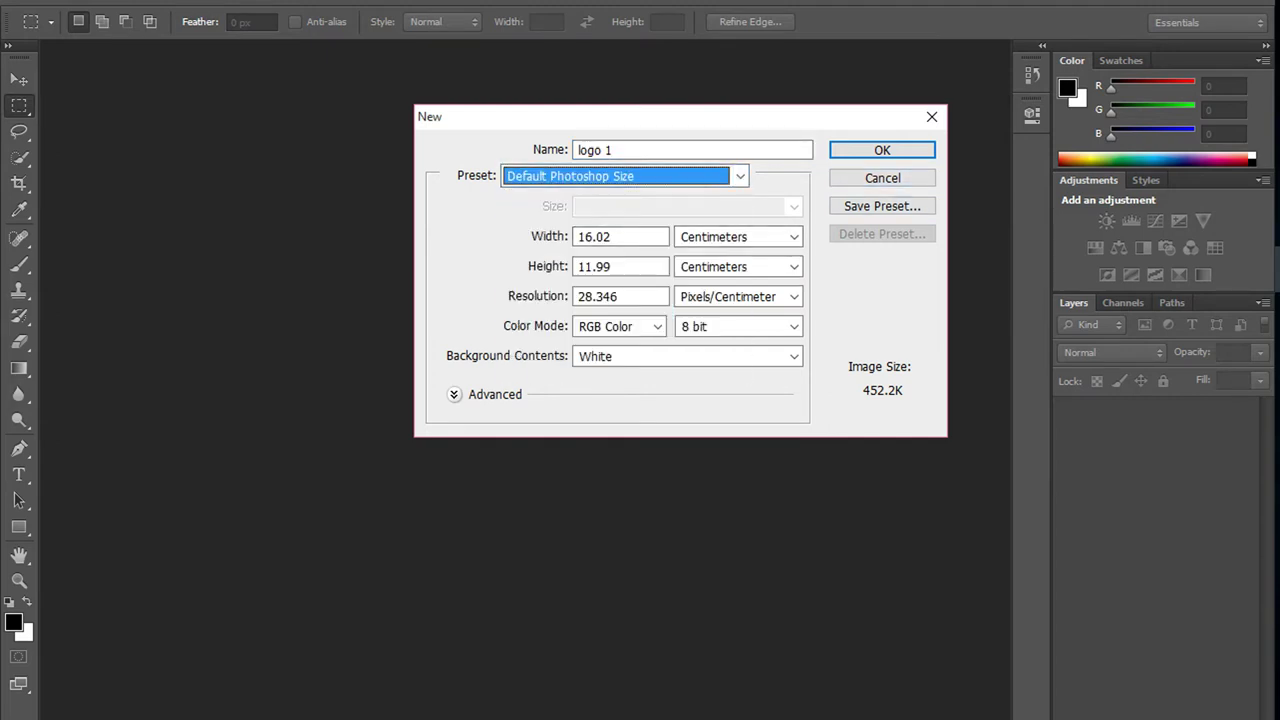
pyautogui.hotkey('alt', 'Down')
pyautogui.press('Down')
pyautogui.press('Down')
pyautogui.press('Down')
pyautogui.press('Down')
pyautogui.press('Down')
pyautogui.press('Down')
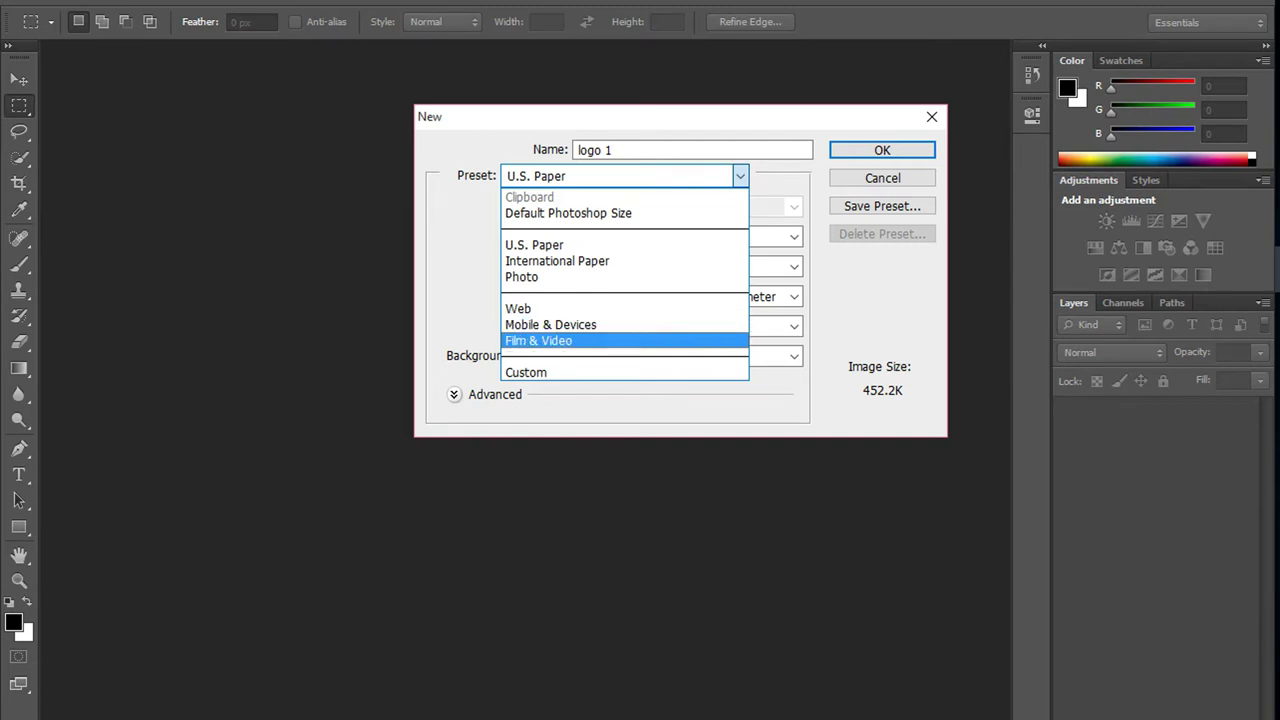
pyautogui.press('Return')
pyautogui.press('Return')
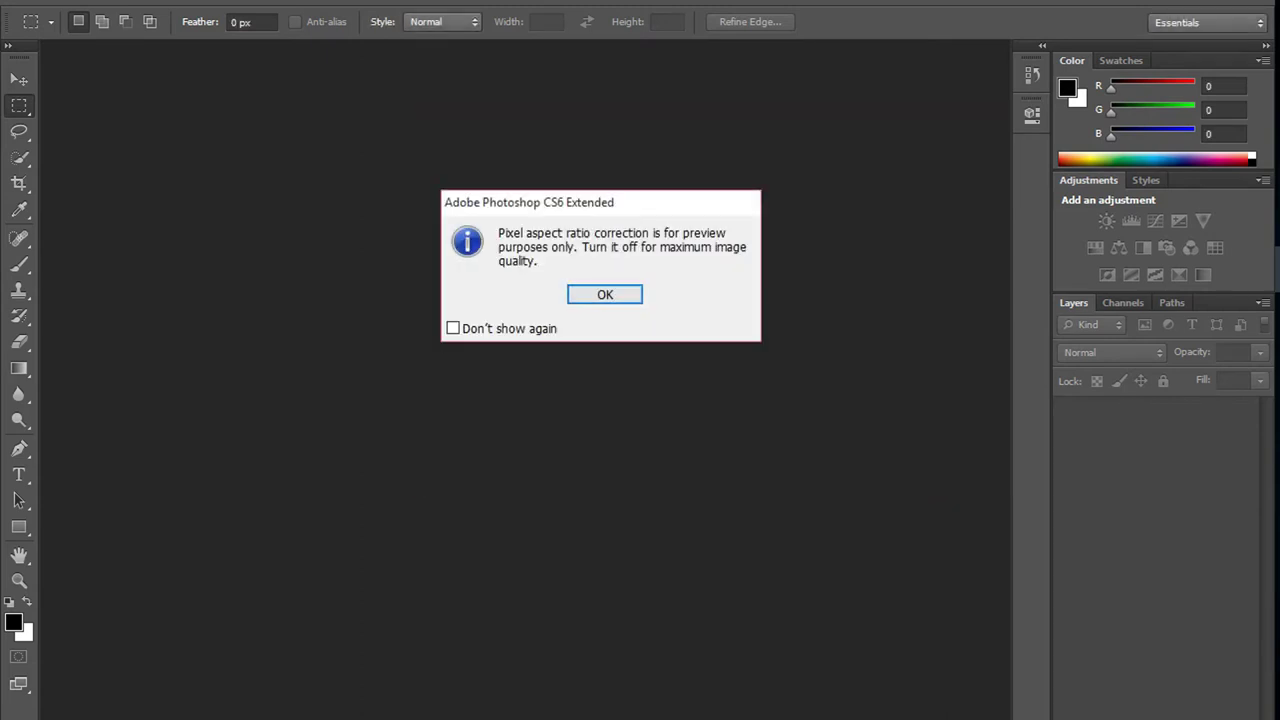
pyautogui.press('Return')
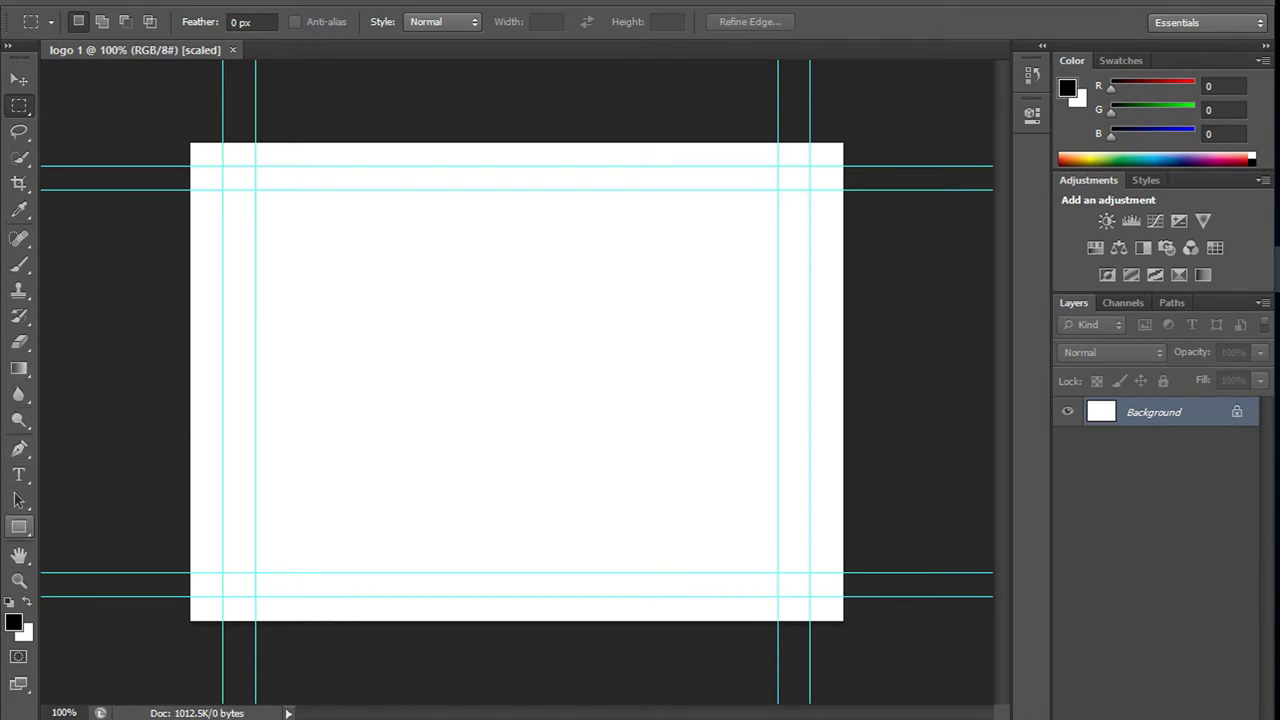
# - Choose the Rectangle Tool and drag out a square near the canvas centre
pyautogui.click(19, 527)
pyautogui.rightClick(19, 527)
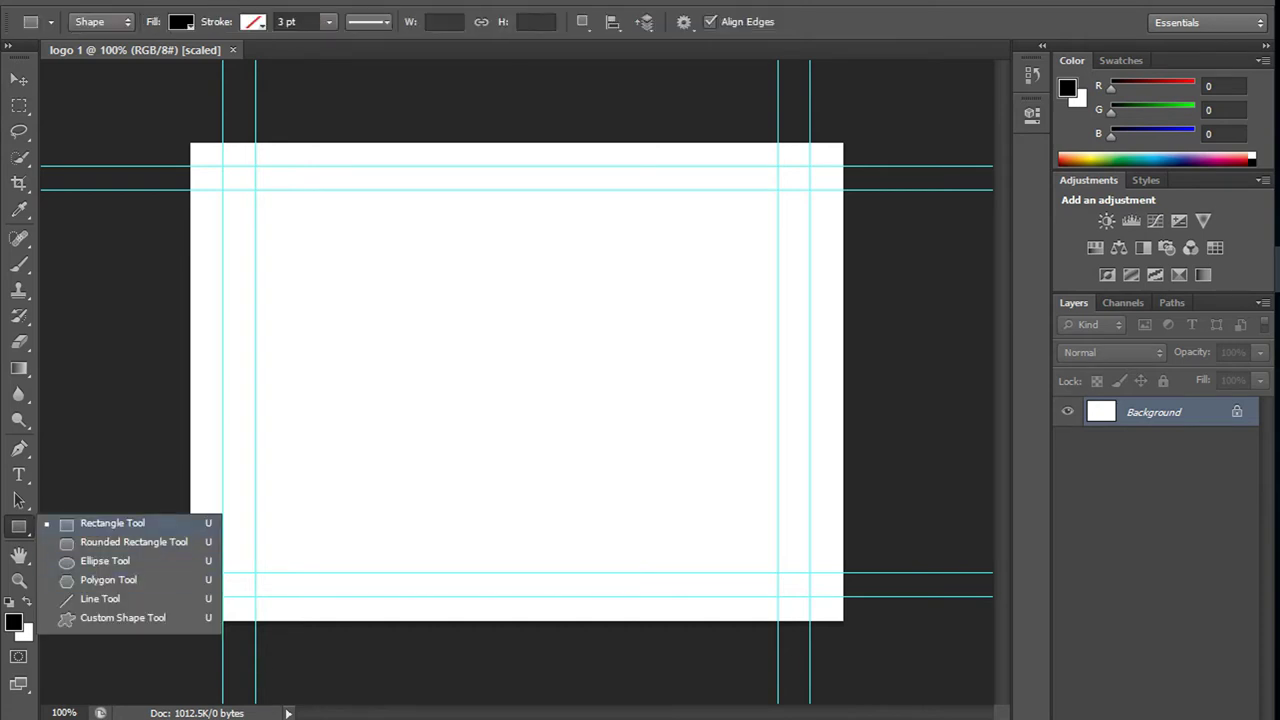
pyautogui.click(112, 523)
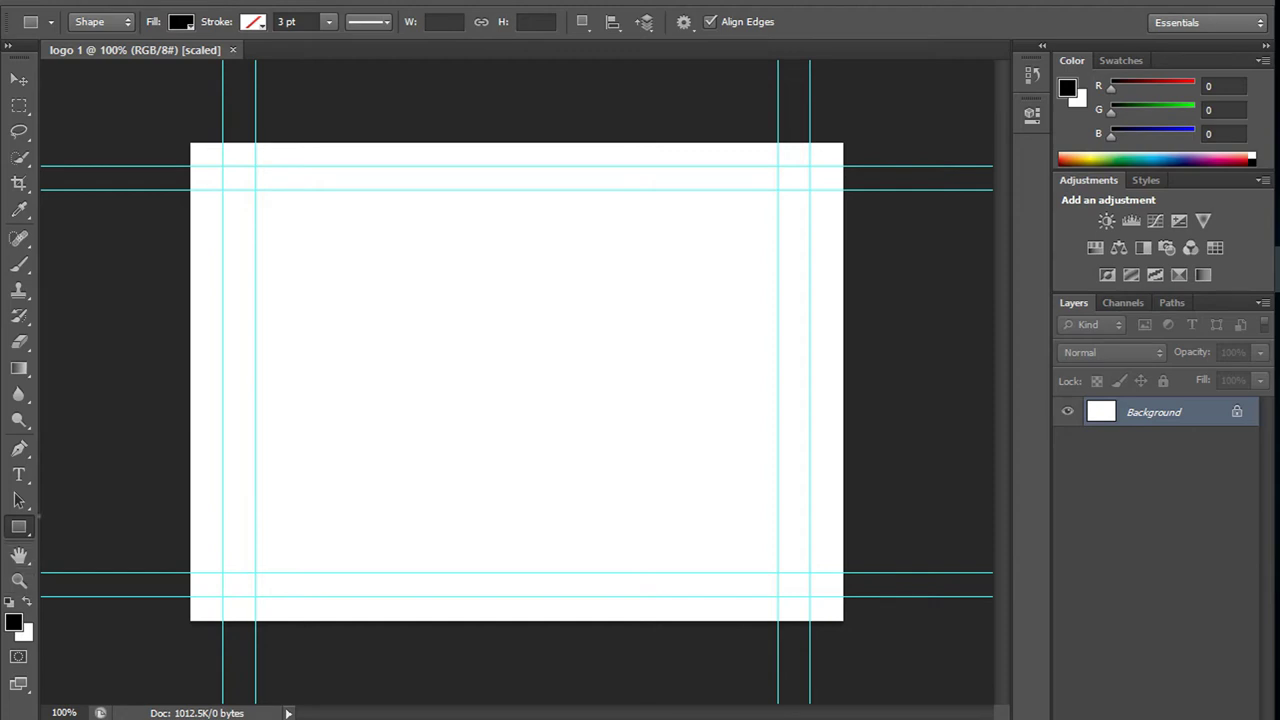
pyautogui.rightClick(19, 527)
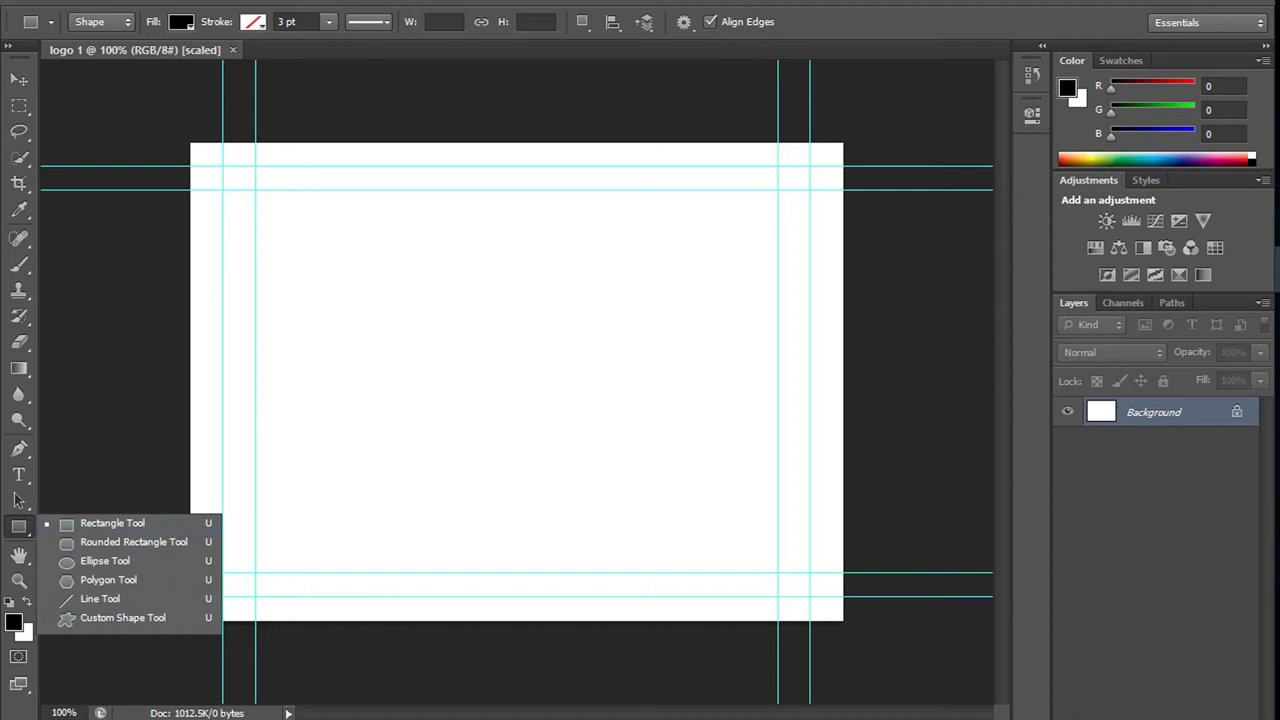
pyautogui.click(112, 523)
pyautogui.moveTo(363, 258)
pyautogui.mouseDown()
pyautogui.moveTo(659, 479)
pyautogui.moveTo(628, 502)
pyautogui.mouseUp()
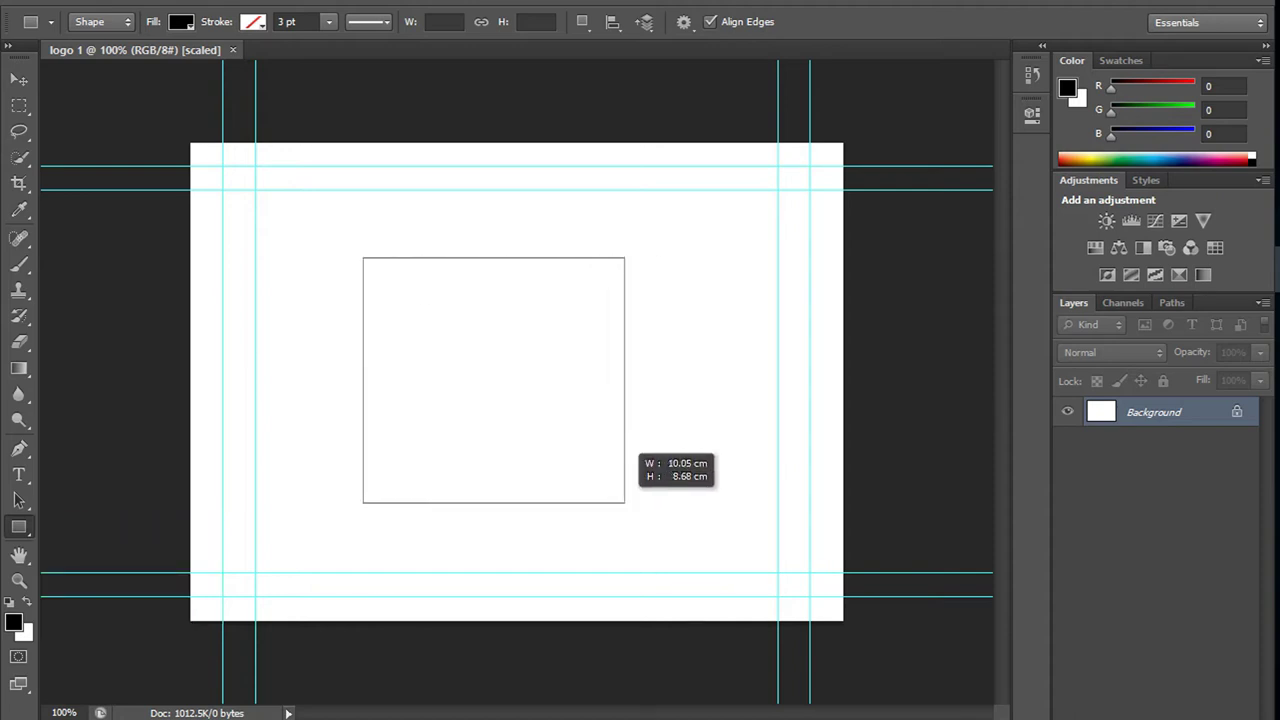
# - Finish the Rectangle 1 square with a red fill and open its Blending Options
pyautogui.moveTo(628, 502); pyautogui.dragTo(634, 502)
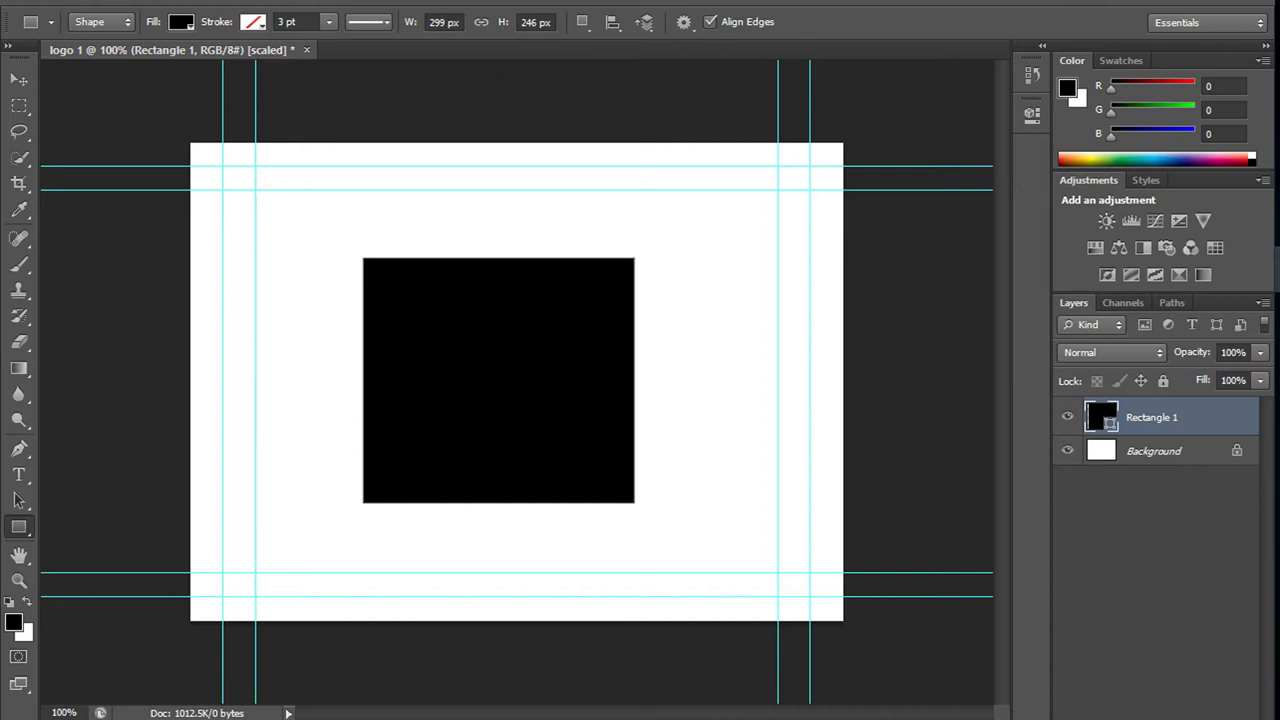
pyautogui.click(180, 21)
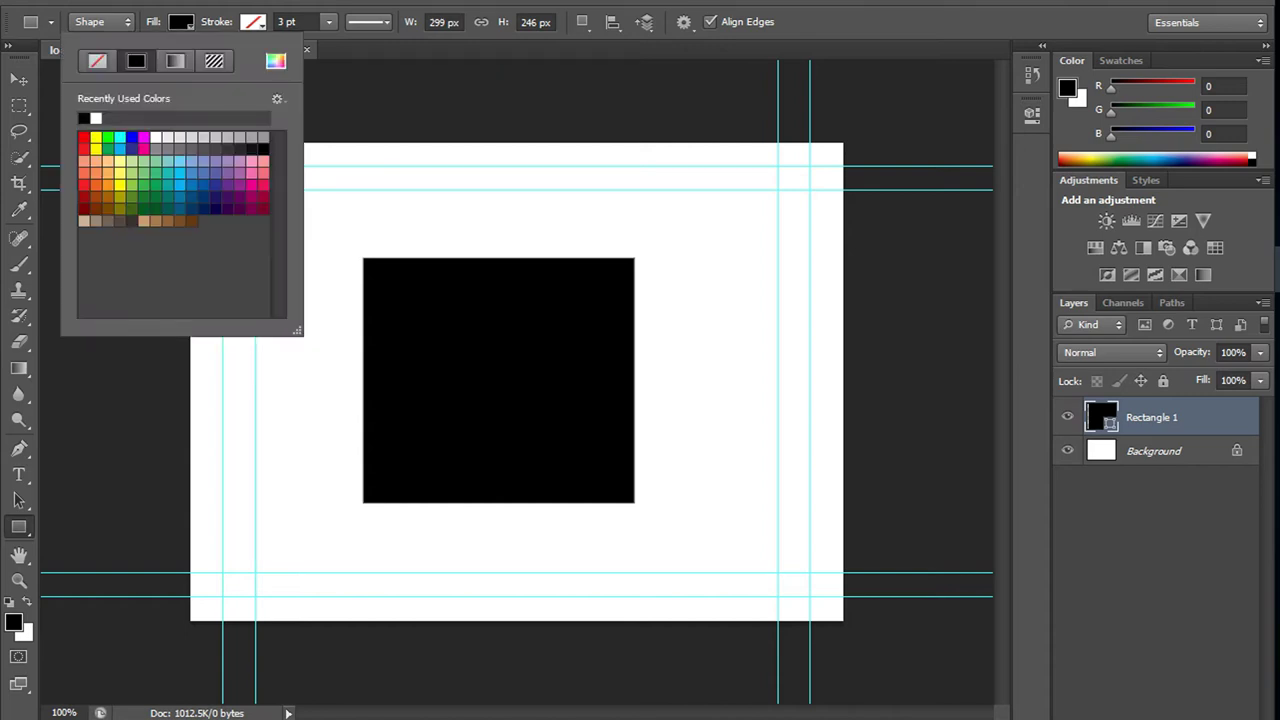
pyautogui.click(84, 185)
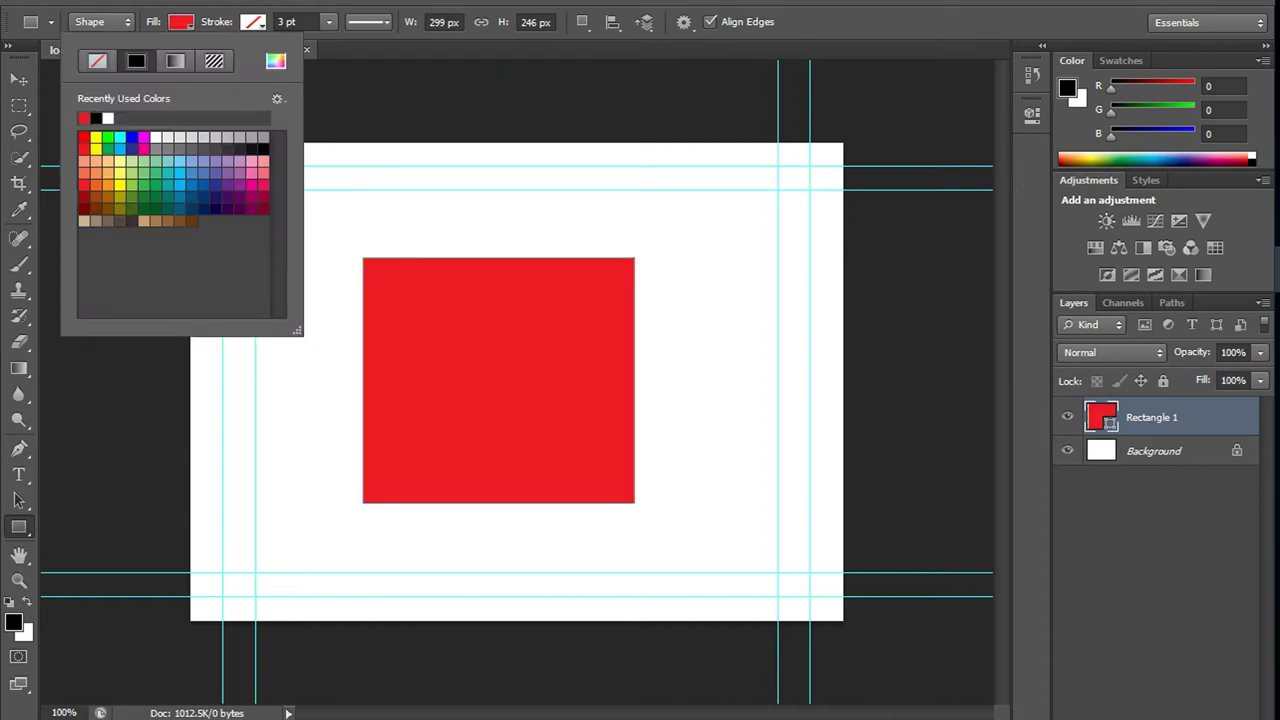
pyautogui.click(600, 230)
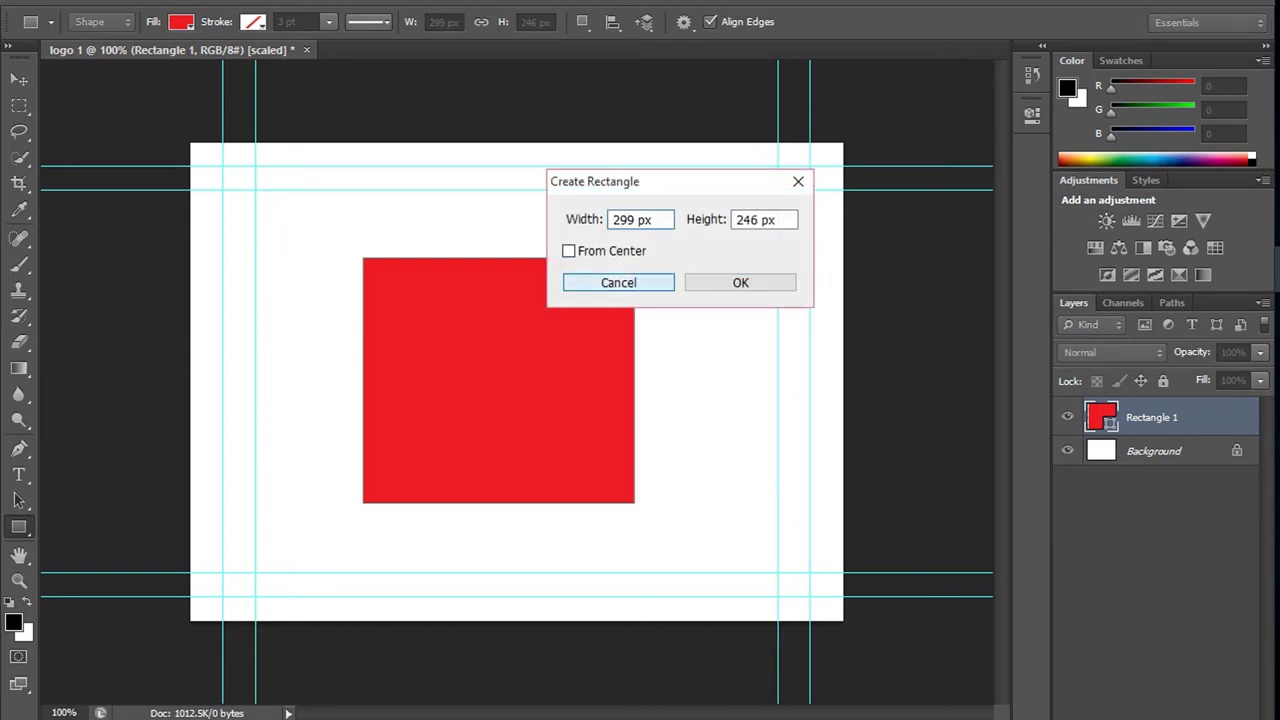
pyautogui.click(614, 280)
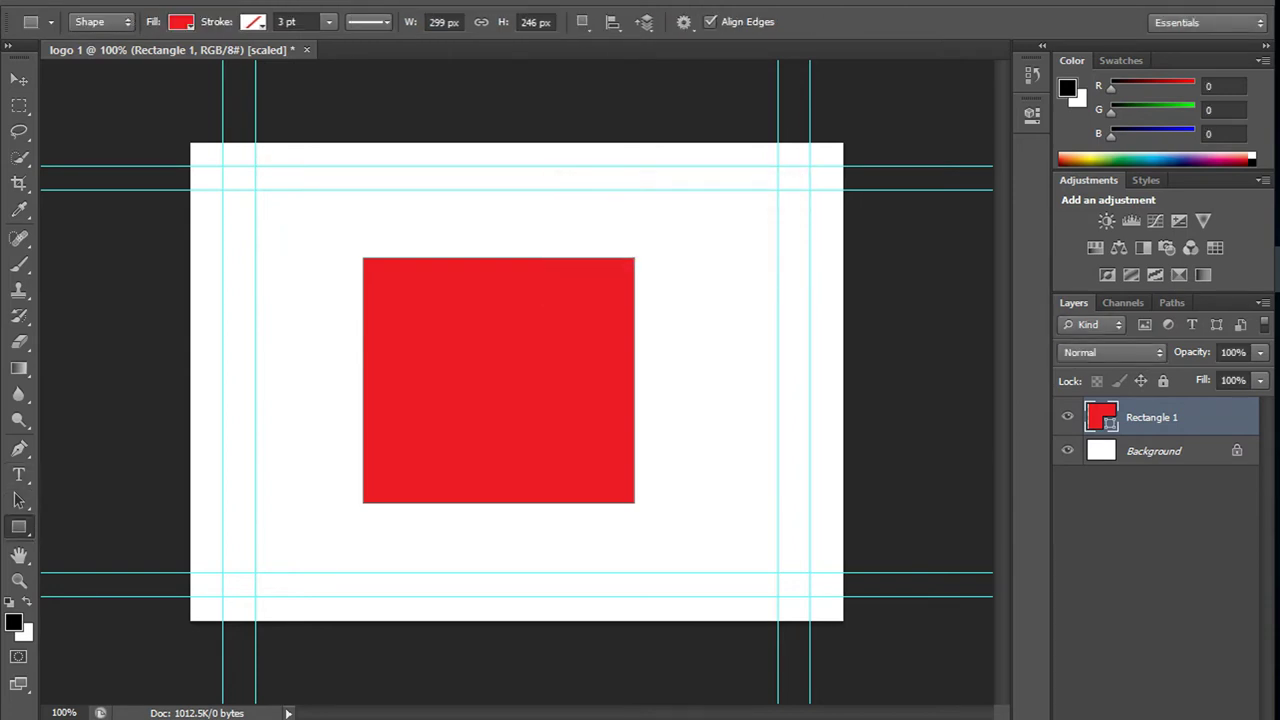
pyautogui.rightClick(378, 287)
pyautogui.click(462, 329)
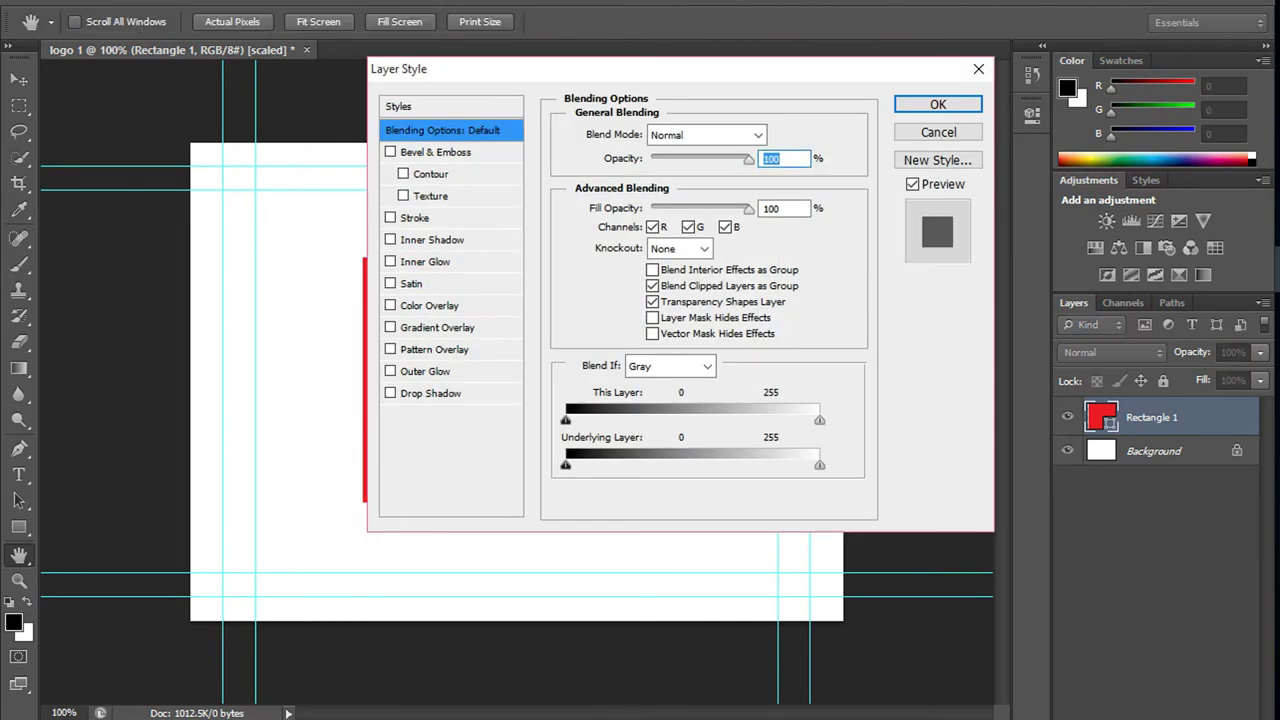
# - Give the red square Bevel & Emboss with Texture and Contour, Stroke, Color Overlay, Drop Shadow and Outer Glow
pyautogui.moveTo(450, 69); pyautogui.dragTo(773, 72)
pyautogui.click(713, 155)
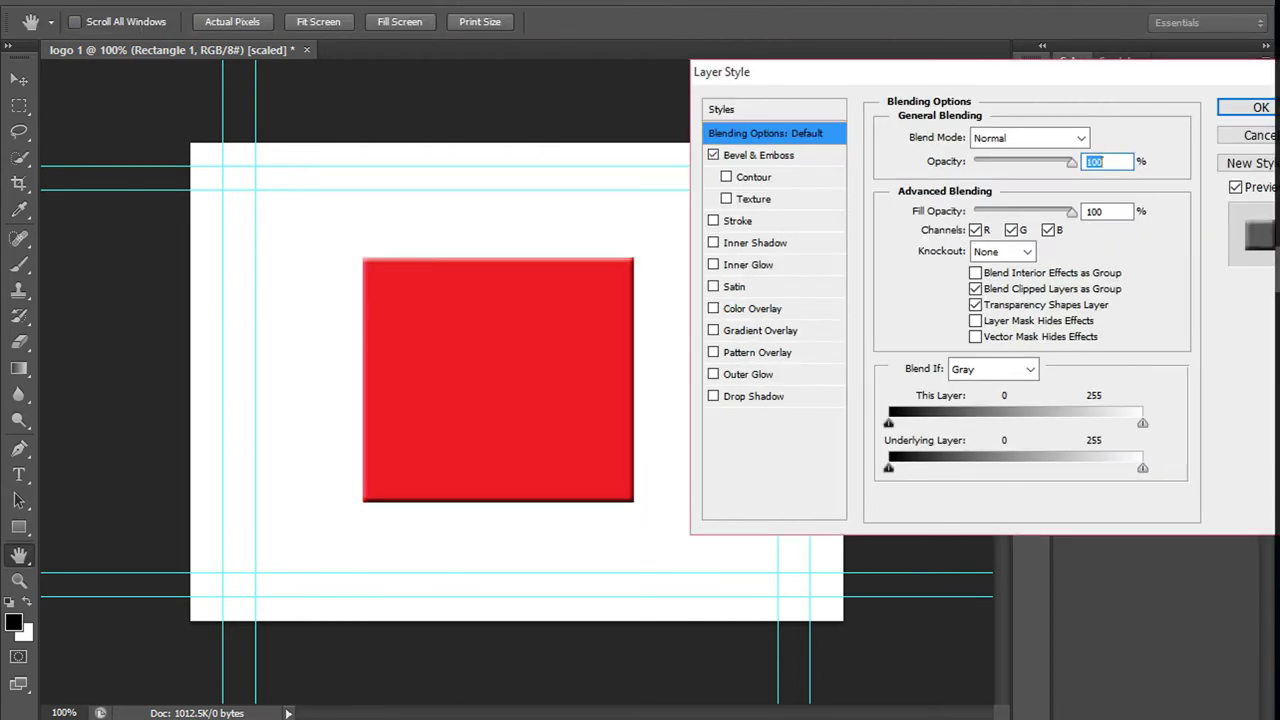
pyautogui.click(713, 220)
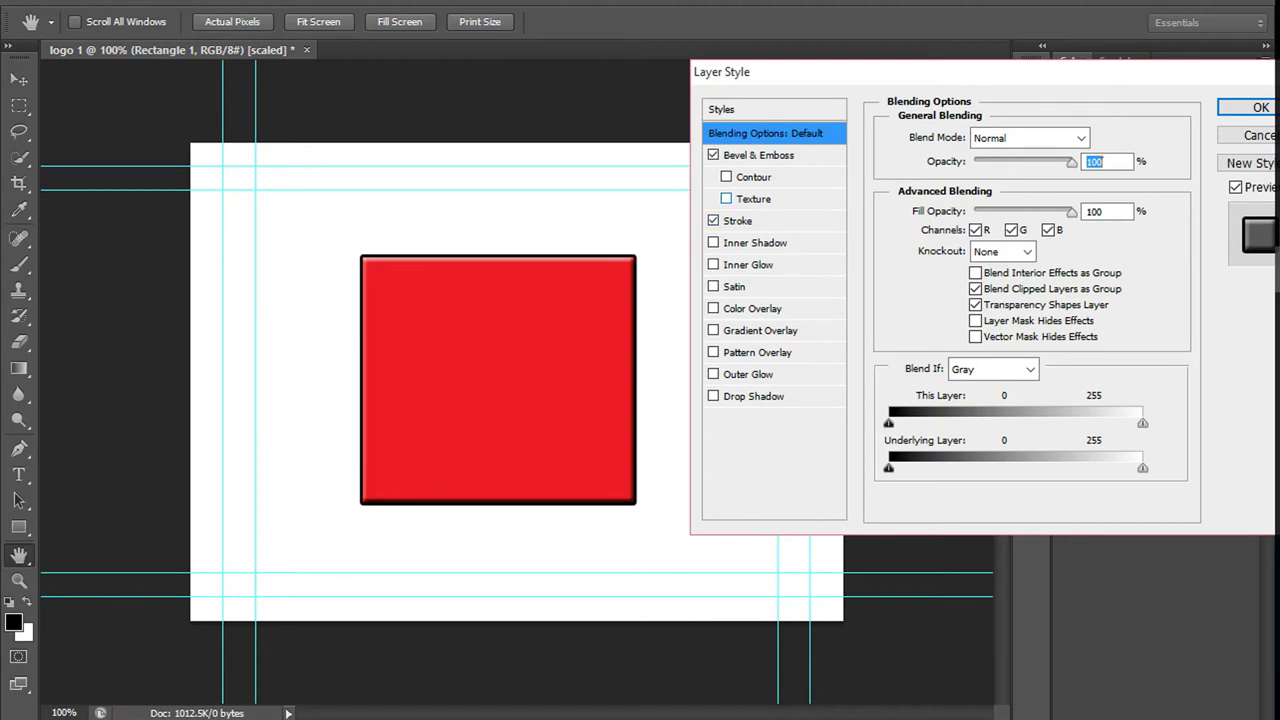
pyautogui.click(726, 199)
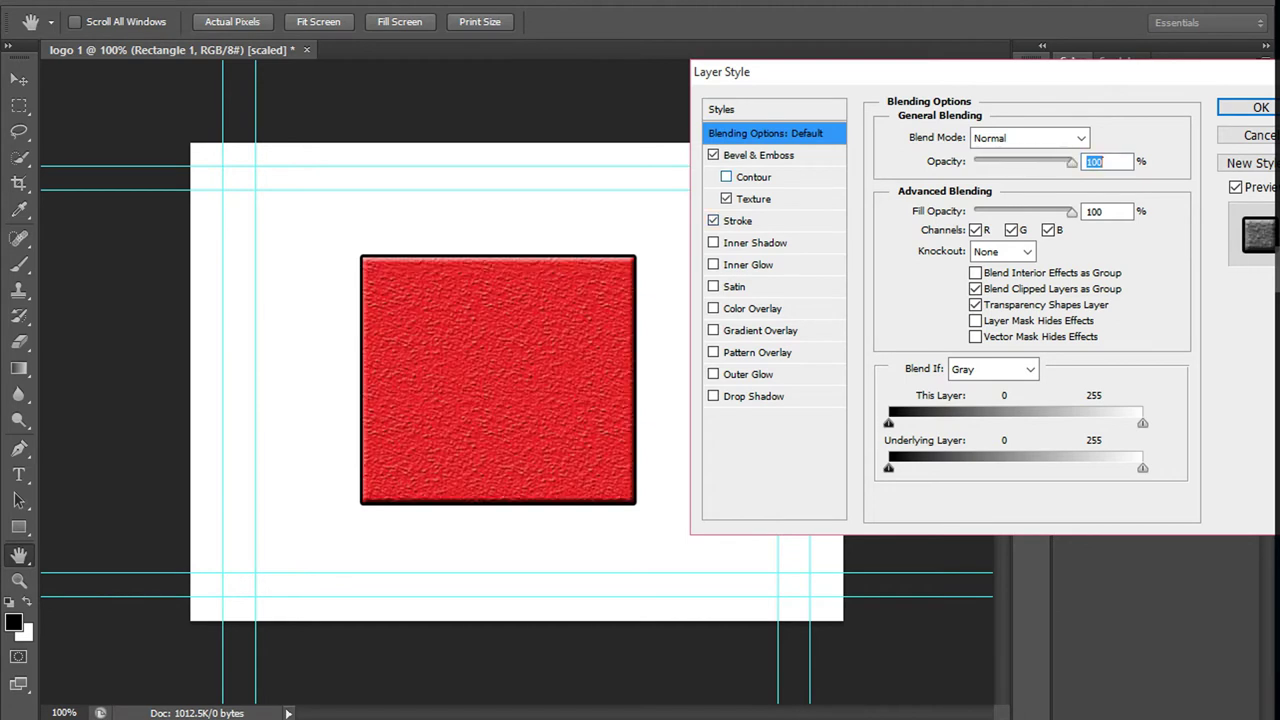
pyautogui.click(726, 177)
pyautogui.click(713, 352)
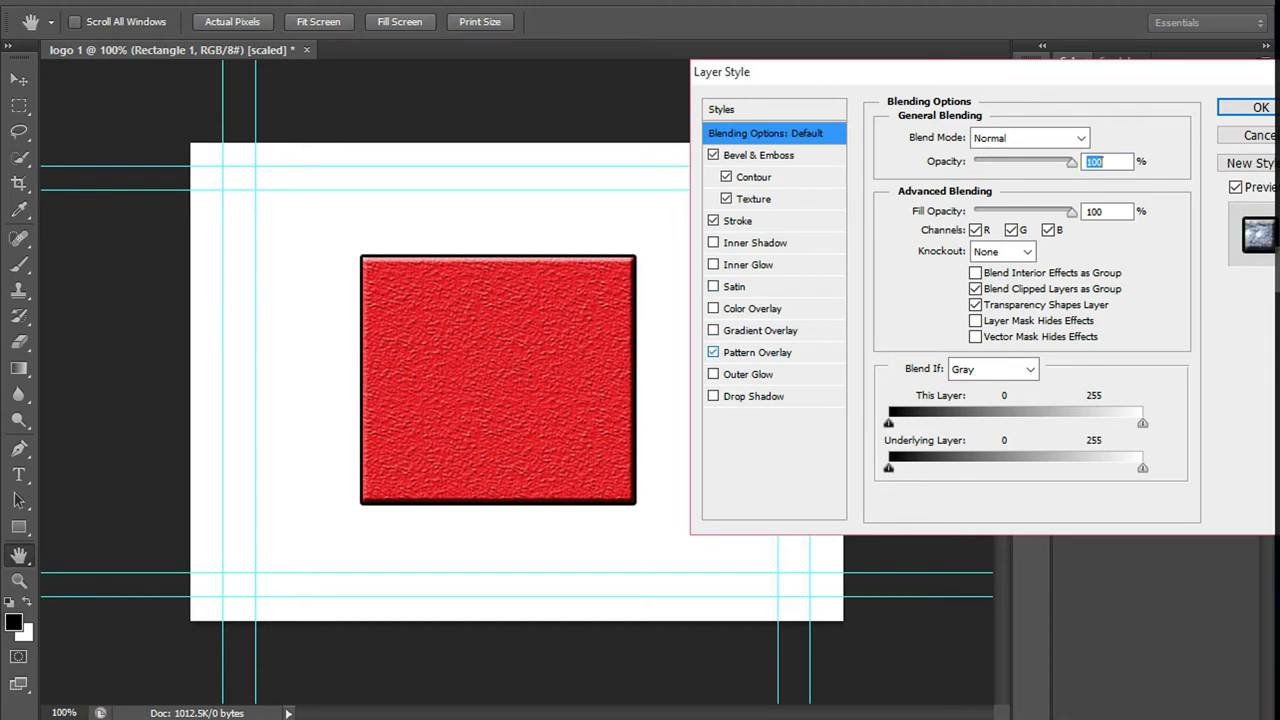
pyautogui.click(713, 352)
pyautogui.click(713, 308)
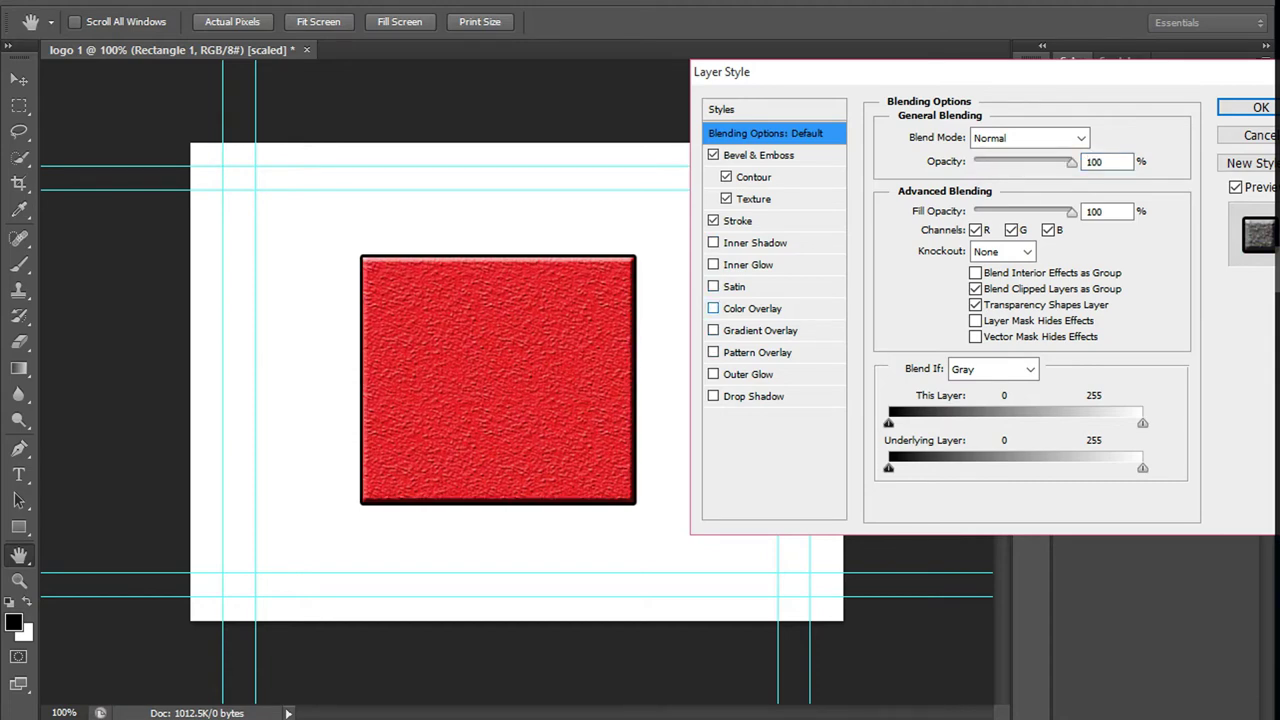
pyautogui.click(713, 396)
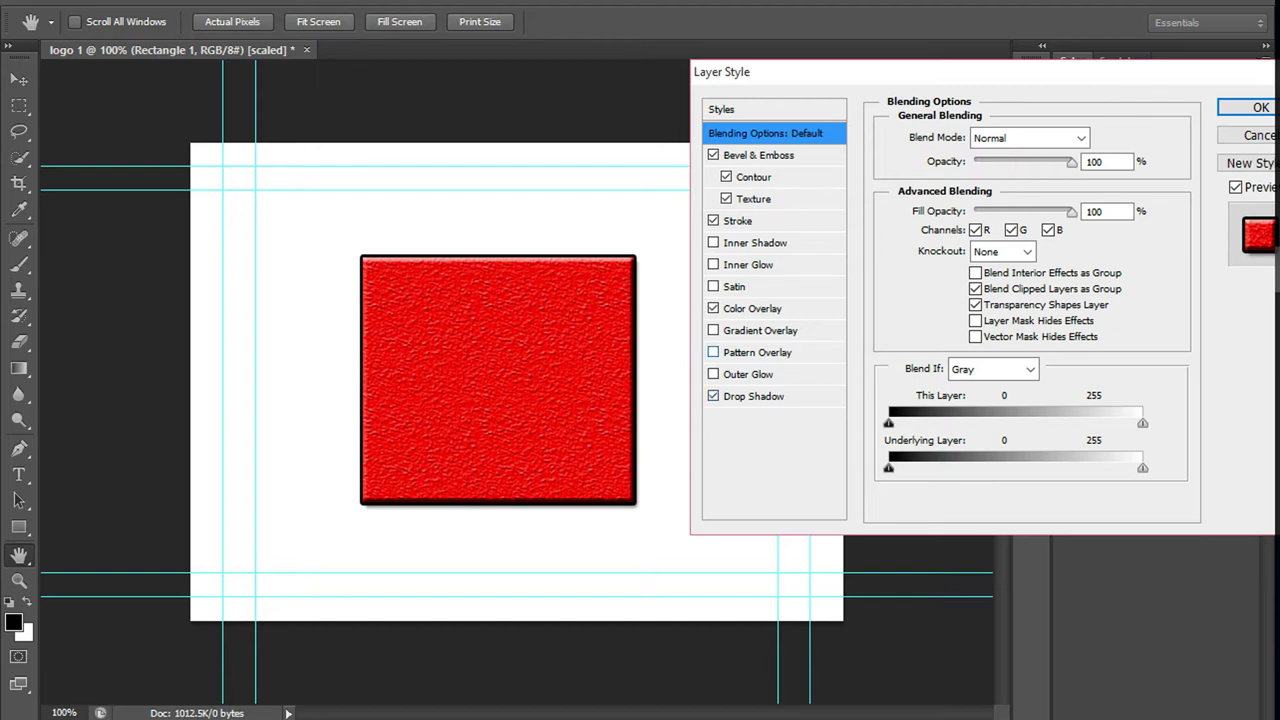
pyautogui.click(745, 374)
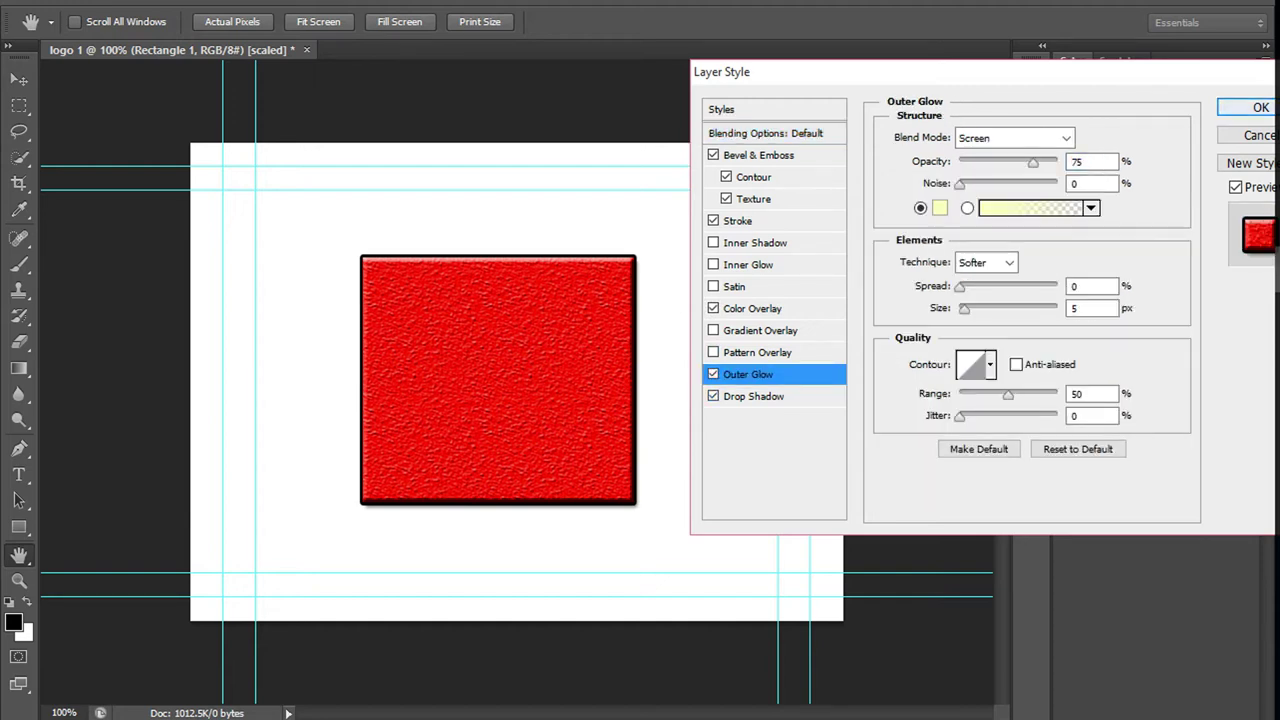
pyautogui.click(1250, 107)
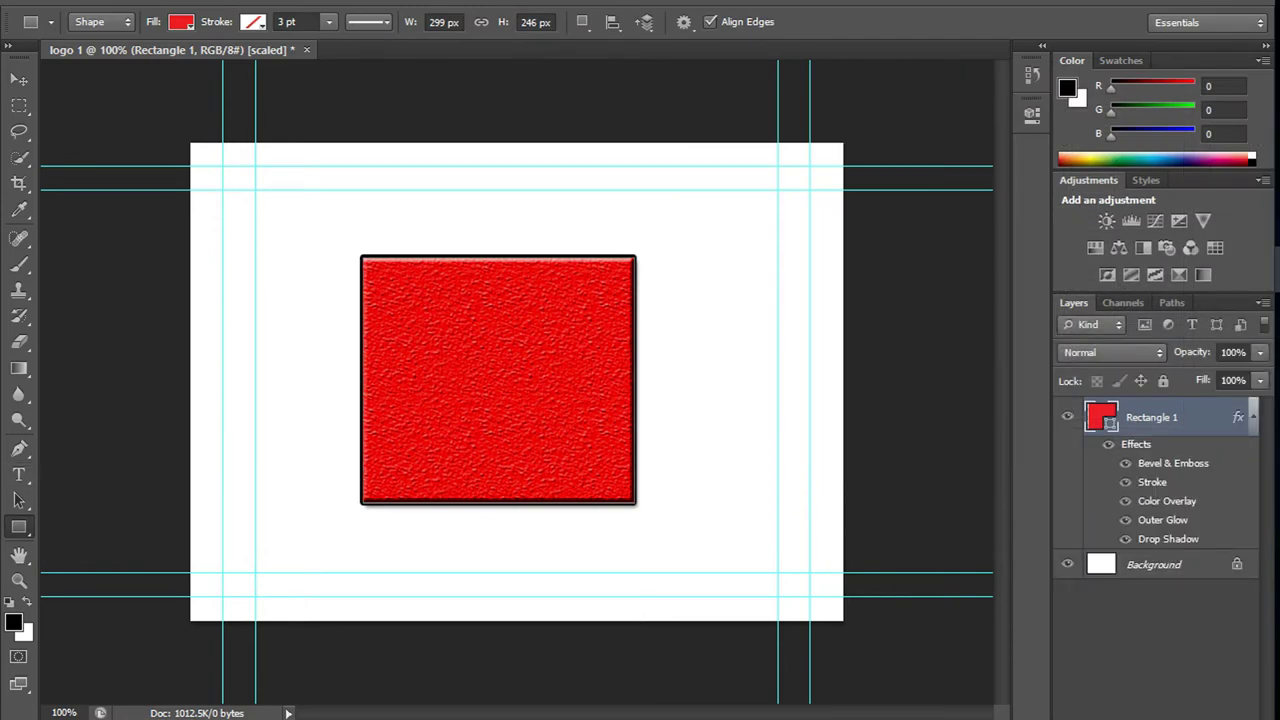
# - Draw a teal-blue Rectangle 2 square and centre it over the red square
pyautogui.moveTo(360, 364)
pyautogui.mouseDown()
pyautogui.moveTo(565, 530)
pyautogui.moveTo(555, 560)
pyautogui.mouseUp()
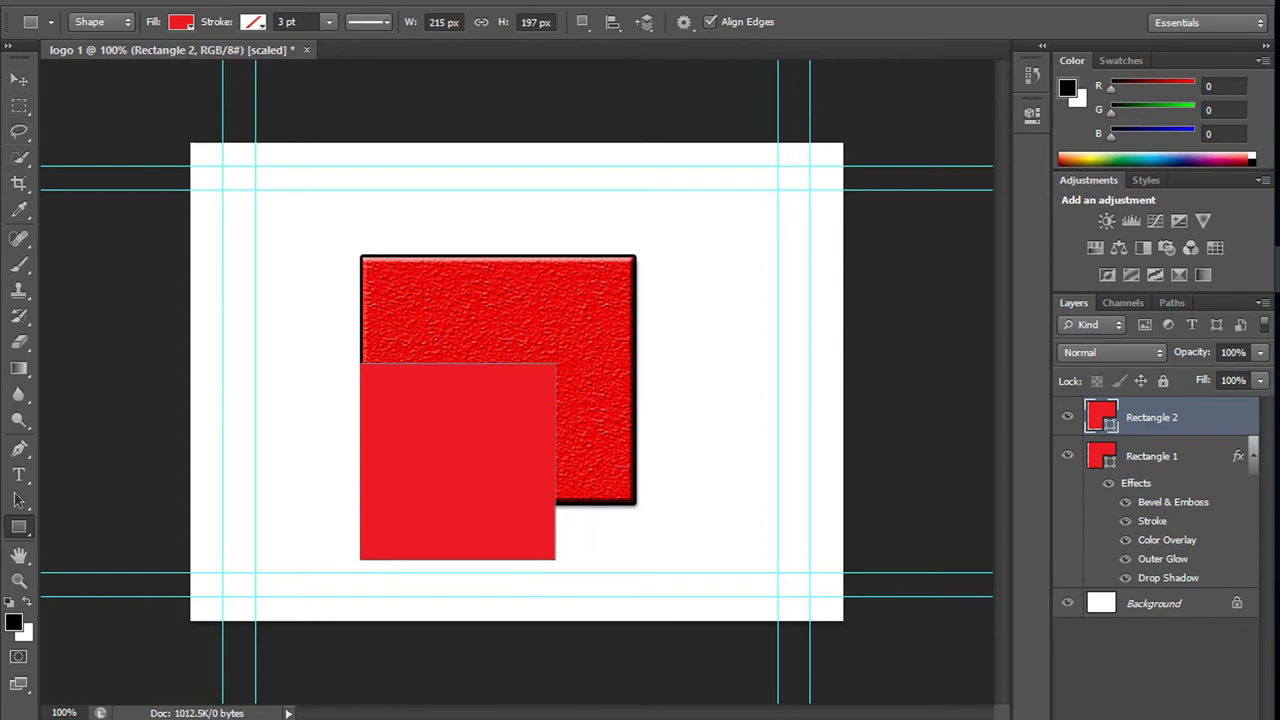
pyautogui.click(180, 21)
pyautogui.click(204, 197)
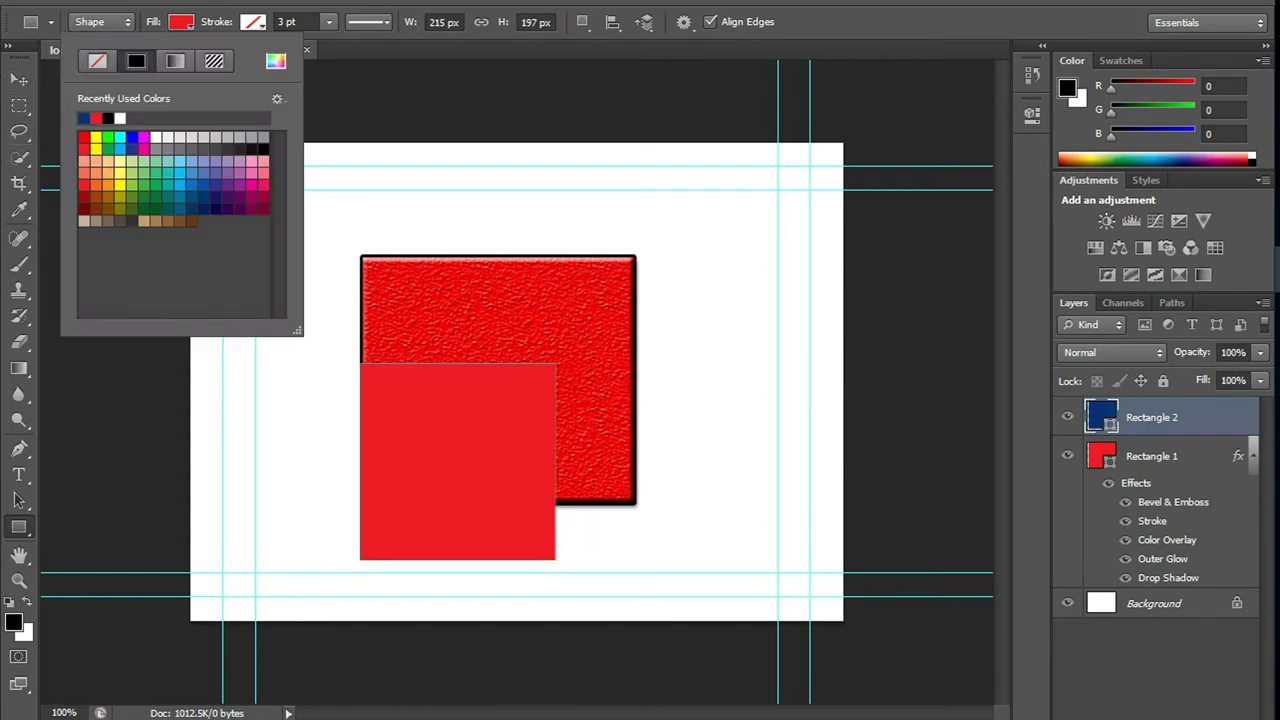
pyautogui.click(192, 173)
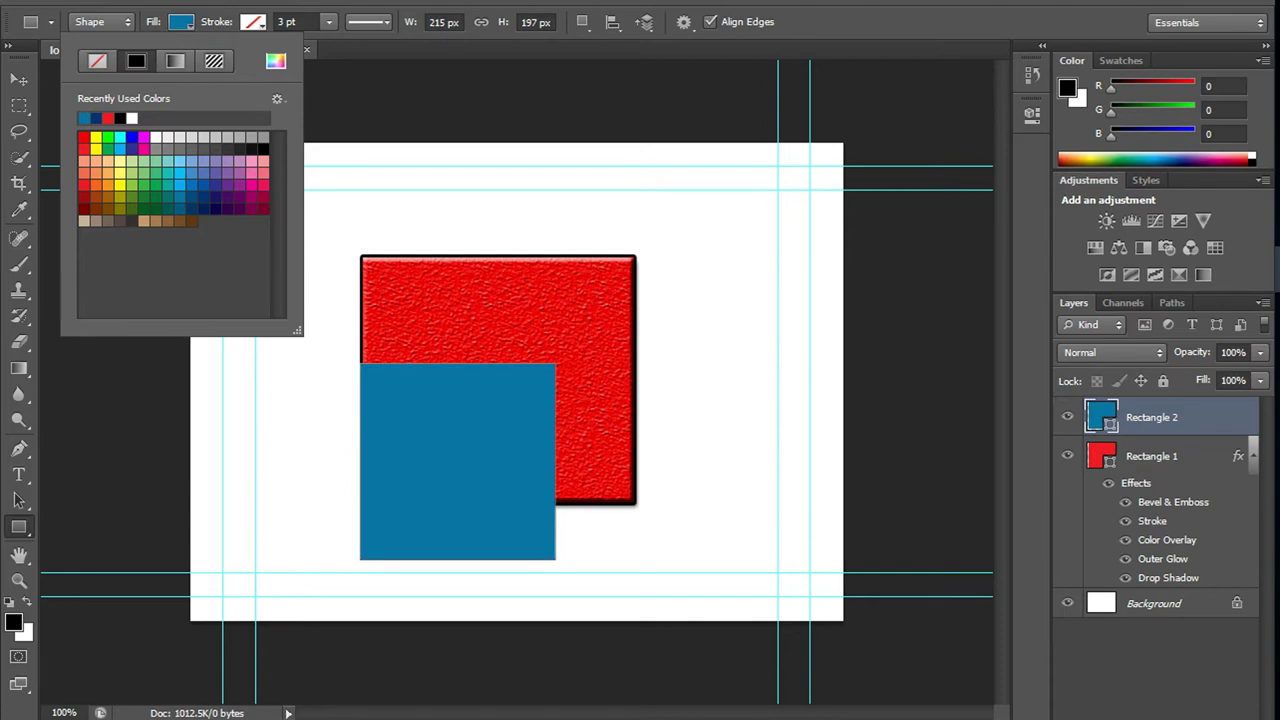
pyautogui.click(420, 230)
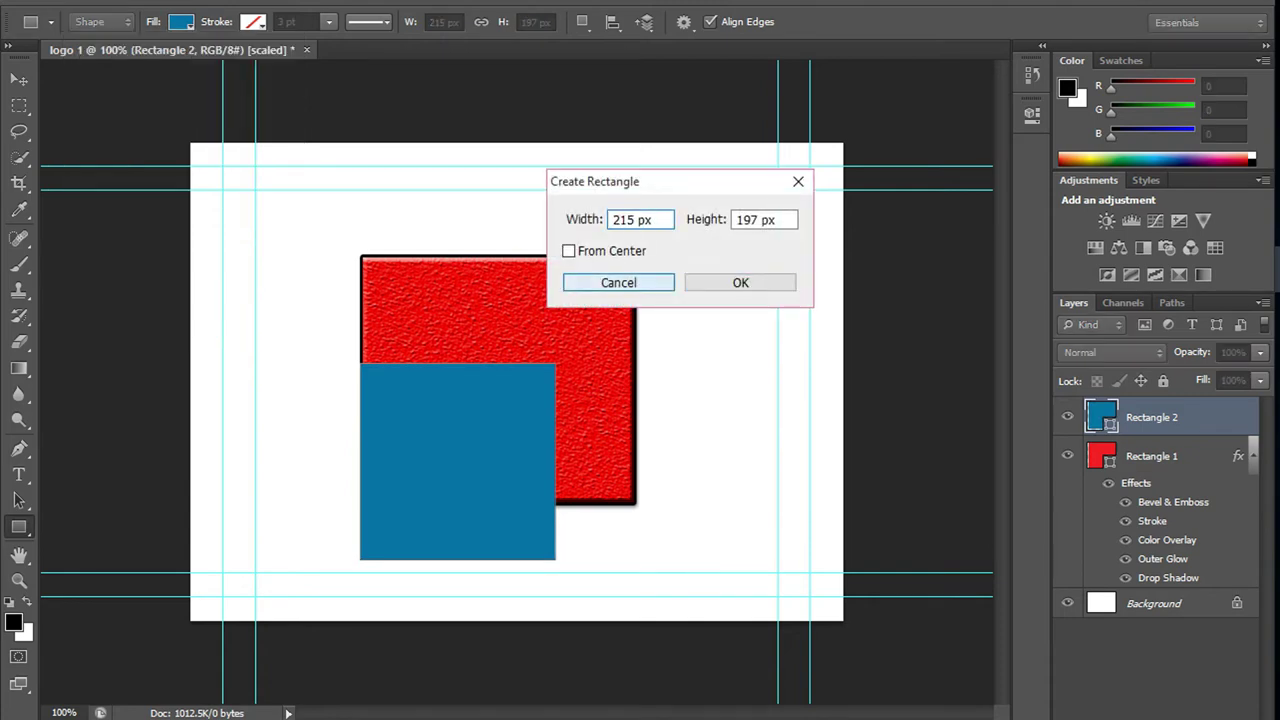
pyautogui.click(614, 282)
pyautogui.press('v')
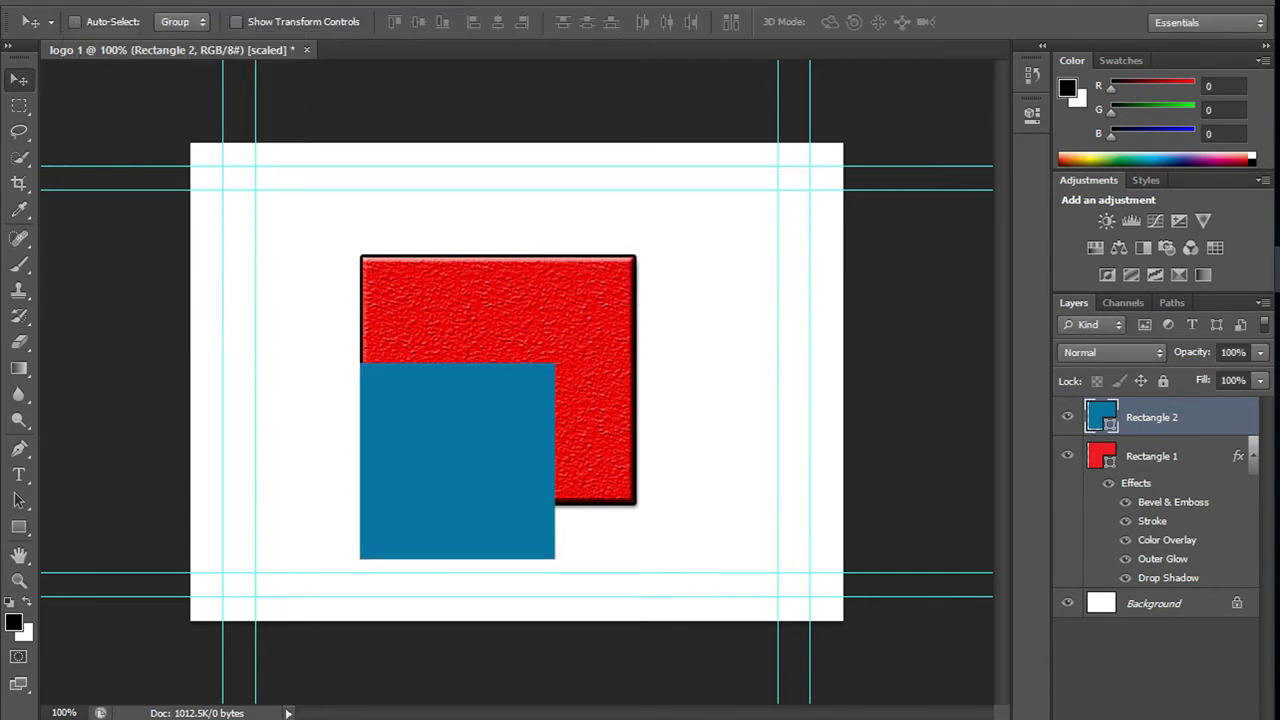
pyautogui.moveTo(438, 390)
pyautogui.mouseDown()
pyautogui.moveTo(490, 308)
pyautogui.moveTo(478, 316)
pyautogui.mouseUp()
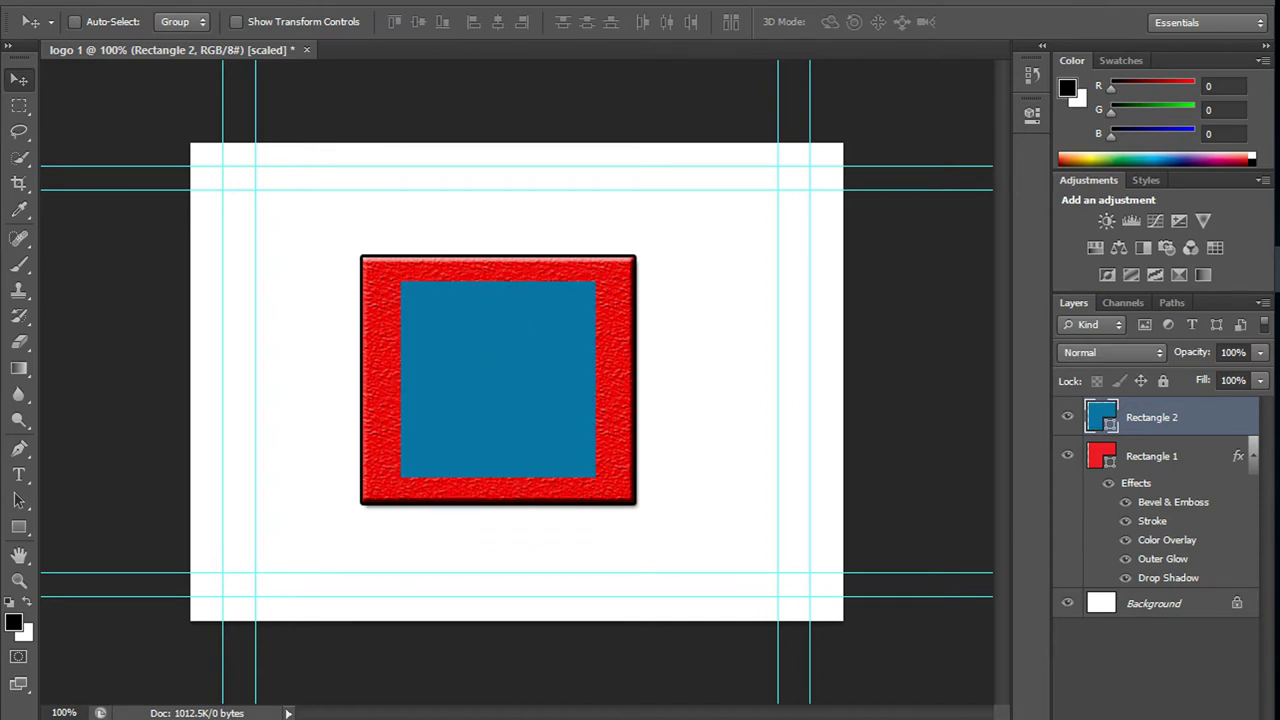
pyautogui.click(237, 21)
# - Rotate the blue square about 44° into a diamond and resize it
pyautogui.moveTo(600, 262)
pyautogui.mouseDown()
pyautogui.moveTo(645, 345)
pyautogui.moveTo(638, 358)
pyautogui.mouseUp()
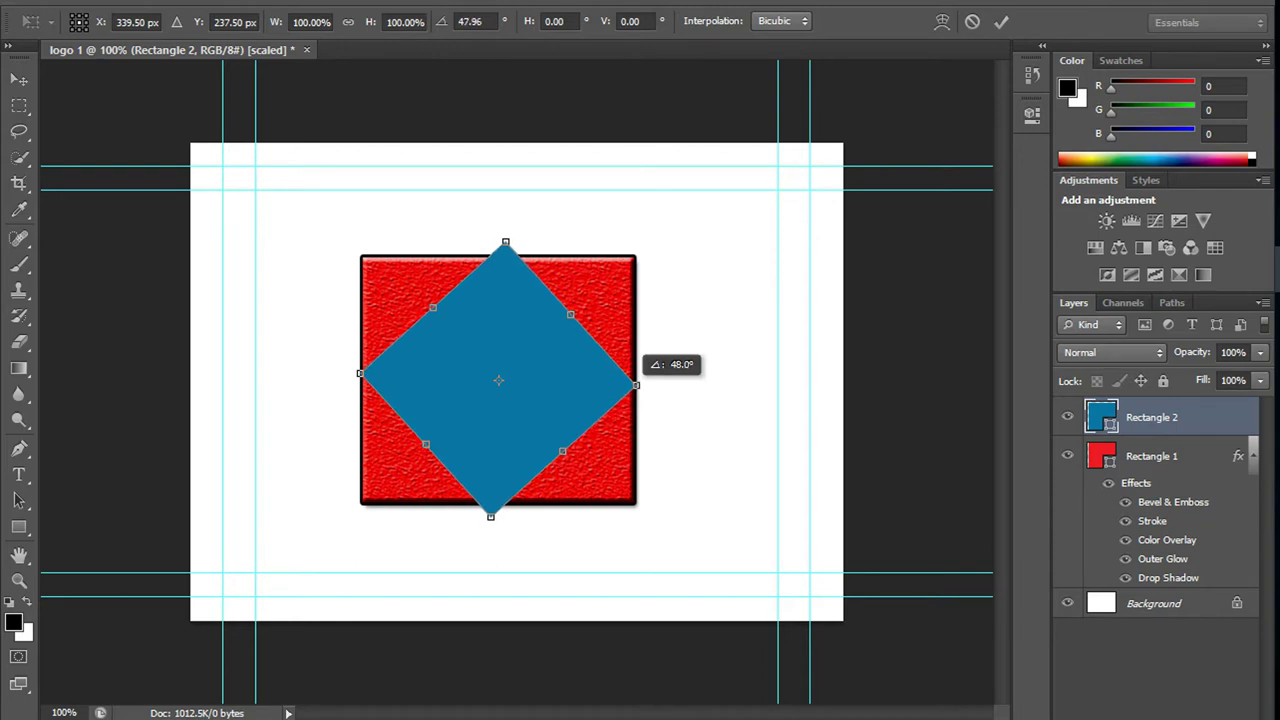
pyautogui.moveTo(640, 358); pyautogui.dragTo(642, 348)
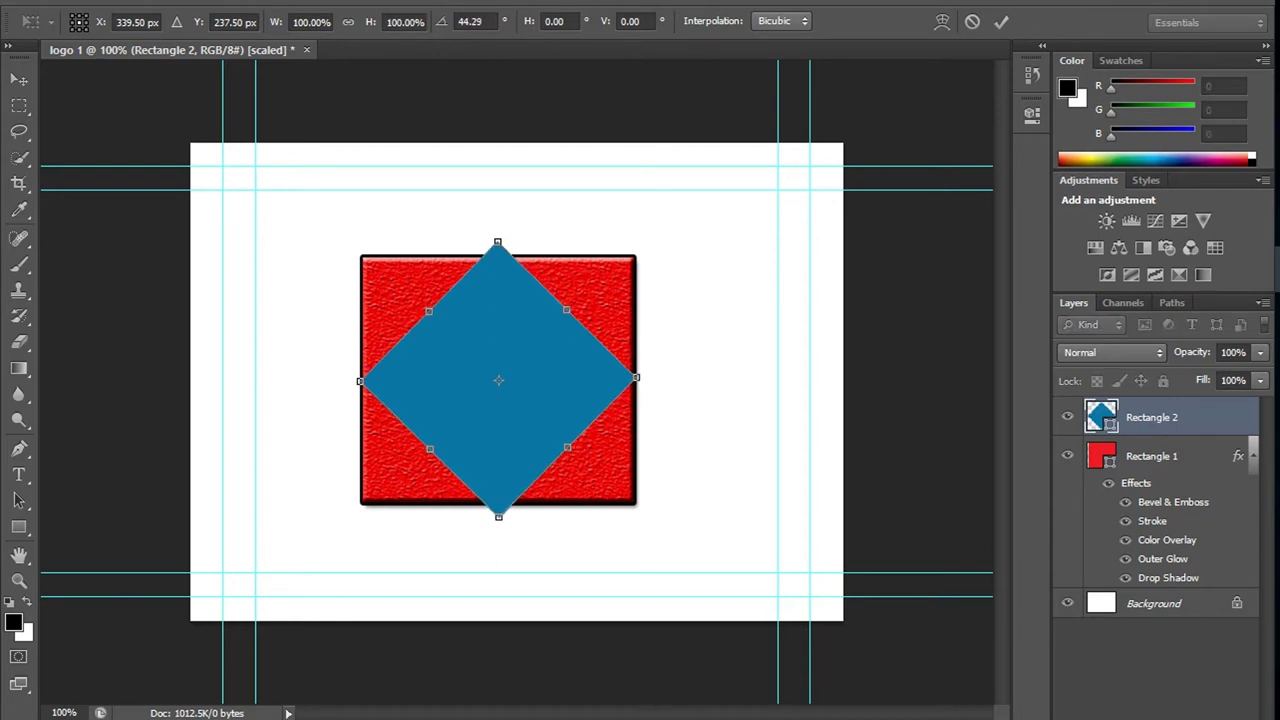
pyautogui.moveTo(498, 242); pyautogui.dragTo(499, 258)
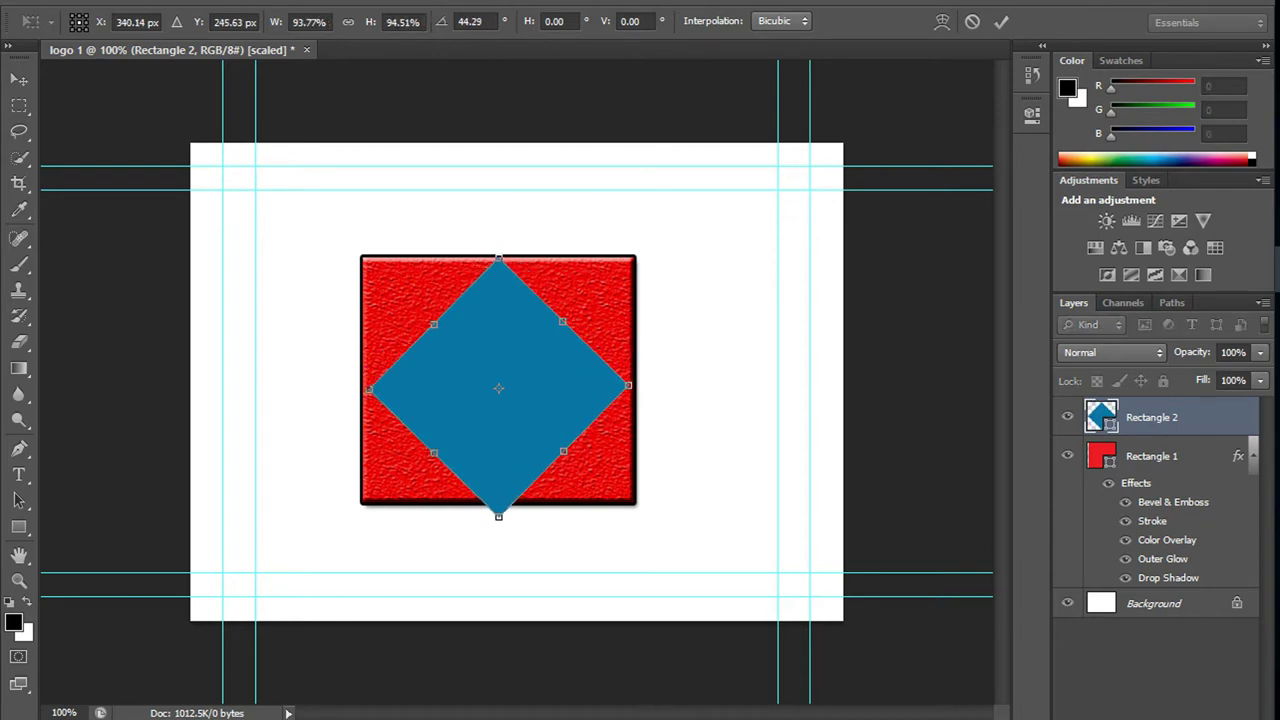
pyautogui.moveTo(498, 516); pyautogui.dragTo(498, 502)
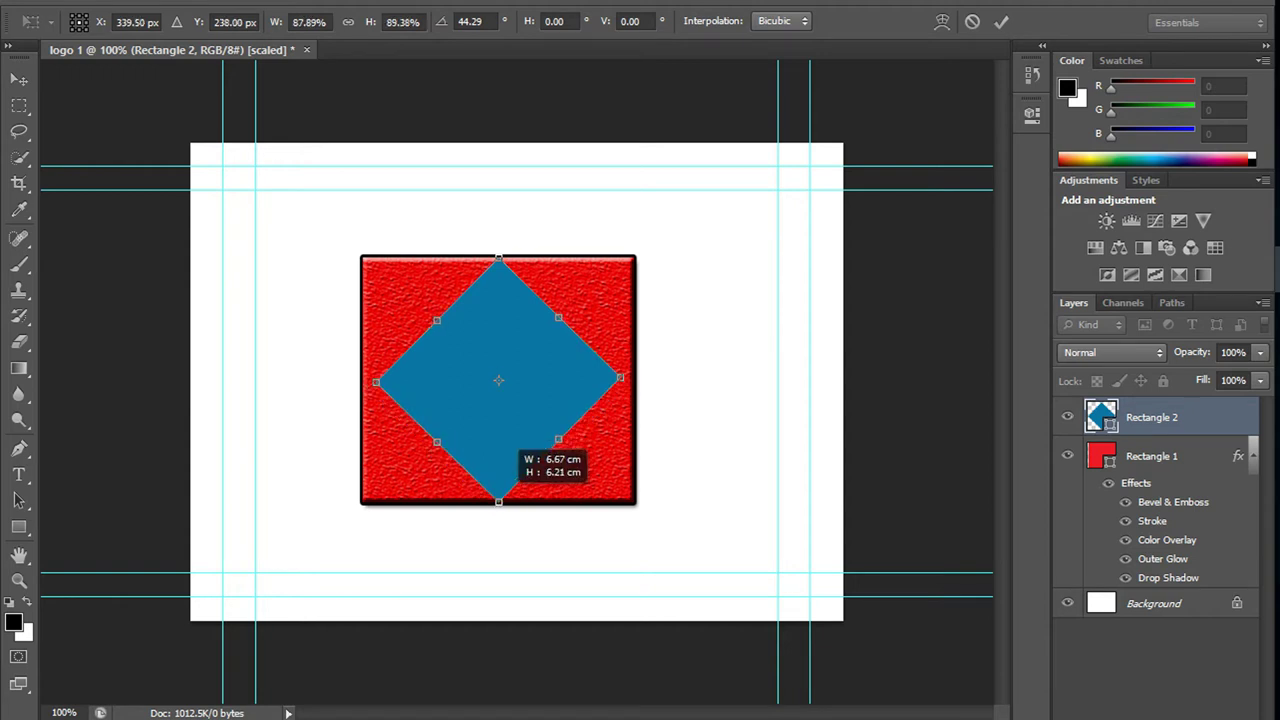
pyautogui.moveTo(620, 378); pyautogui.dragTo(256, 92)
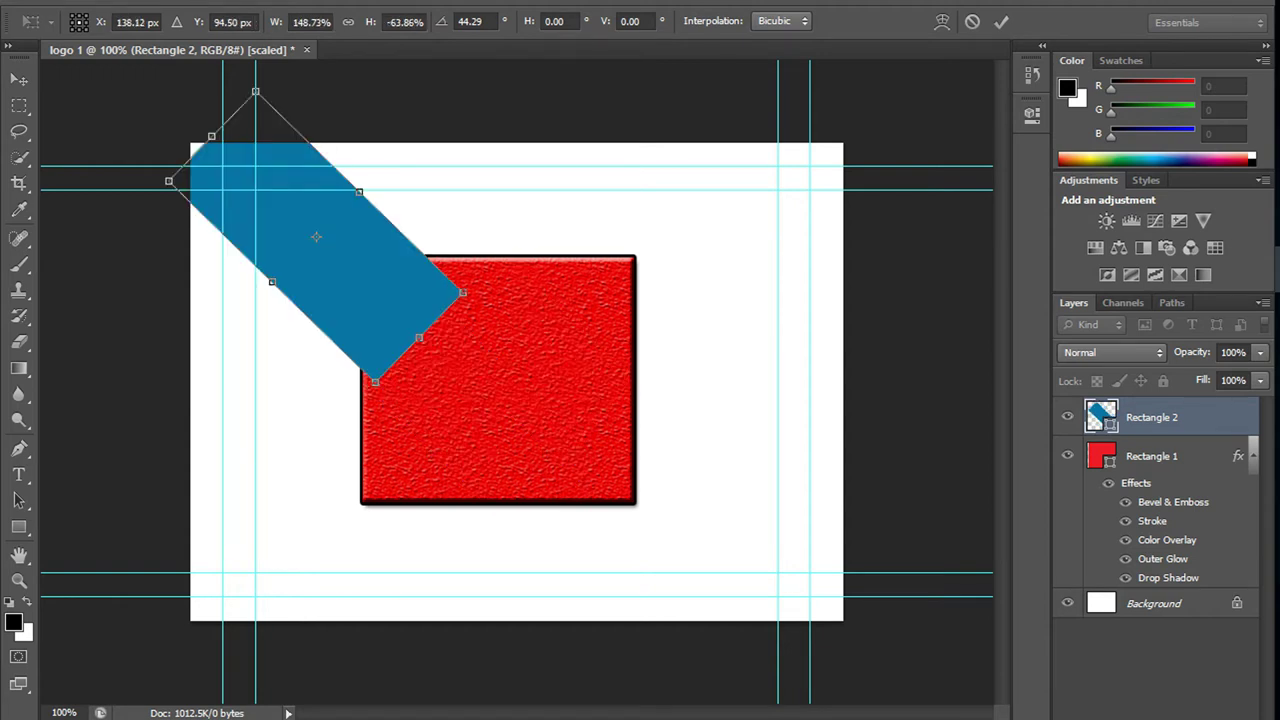
pyautogui.moveTo(362, 222); pyautogui.dragTo(532, 365)
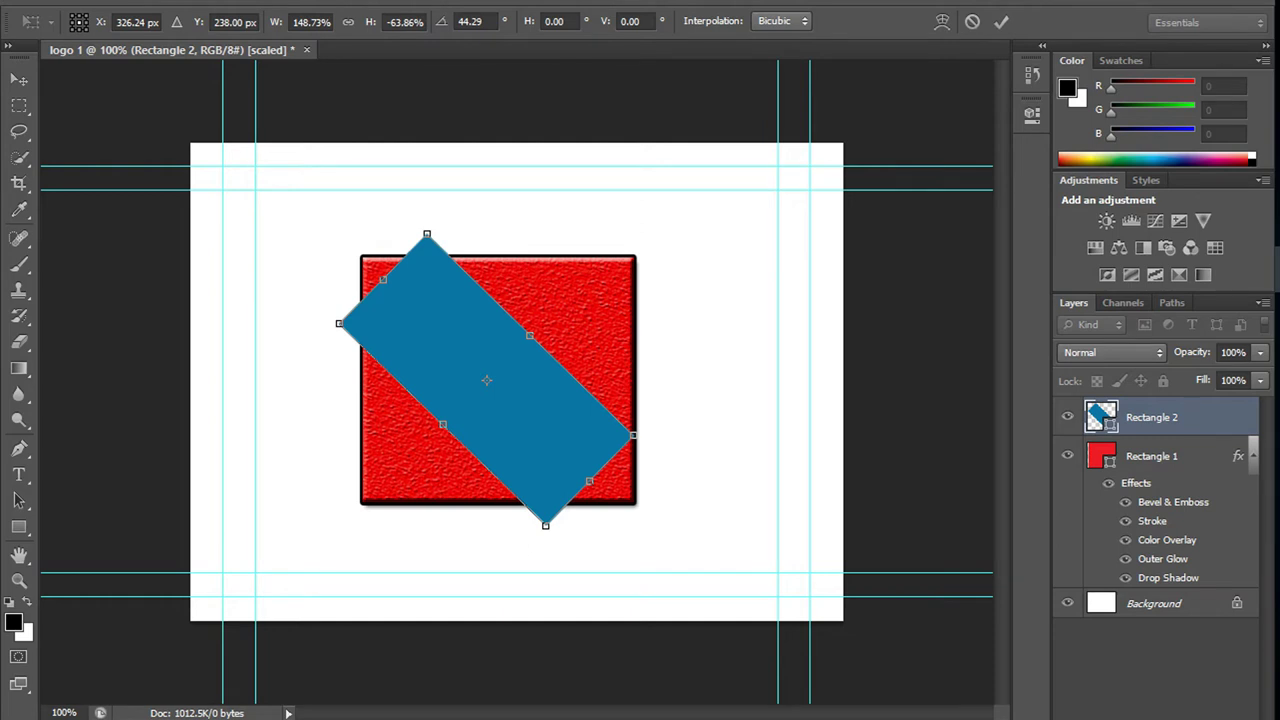
pyautogui.moveTo(427, 234)
pyautogui.mouseDown()
pyautogui.moveTo(578, 343)
pyautogui.moveTo(510, 300)
pyautogui.mouseUp()
# - Fit the diamond's points to the red square's edges with small nudges, then apply the transform
pyautogui.moveTo(518, 256)
pyautogui.mouseDown()
pyautogui.moveTo(518, 277)
pyautogui.moveTo(499, 258)
pyautogui.mouseUp()
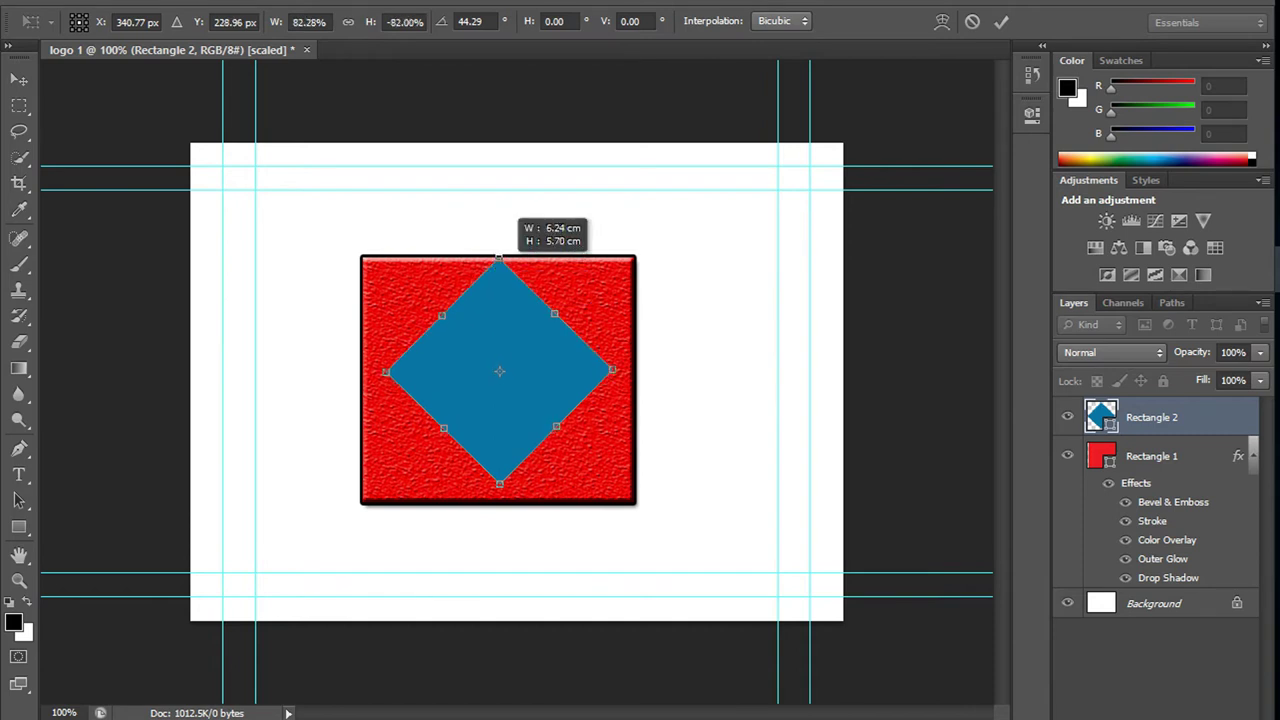
pyautogui.moveTo(499, 484); pyautogui.dragTo(499, 492)
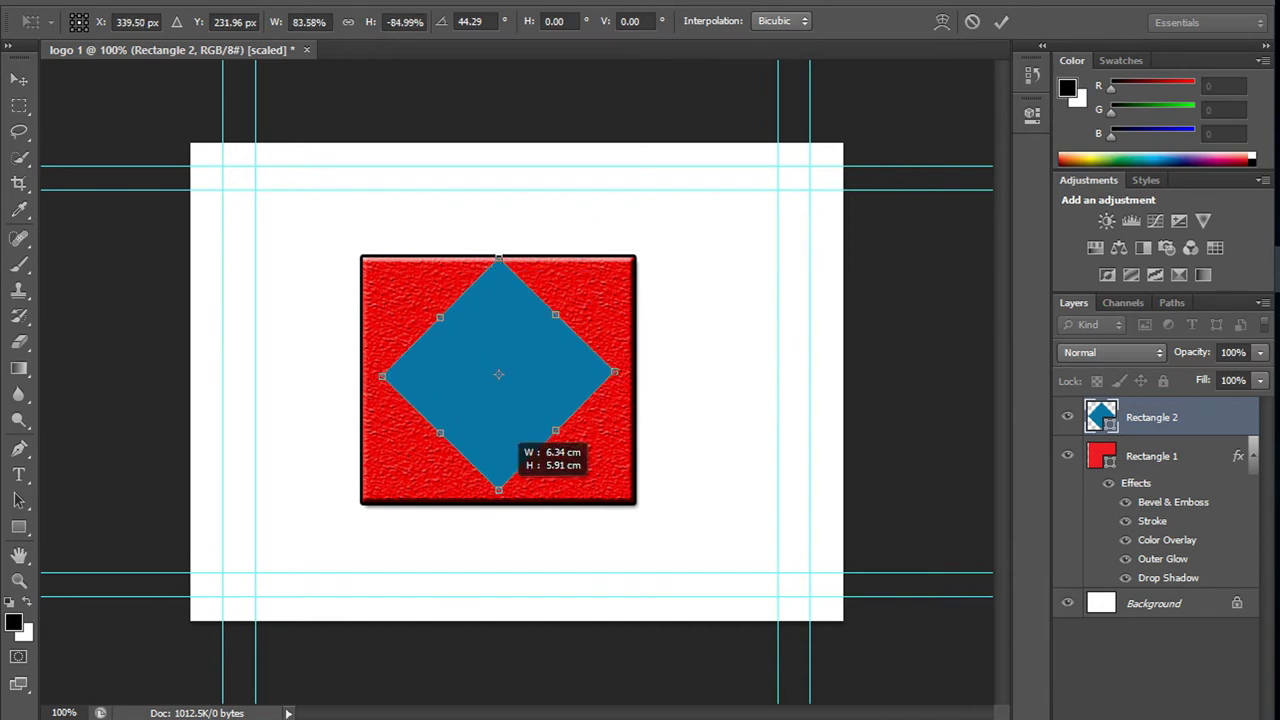
pyautogui.moveTo(510, 352); pyautogui.dragTo(510, 360)
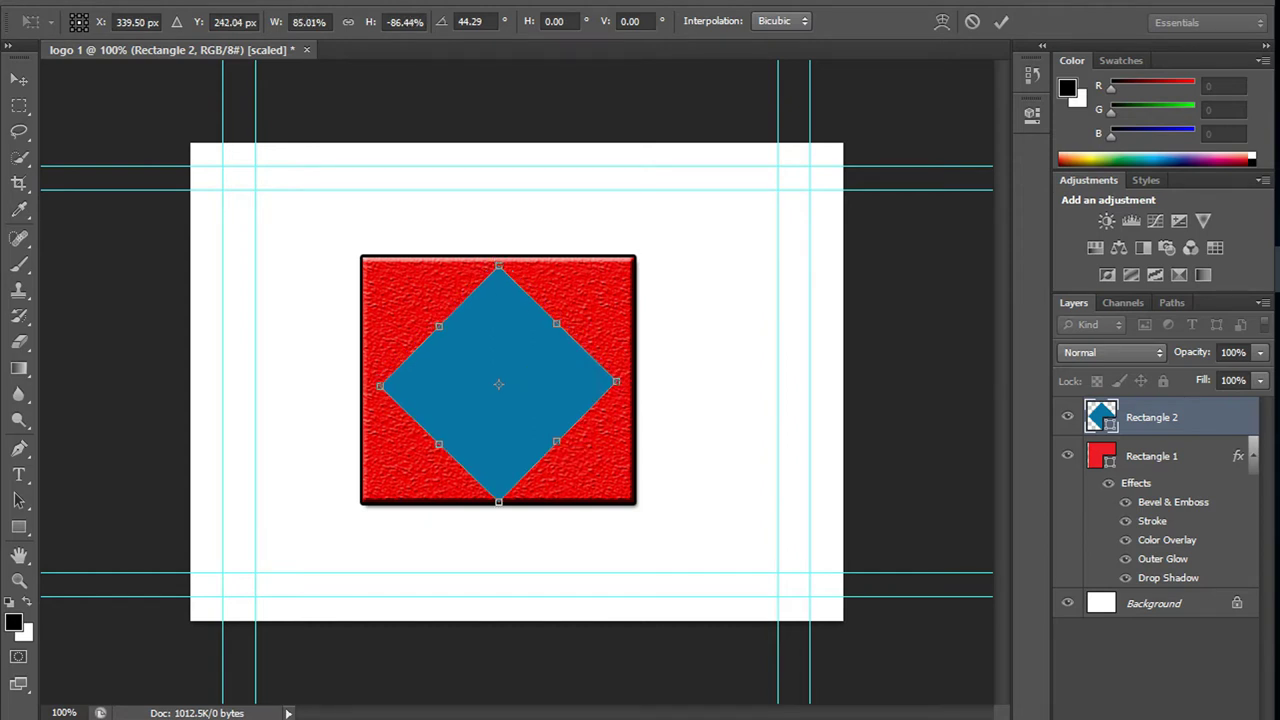
pyautogui.press('Up')
pyautogui.press('Up')
pyautogui.press('Left')
pyautogui.press('Right')
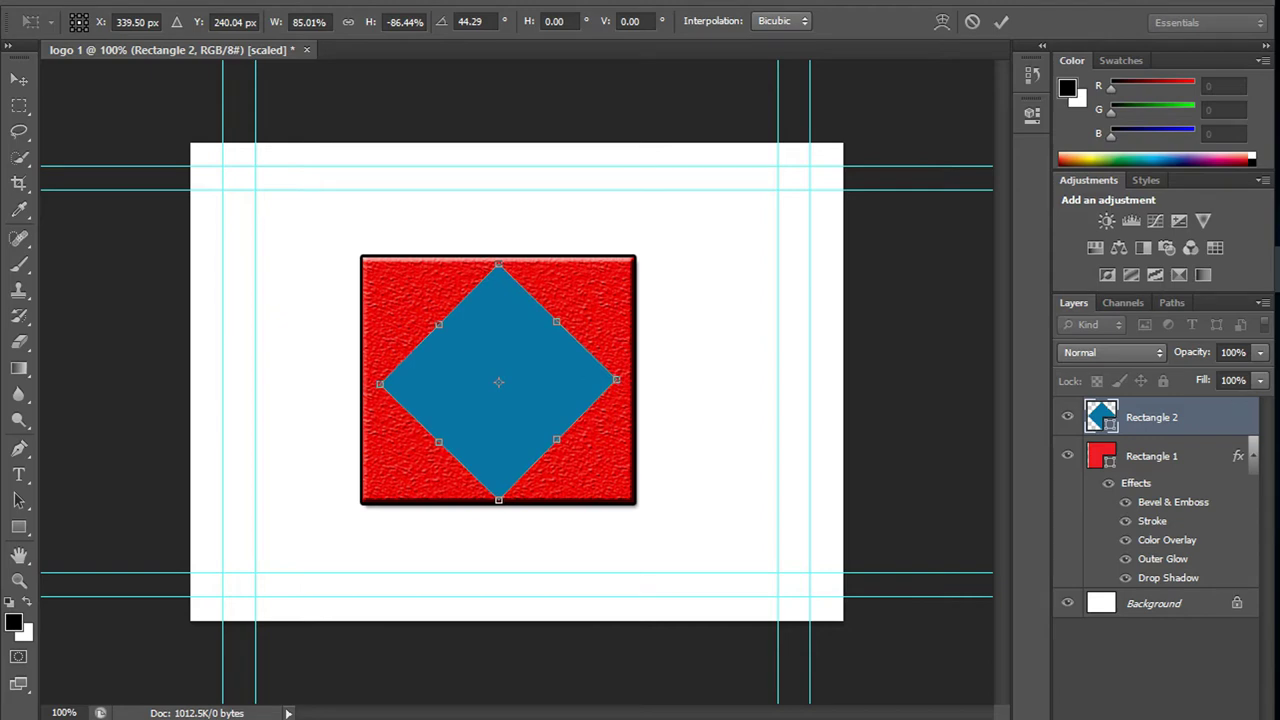
pyautogui.press('Right')
pyautogui.press('Right')
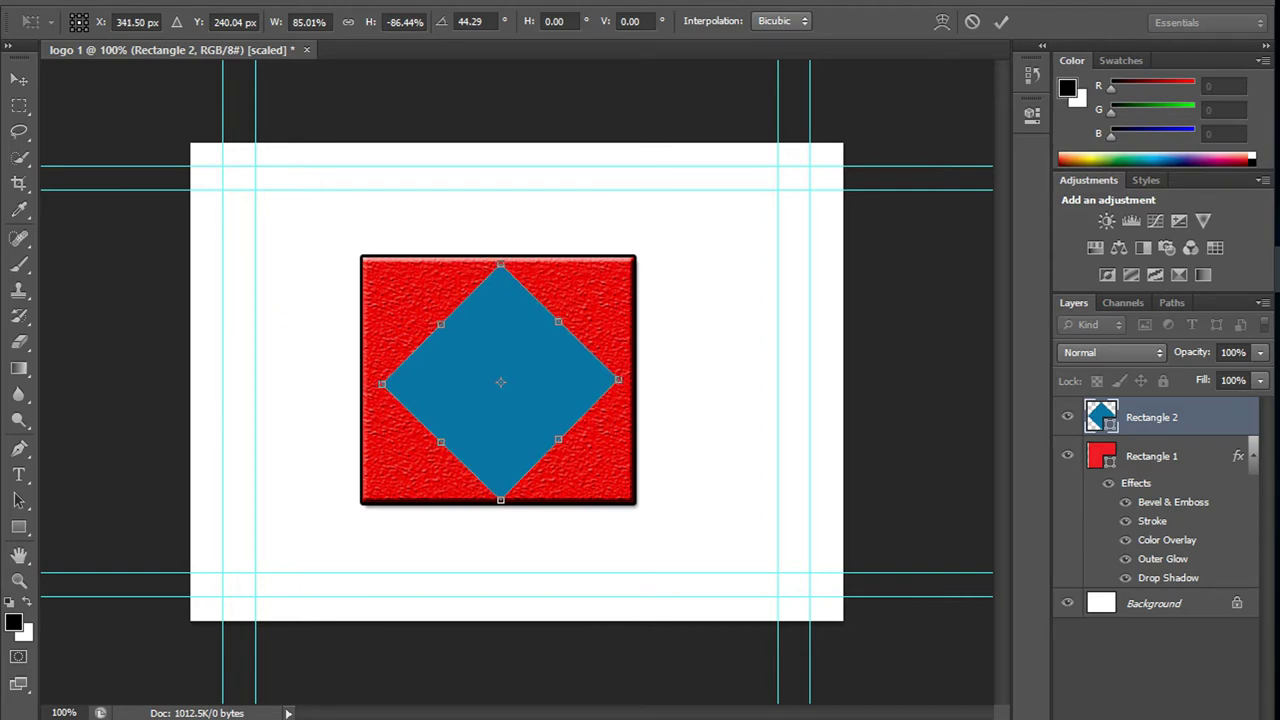
pyautogui.press('u')
pyautogui.press('Return')
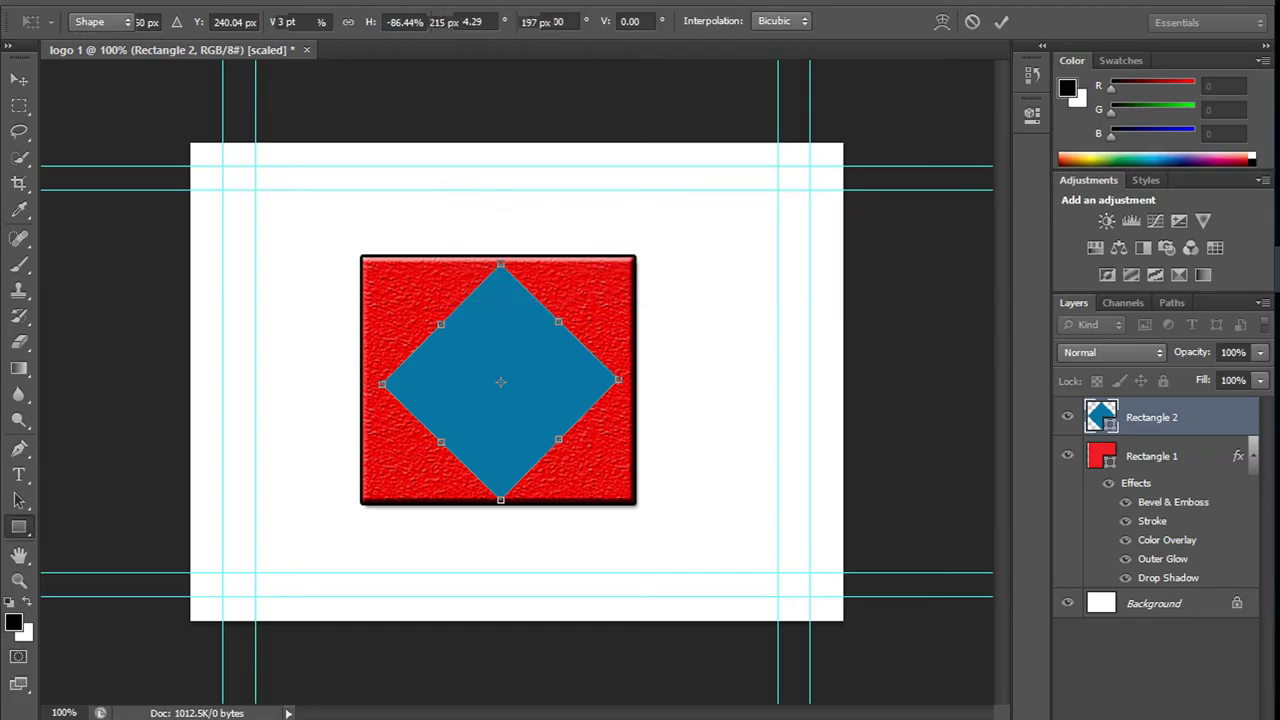
# - Add Stroke, Inner Glow and Inner Shadow layer styles to the blue diamond
pyautogui.rightClick(19, 527)
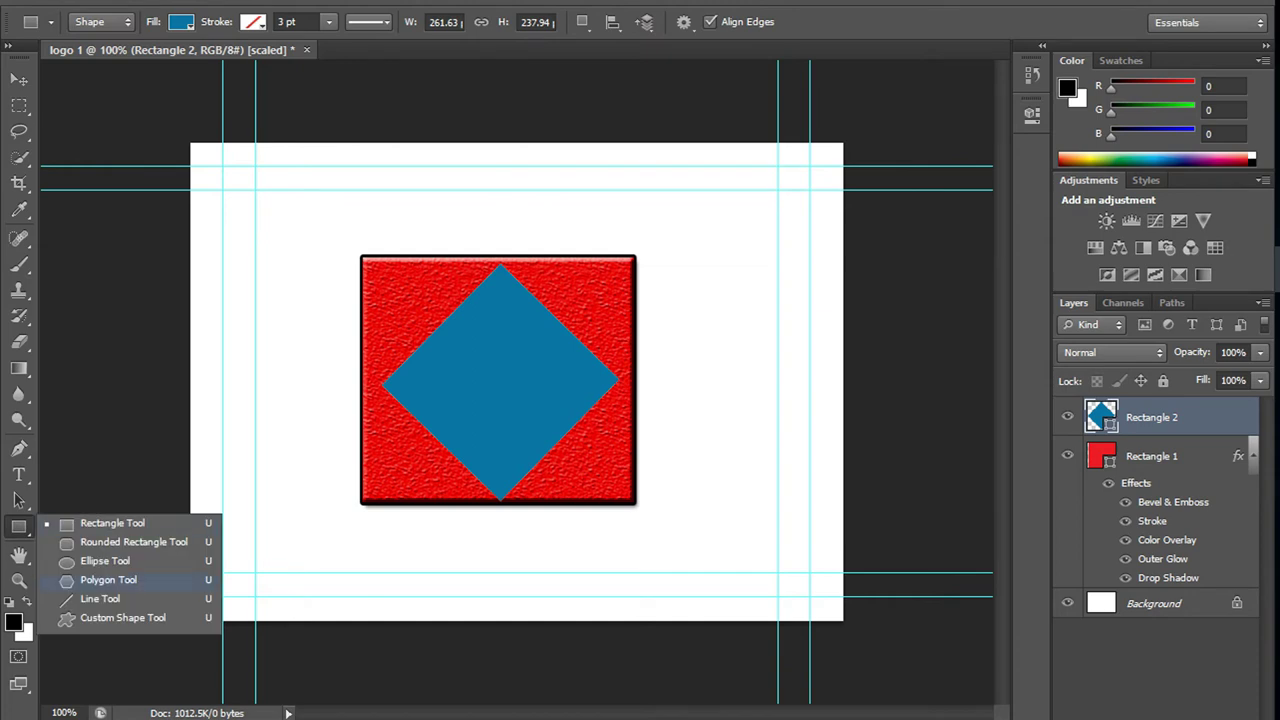
pyautogui.rightClick(537, 287)
pyautogui.click(600, 330)
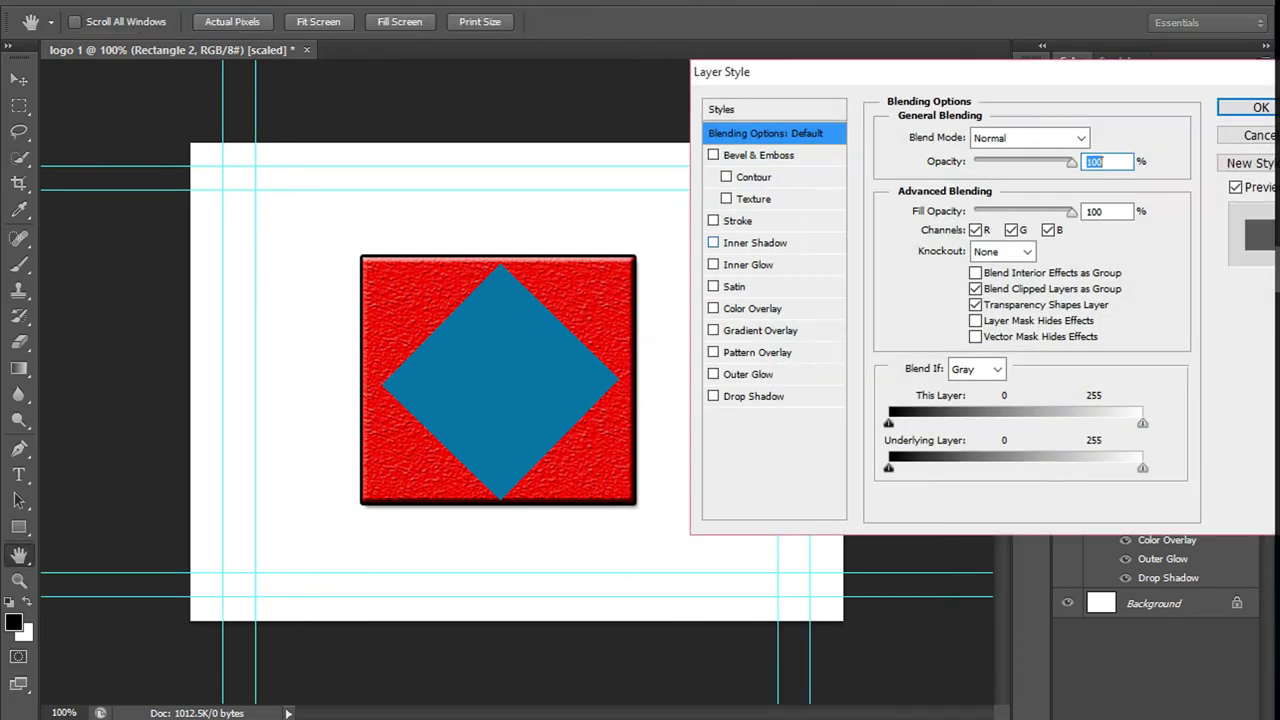
pyautogui.click(713, 220)
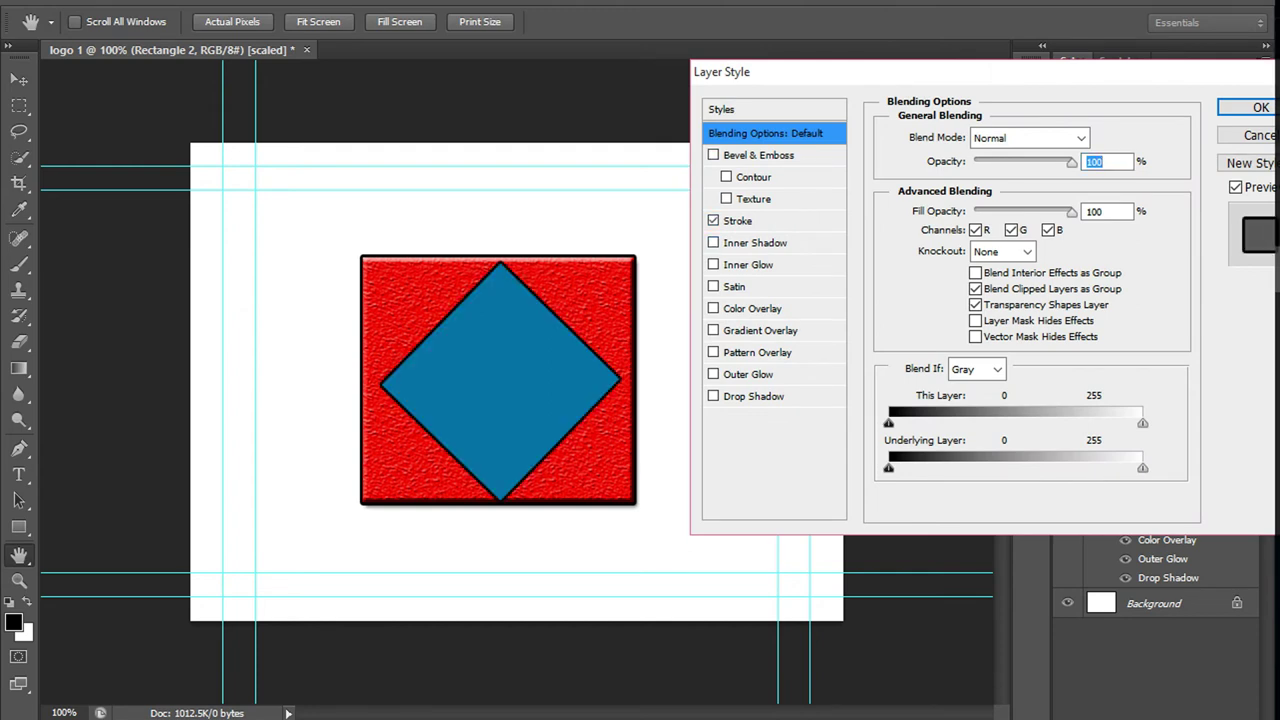
pyautogui.click(713, 264)
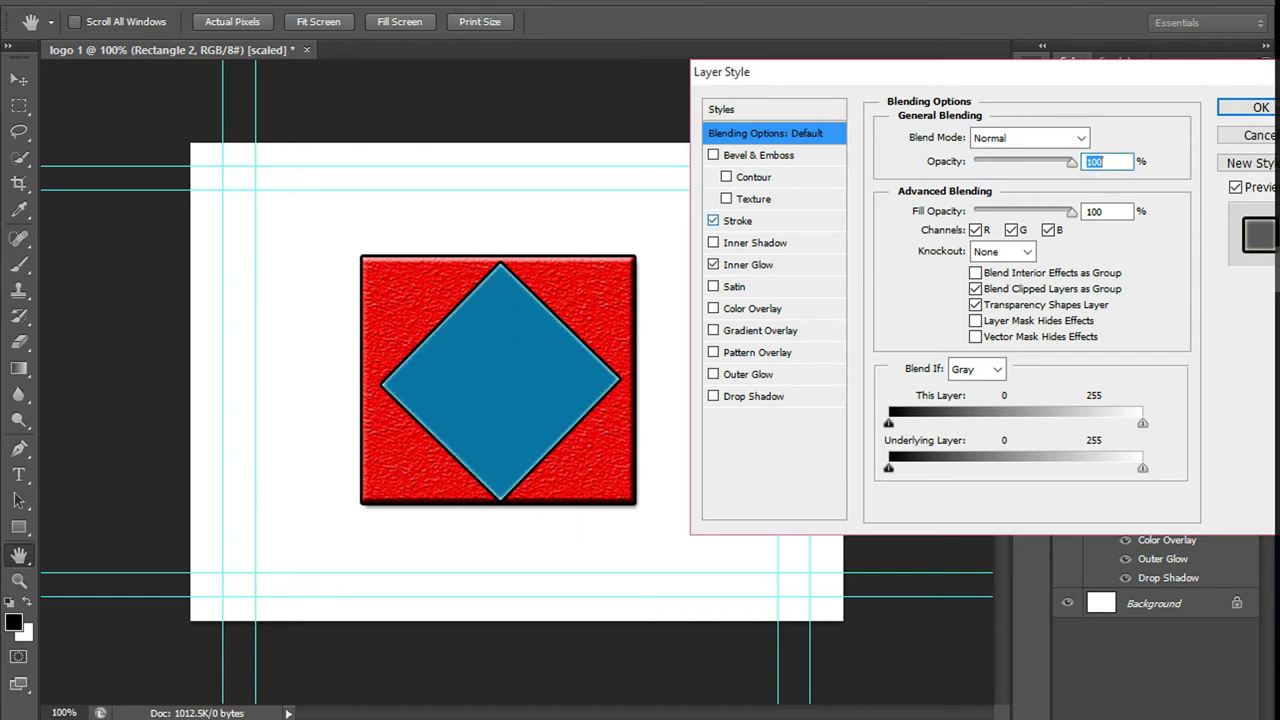
pyautogui.click(713, 242)
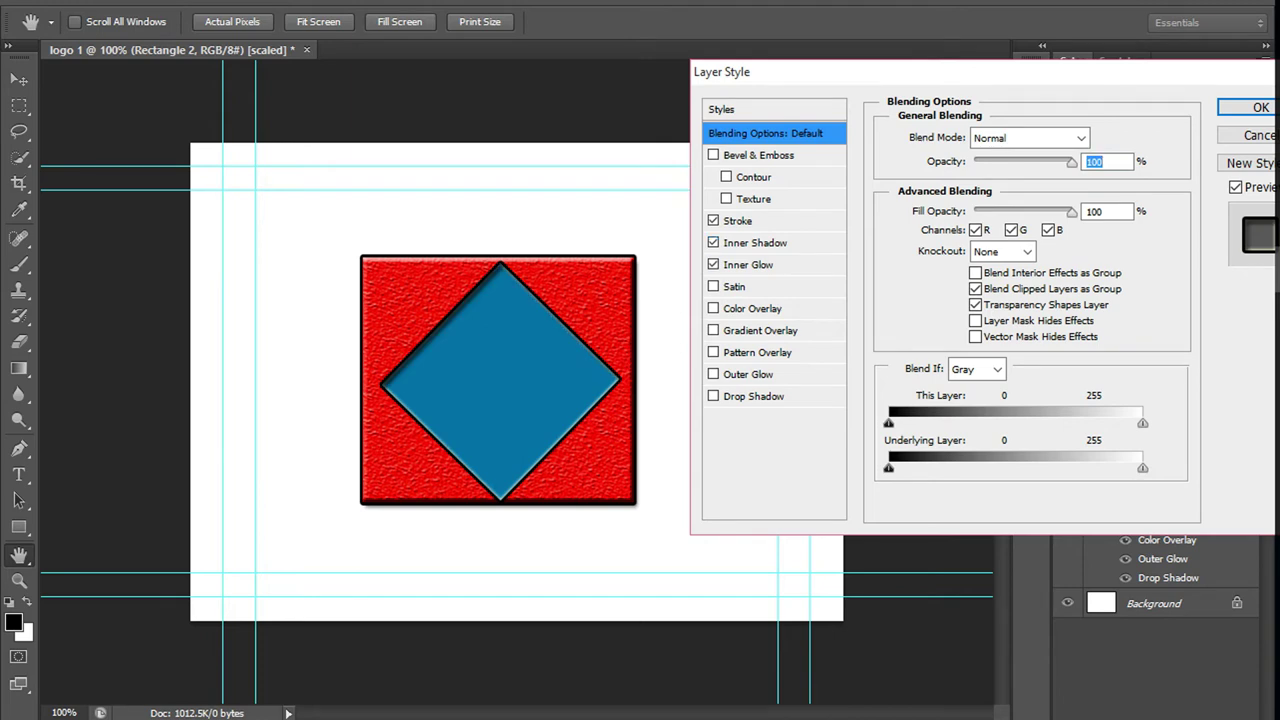
pyautogui.press('Return')
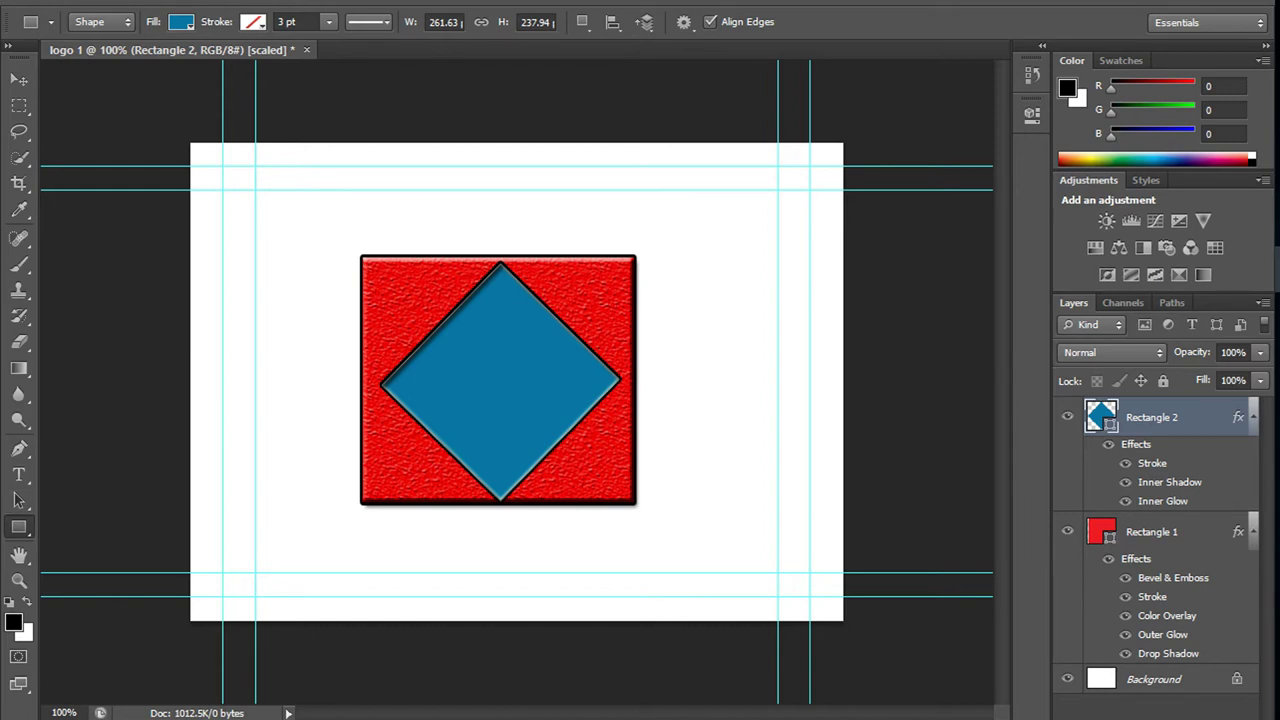
# - Draw a 302 × 56 px bar along the red square's bottom edge and align its position
pyautogui.moveTo(360, 503); pyautogui.dragTo(634, 557)
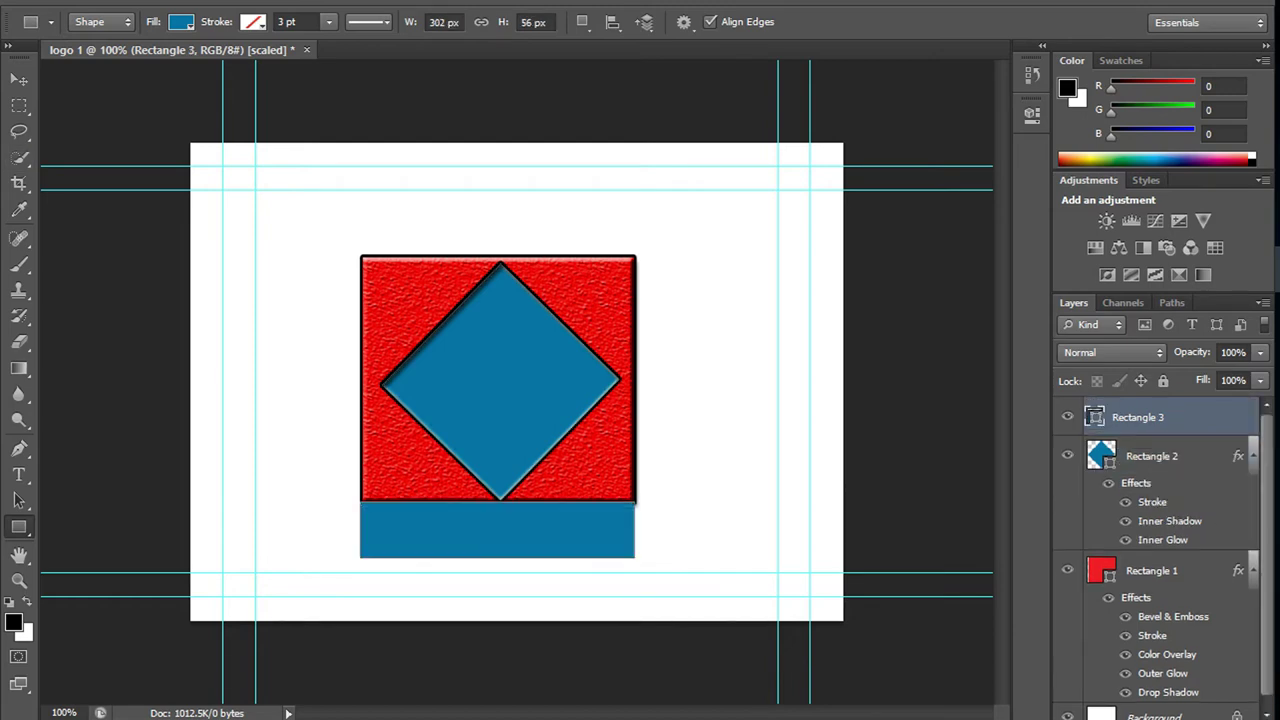
pyautogui.press('v')
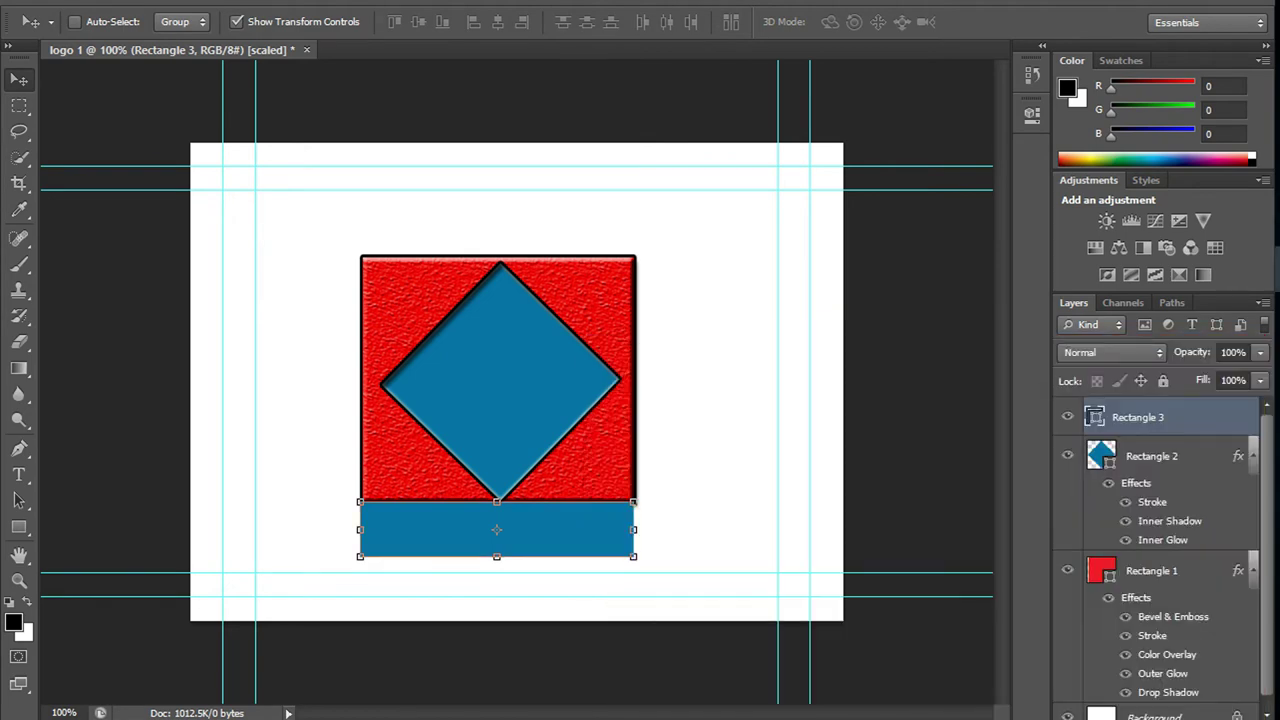
pyautogui.hotkey('ctrl', 't')
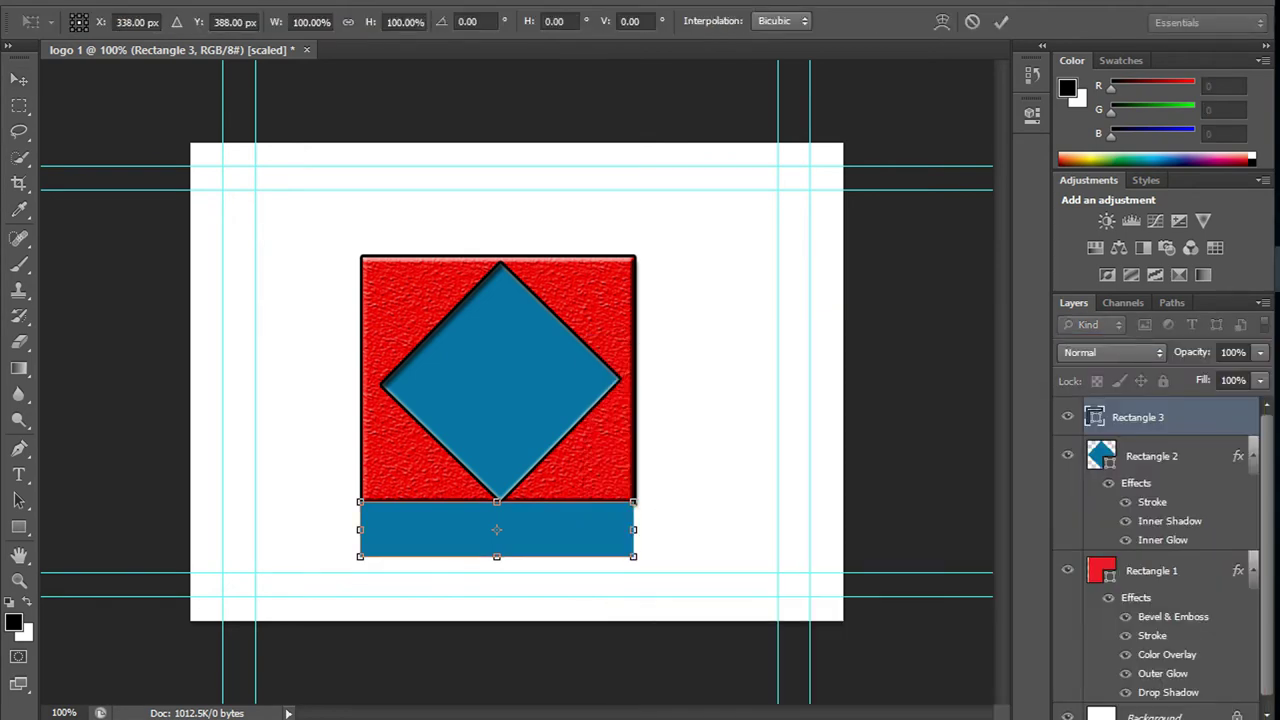
pyautogui.moveTo(633, 529); pyautogui.dragTo(634, 529)
pyautogui.press('Right')
pyautogui.press('Left')
pyautogui.press('Up')
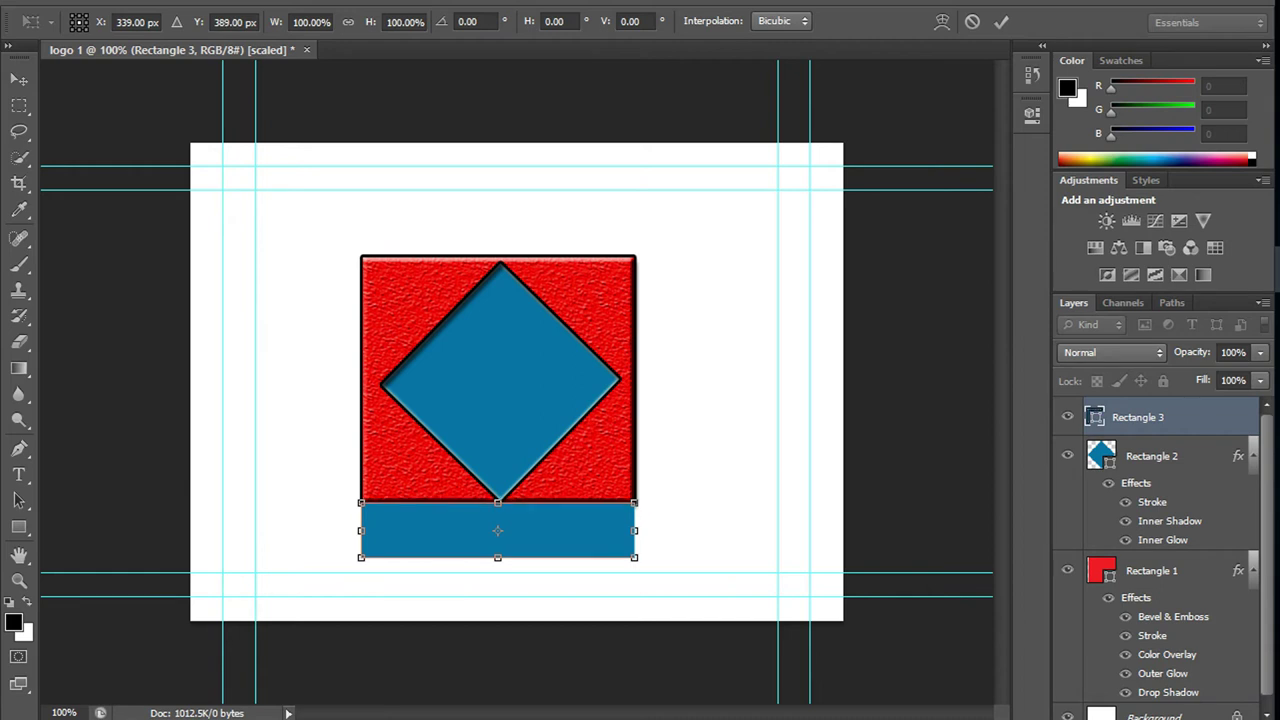
pyautogui.press('Down')
pyautogui.press('Up')
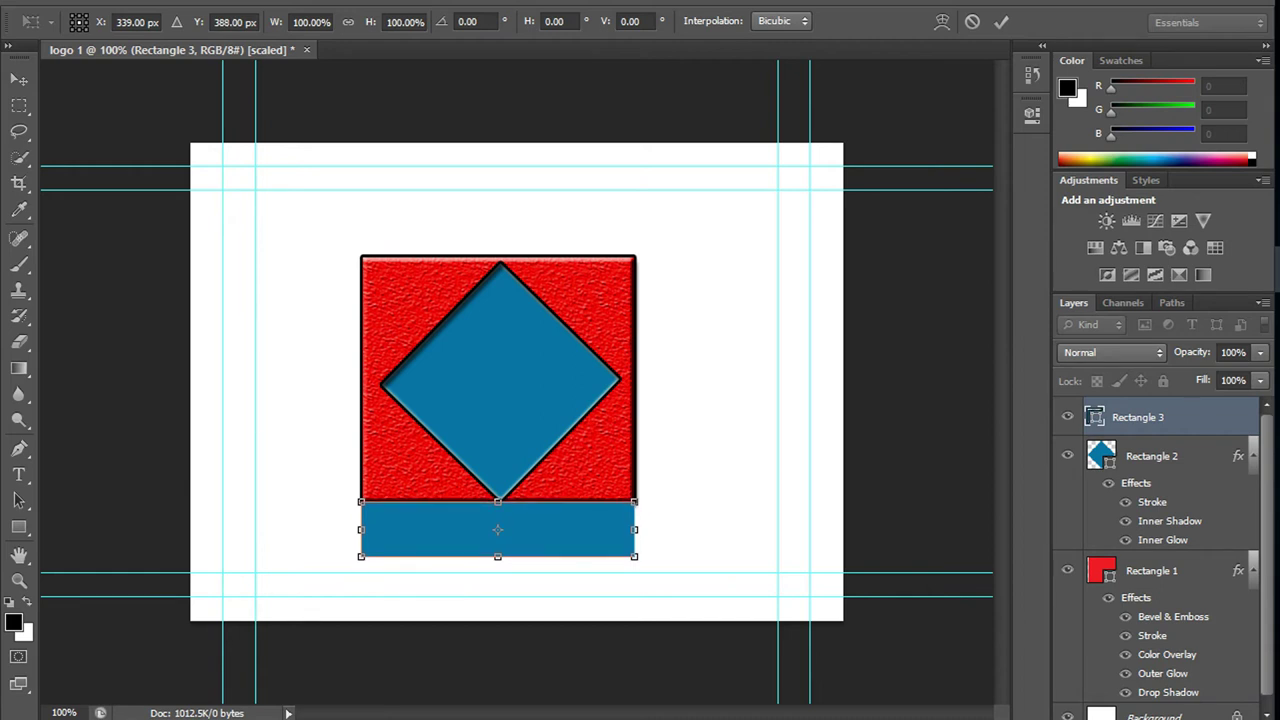
pyautogui.click(19, 79)
pyautogui.click(550, 283)
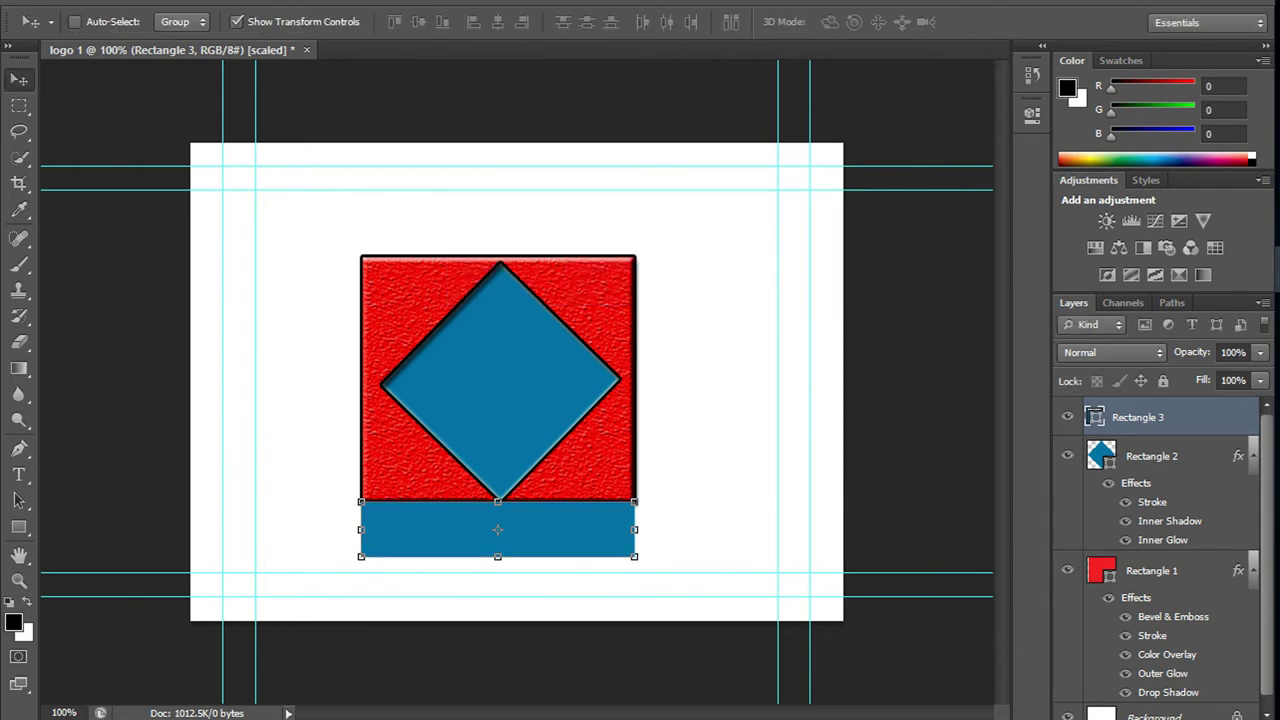
# - Change the bottom bar's fill from blue to green
pyautogui.click(19, 527)
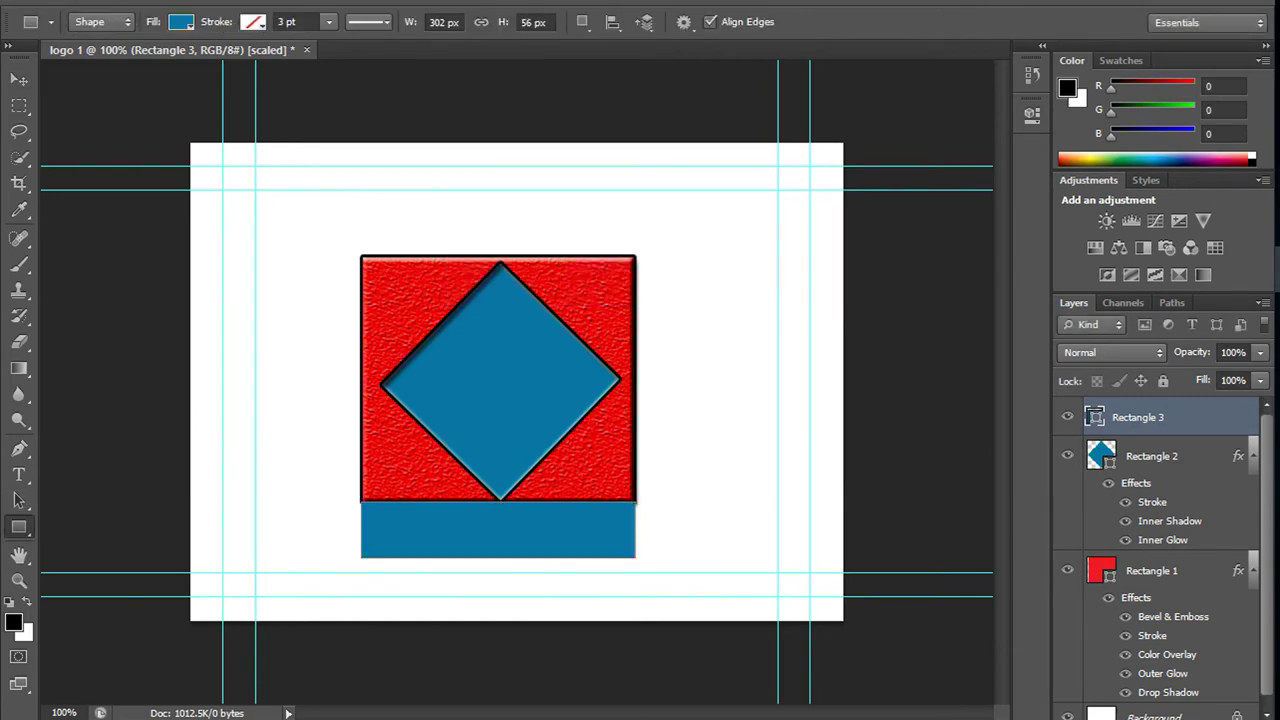
pyautogui.click(181, 21)
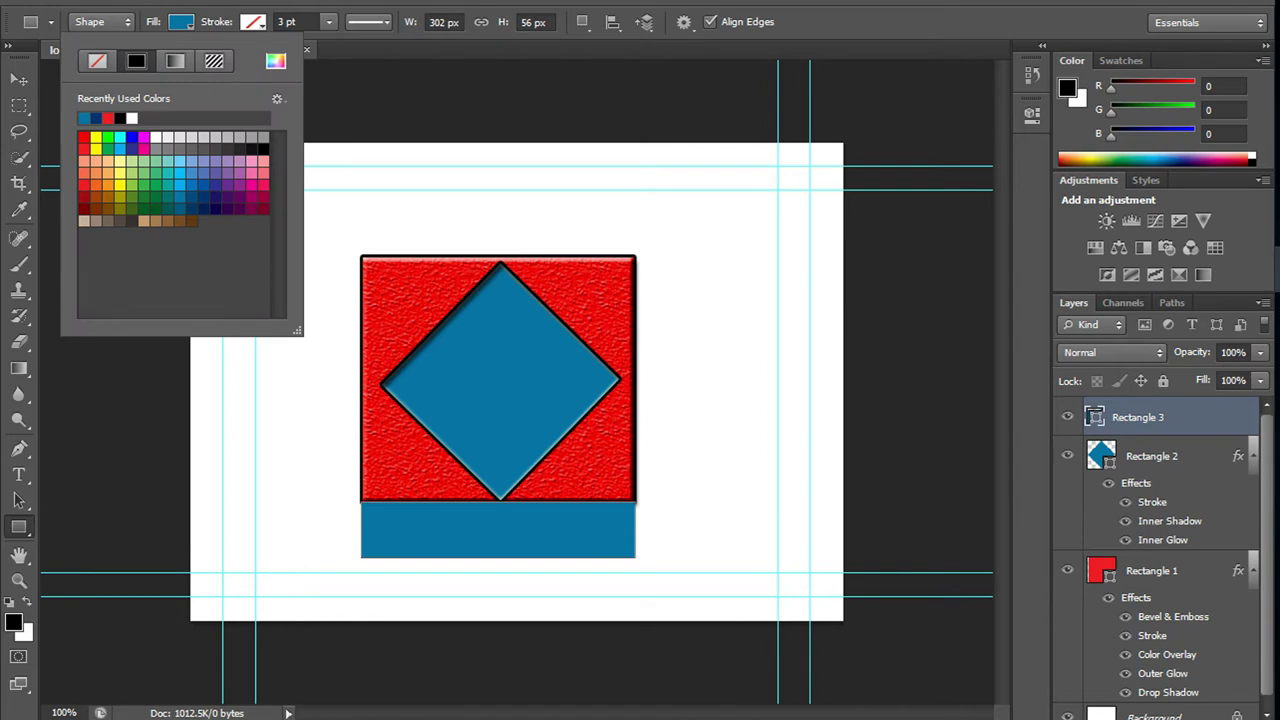
pyautogui.click(143, 186)
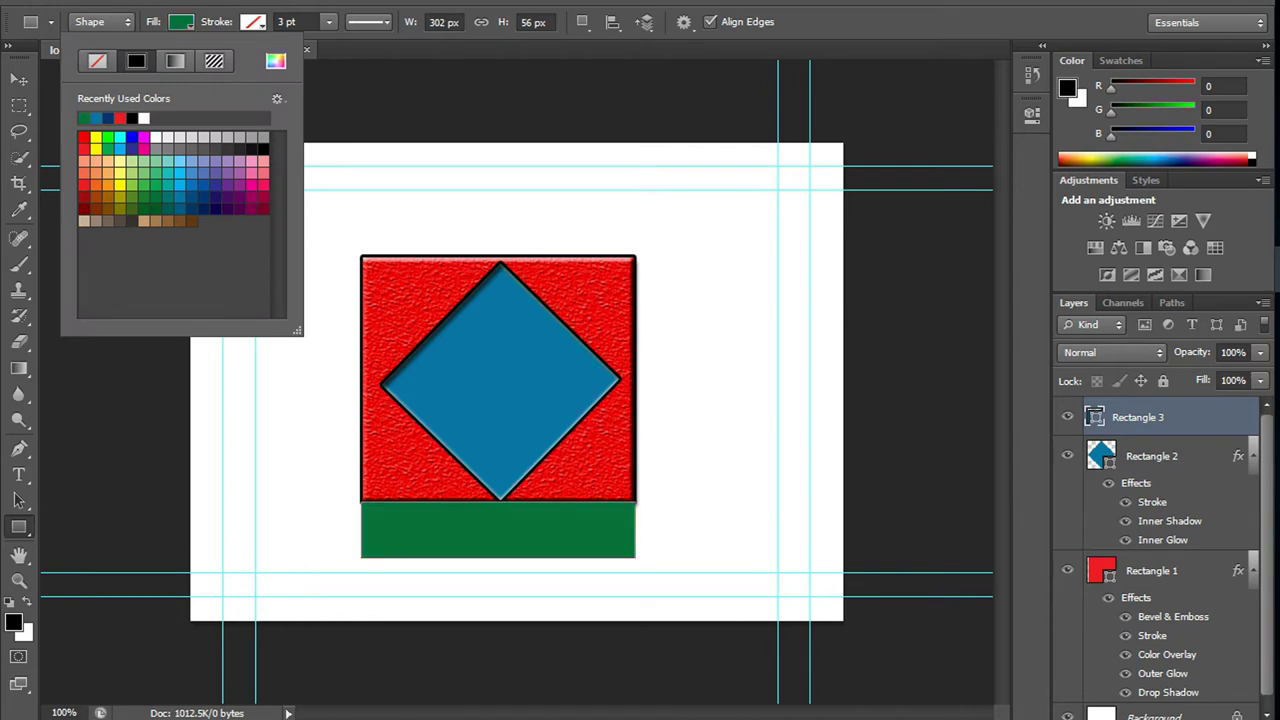
pyautogui.click(560, 185)
# - Give the green bar layer a black Stroke and a Drop Shadow, with no Pattern Overlay
pyautogui.click(618, 282)
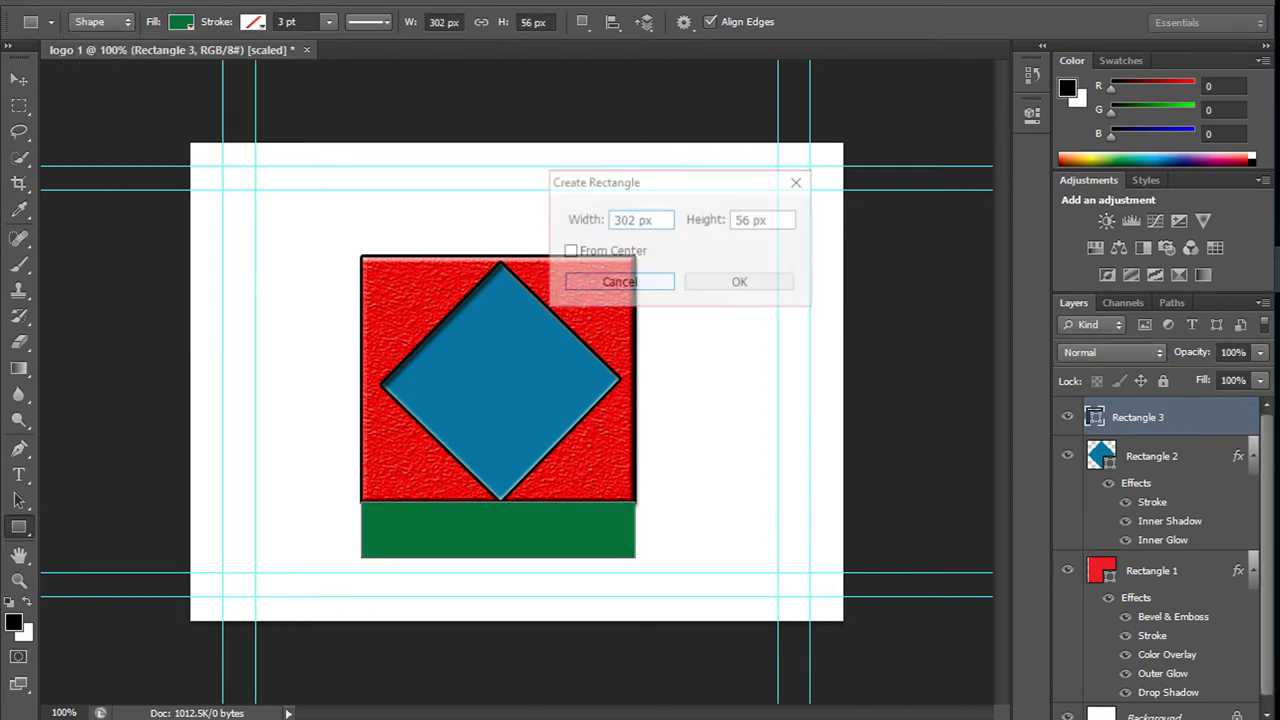
pyautogui.rightClick(505, 535)
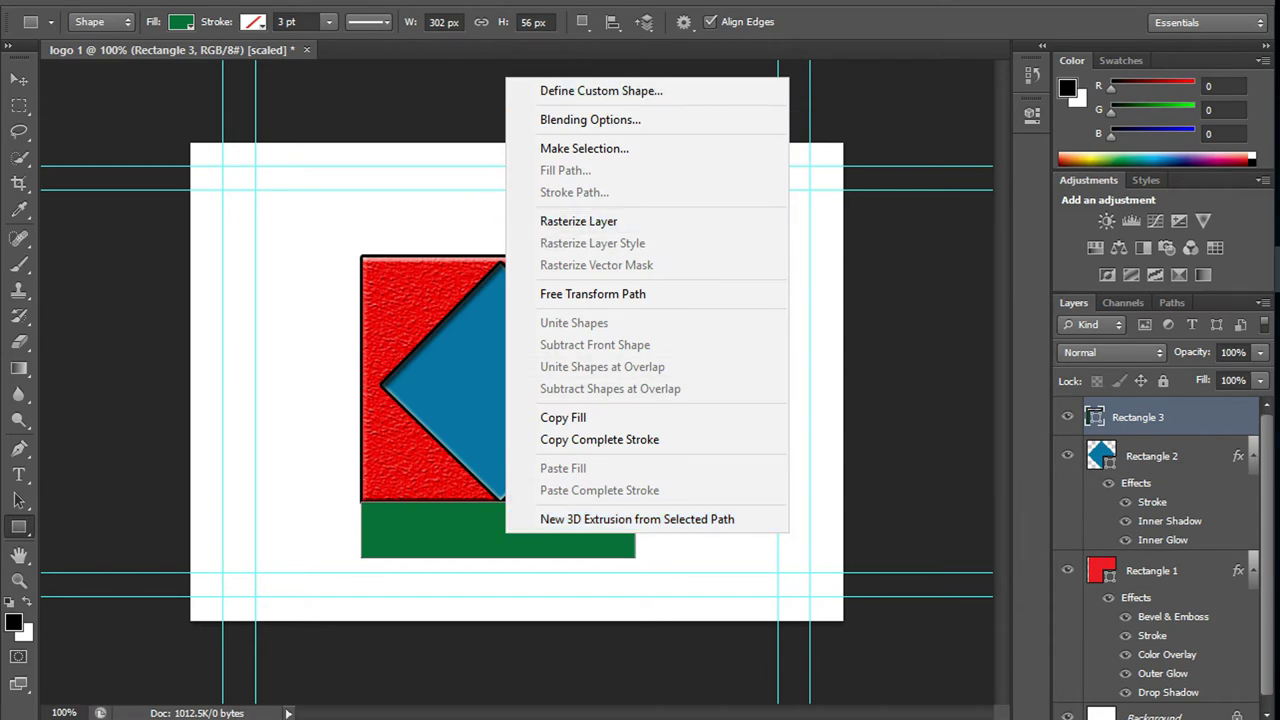
pyautogui.click(590, 119)
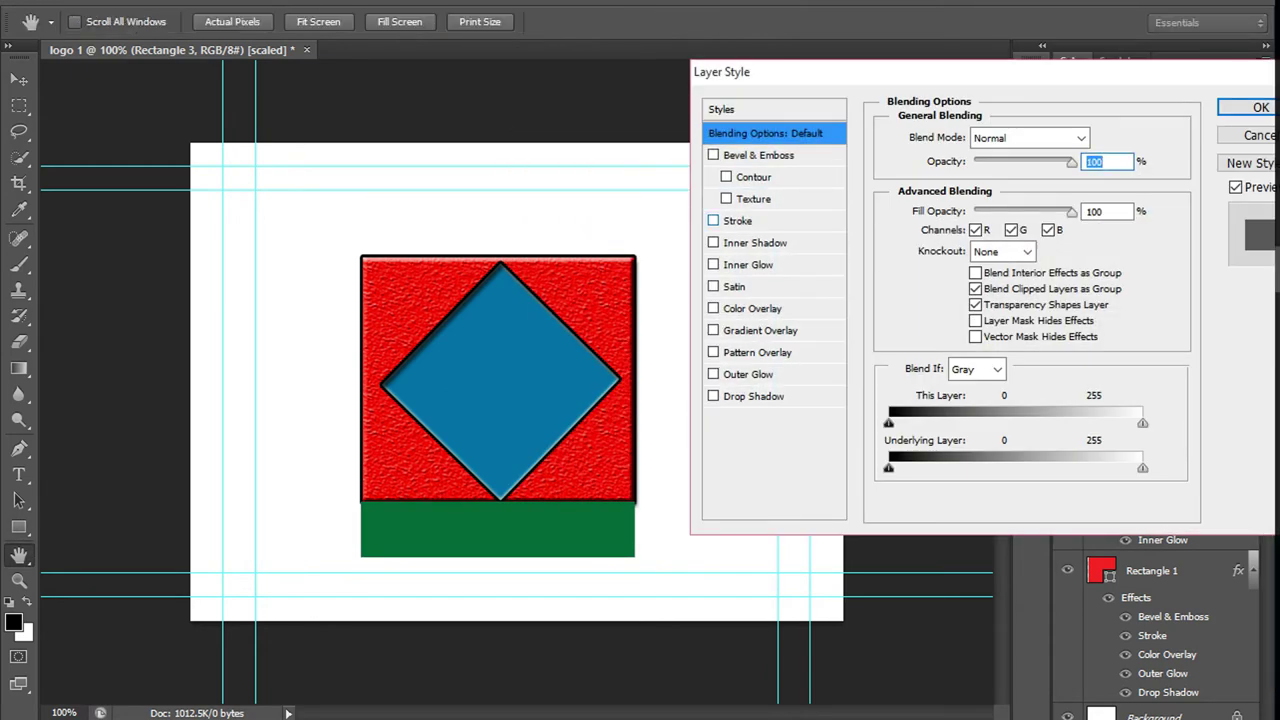
pyautogui.click(713, 220)
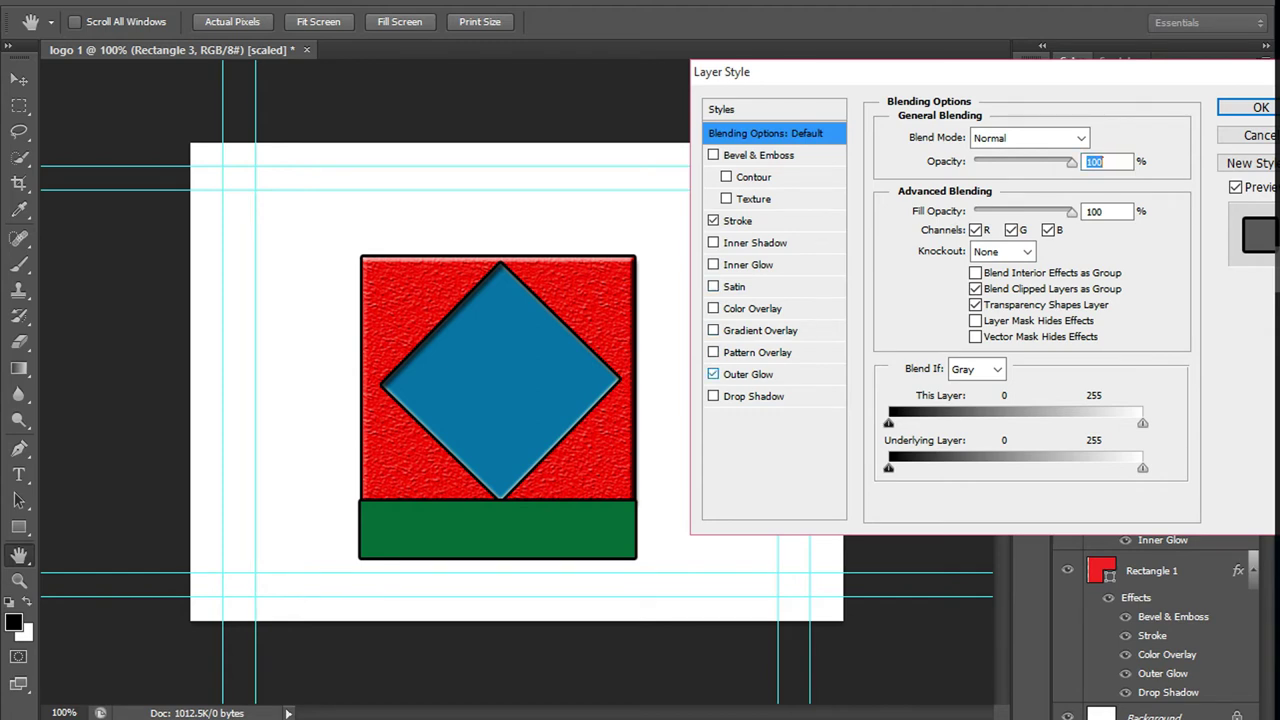
pyautogui.click(713, 396)
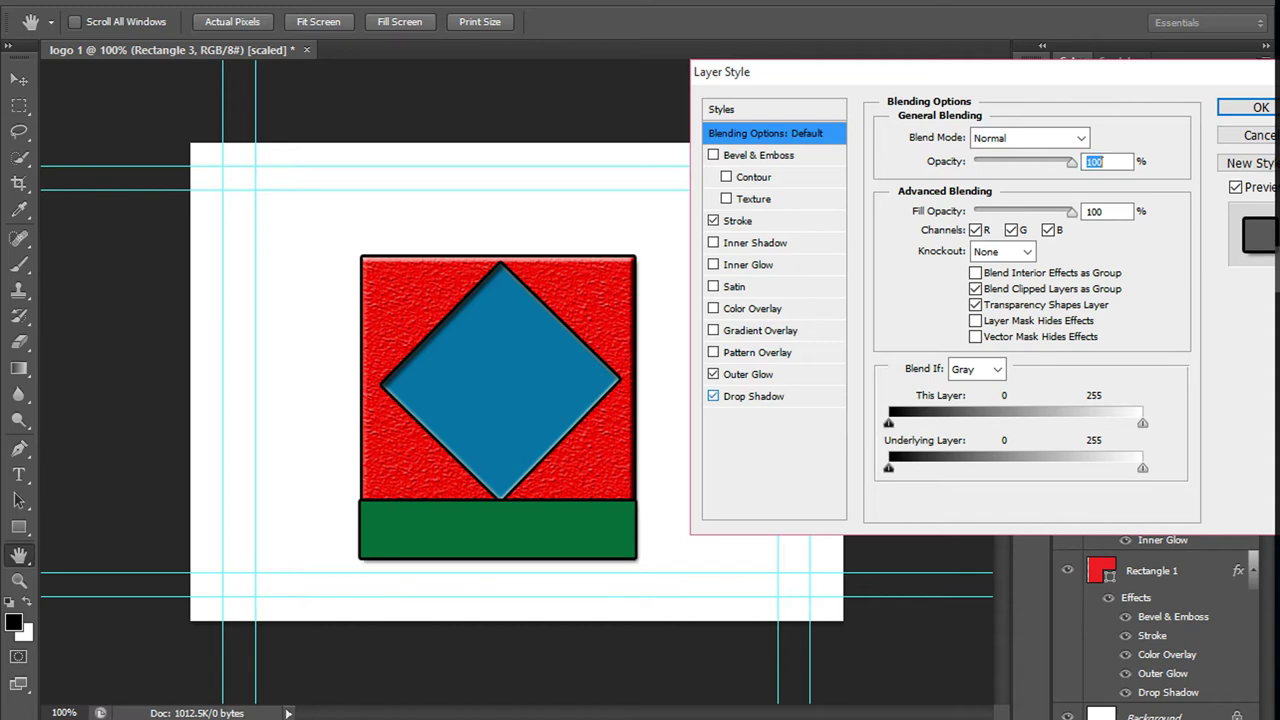
pyautogui.click(713, 396)
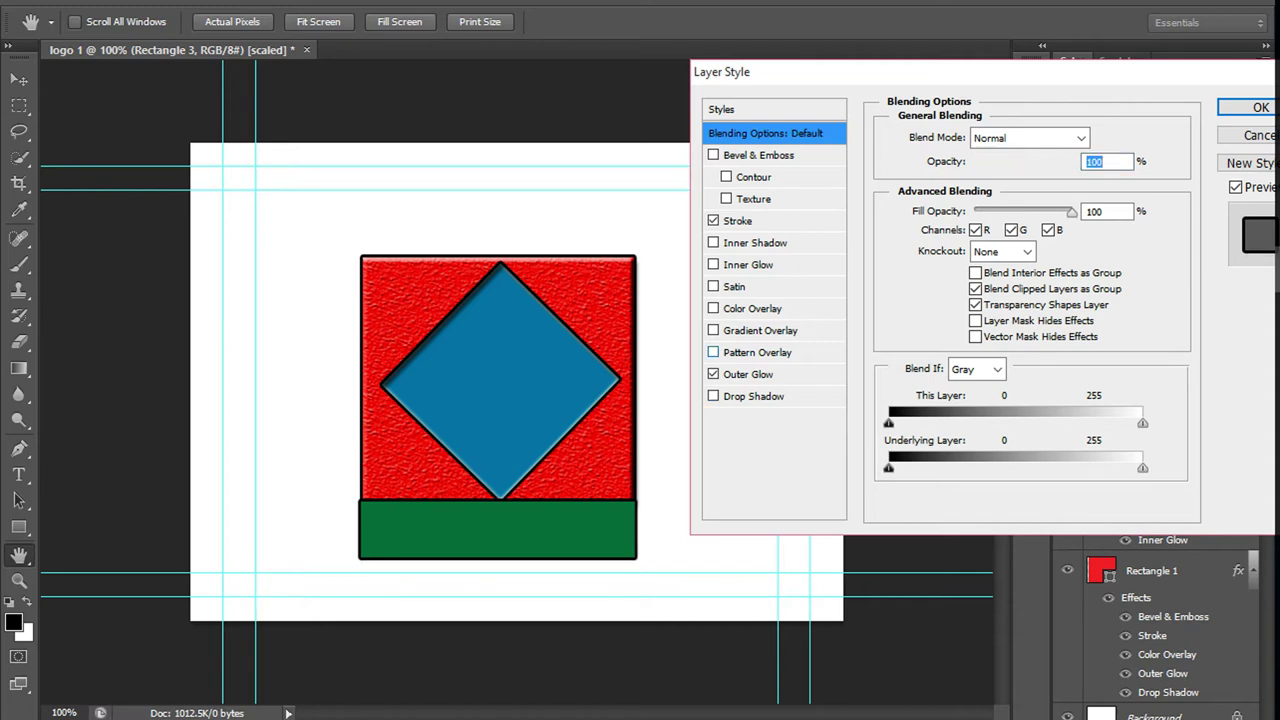
pyautogui.click(713, 352)
pyautogui.click(713, 352)
pyautogui.click(713, 396)
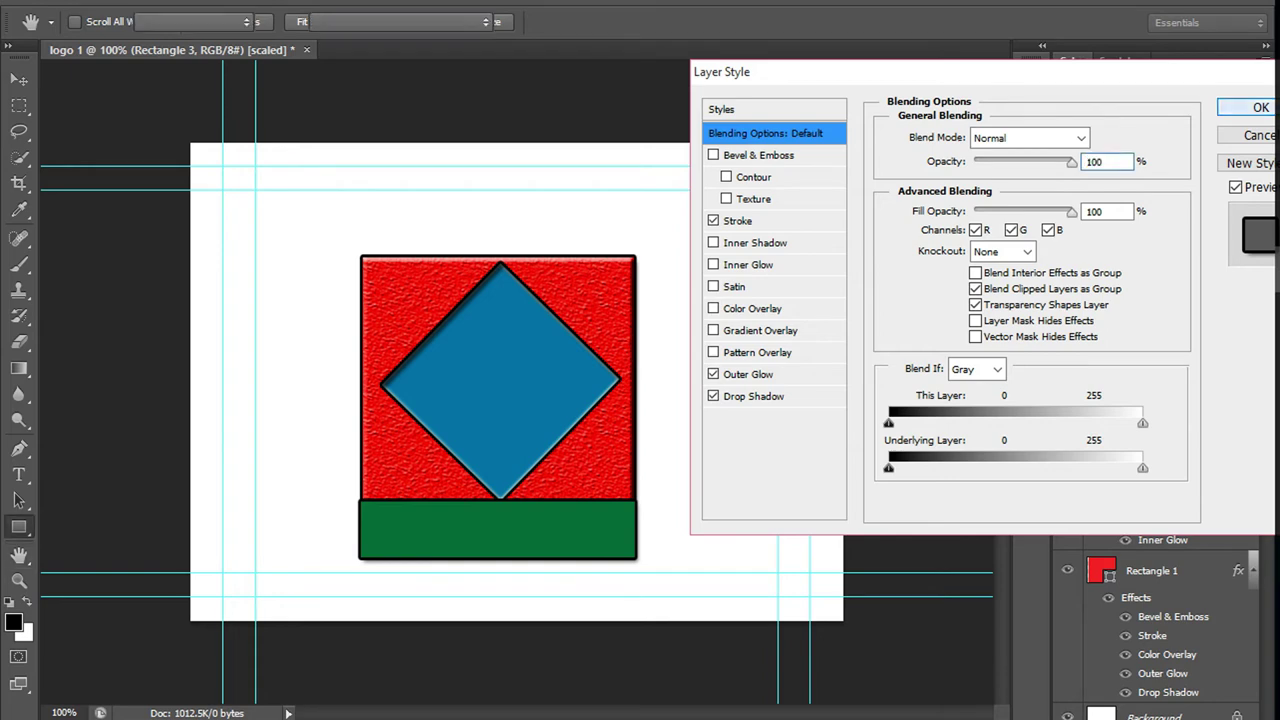
pyautogui.click(1258, 107)
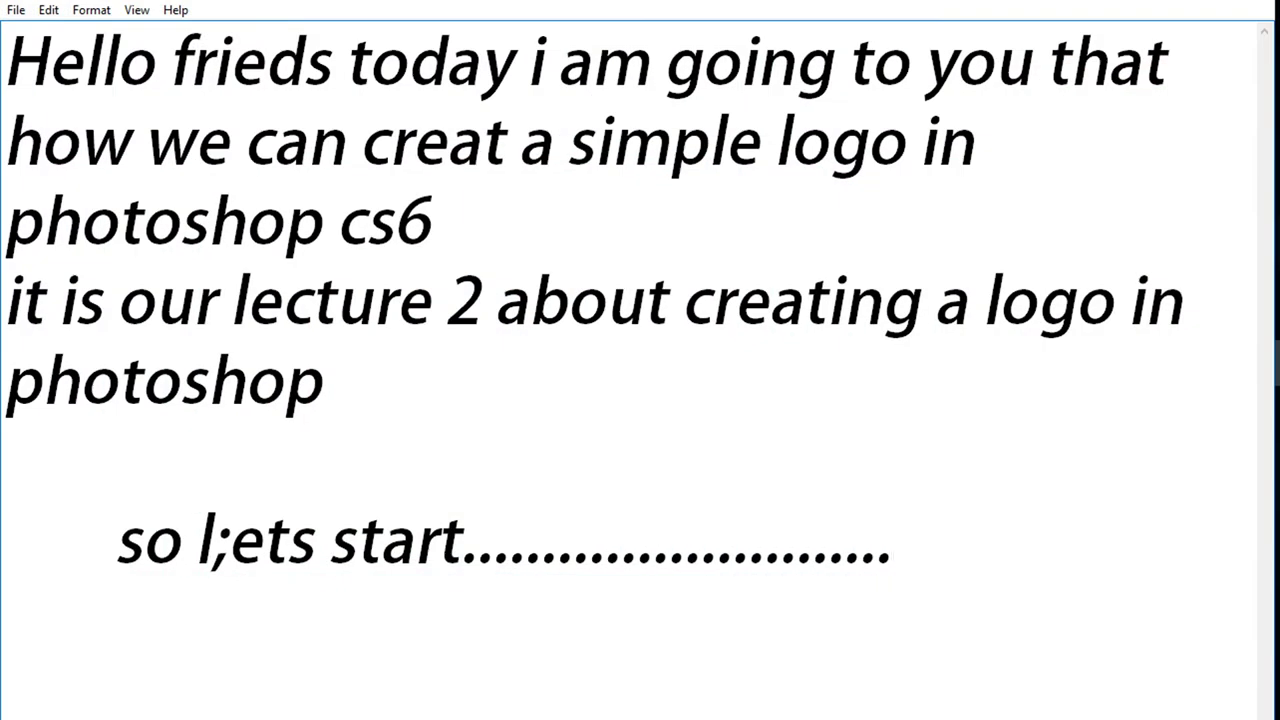
# - Add a note that the logo is made but lacks text, so 'first save this design'
pyautogui.press('Return')
pyautogui.write('S')
pyautogui.write('o our lo')
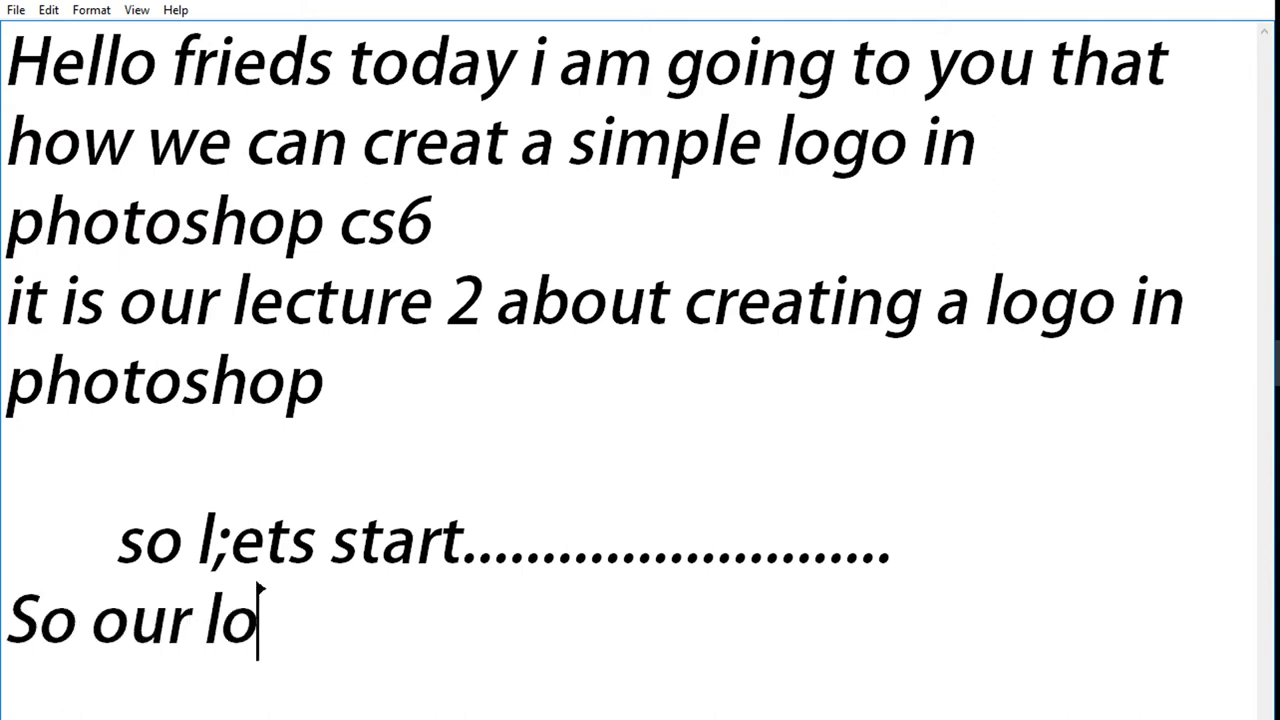
pyautogui.write('go des')
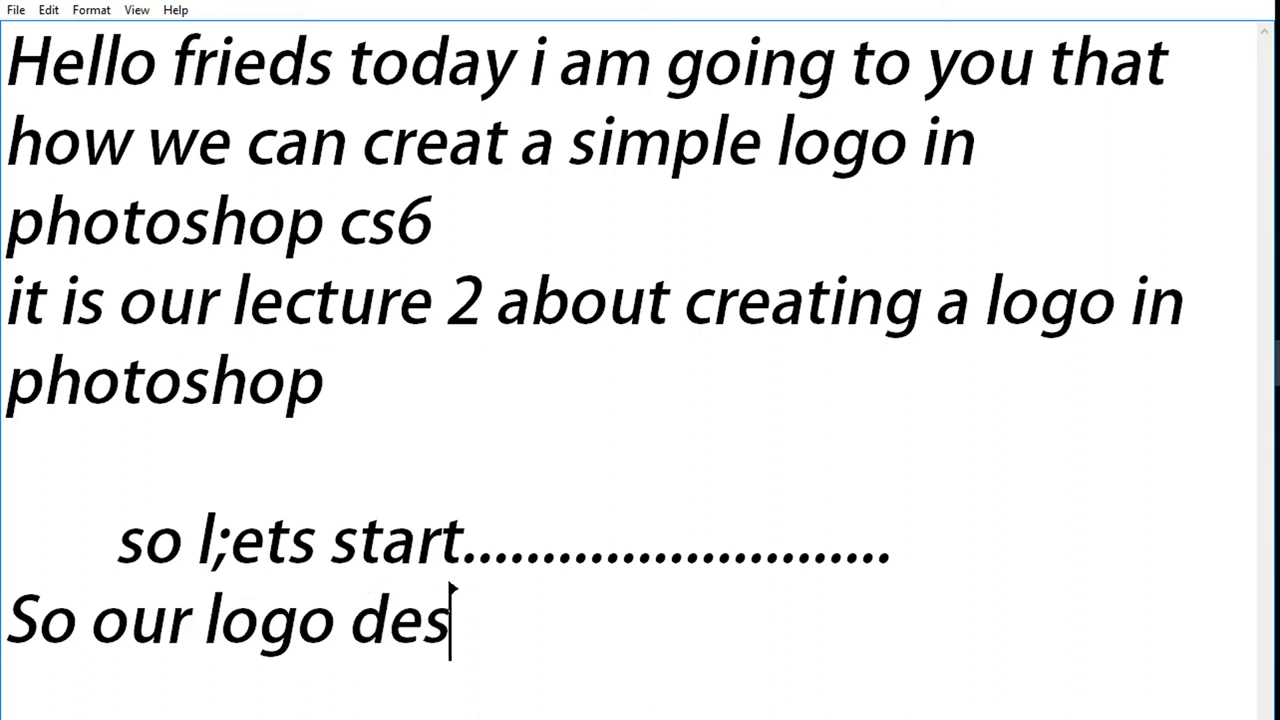
pyautogui.write('ighn is ')
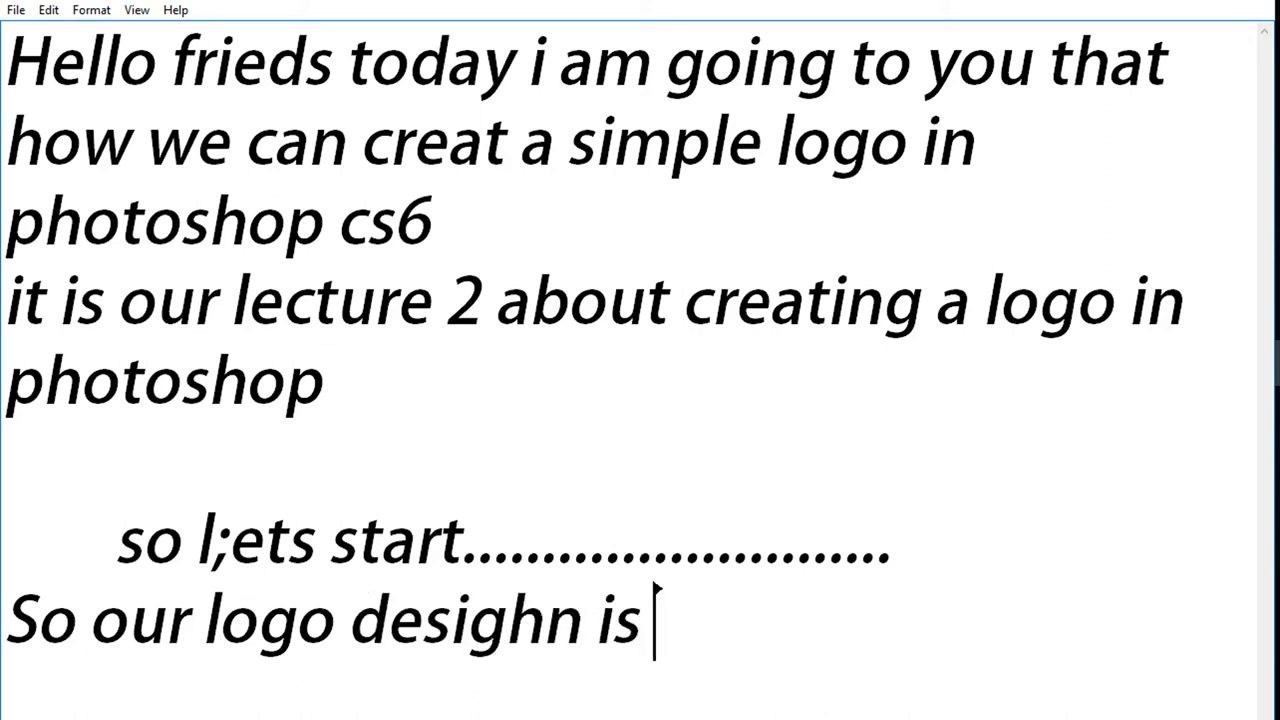
pyautogui.write('created ')
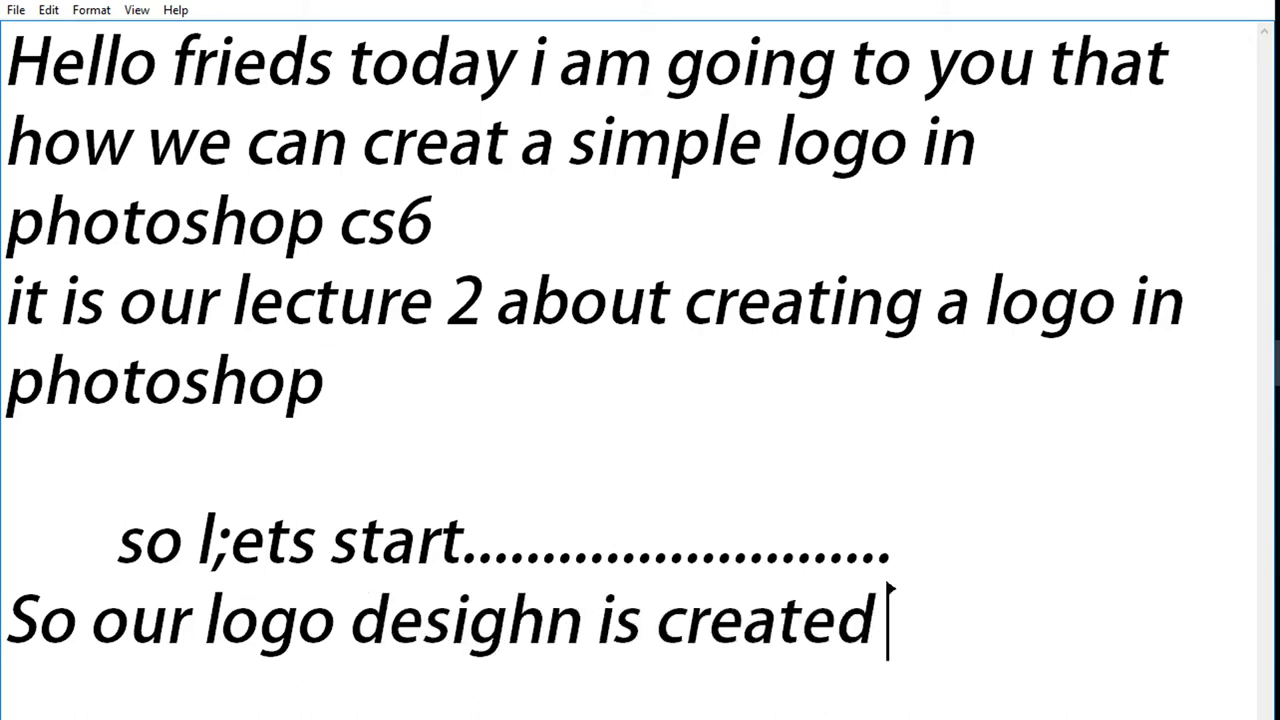
pyautogui.write('but')
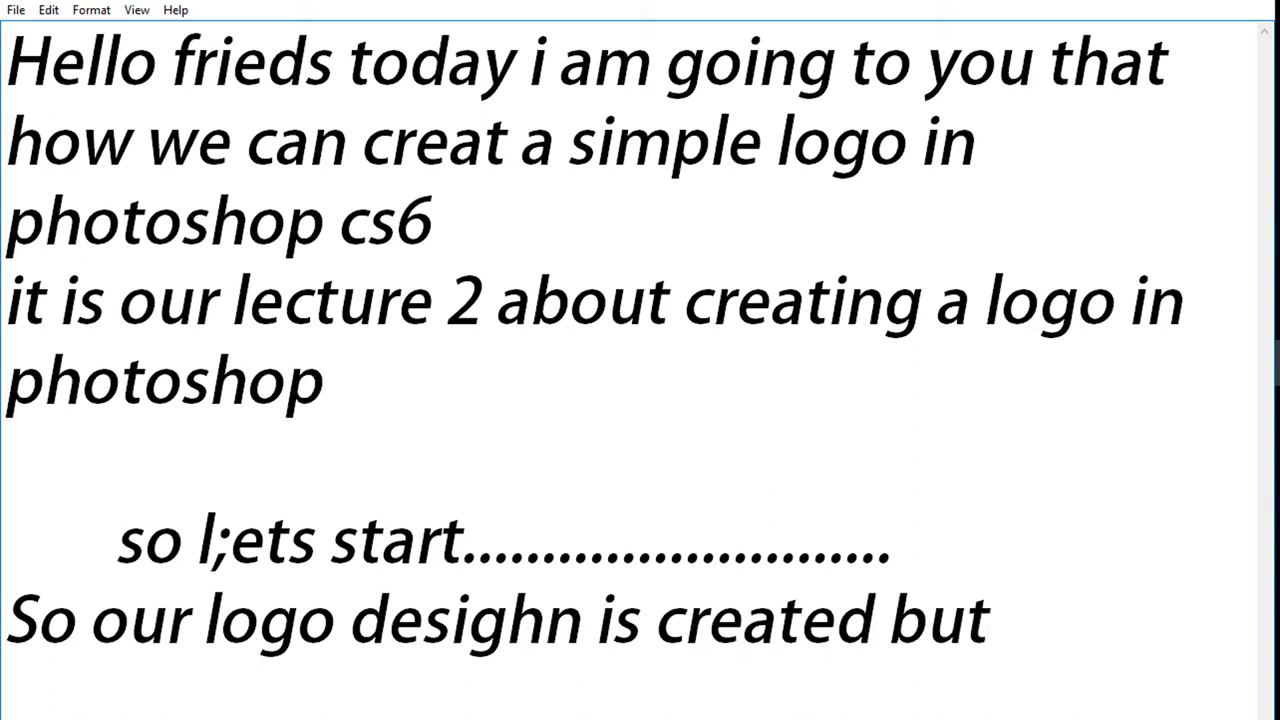
pyautogui.write(' te')
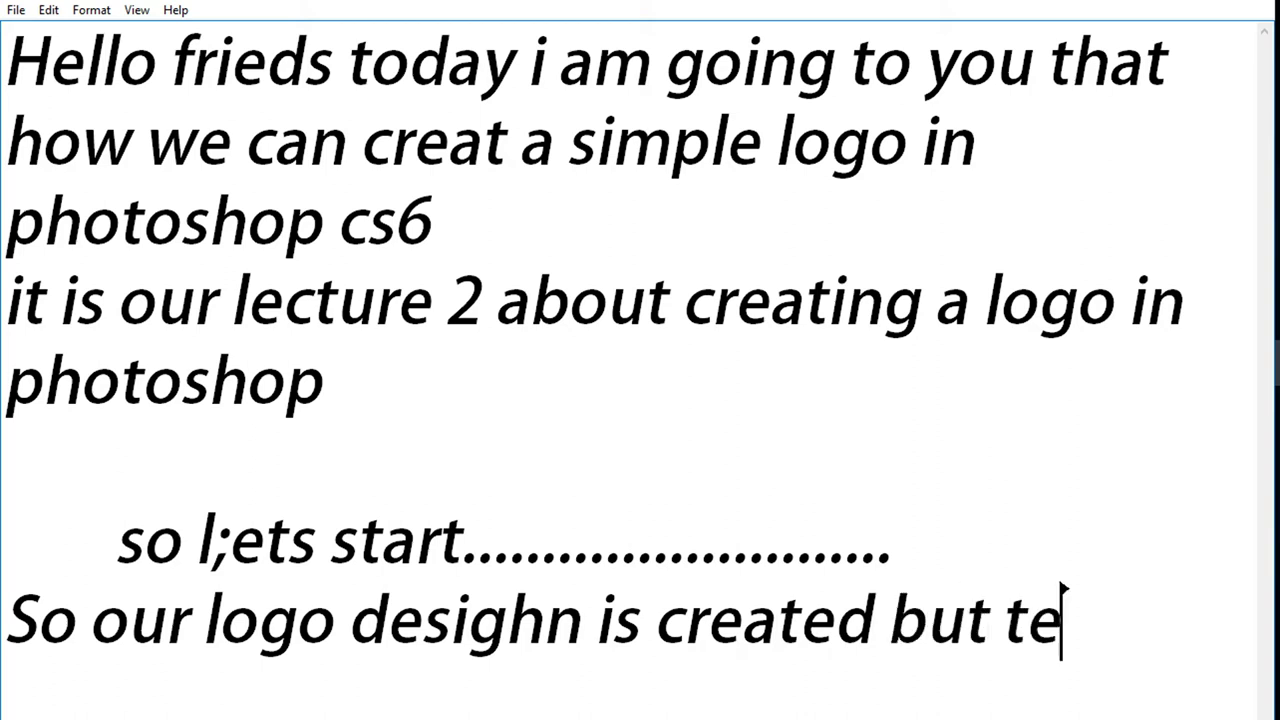
pyautogui.write('xt i')
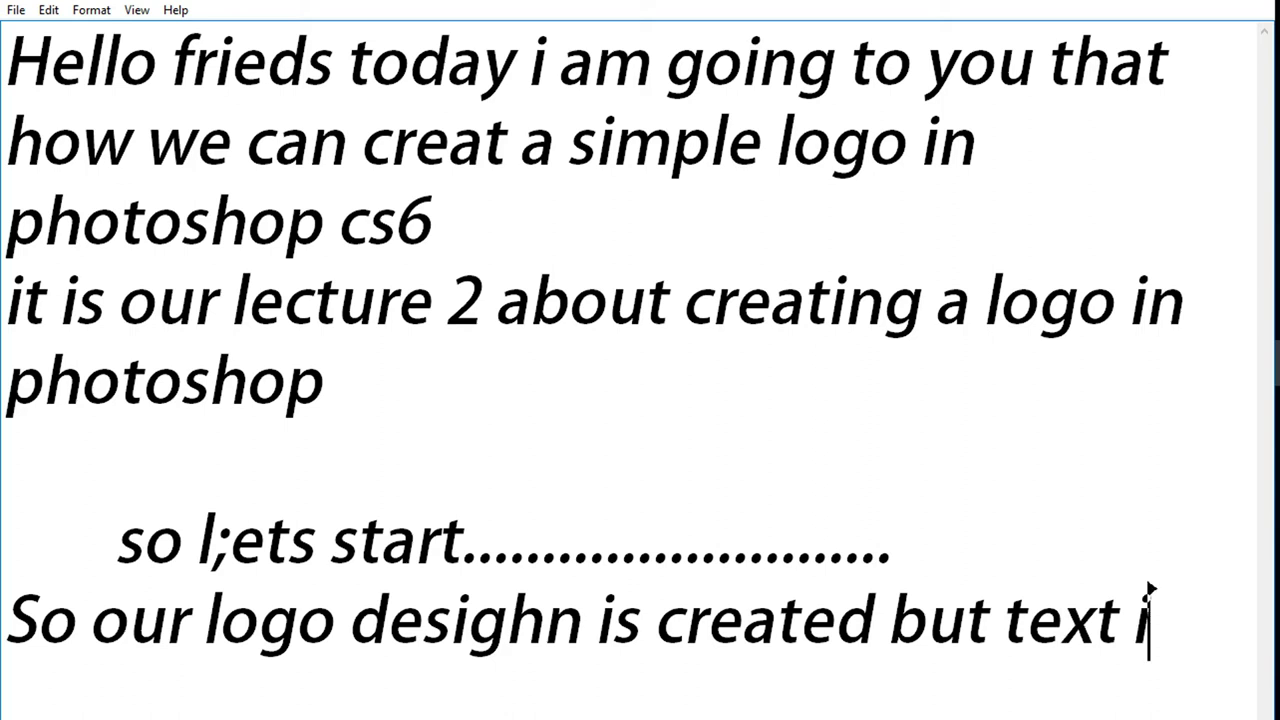
pyautogui.write('s not ')
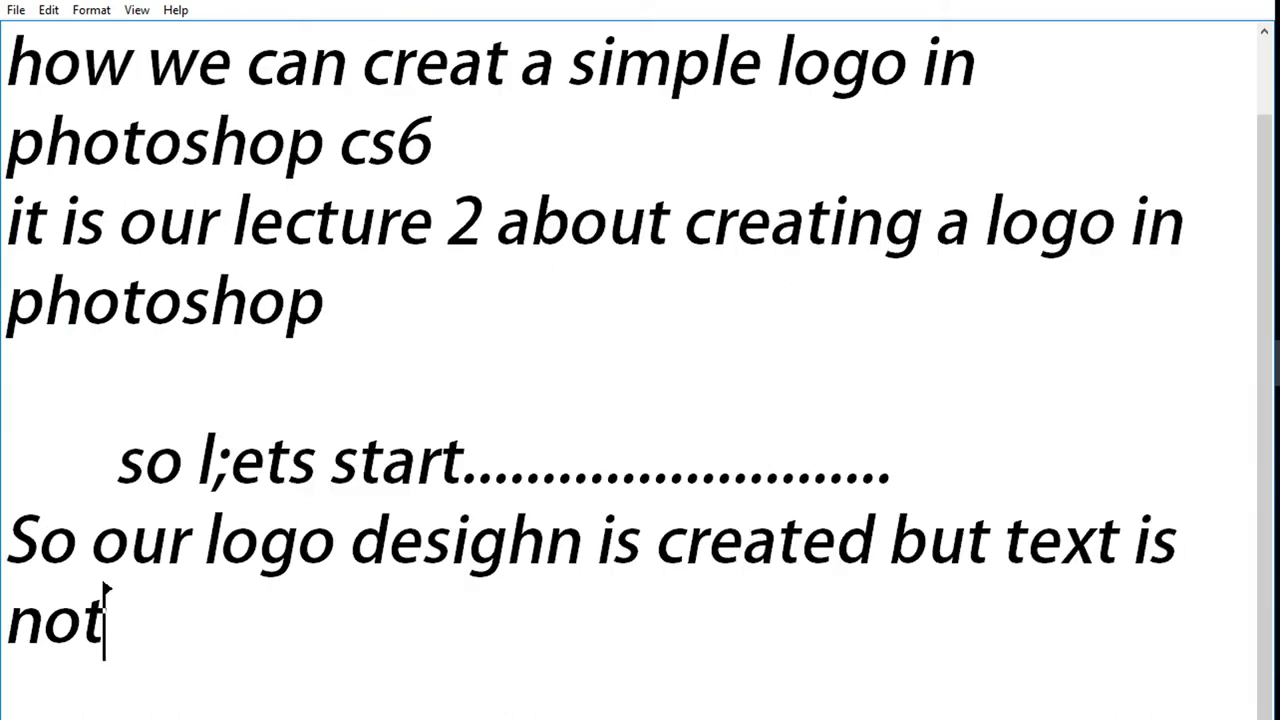
pyautogui.write('so ')
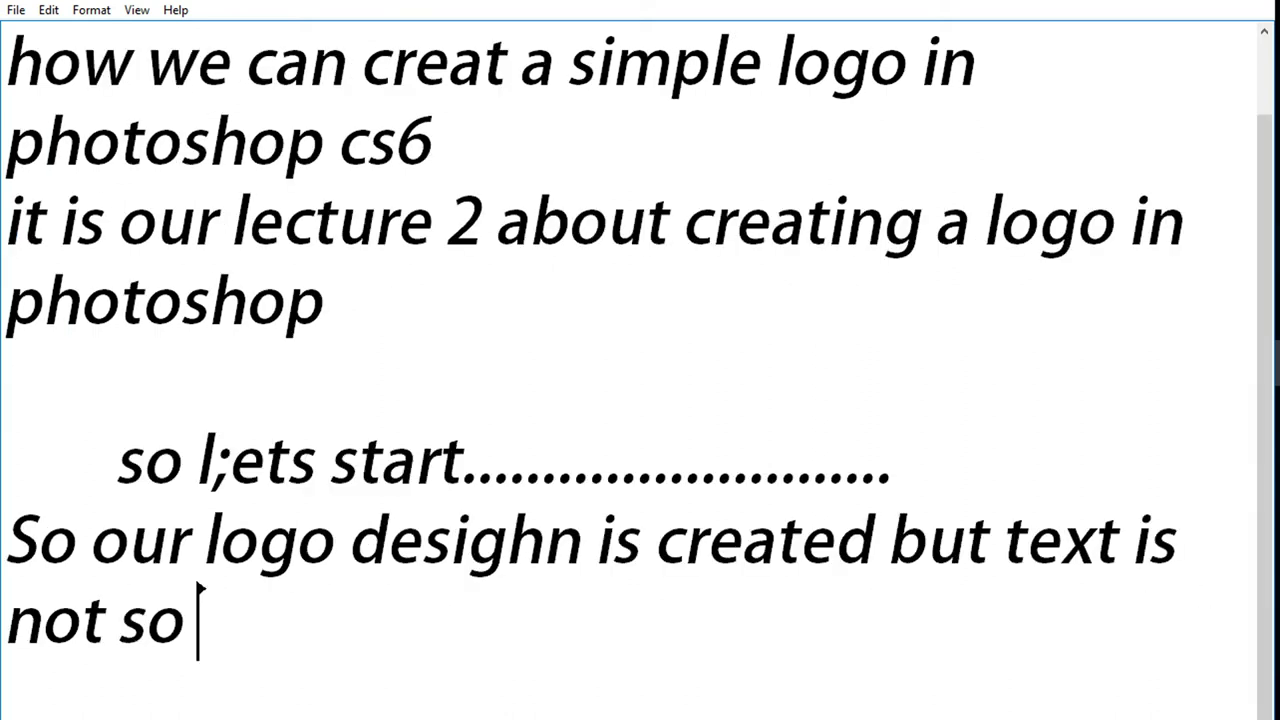
pyautogui.write('we are goi')
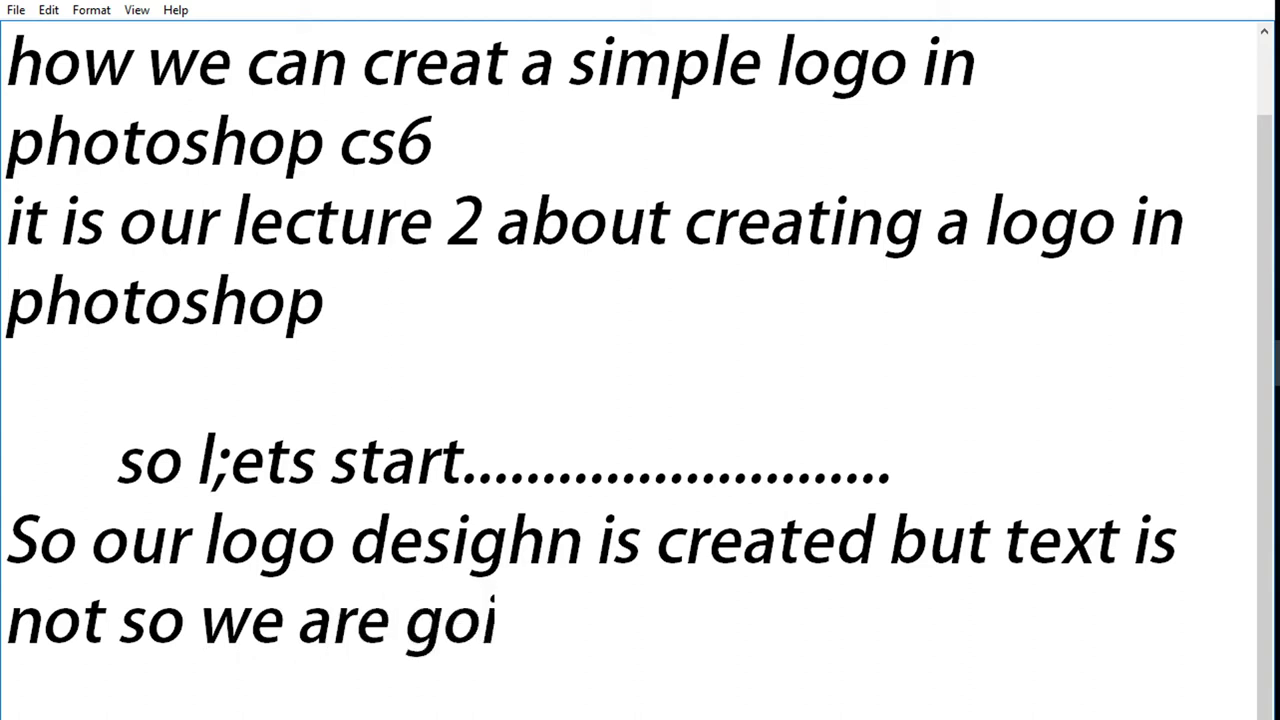
pyautogui.write('ng to')
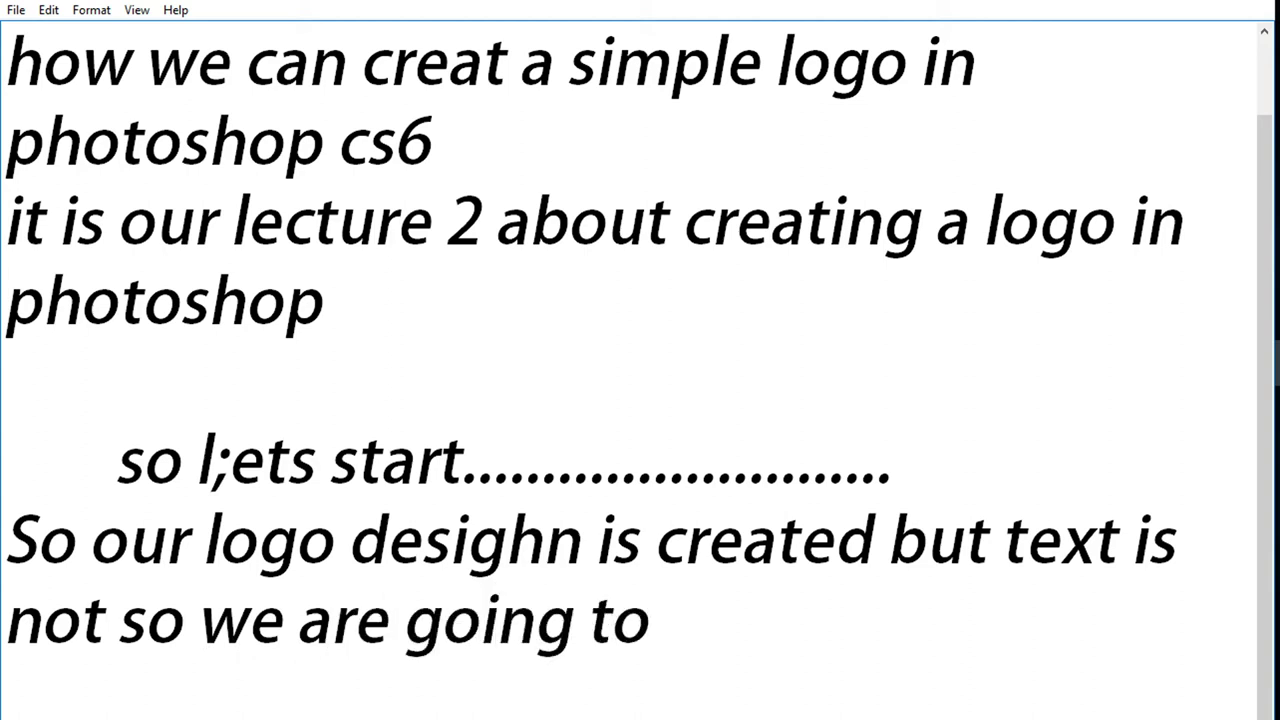
pyautogui.write(' add an ')
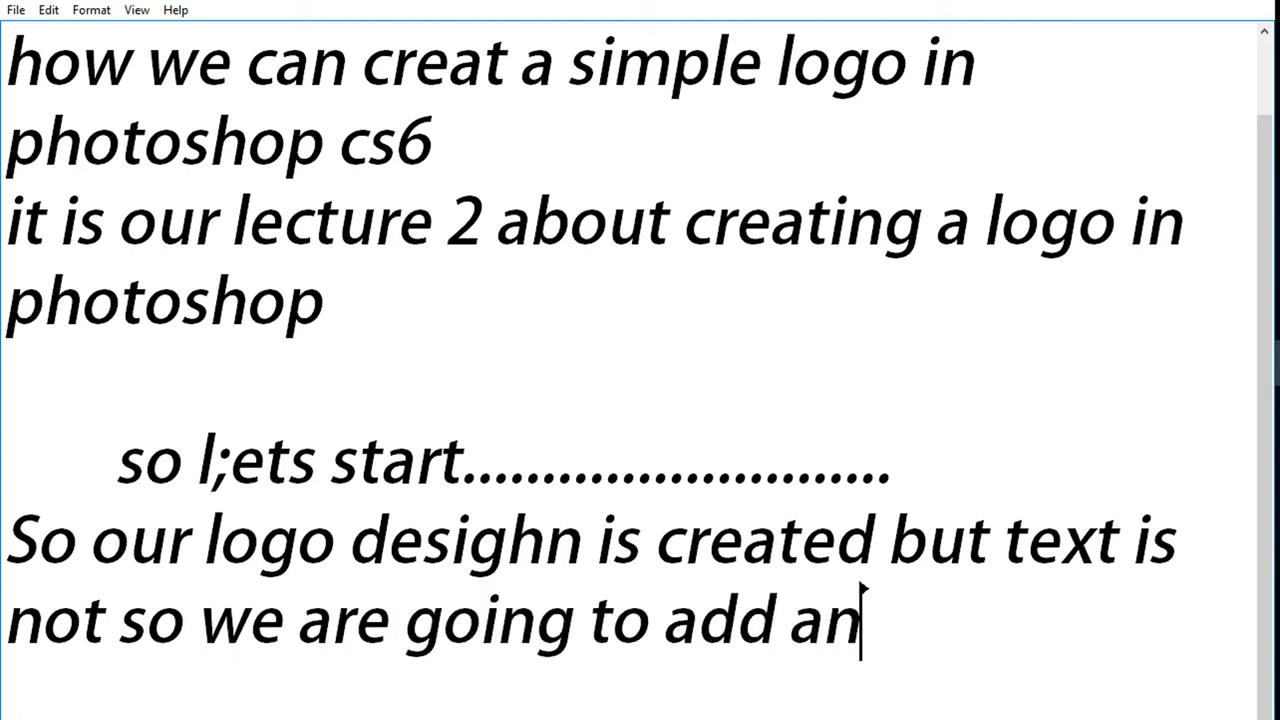
pyautogui.write('text ')
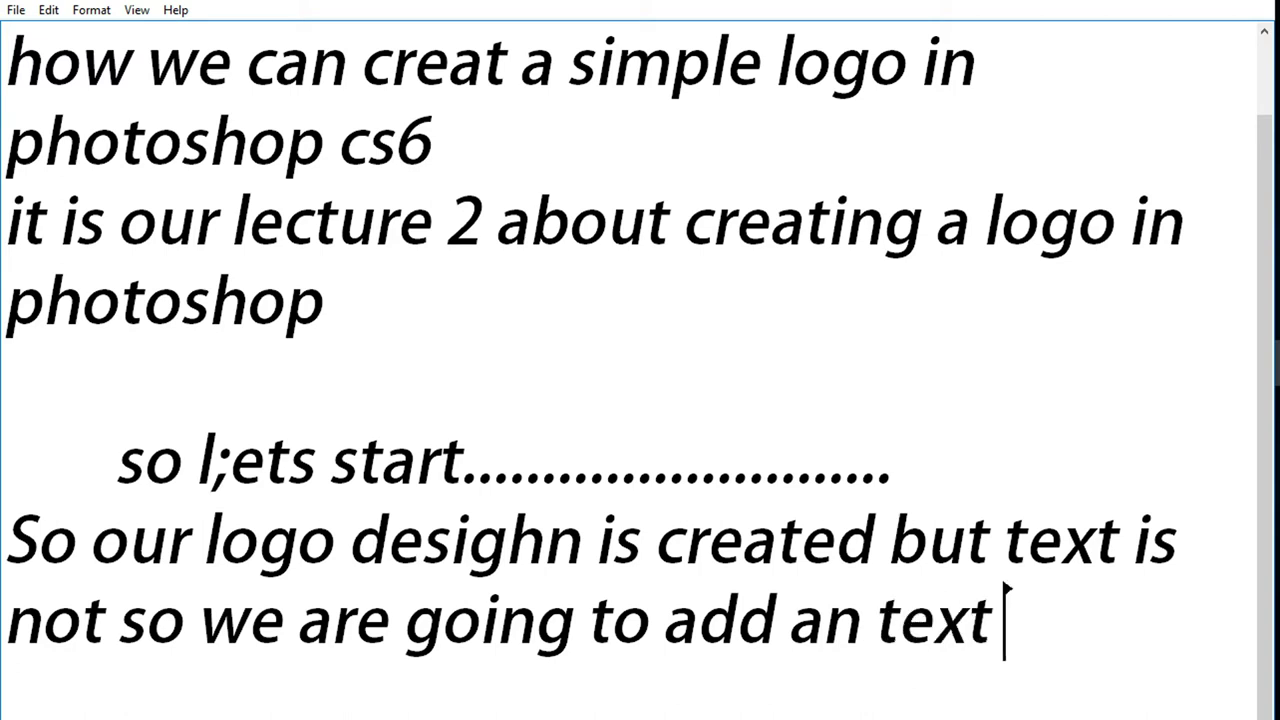
pyautogui.write('in this')
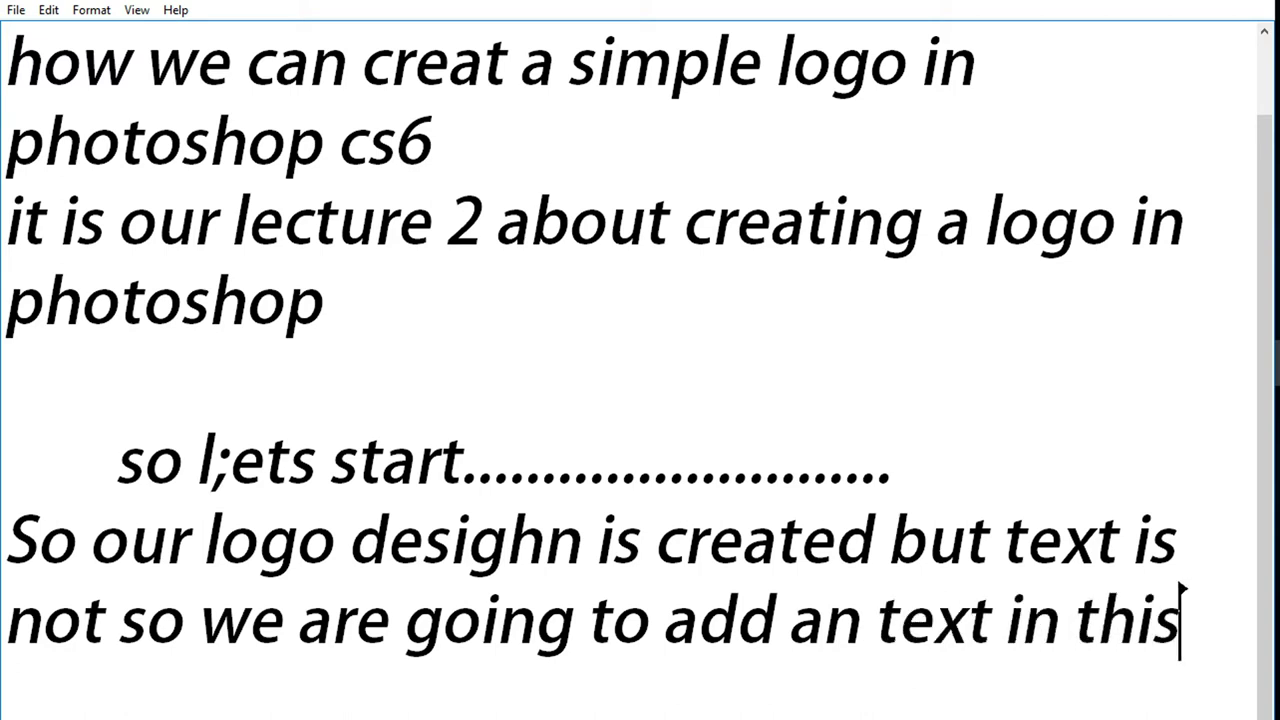
pyautogui.press('Return')
pyautogui.write('fir')
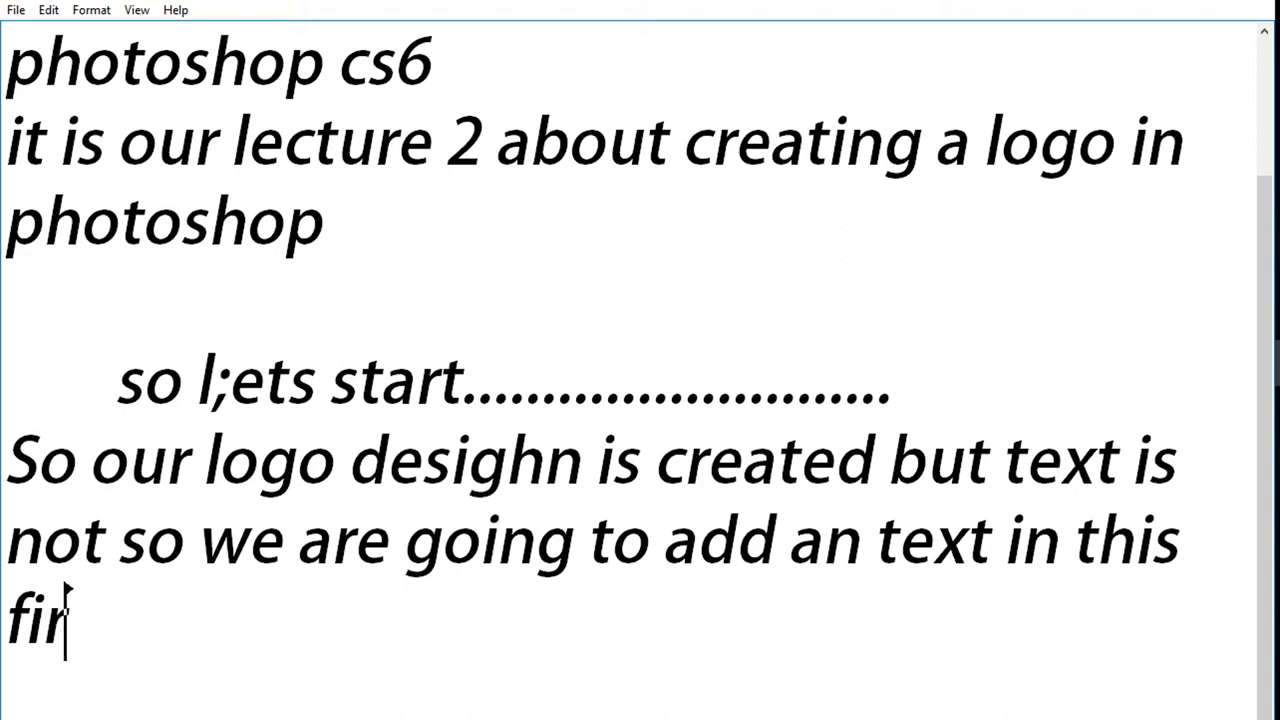
pyautogui.write('st save ')
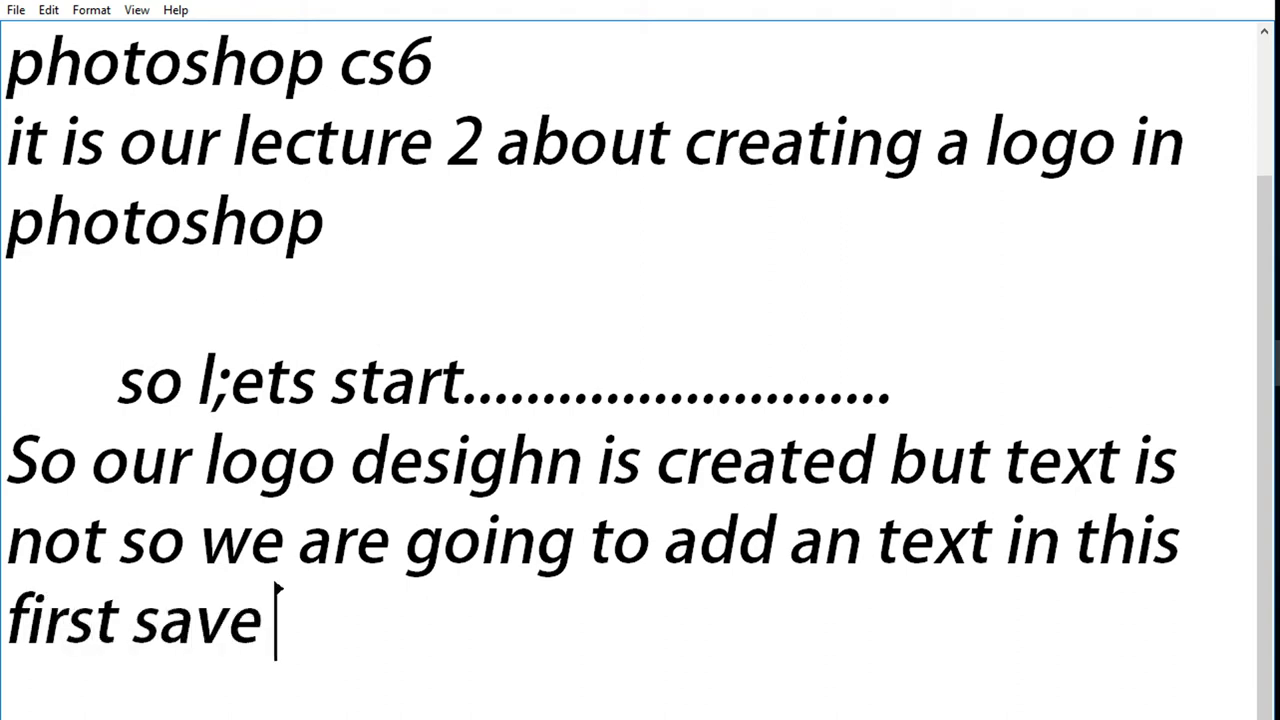
pyautogui.write('h')
pyautogui.press('BackSpace')
pyautogui.write('this desi')
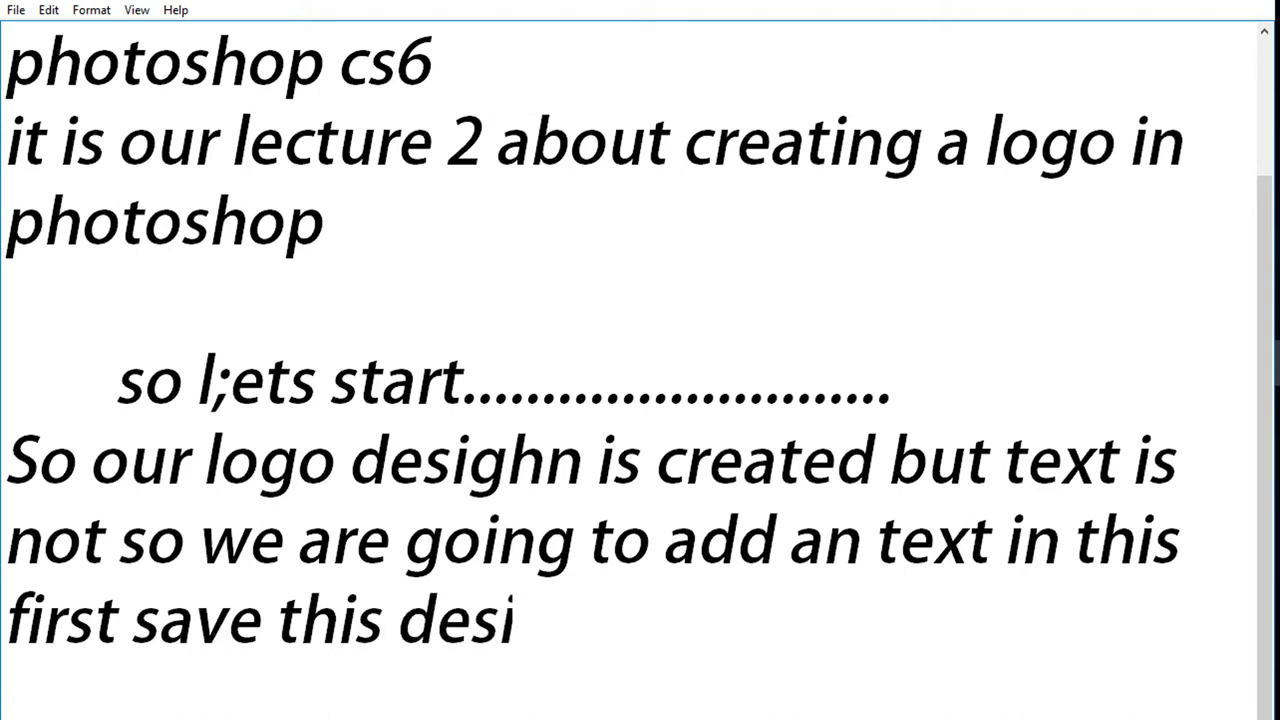
pyautogui.write('ghn')
pyautogui.press('BackSpace')
pyautogui.press('BackSpace')
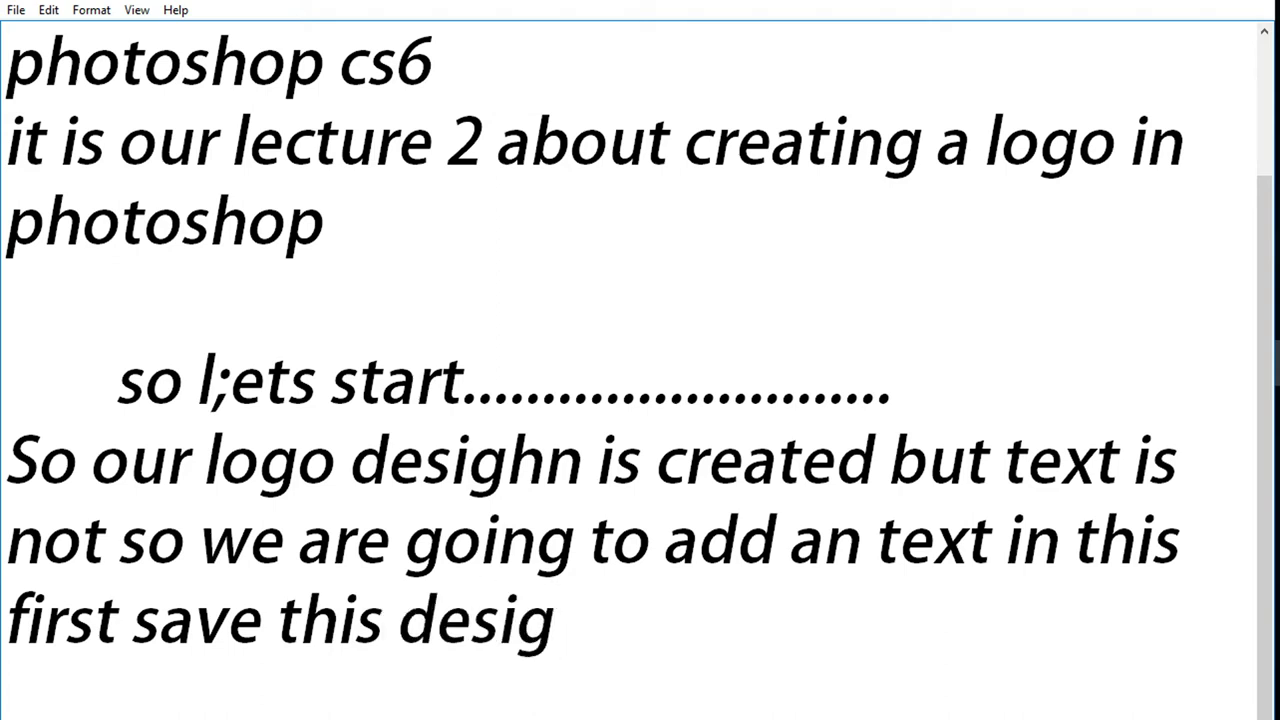
pyautogui.write('n')
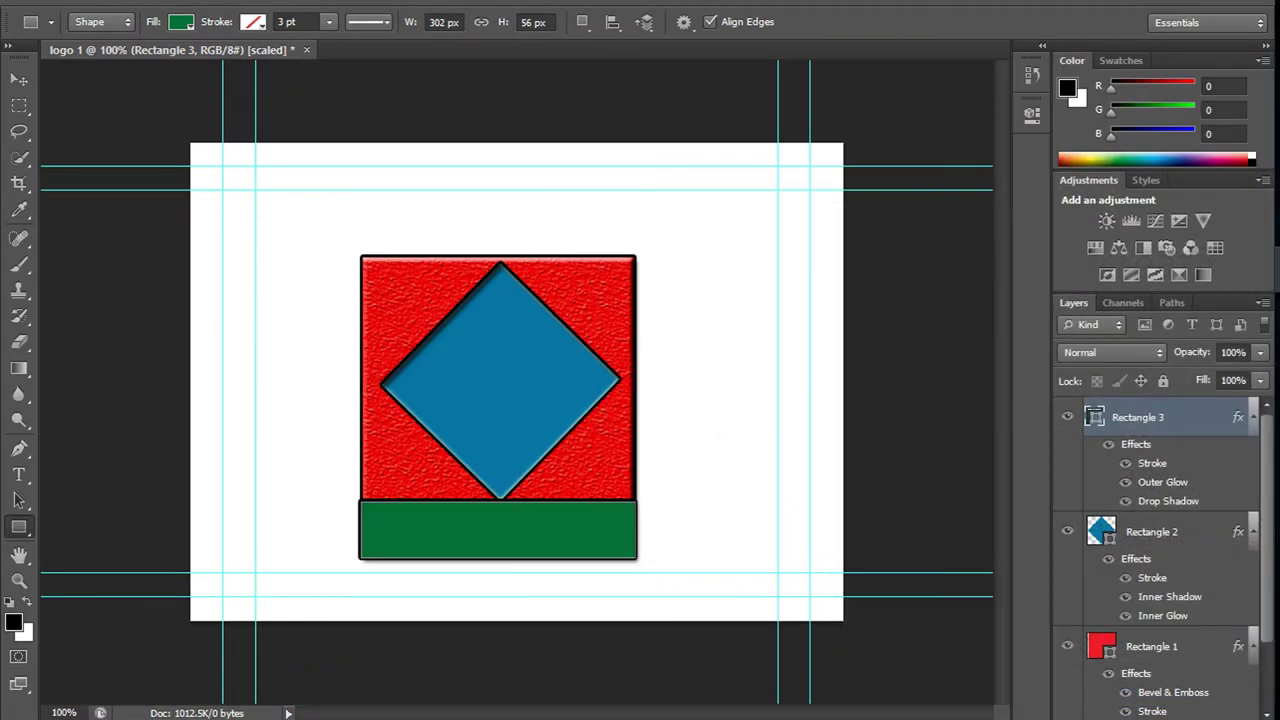
# - Start a Save As of the logo design with the format set to PNG
pyautogui.hotkey('alt', 'f')
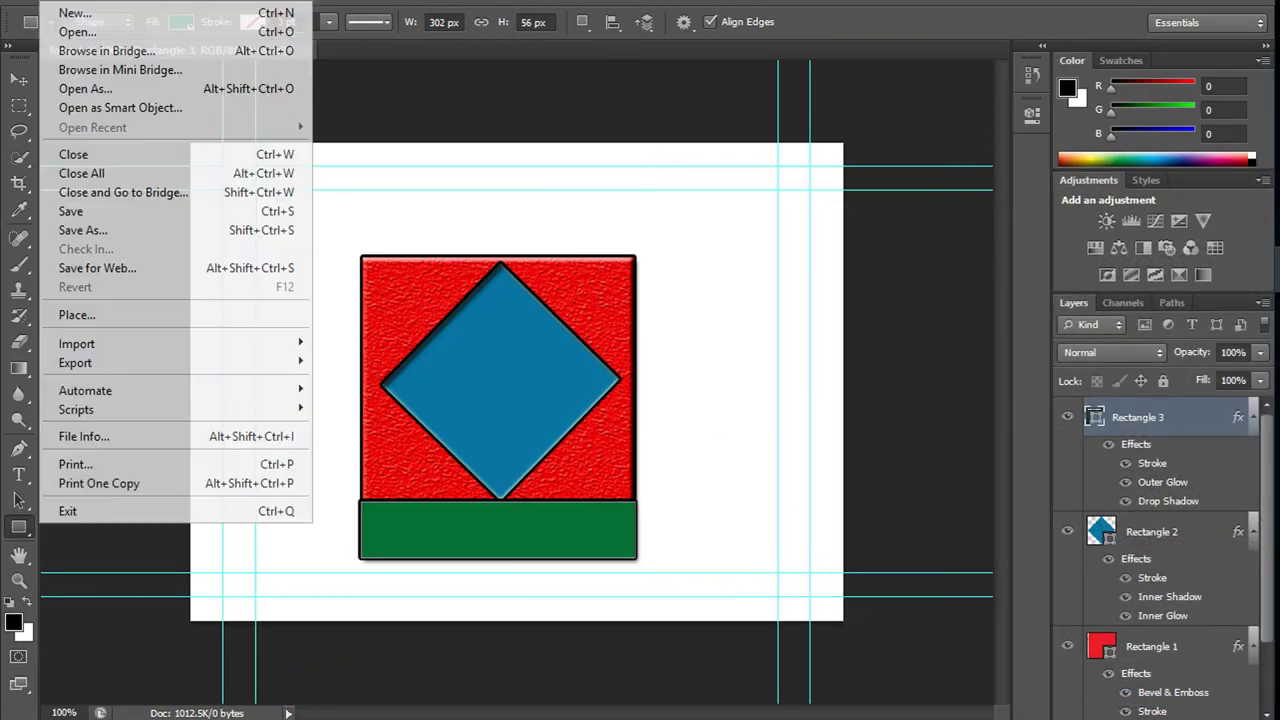
pyautogui.click(120, 232)
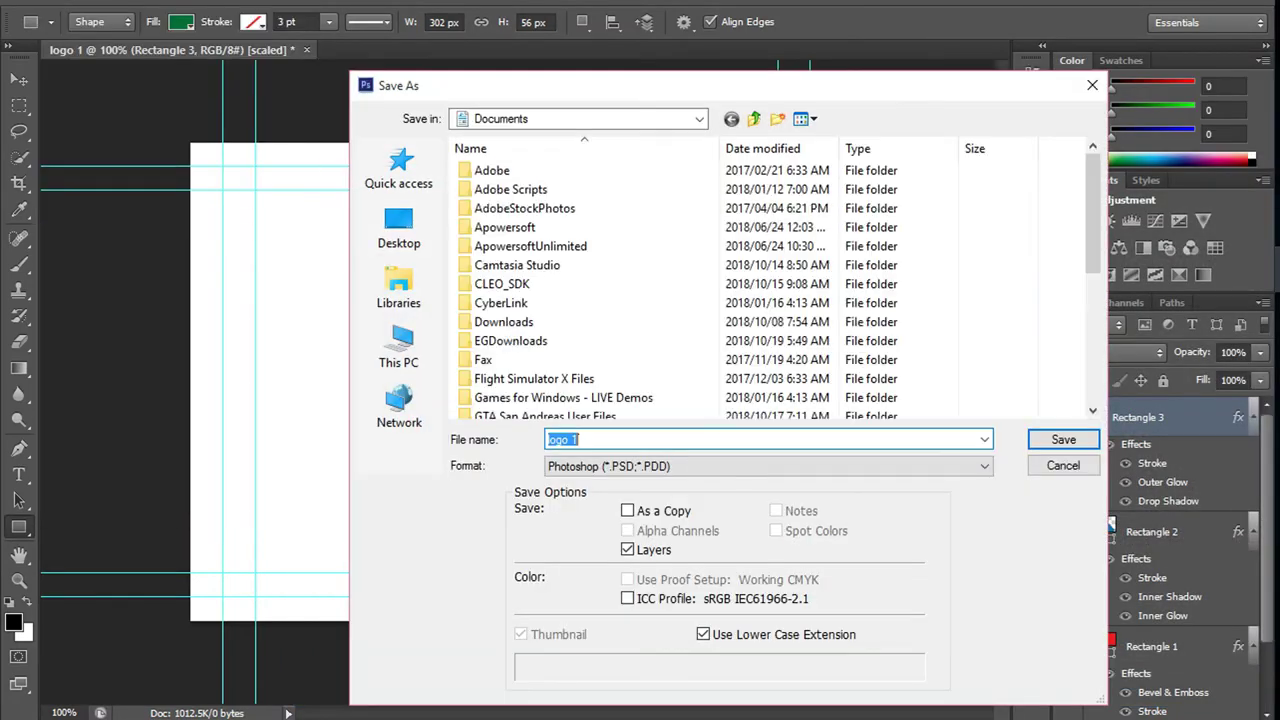
pyautogui.click(768, 466)
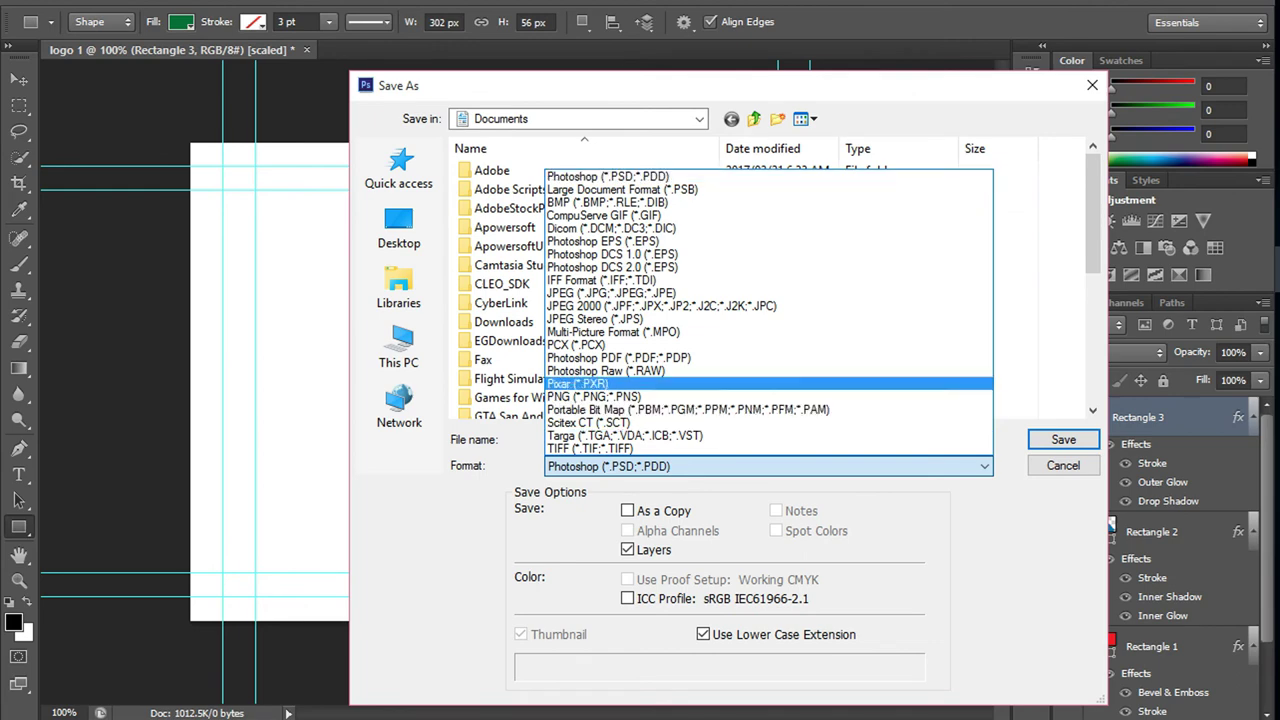
pyautogui.click(594, 396)
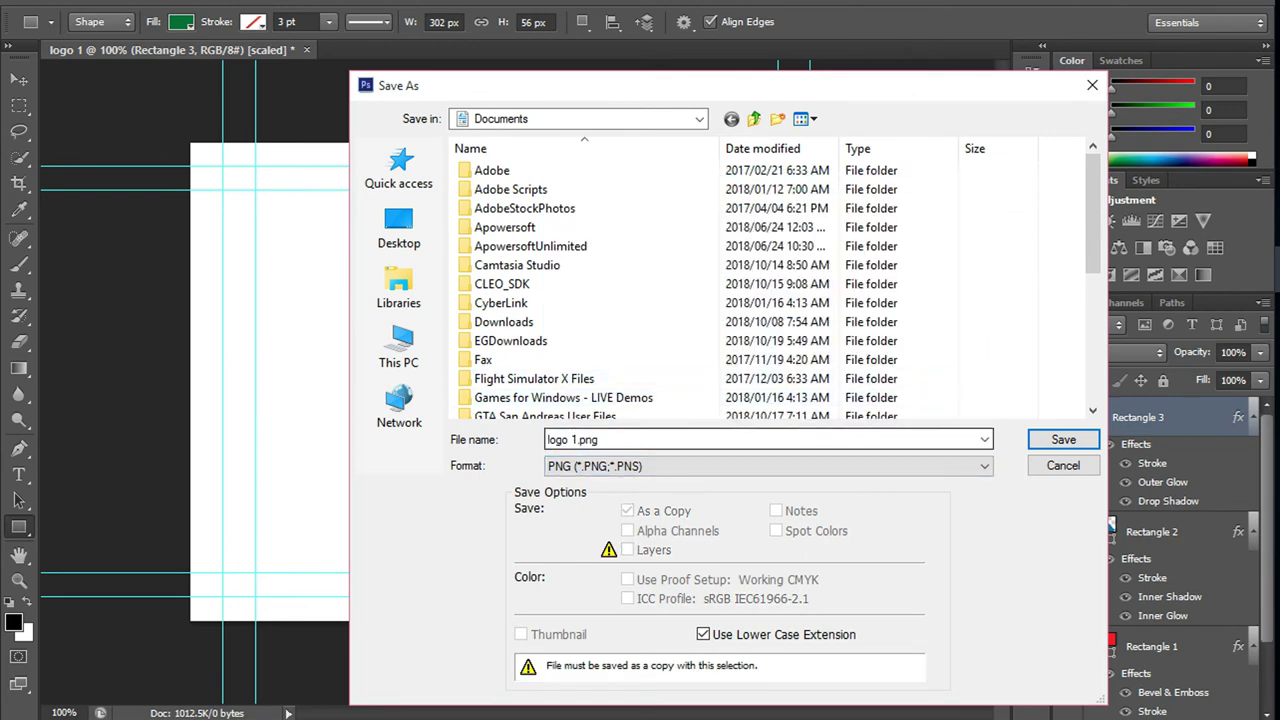
pyautogui.click(600, 439)
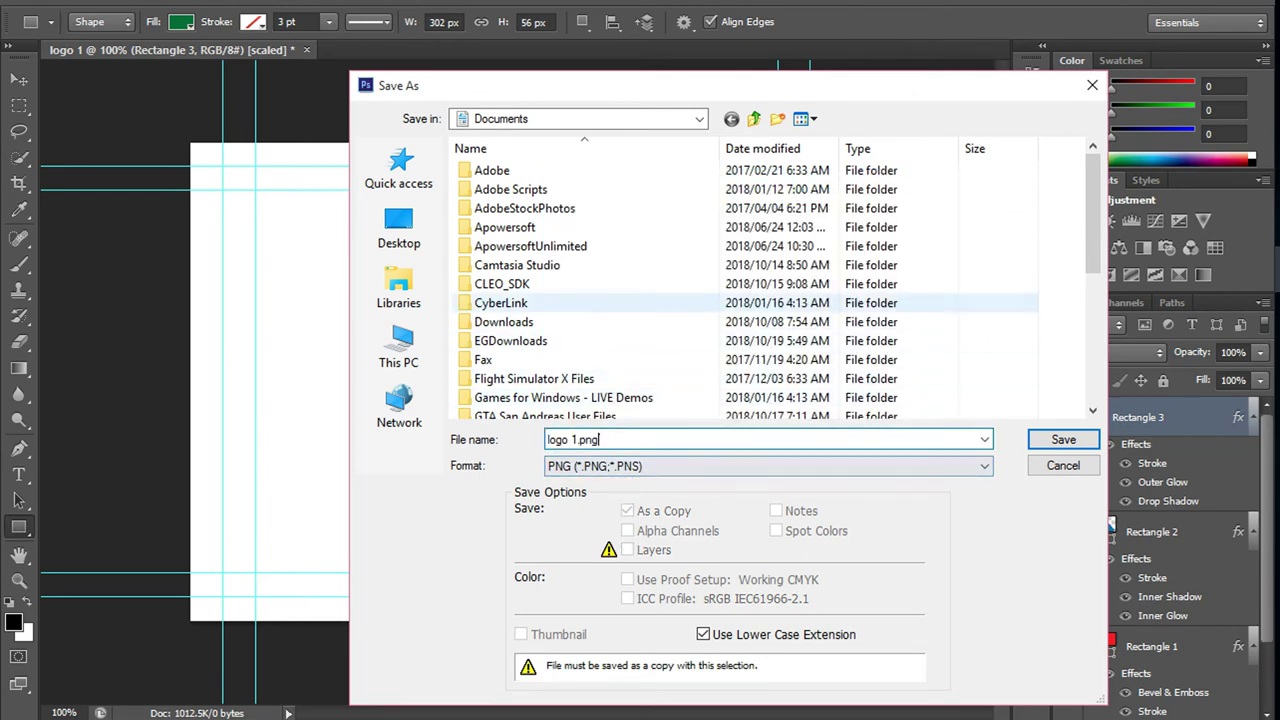
pyautogui.scroll(-4, 600, 300)
pyautogui.scroll(5, 600, 321)
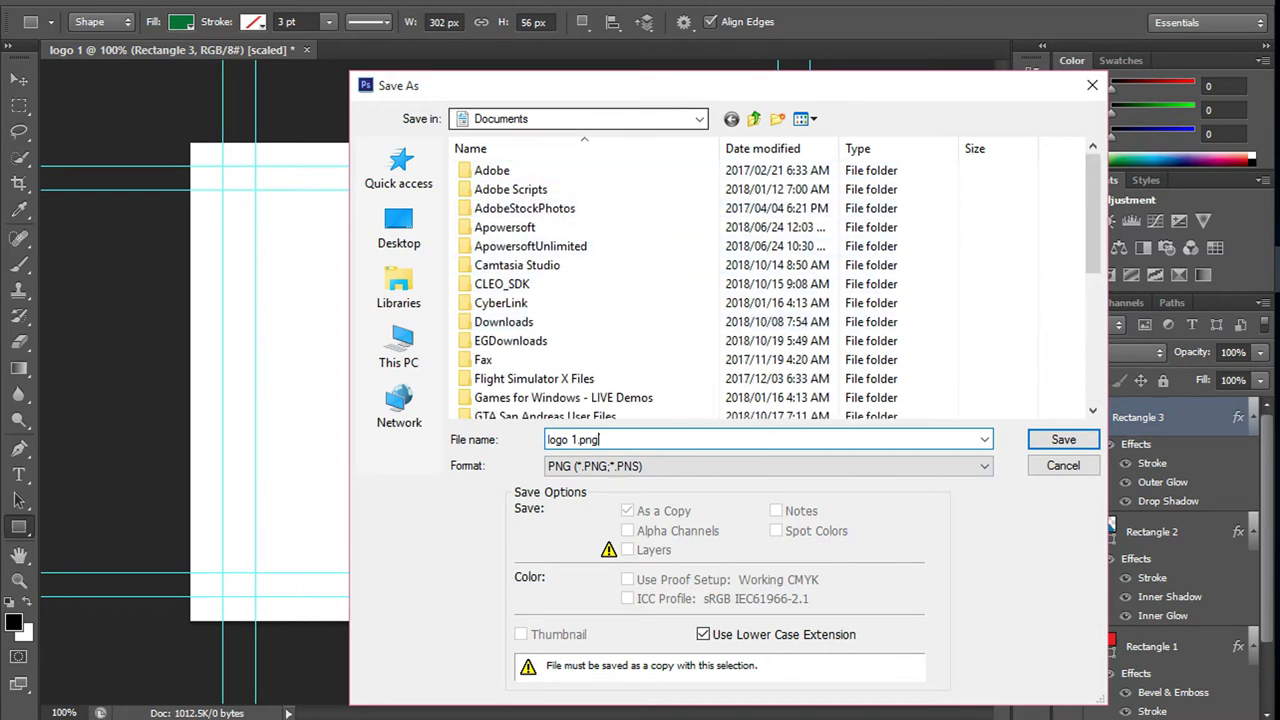
# - Browse to This PC and open drive D as the save location
pyautogui.click(699, 119)
pyautogui.click(529, 214)
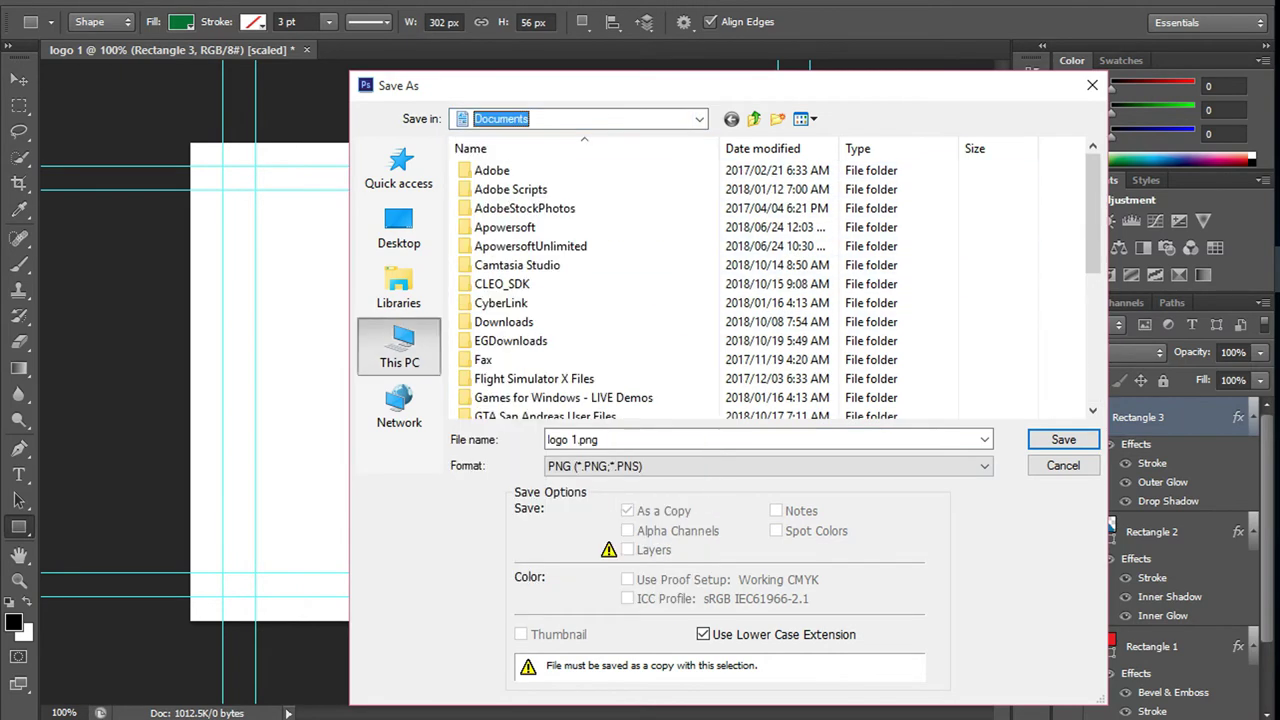
pyautogui.click(399, 345)
pyautogui.click(785, 366)
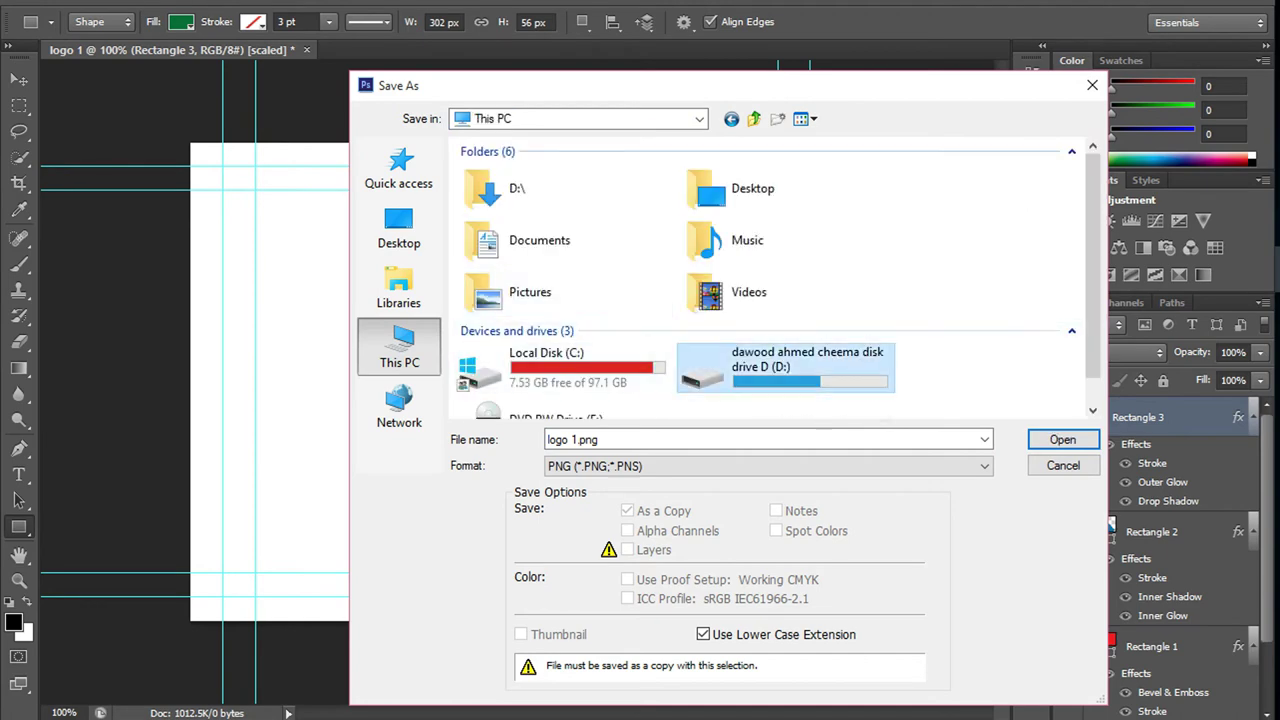
pyautogui.doubleClick(785, 366)
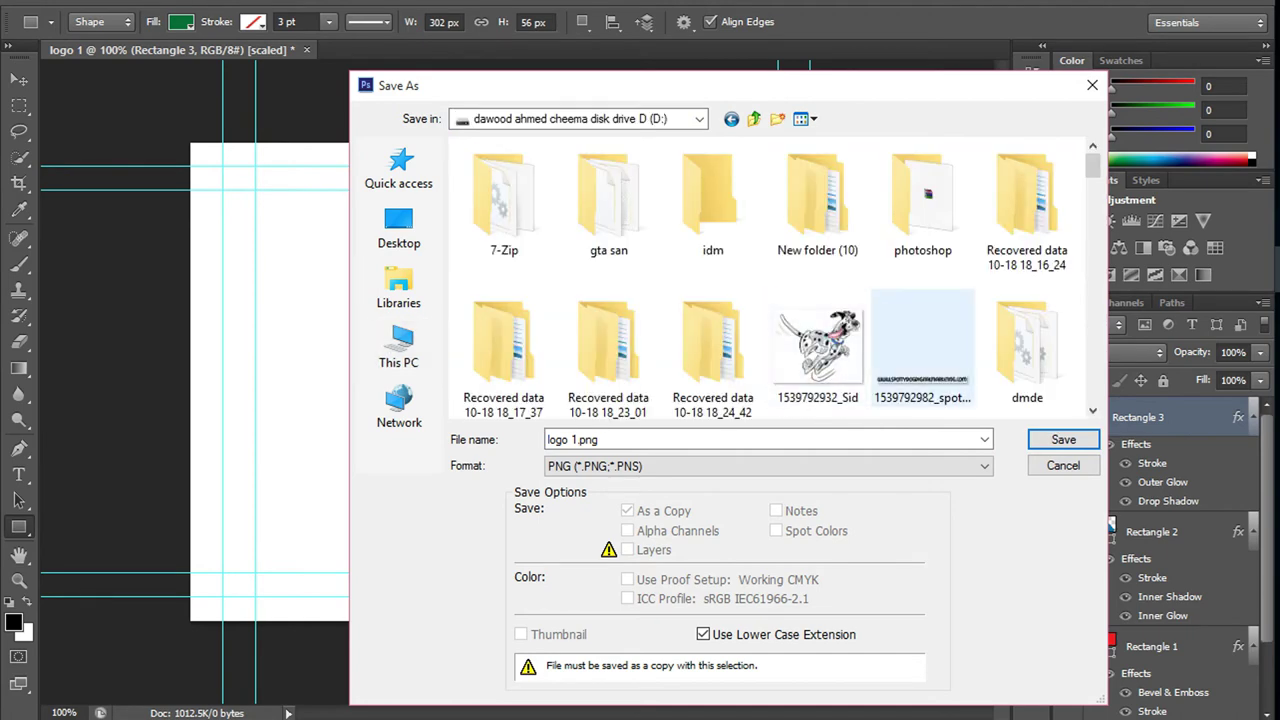
# - Save as logo 1.png in D's photos folder, accepting the default PNG Options
pyautogui.scroll(-3, 1027, 350)
pyautogui.scroll(1, 960, 350)
pyautogui.scroll(-1, 818, 348)
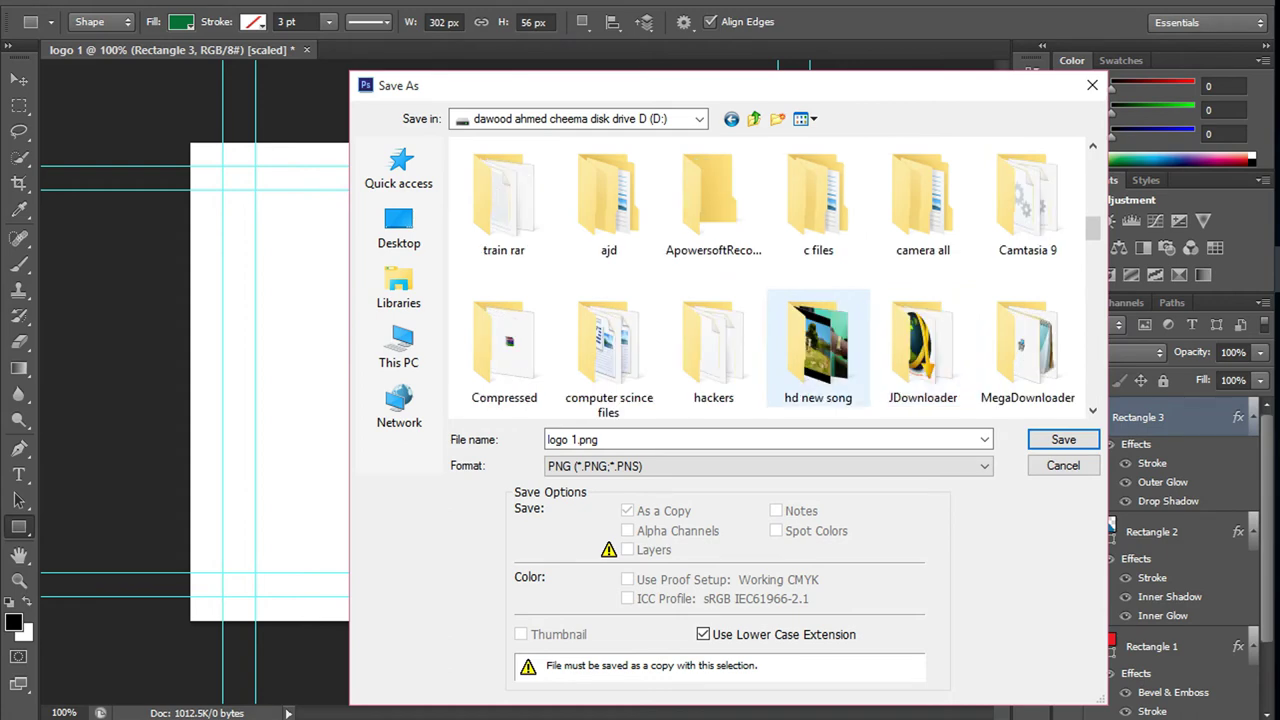
pyautogui.scroll(-1, 818, 300)
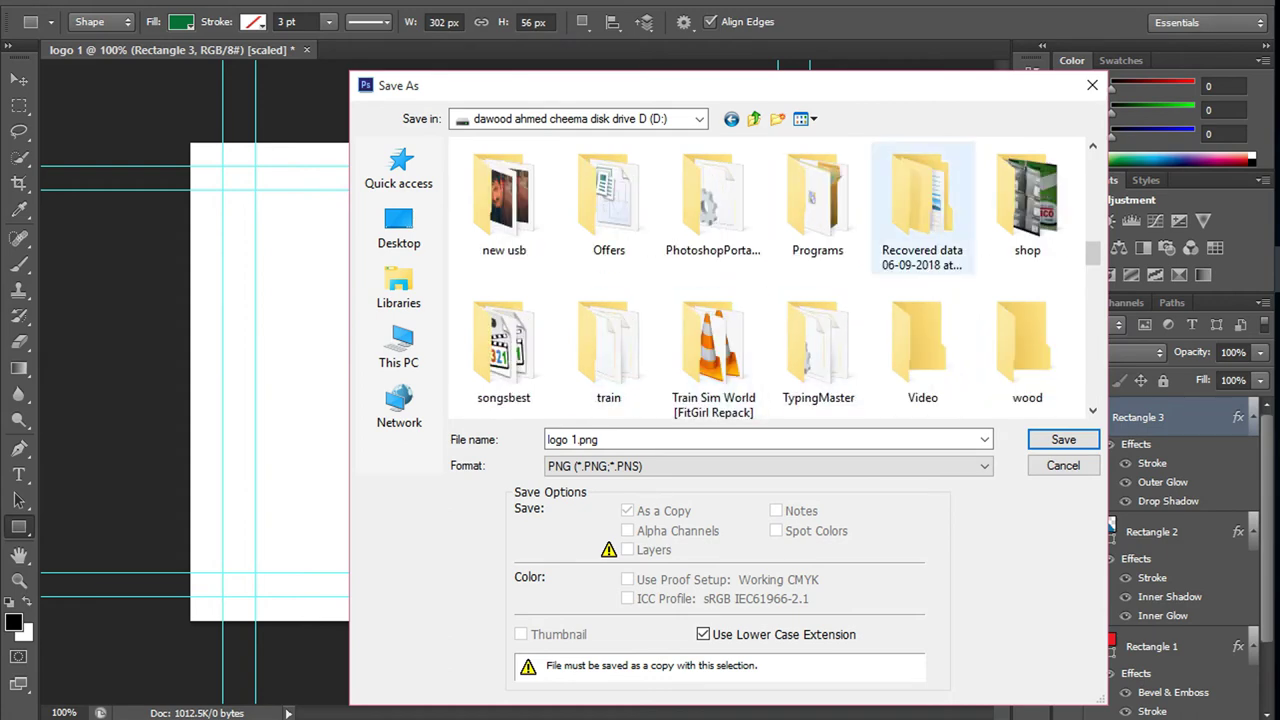
pyautogui.scroll(-1, 980, 300)
pyautogui.scroll(-2, 1027, 340)
pyautogui.scroll(-2, 1027, 340)
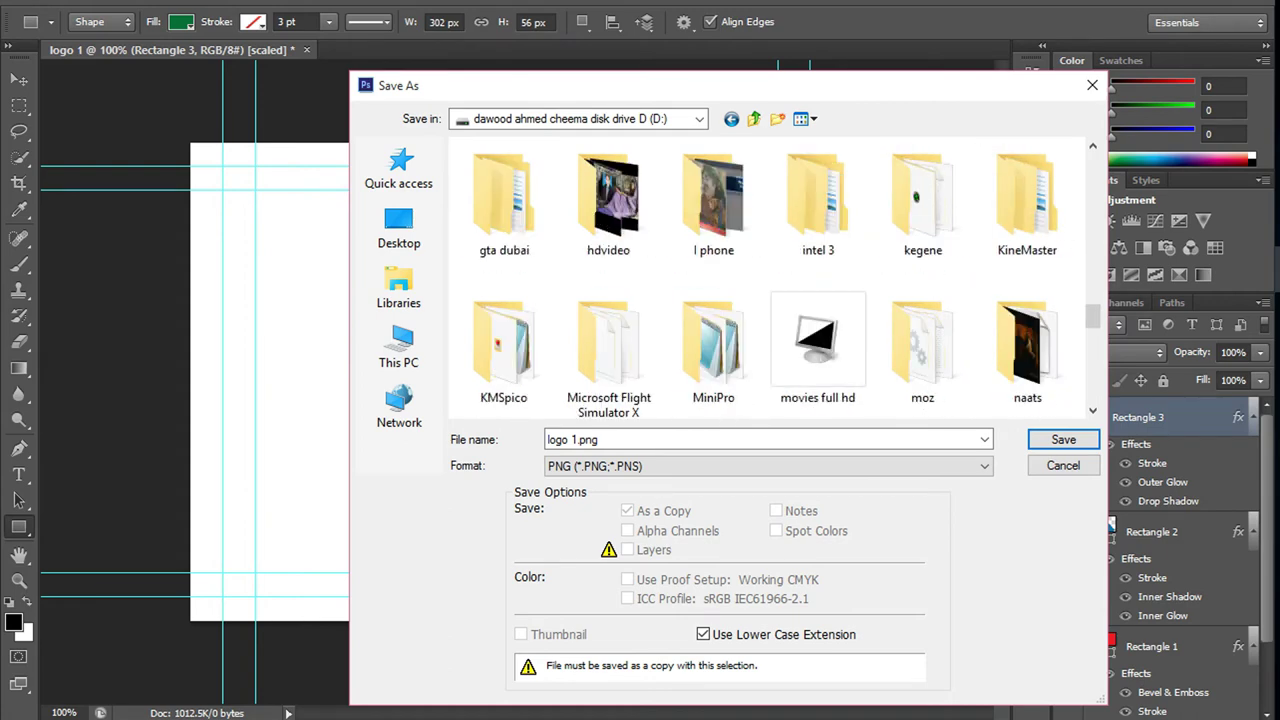
pyautogui.scroll(-1, 818, 195)
pyautogui.scroll(-1, 818, 340)
pyautogui.scroll(-1, 818, 340)
pyautogui.scroll(-1, 922, 348)
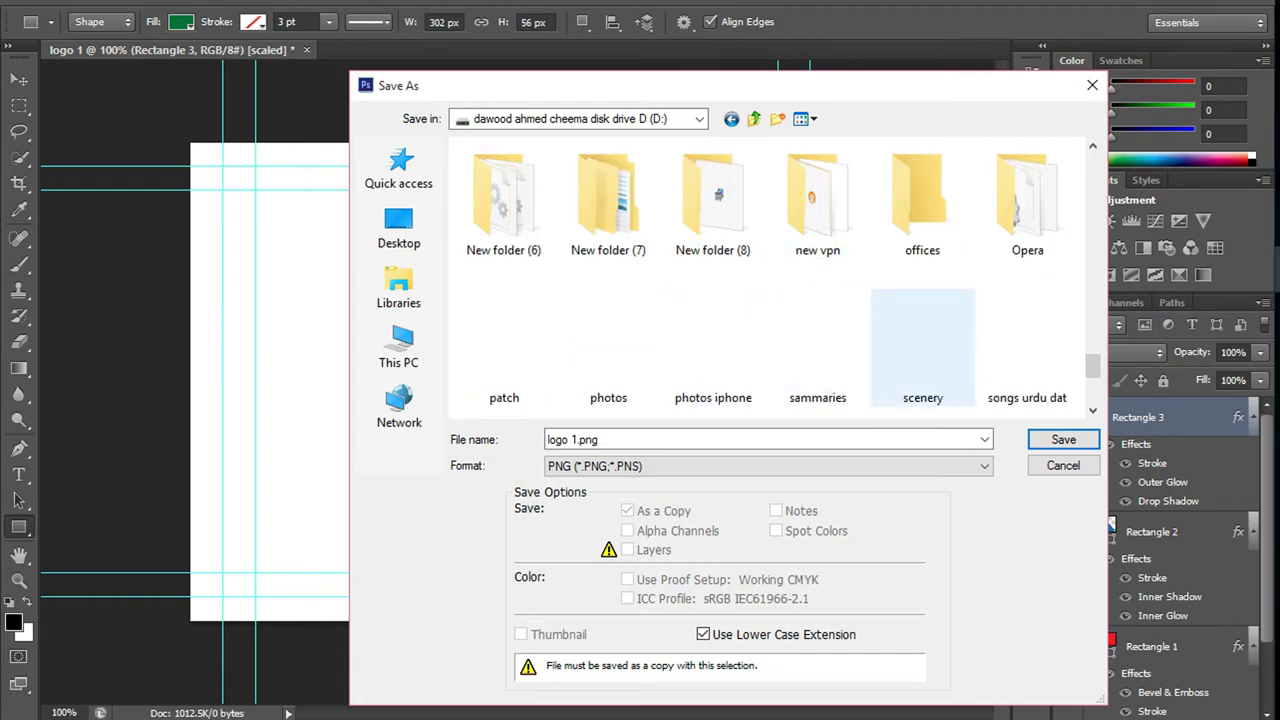
pyautogui.scroll(-1, 922, 348)
pyautogui.click(608, 200)
pyautogui.scroll(-1, 608, 200)
pyautogui.scroll(1, 608, 200)
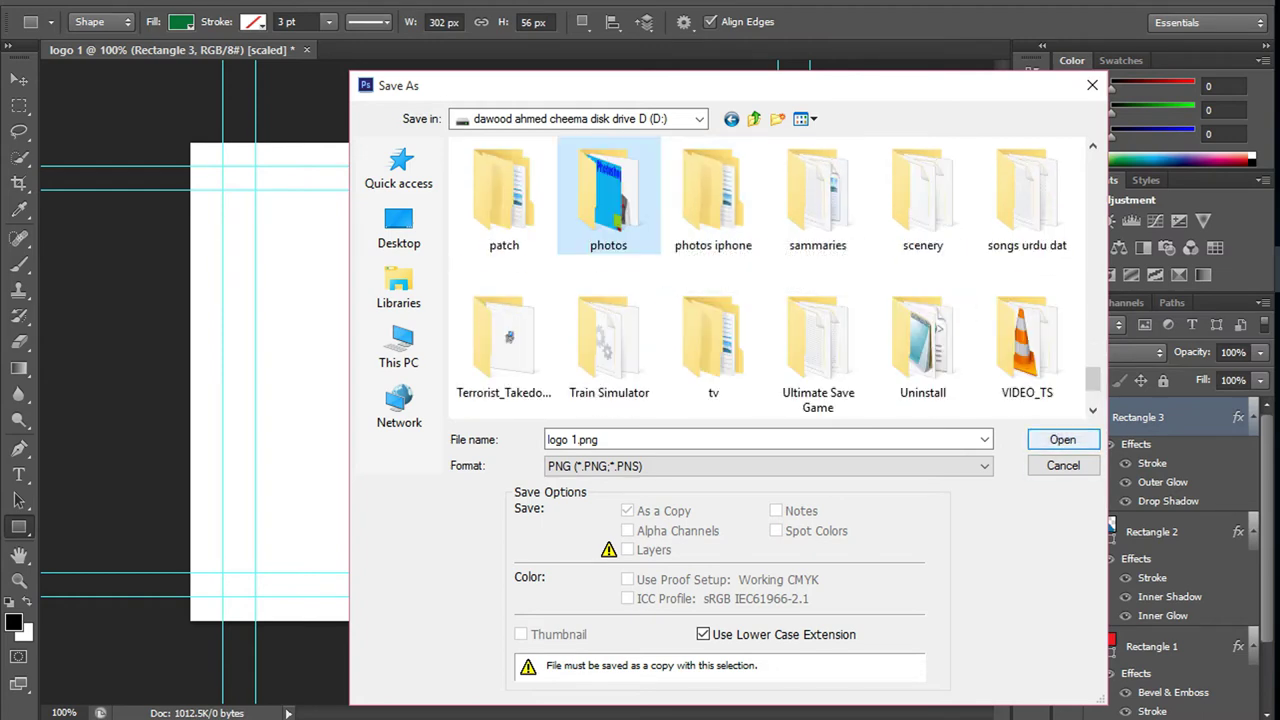
pyautogui.click(1063, 439)
pyautogui.press('Return')
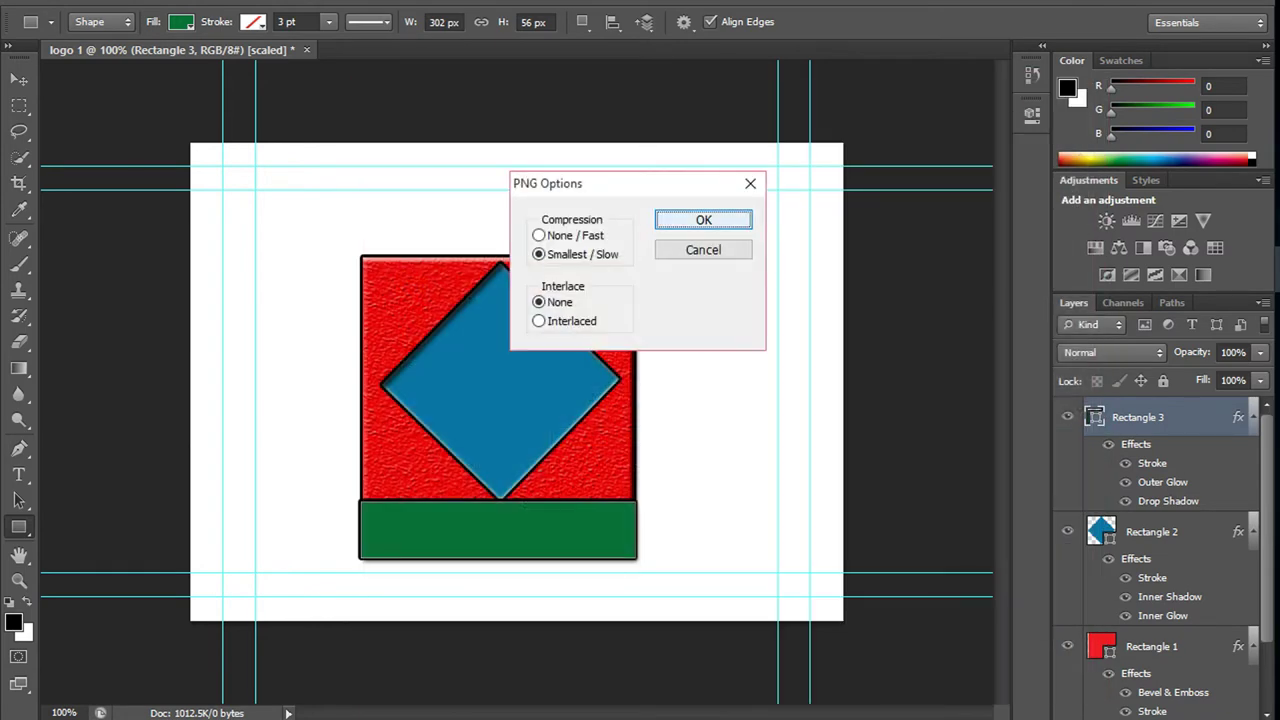
pyautogui.press('Return')
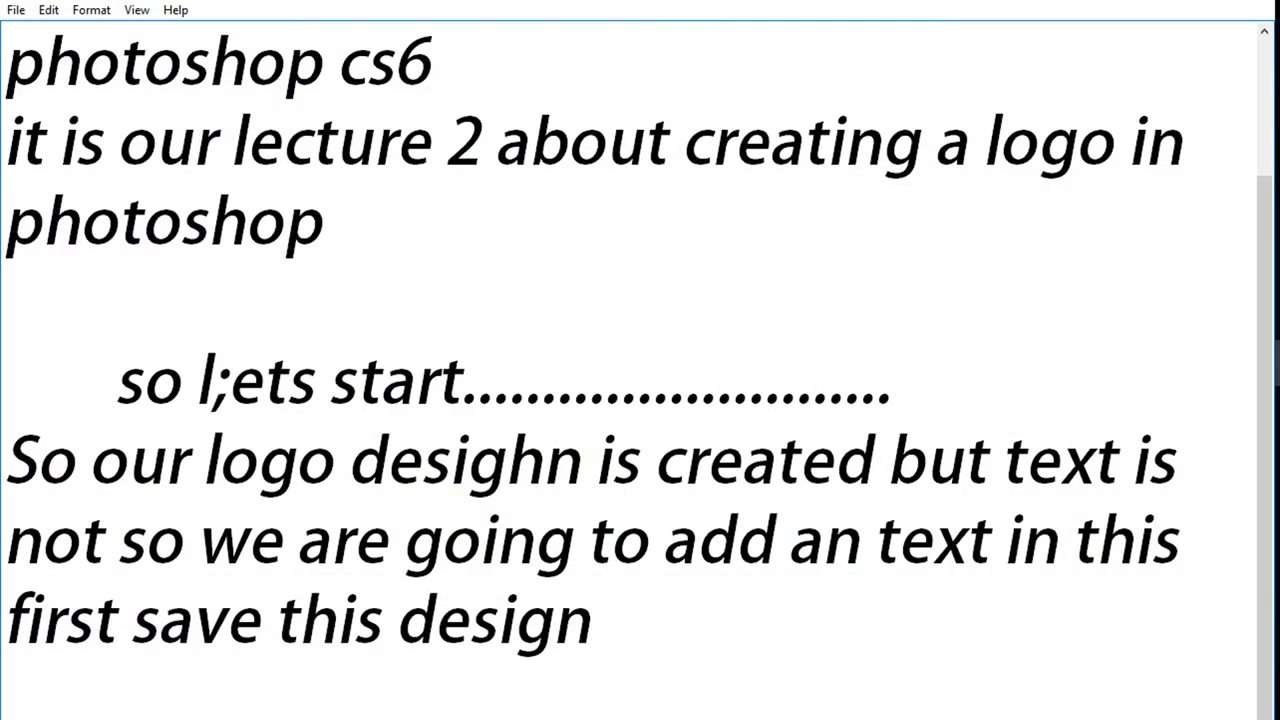
# - Append 'i have saved the logo' to the last line of the notes
pyautogui.write(' i have')
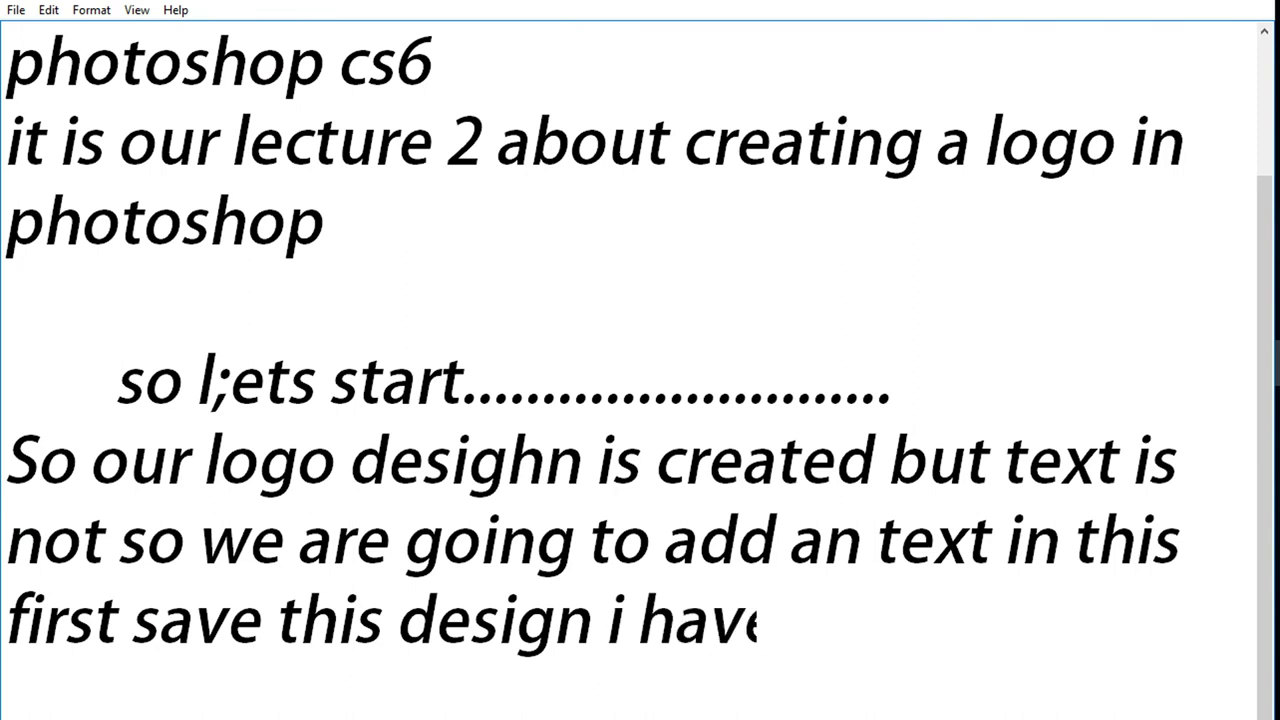
pyautogui.write(' saved ')
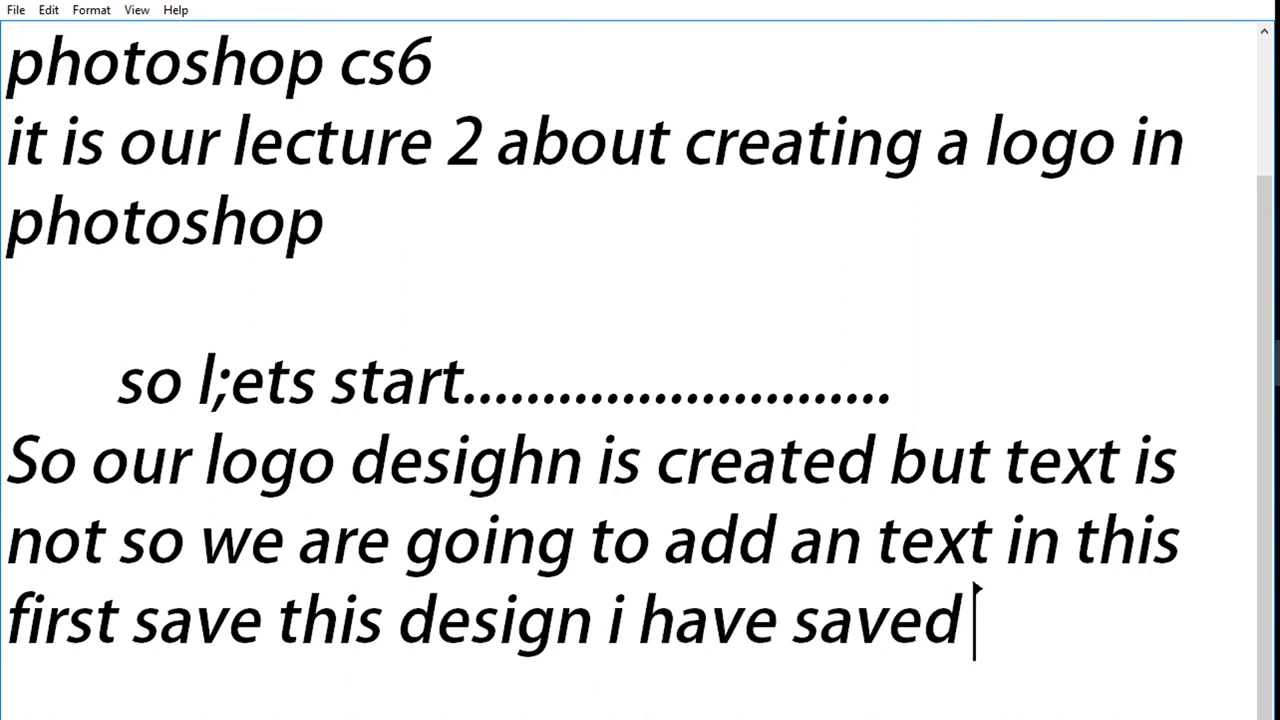
pyautogui.write('the logo')
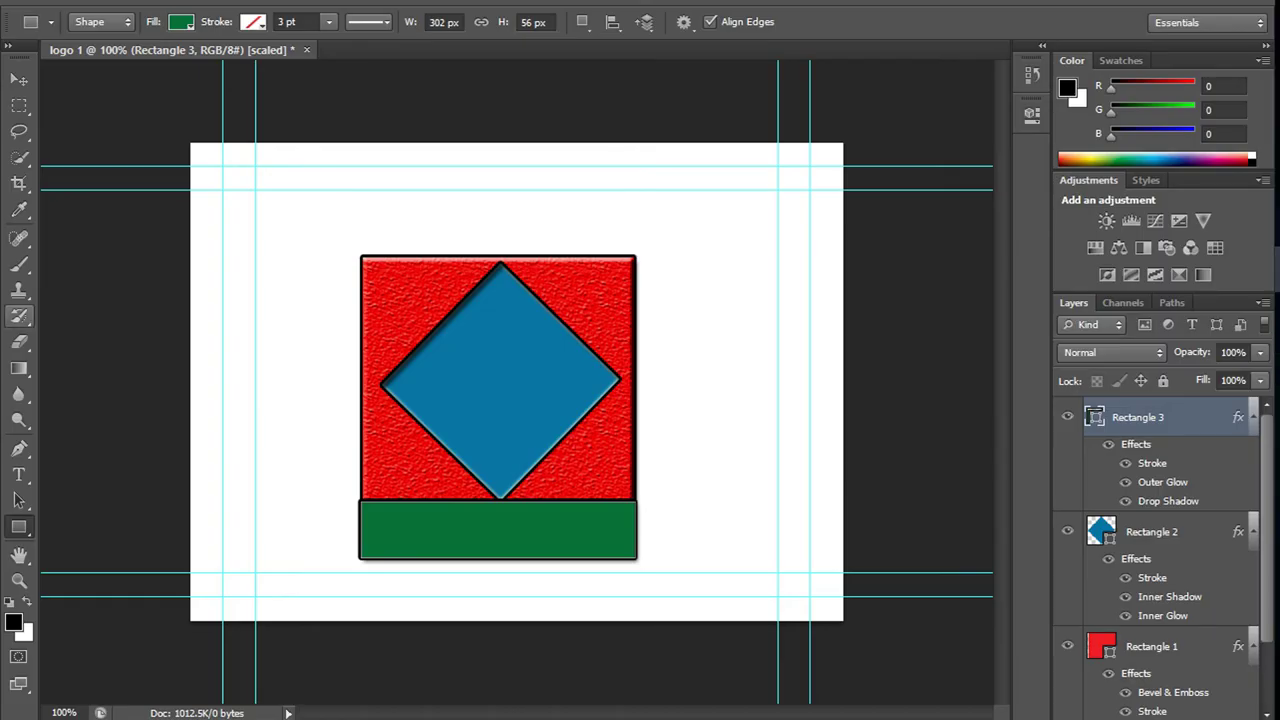
# - Start a type layer in the red square's upper-left at 36 pt Gill Sans MT Ext Condensed Bold
pyautogui.click(19, 474)
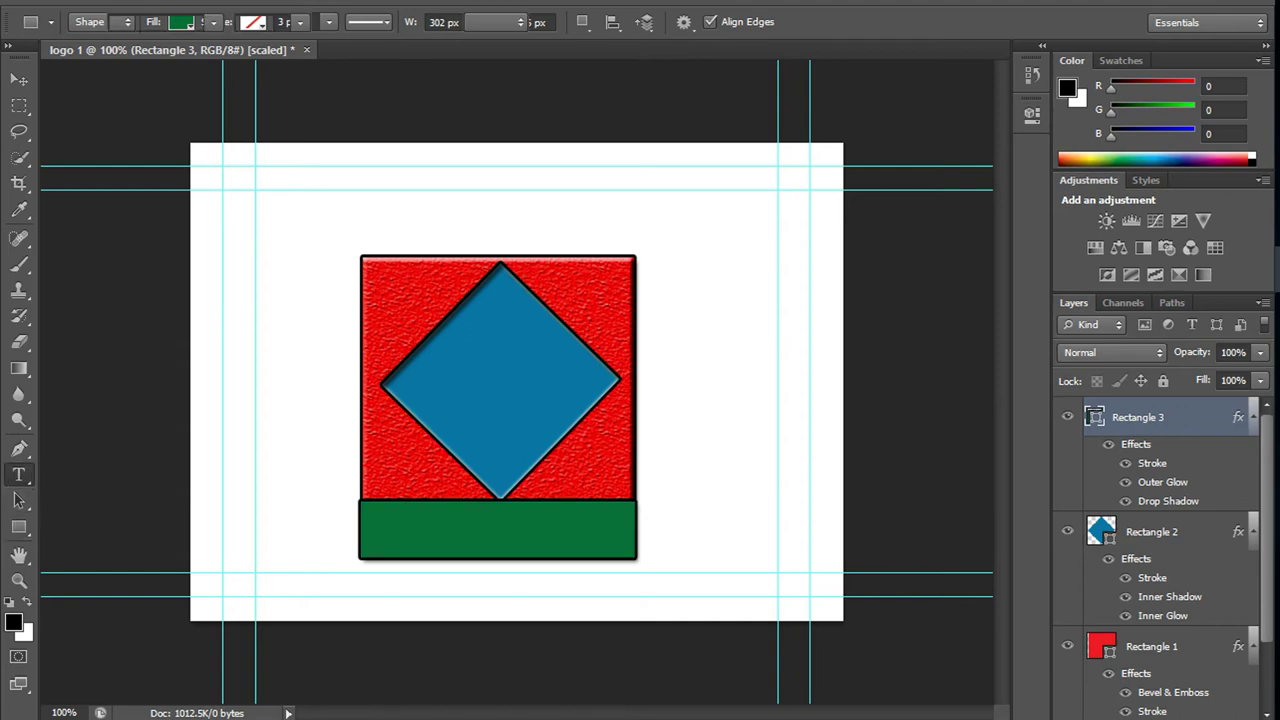
pyautogui.click(368, 337)
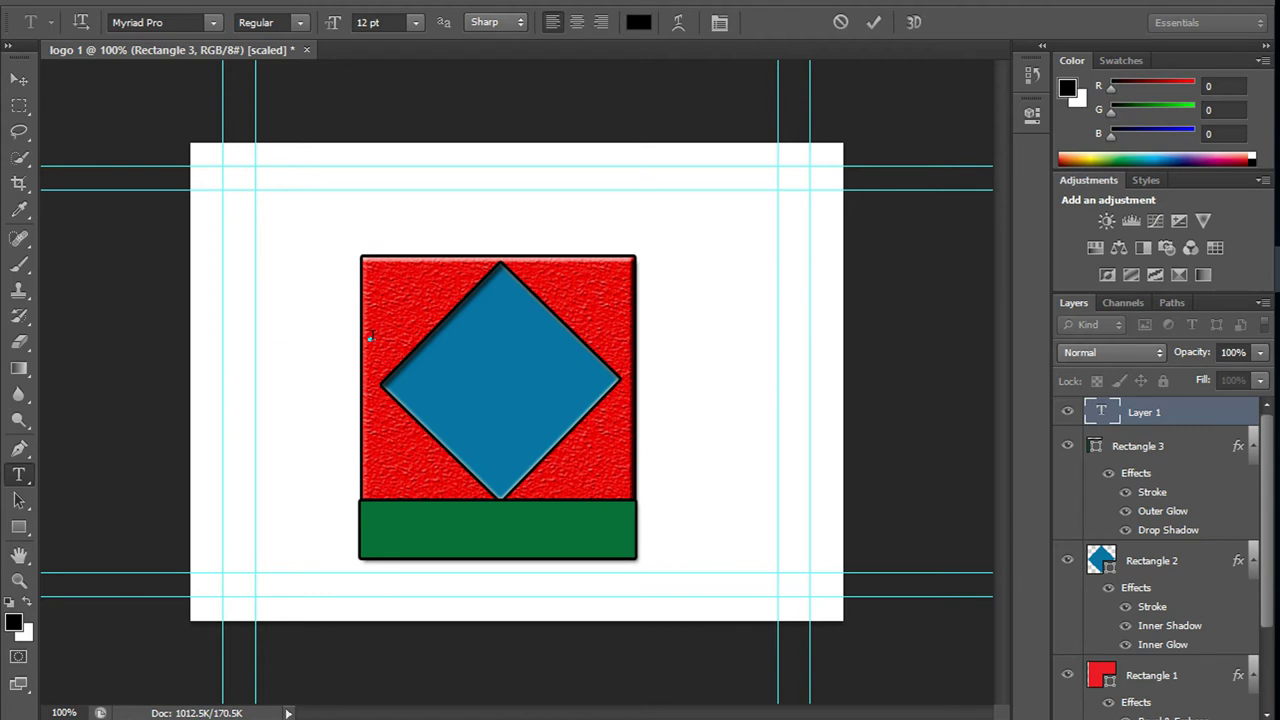
pyautogui.write('Tech')
pyautogui.click(415, 22)
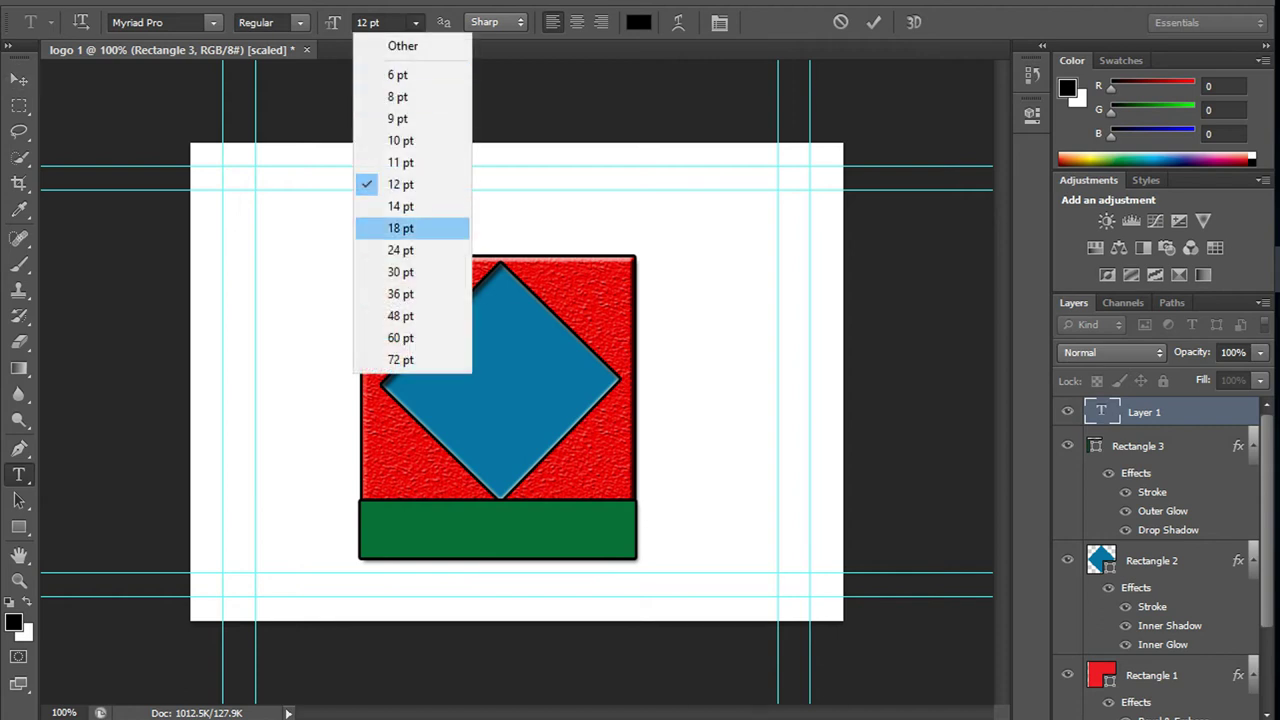
pyautogui.click(400, 294)
pyautogui.press('BackSpace')
pyautogui.press('BackSpace')
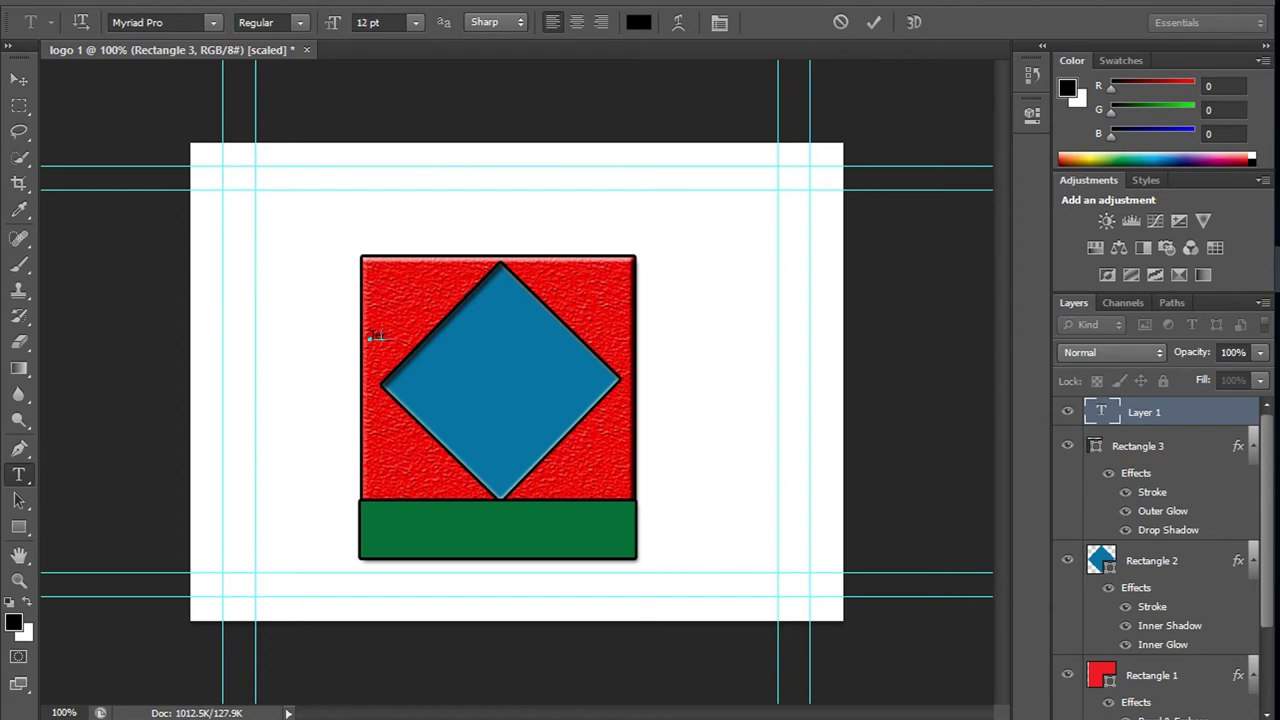
pyautogui.press('BackSpace')
pyautogui.press('BackSpace')
pyautogui.click(415, 22)
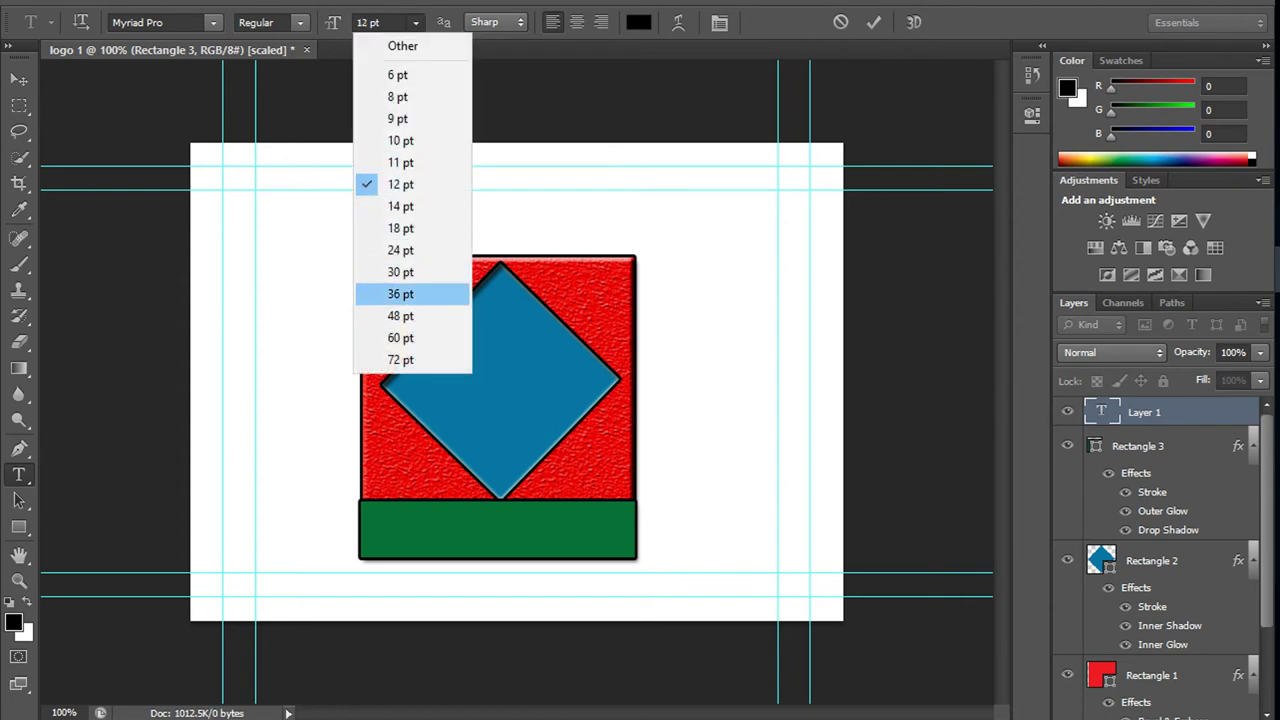
pyautogui.click(372, 294)
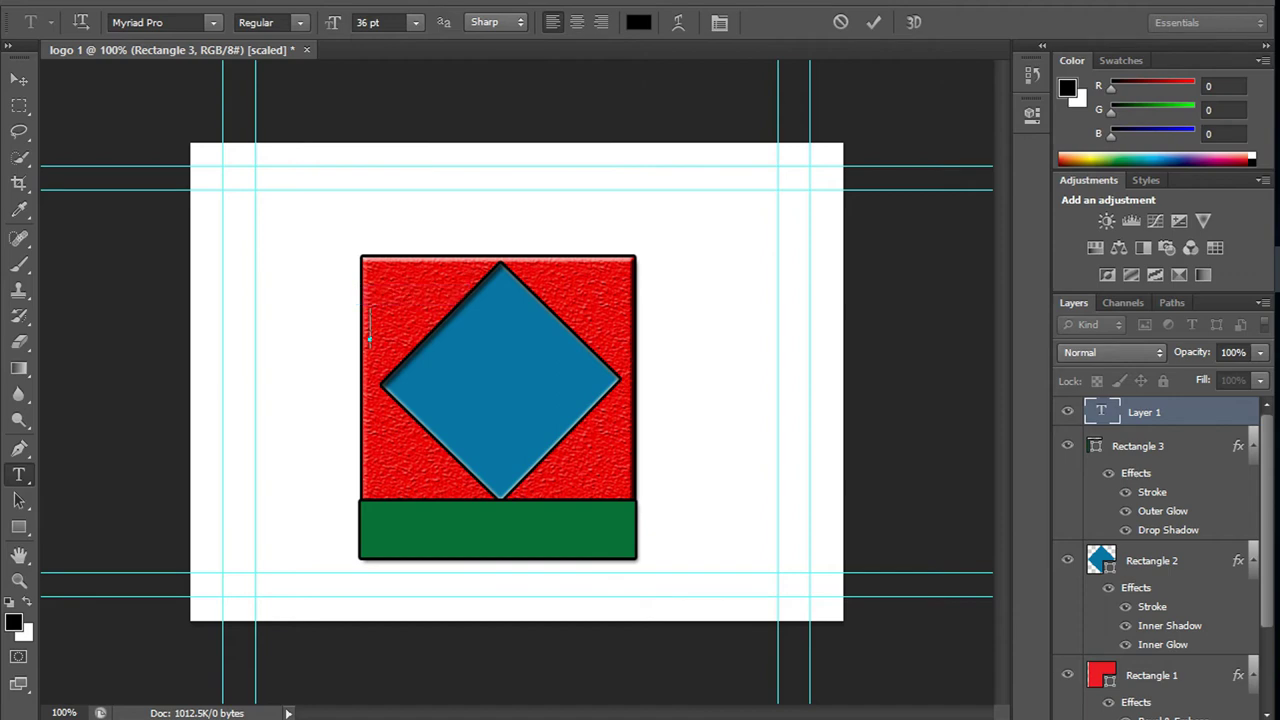
pyautogui.click(213, 22)
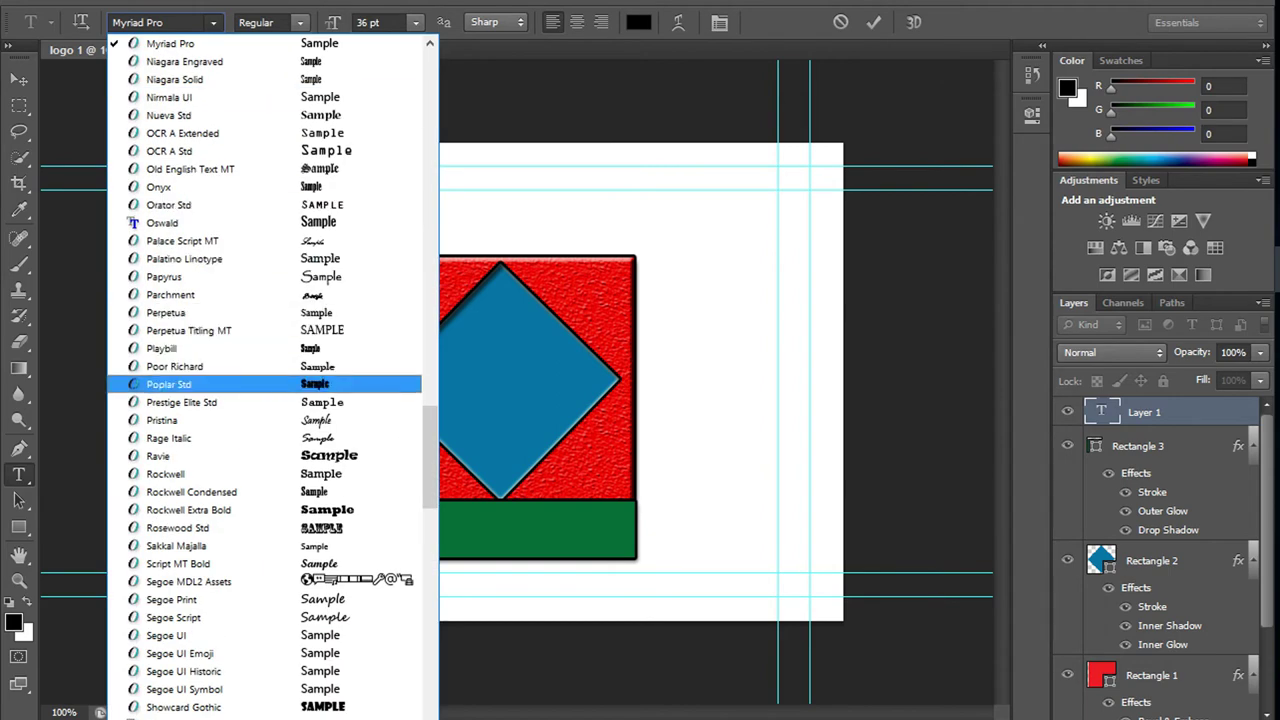
pyautogui.scroll(10, 200, 200)
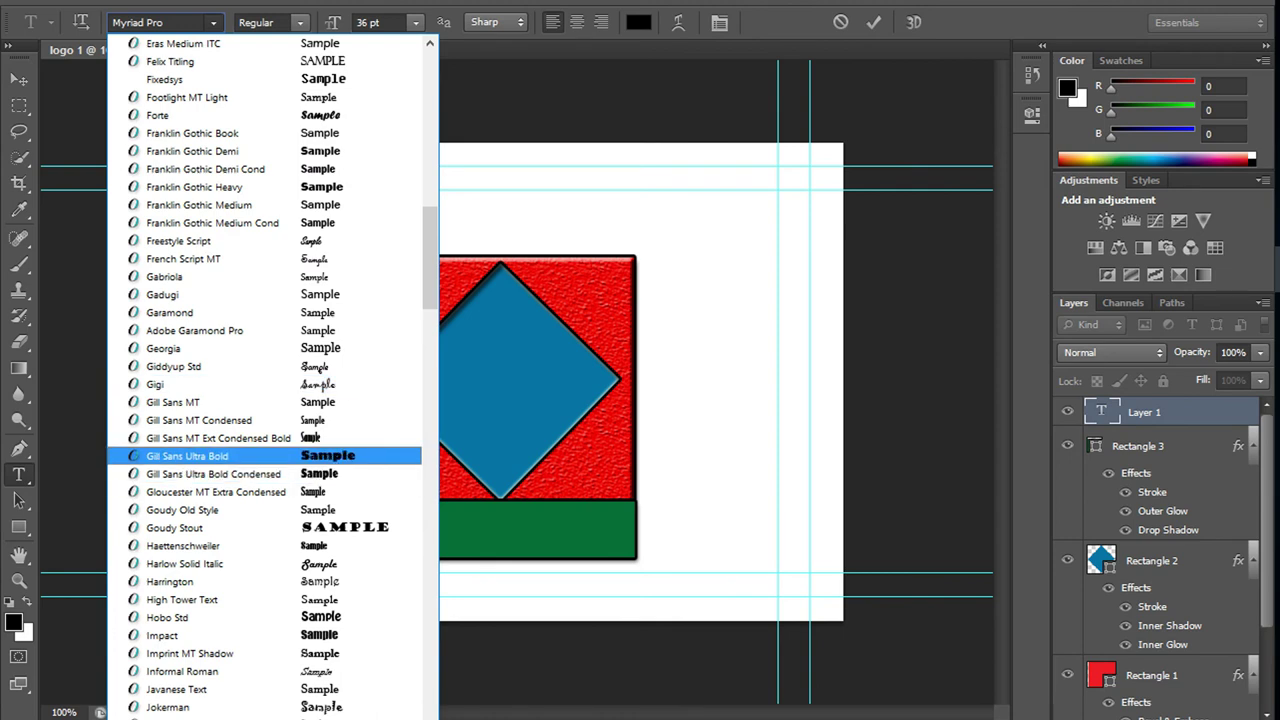
pyautogui.click(218, 438)
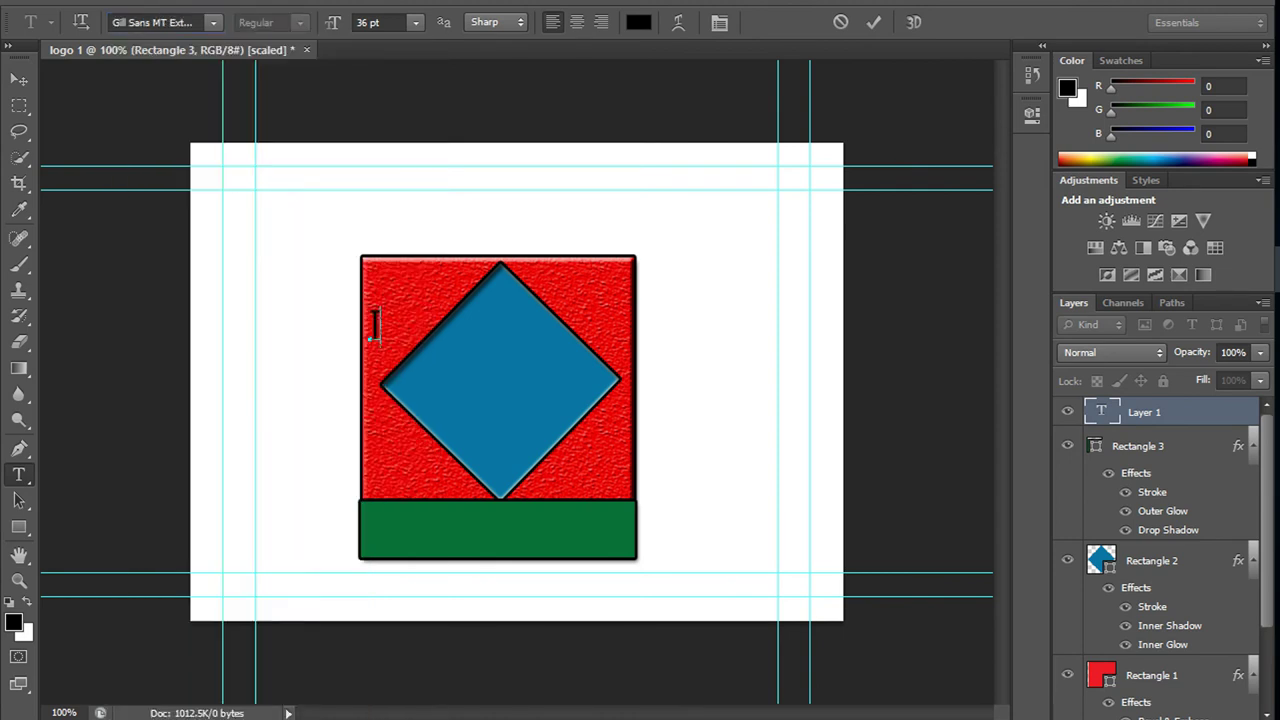
# - Type the Tech text, commit it and move it slightly to the right
pyautogui.write('Tech')
pyautogui.press('BackSpace')
pyautogui.press('BackSpace')
pyautogui.press('BackSpace')
pyautogui.press('BackSpace')
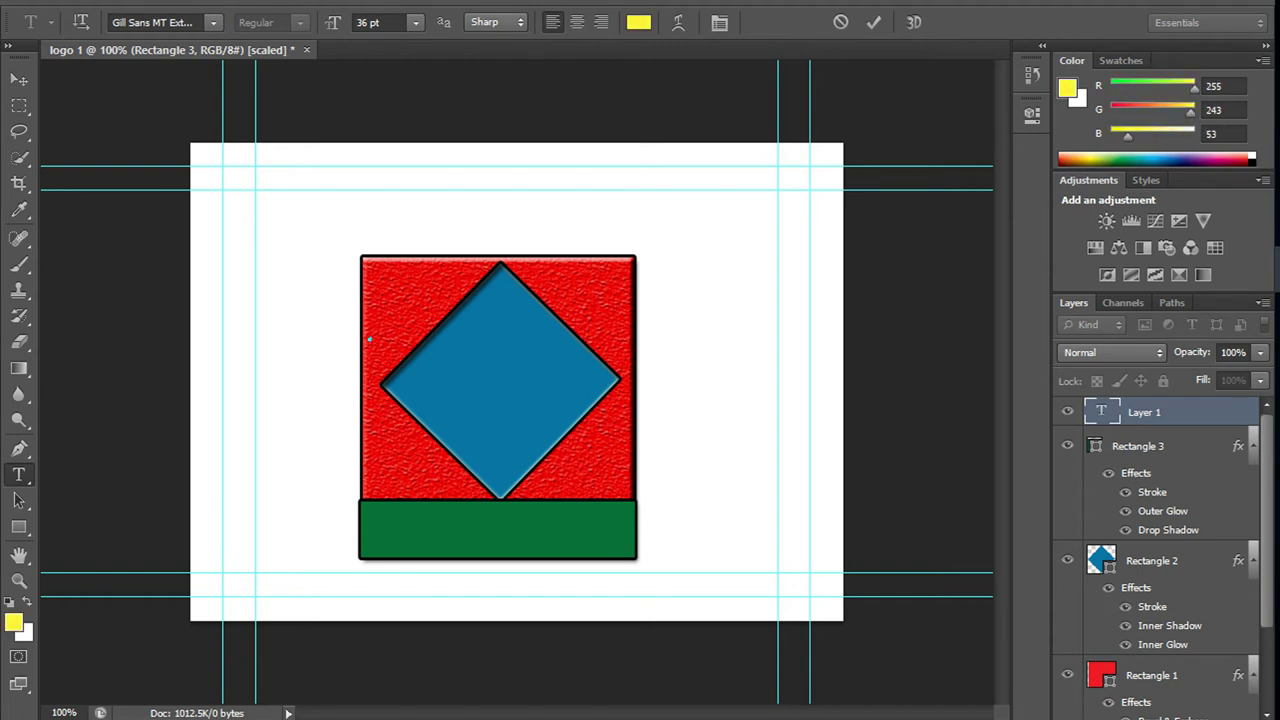
pyautogui.write('I')
pyautogui.write('e')
pyautogui.write('ch')
pyautogui.click(19, 79)
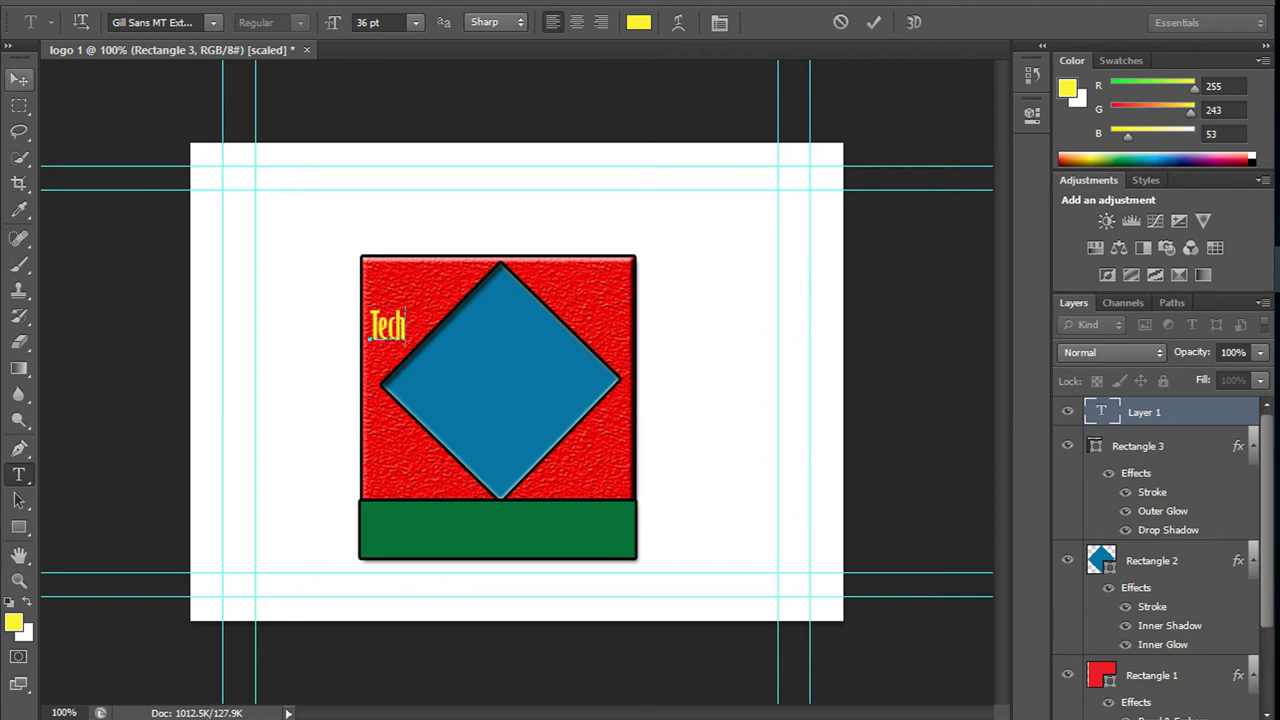
pyautogui.moveTo(393, 309)
pyautogui.mouseDown()
pyautogui.moveTo(405, 310)
pyautogui.moveTo(398, 290)
pyautogui.moveTo(432, 214)
pyautogui.moveTo(445, 225)
pyautogui.mouseUp()
# - Rotate Tech about −46.7°, stretch it wider, nudge it down-right and apply
pyautogui.hotkey('ctrl', 't')
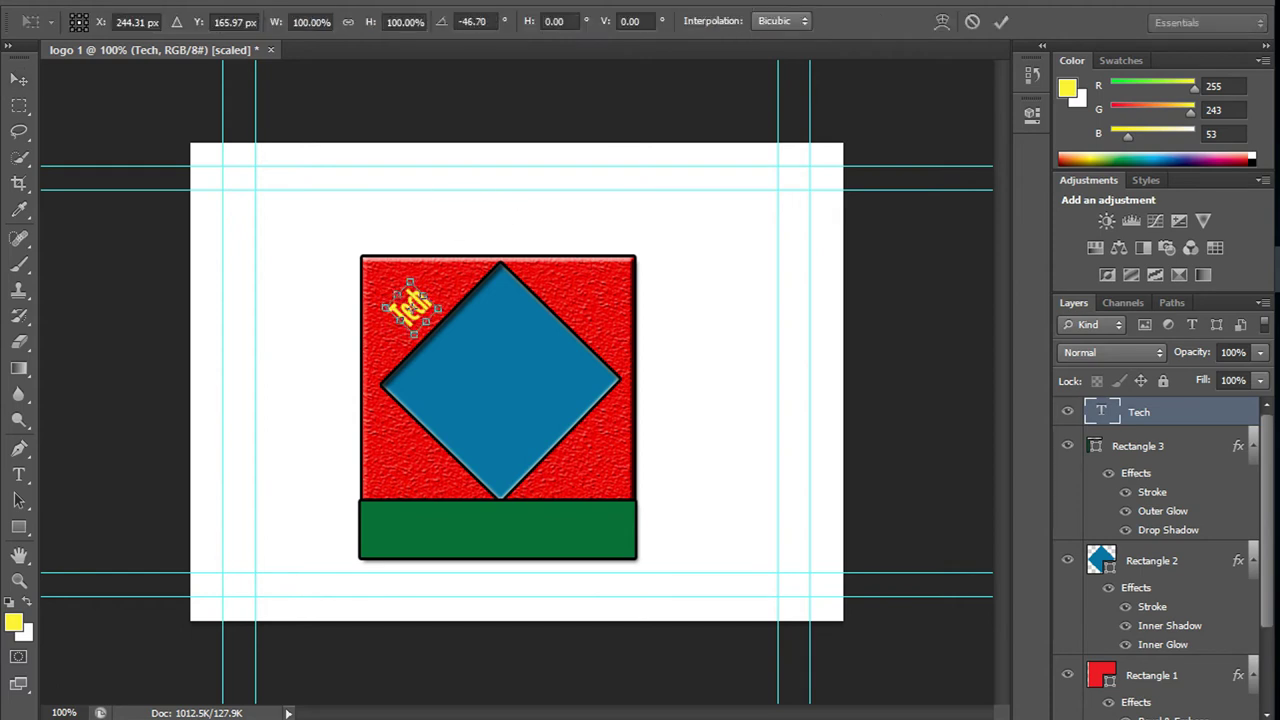
pyautogui.moveTo(432, 296); pyautogui.dragTo(460, 286)
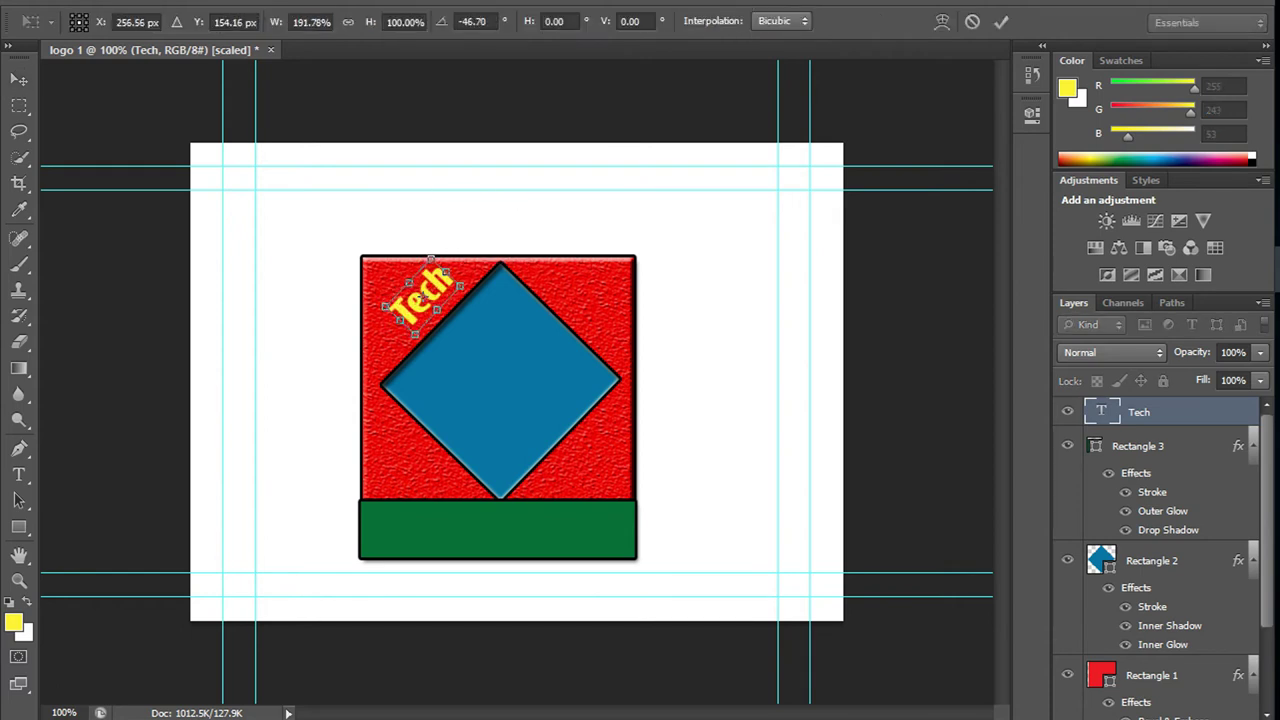
pyautogui.moveTo(400, 320); pyautogui.dragTo(358, 333)
pyautogui.moveTo(430, 258); pyautogui.dragTo(433, 263)
pyautogui.press('Right')
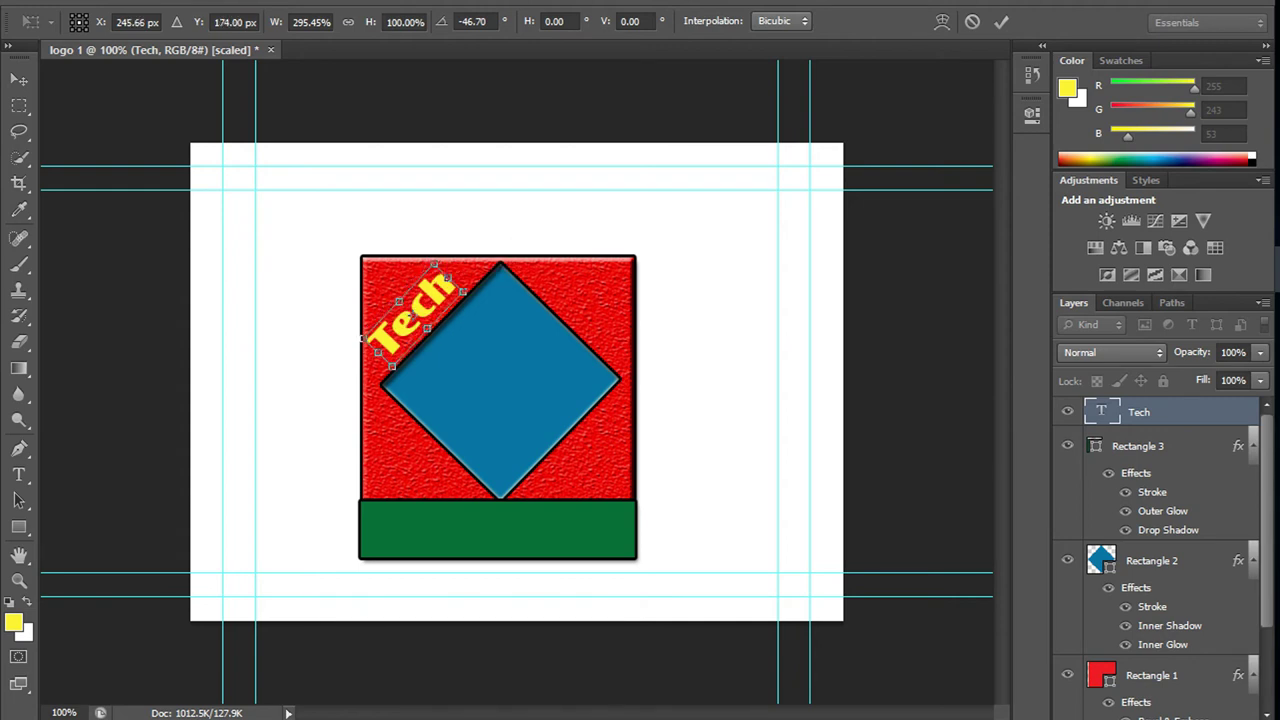
pyautogui.press('Right')
pyautogui.press('Right')
pyautogui.press('Down')
pyautogui.press('Down')
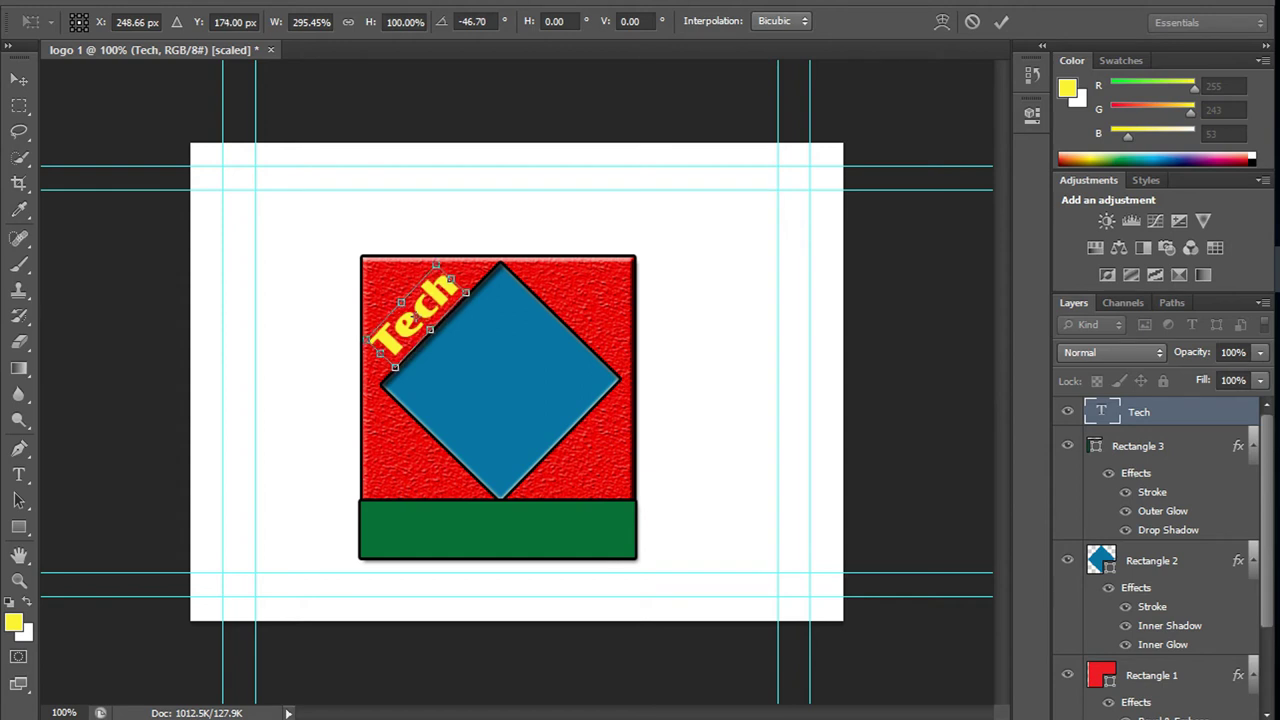
pyautogui.click(18, 79)
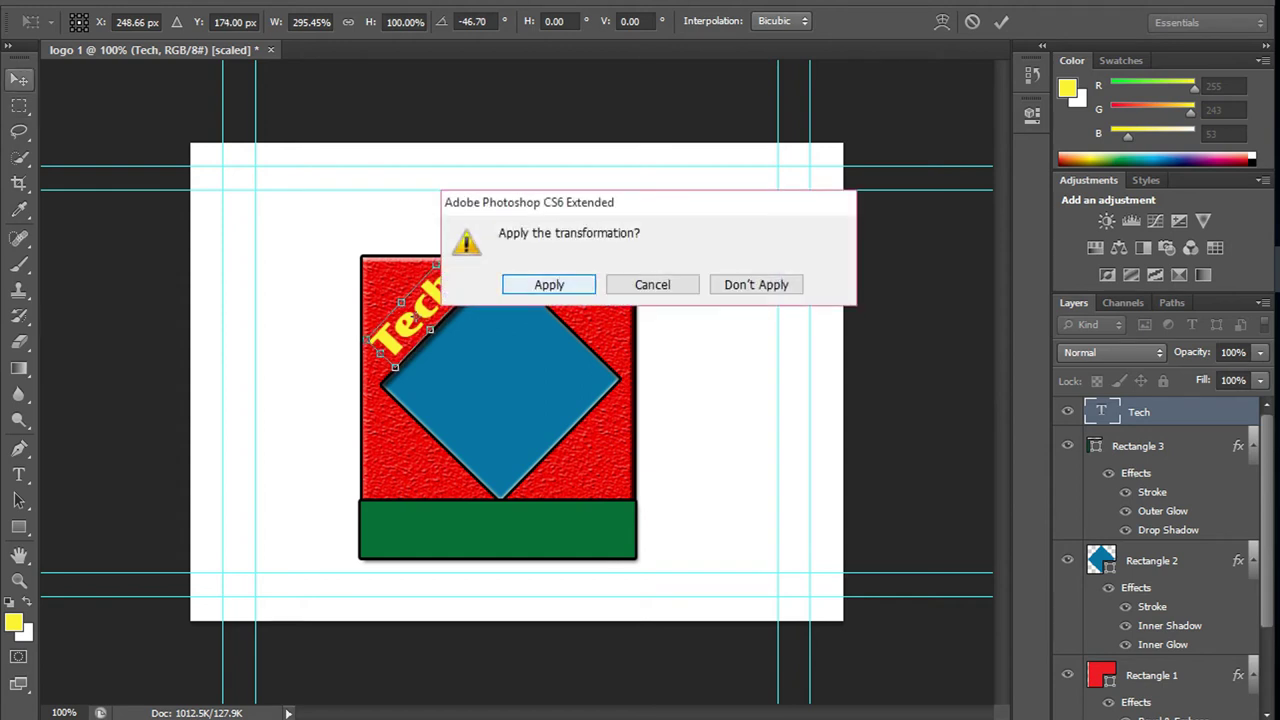
pyautogui.click(555, 284)
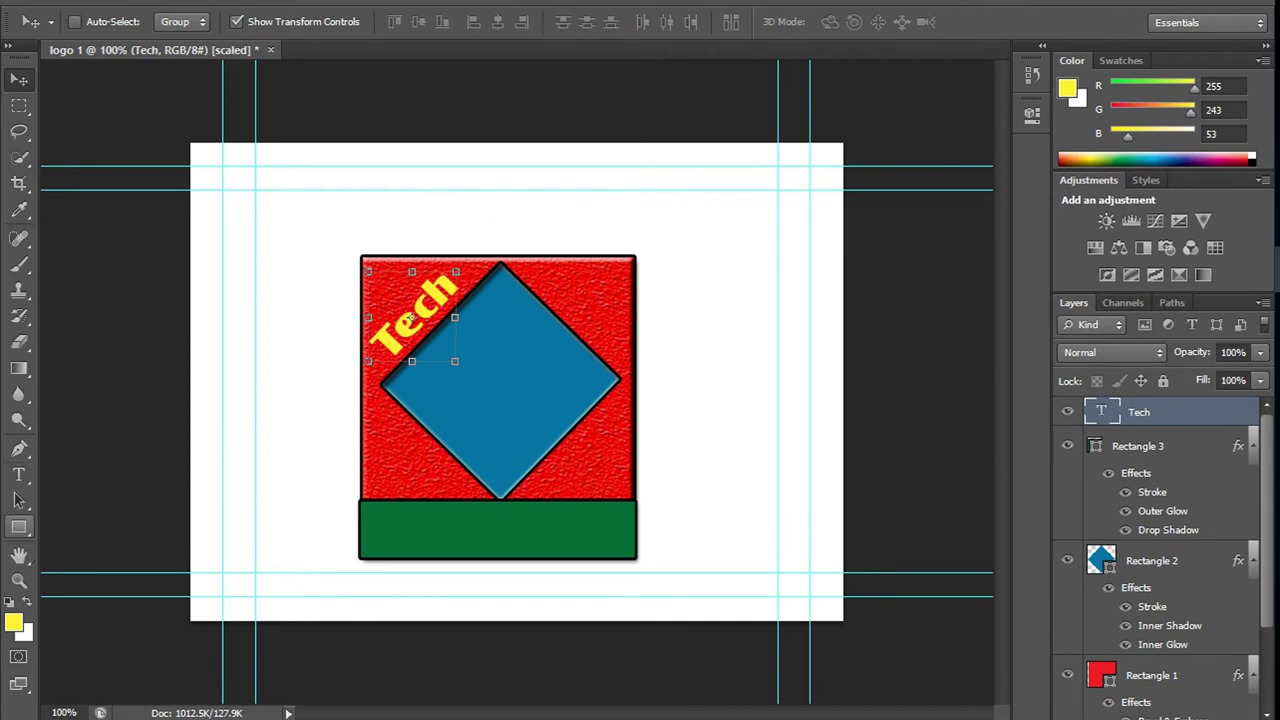
pyautogui.click(18, 527)
# - Give the Tech text layer Stroke and Bevel & Emboss effects
pyautogui.rightClick(420, 286)
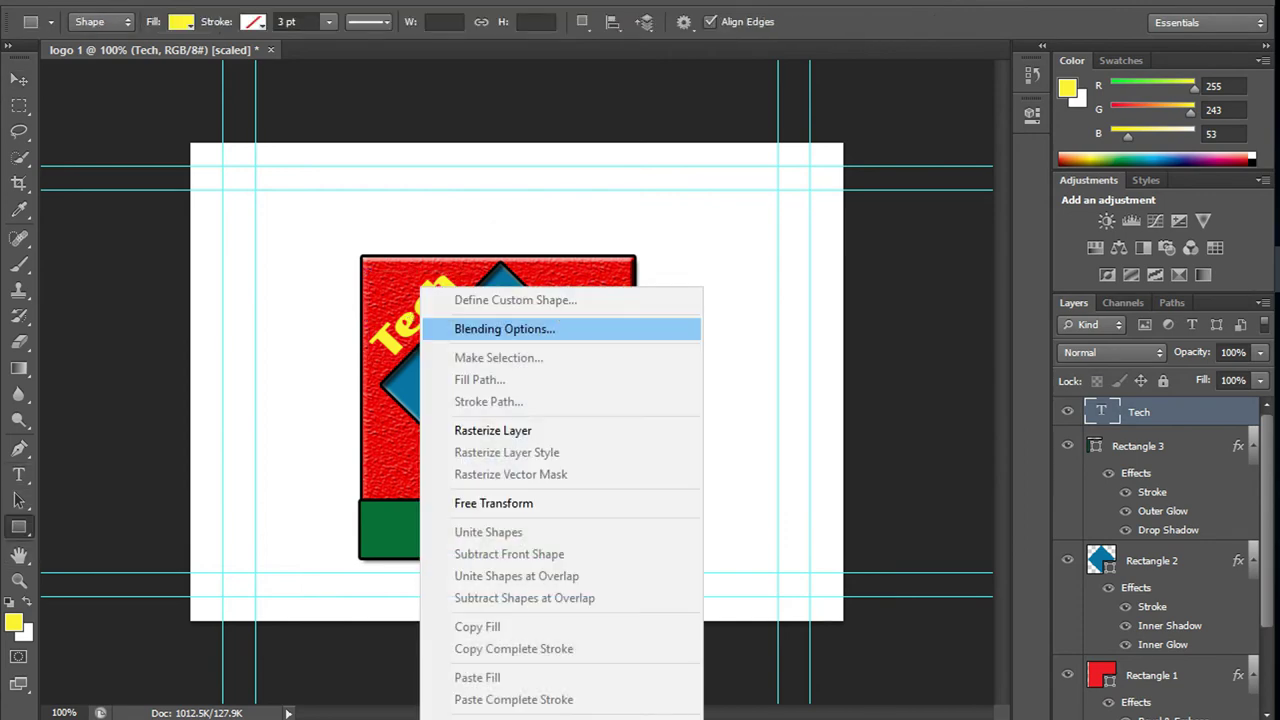
pyautogui.click(505, 329)
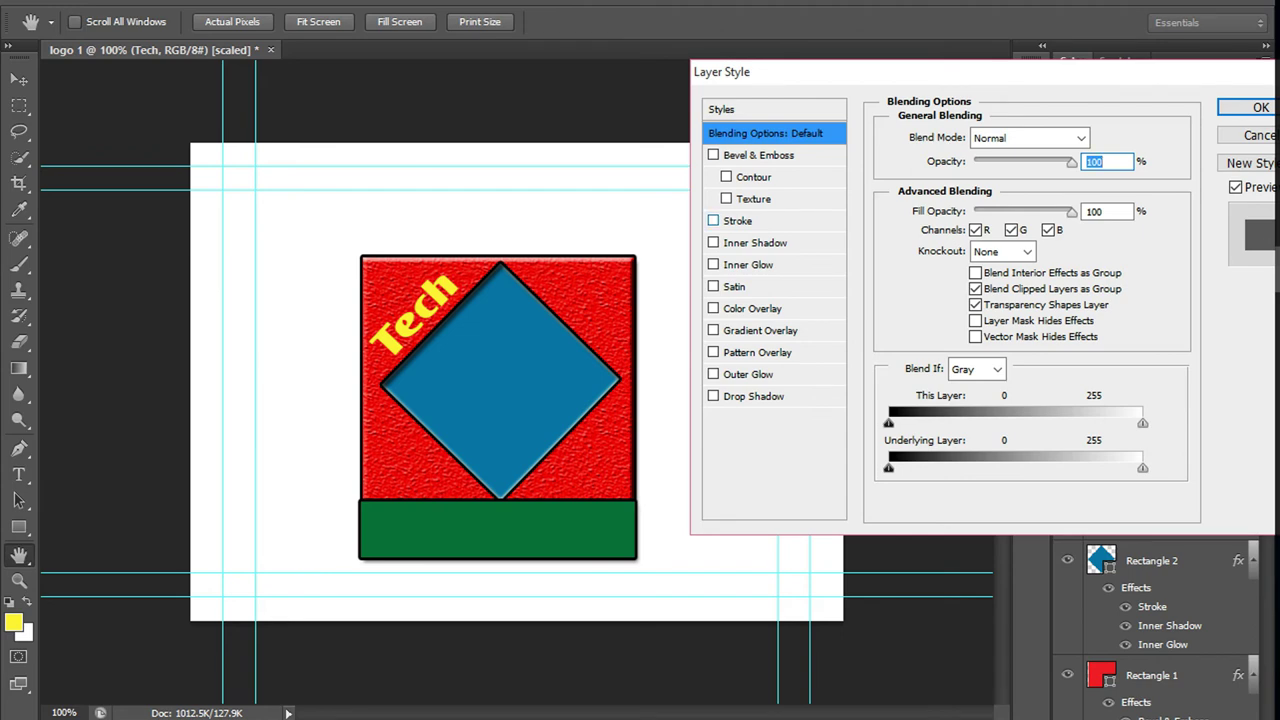
pyautogui.click(713, 220)
pyautogui.click(713, 155)
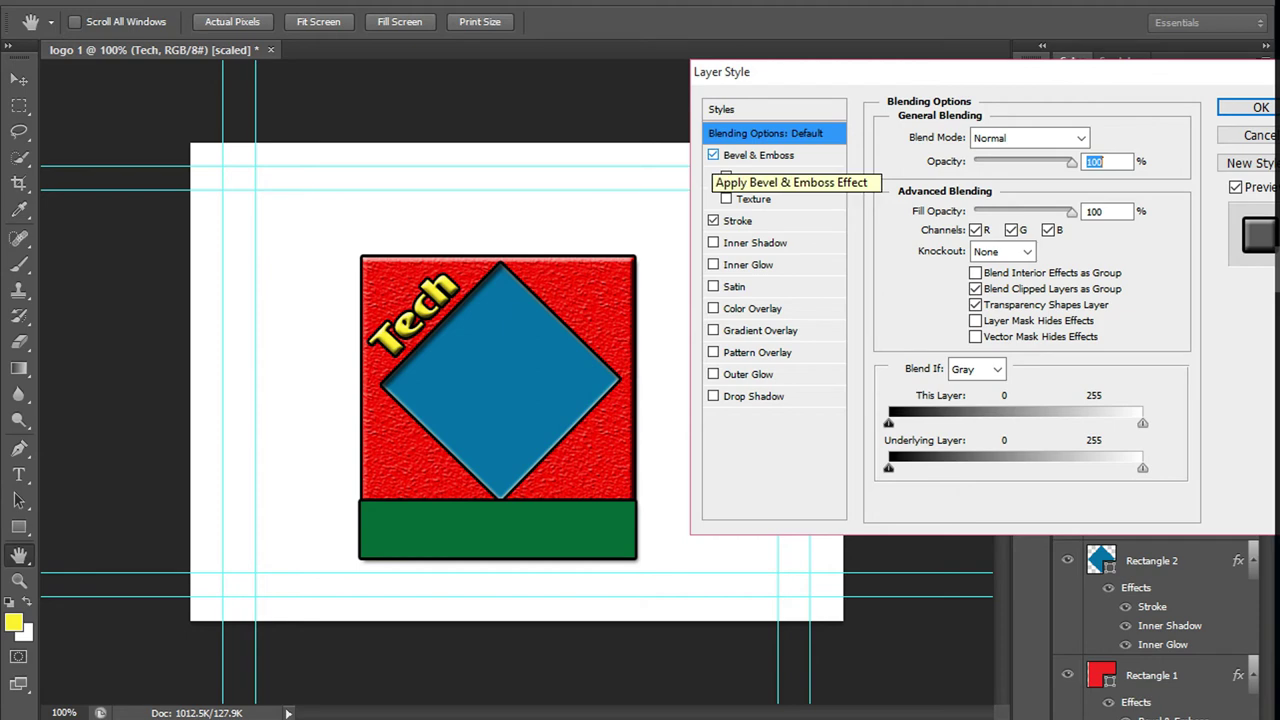
pyautogui.click(1250, 107)
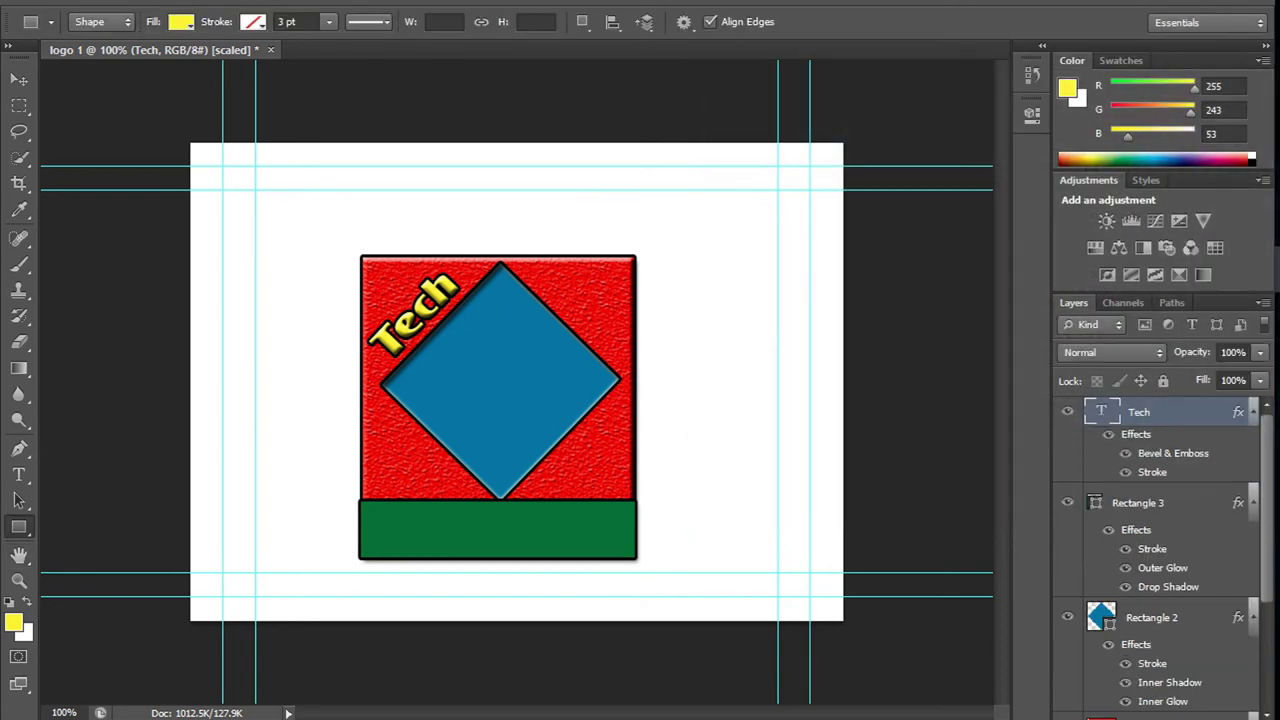
# - Type the word With in the bar's green at the square's upper right
pyautogui.press('t')
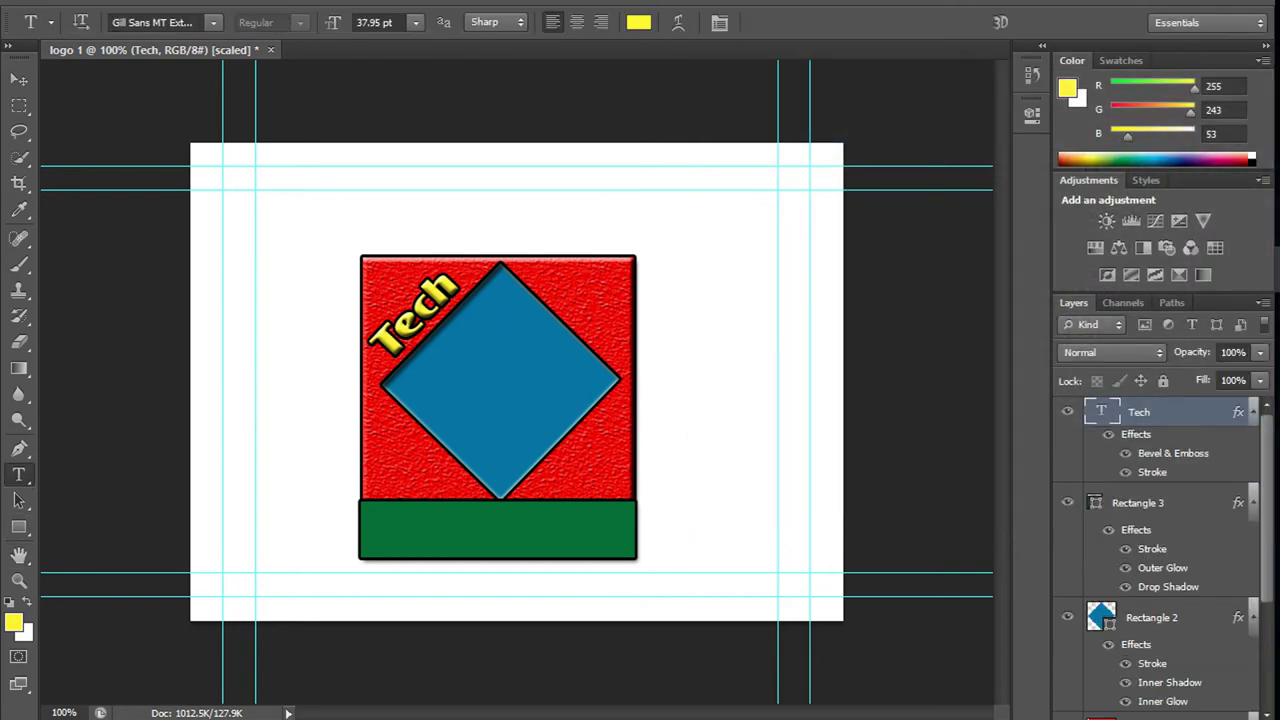
pyautogui.click(538, 289)
pyautogui.write('W')
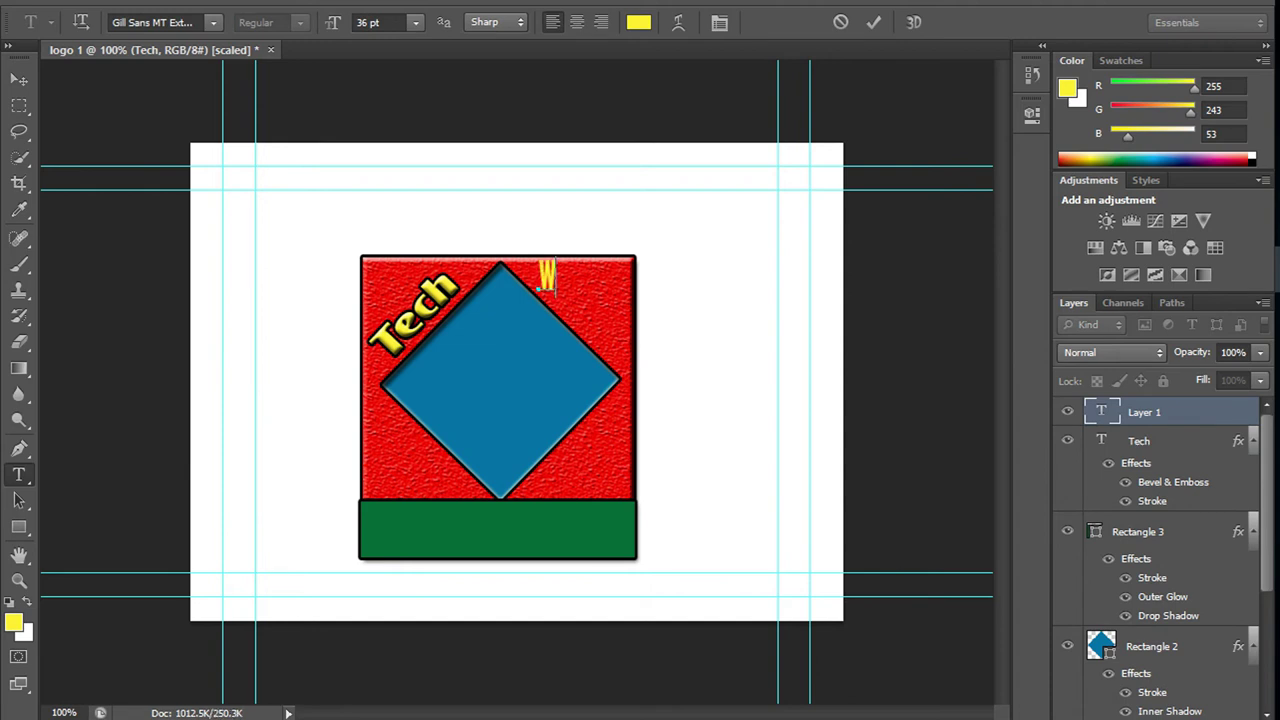
pyautogui.write('ith')
pyautogui.press('BackSpace')
pyautogui.press('BackSpace')
pyautogui.press('BackSpace')
pyautogui.press('BackSpace')
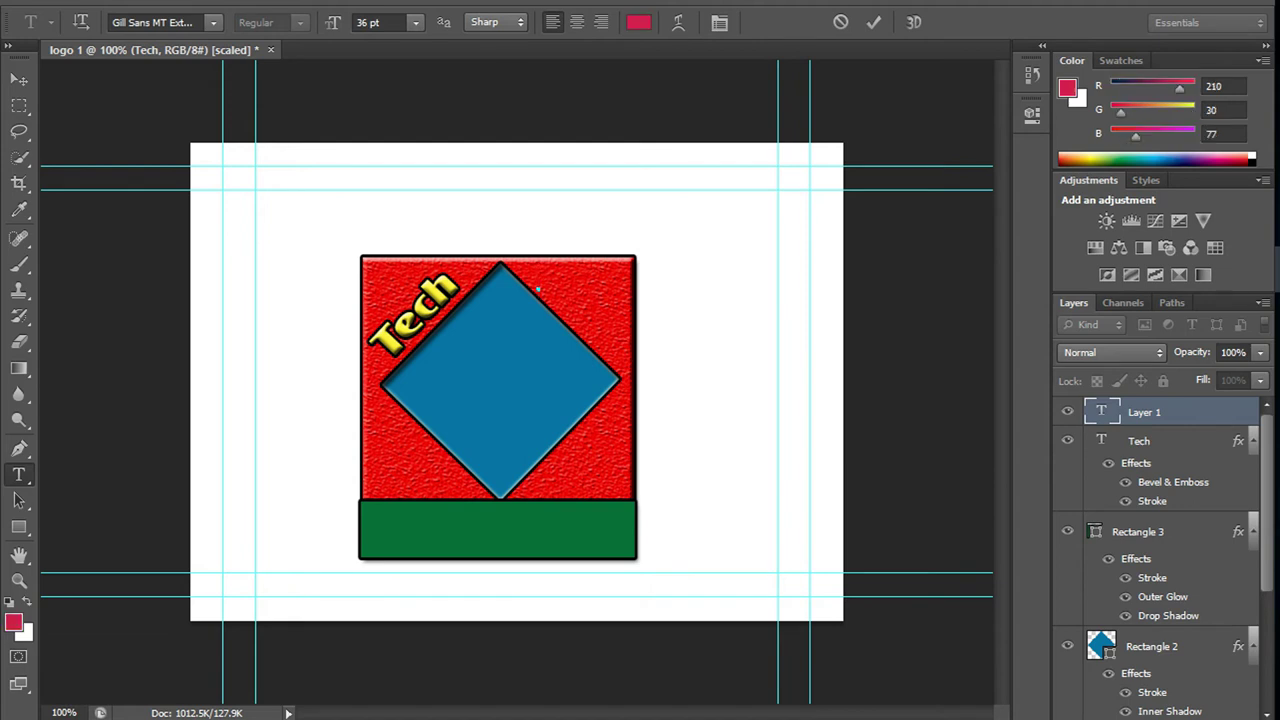
pyautogui.write('Wi')
pyautogui.write('th')
pyautogui.press('BackSpace')
pyautogui.press('BackSpace')
pyautogui.press('BackSpace')
pyautogui.press('BackSpace')
pyautogui.keyDown('alt'); pyautogui.click(538, 290); pyautogui.keyUp('alt')
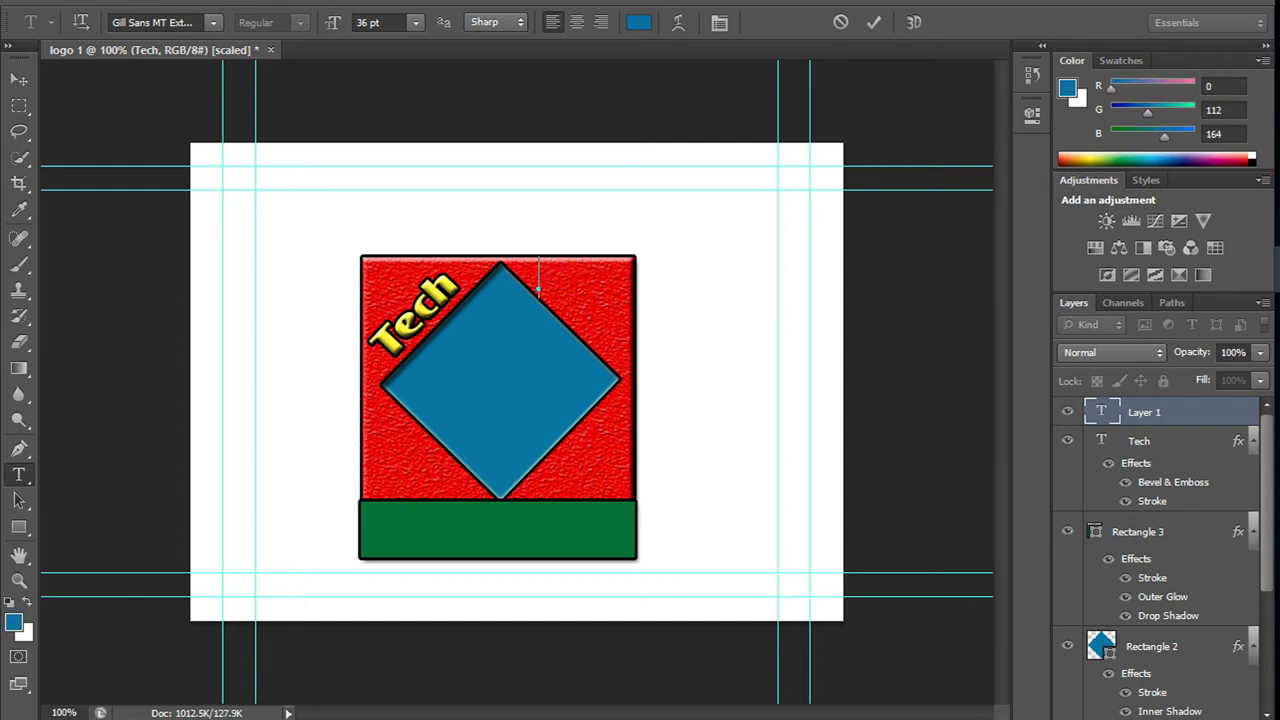
pyautogui.keyDown('alt'); pyautogui.click(497, 528); pyautogui.keyUp('alt')
pyautogui.write('With')
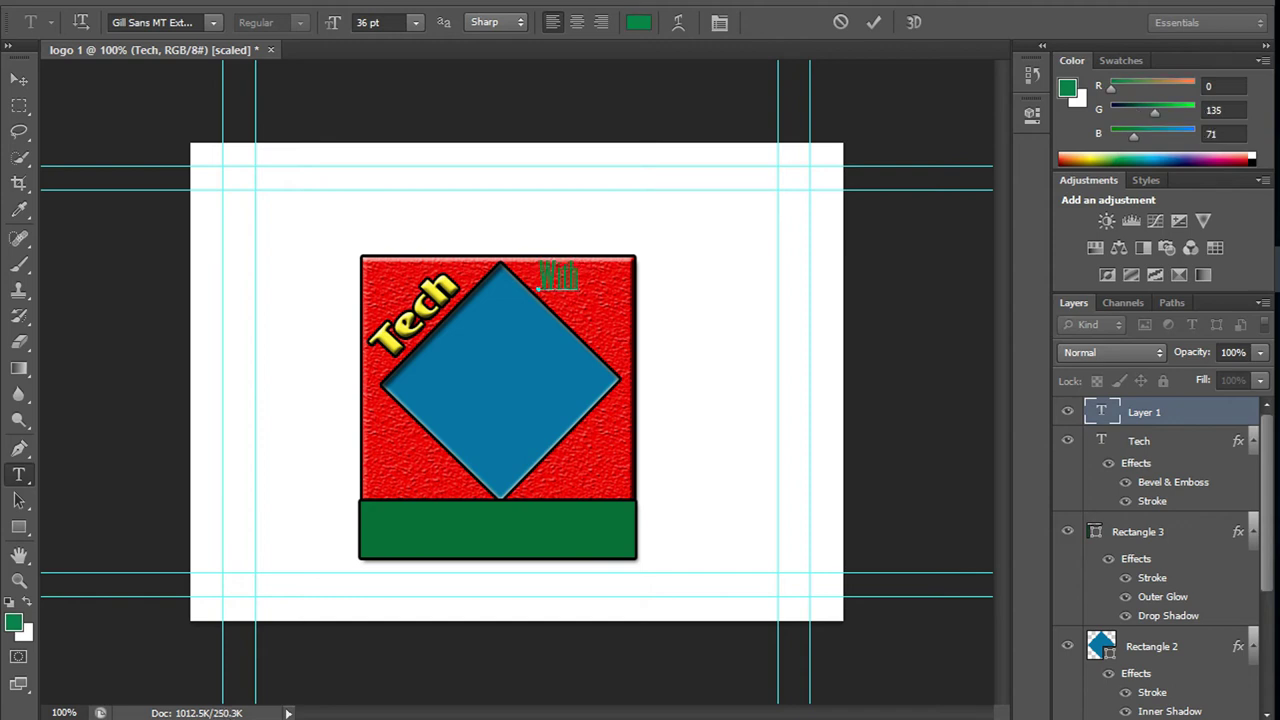
pyautogui.hotkey('ctrl', 'Return')
pyautogui.press('v')
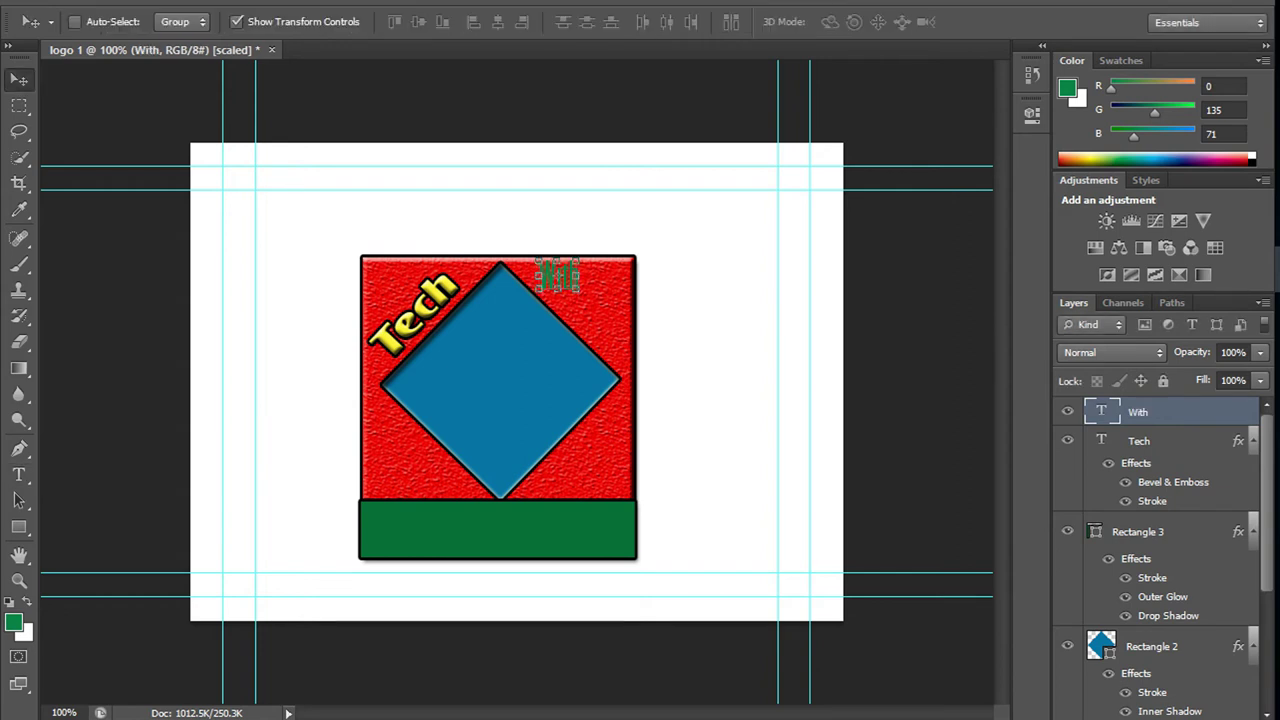
# - Move With down-right, rotate it about 46.5° and stretch it wider, then apply
pyautogui.moveTo(557, 276)
pyautogui.mouseDown()
pyautogui.moveTo(606, 299)
pyautogui.moveTo(634, 333)
pyautogui.mouseUp()
pyautogui.hotkey('ctrl', 't')
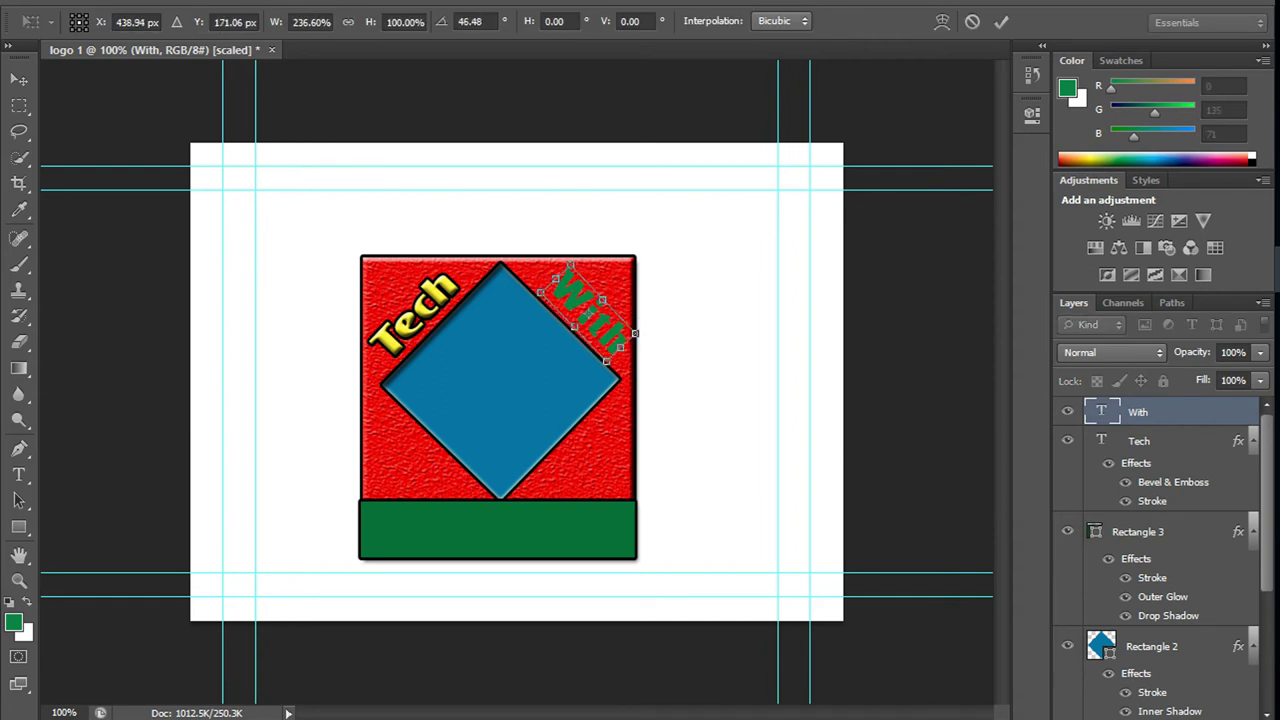
pyautogui.moveTo(570, 264); pyautogui.dragTo(563, 257)
pyautogui.press('v')
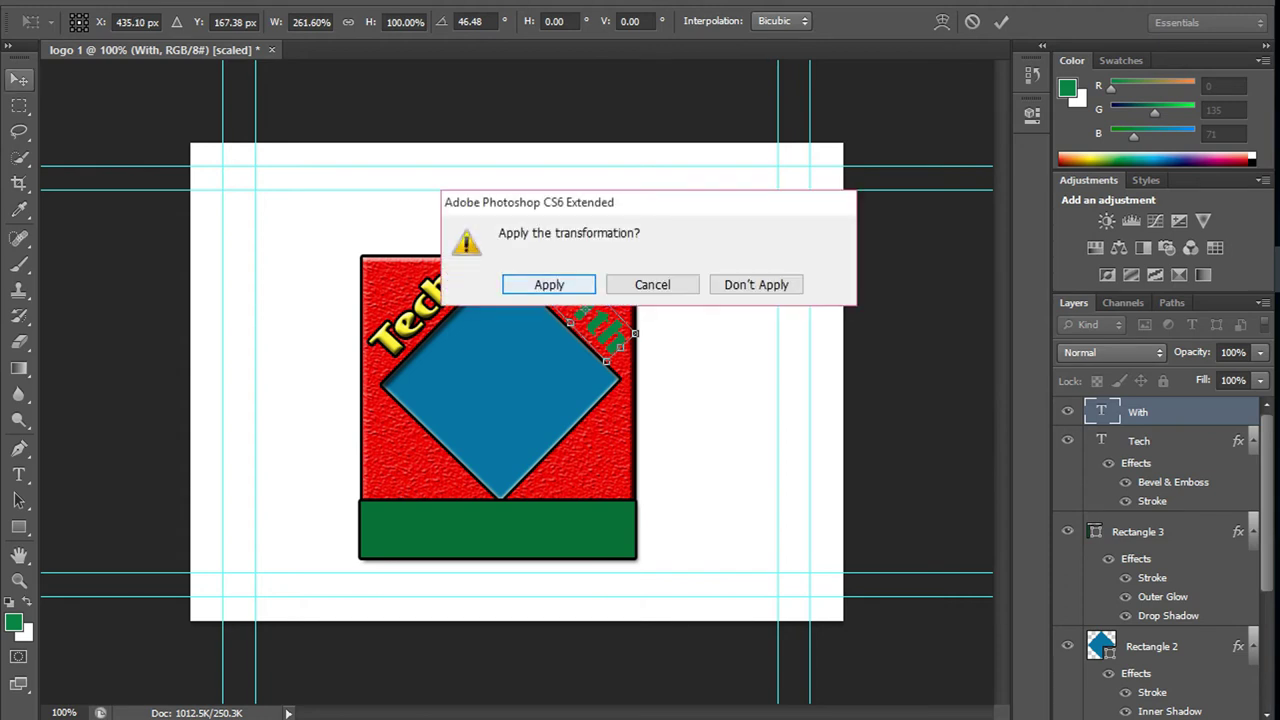
pyautogui.click(555, 284)
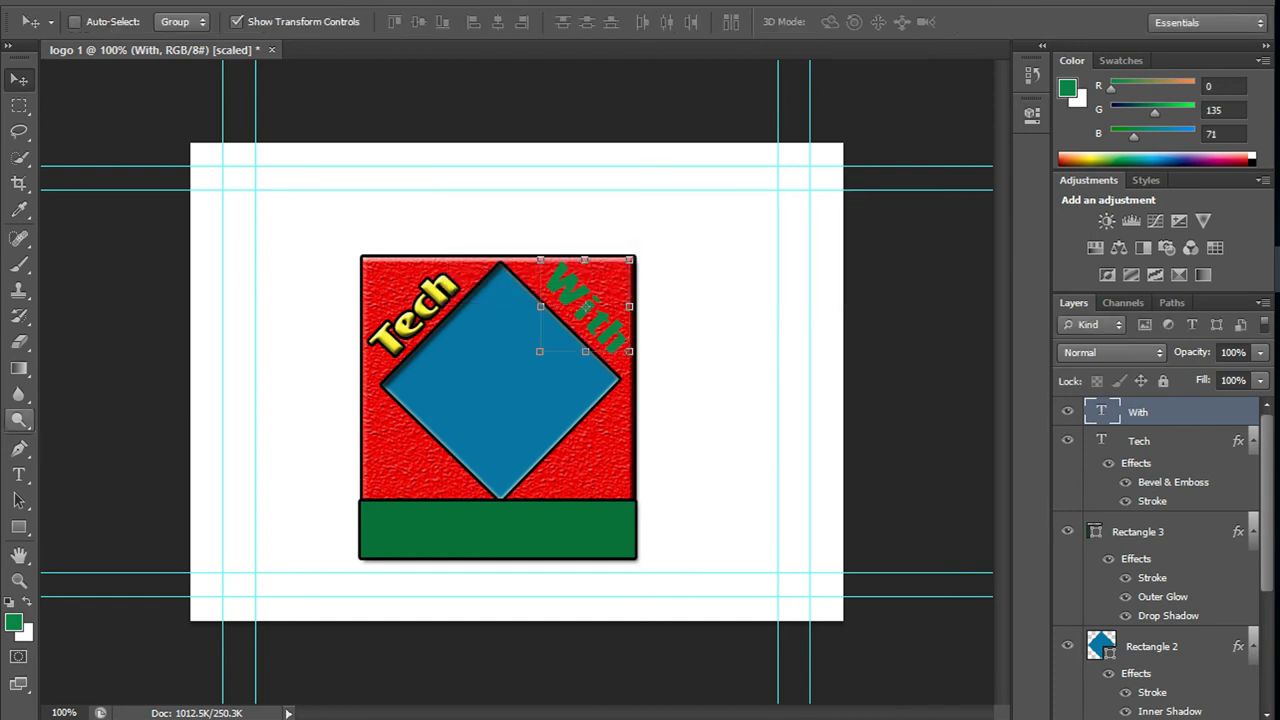
# - Give the With text Stroke and Bevel & Emboss effects, leaving Inner Shadow off
pyautogui.click(19, 527)
pyautogui.rightClick(476, 288)
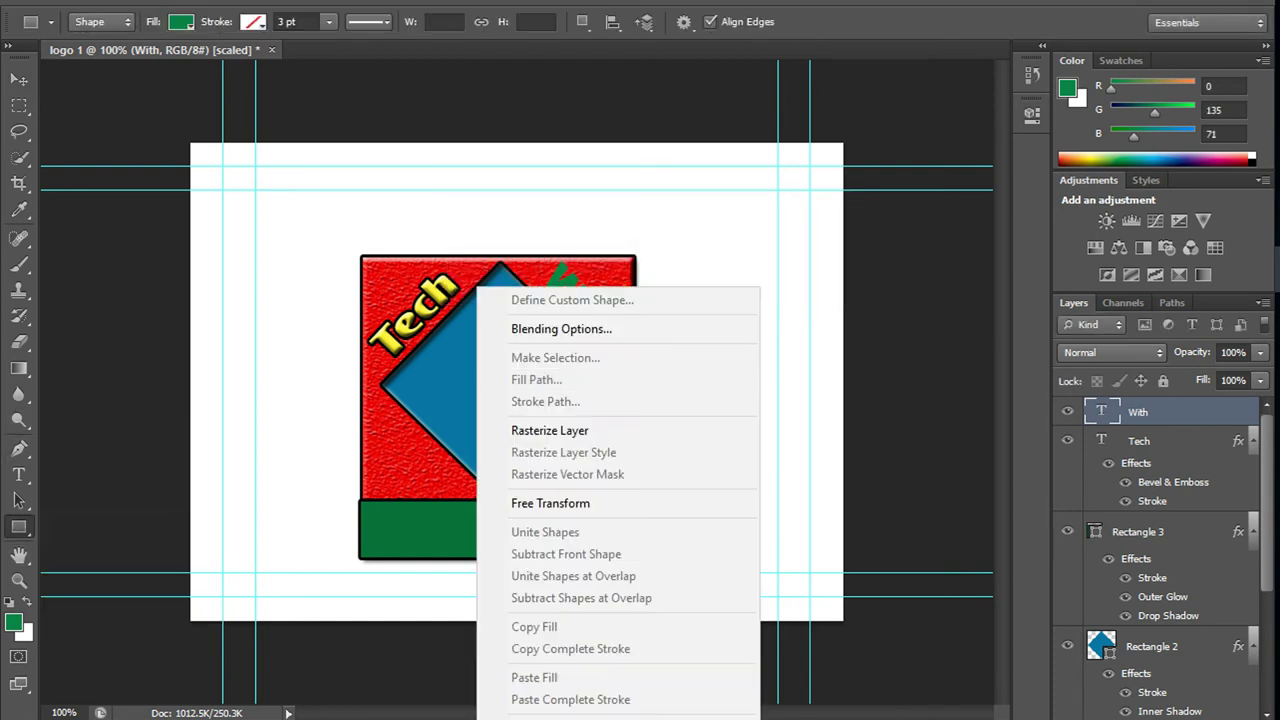
pyautogui.click(590, 328)
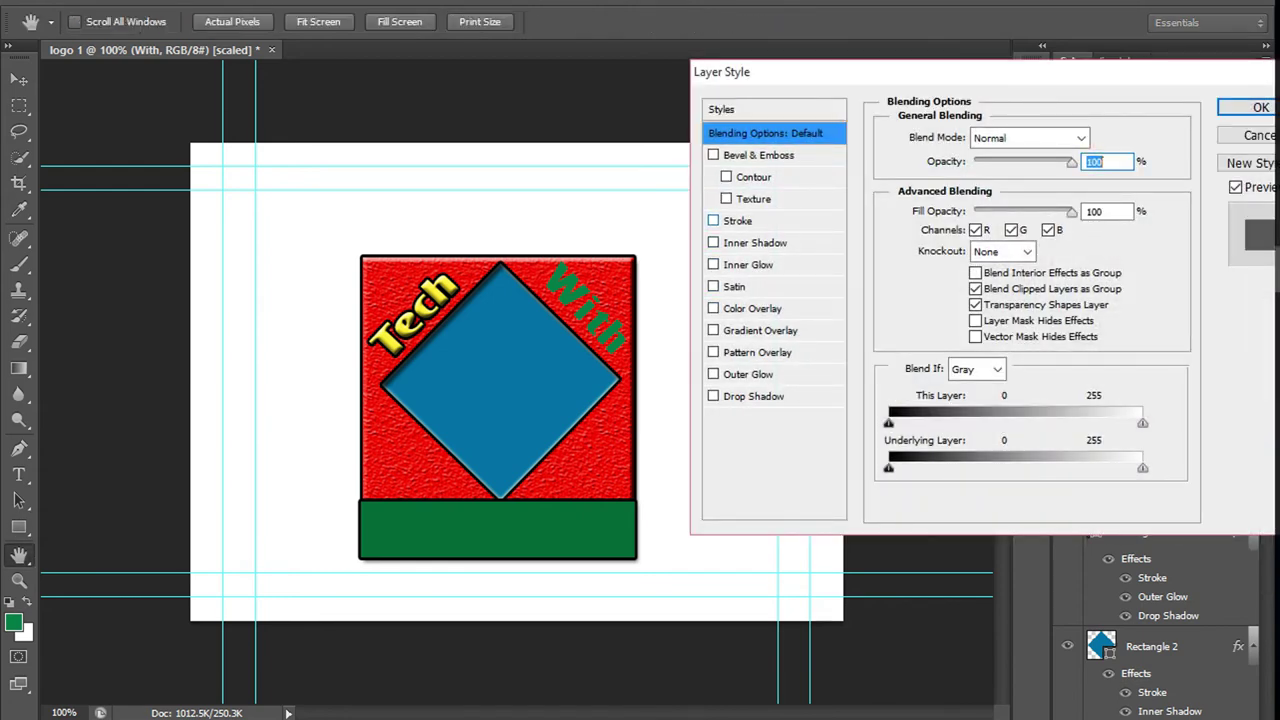
pyautogui.click(713, 220)
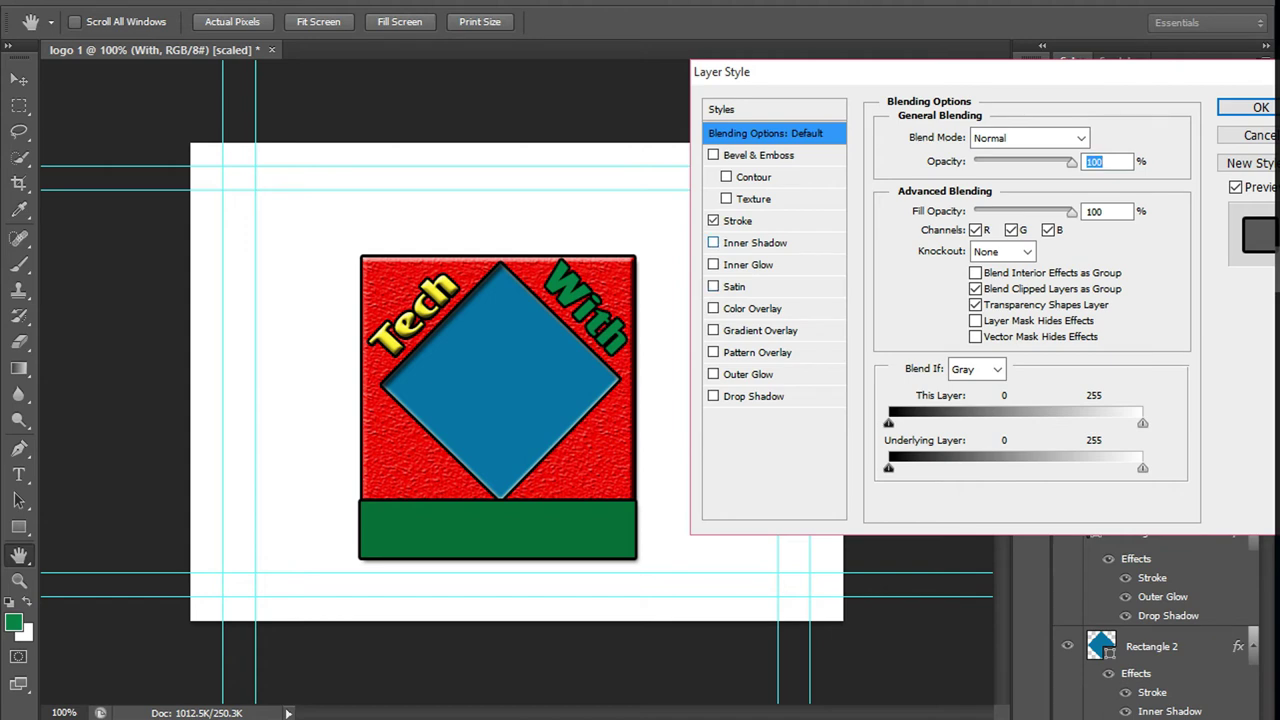
pyautogui.click(713, 242)
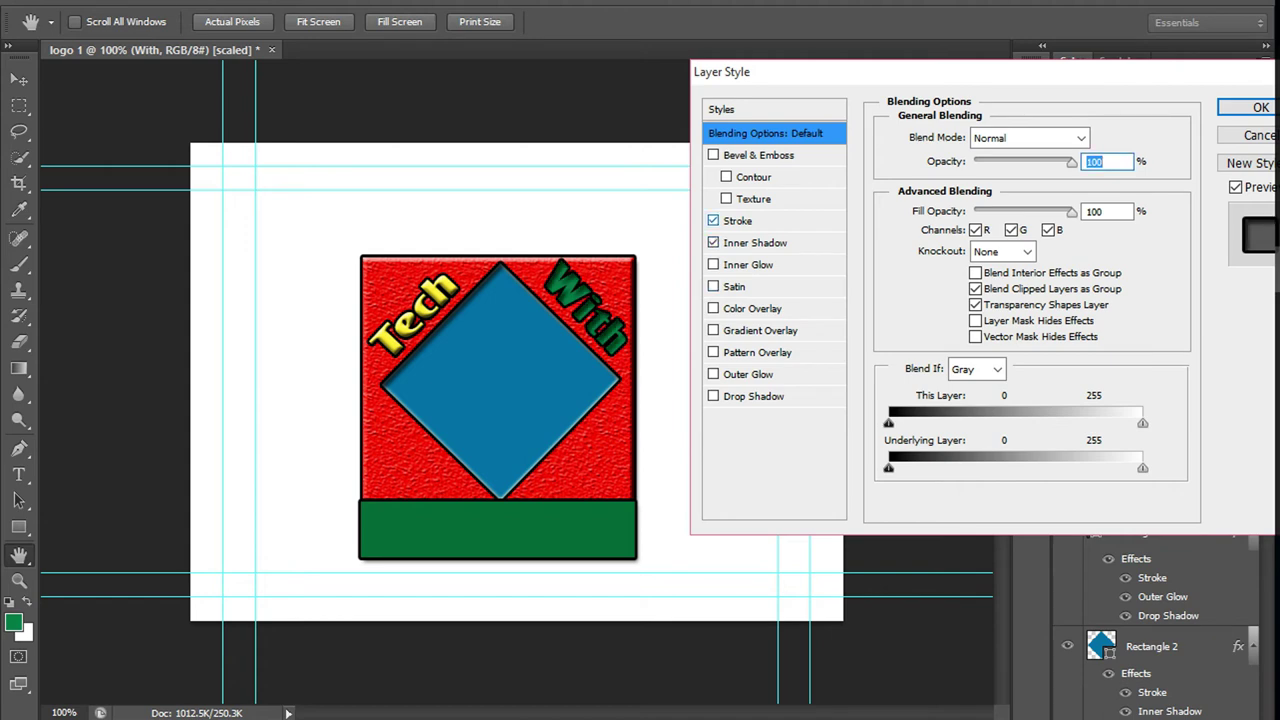
pyautogui.click(713, 242)
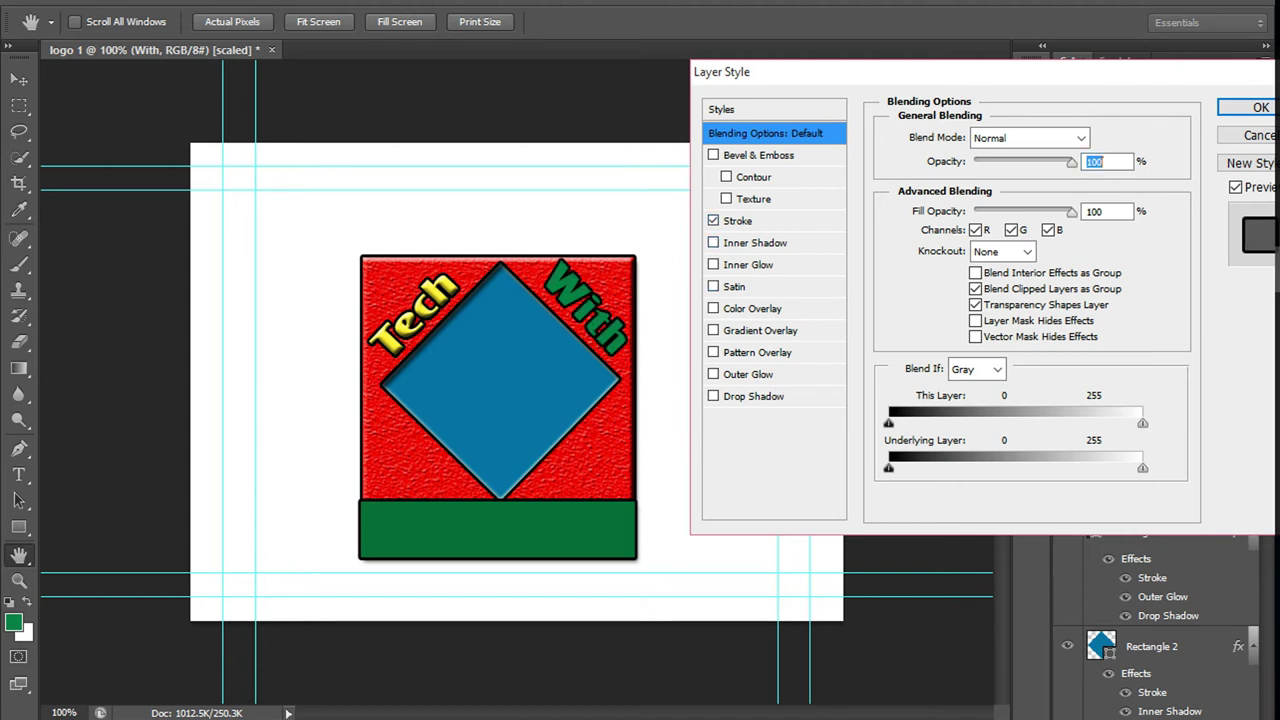
pyautogui.click(713, 155)
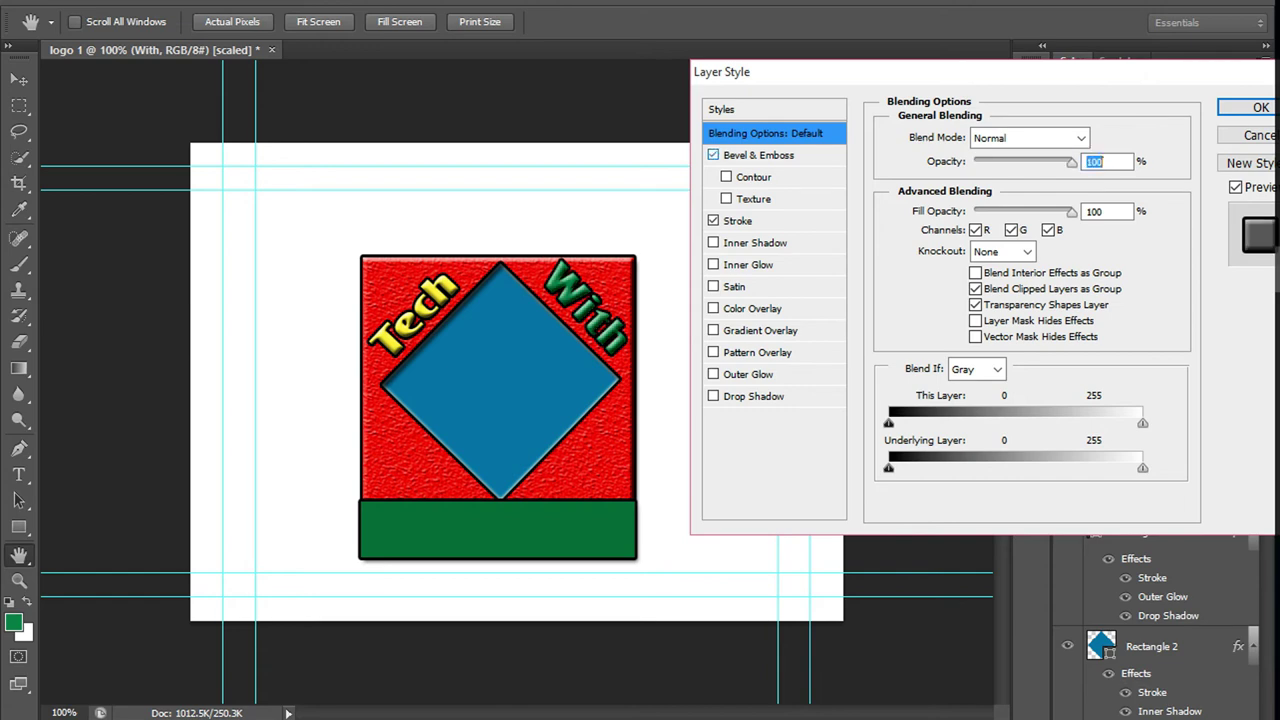
pyautogui.click(1247, 107)
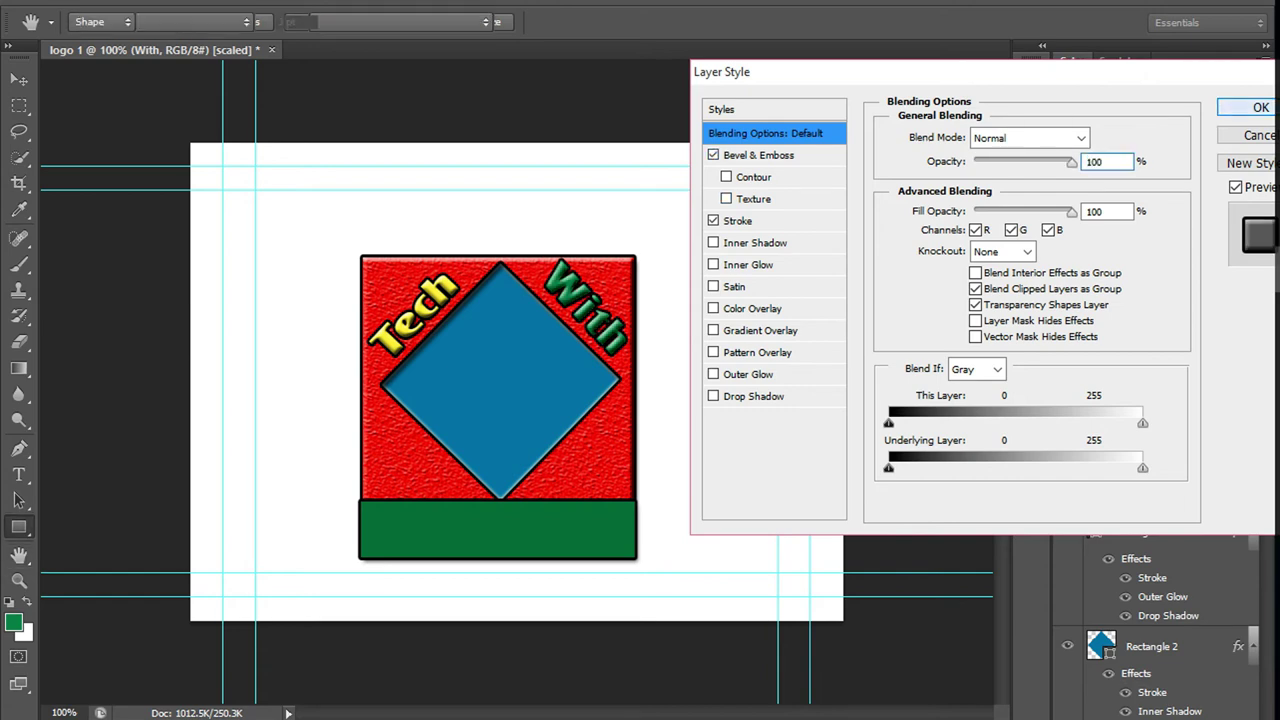
pyautogui.click(19, 80)
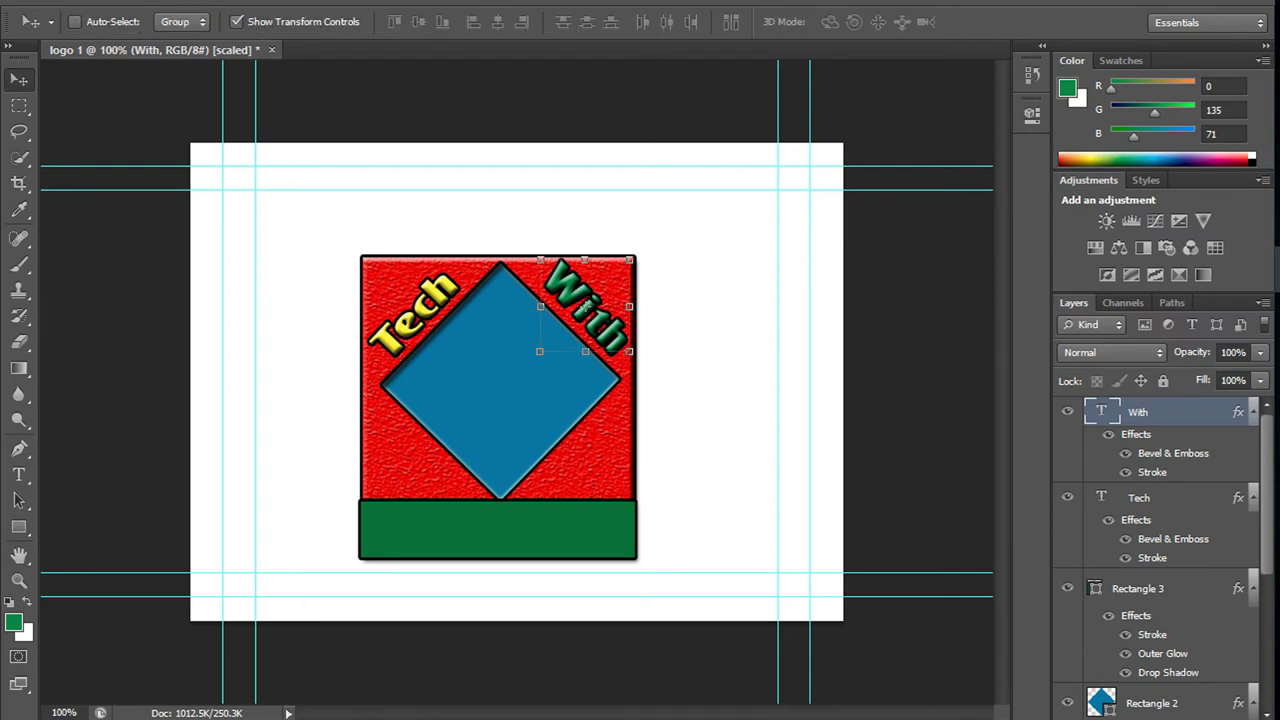
# - Scale With slightly smaller and shift it a little left and down
pyautogui.hotkey('ctrl', 't')
pyautogui.moveTo(630, 305)
pyautogui.mouseDown()
pyautogui.moveTo(645, 306)
pyautogui.moveTo(634, 306)
pyautogui.mouseUp()
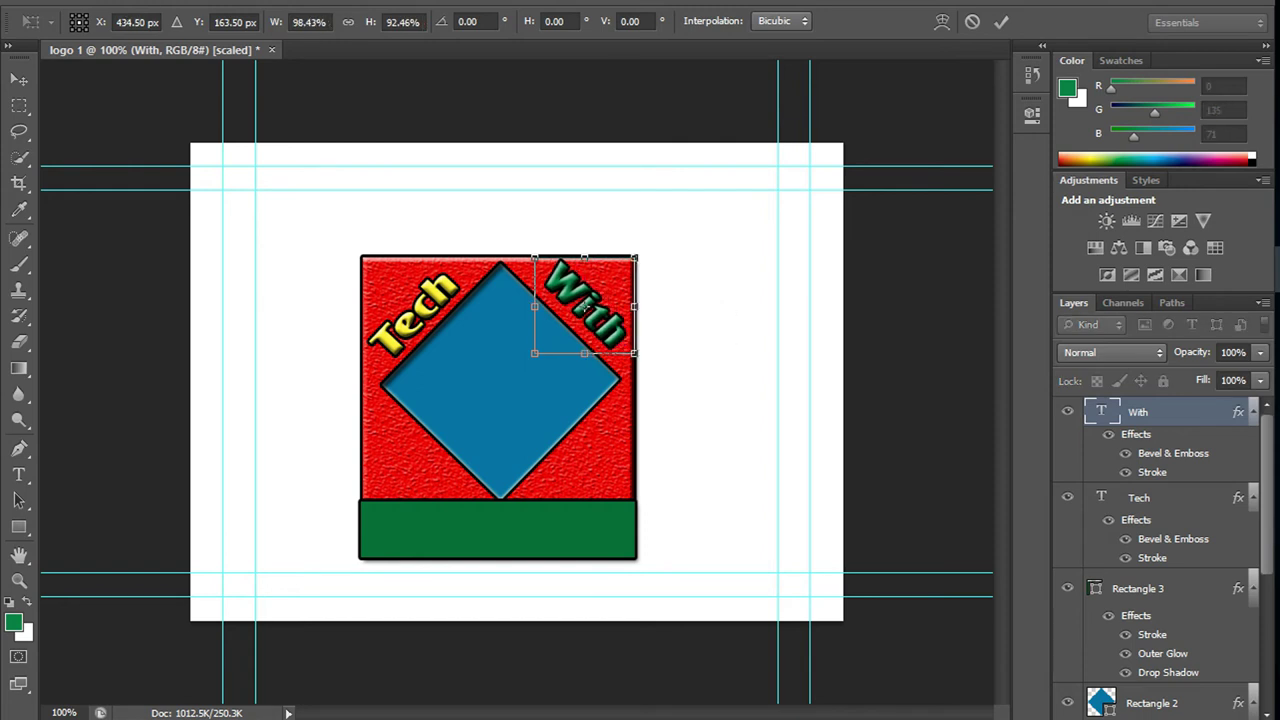
pyautogui.moveTo(585, 308); pyautogui.dragTo(583, 311)
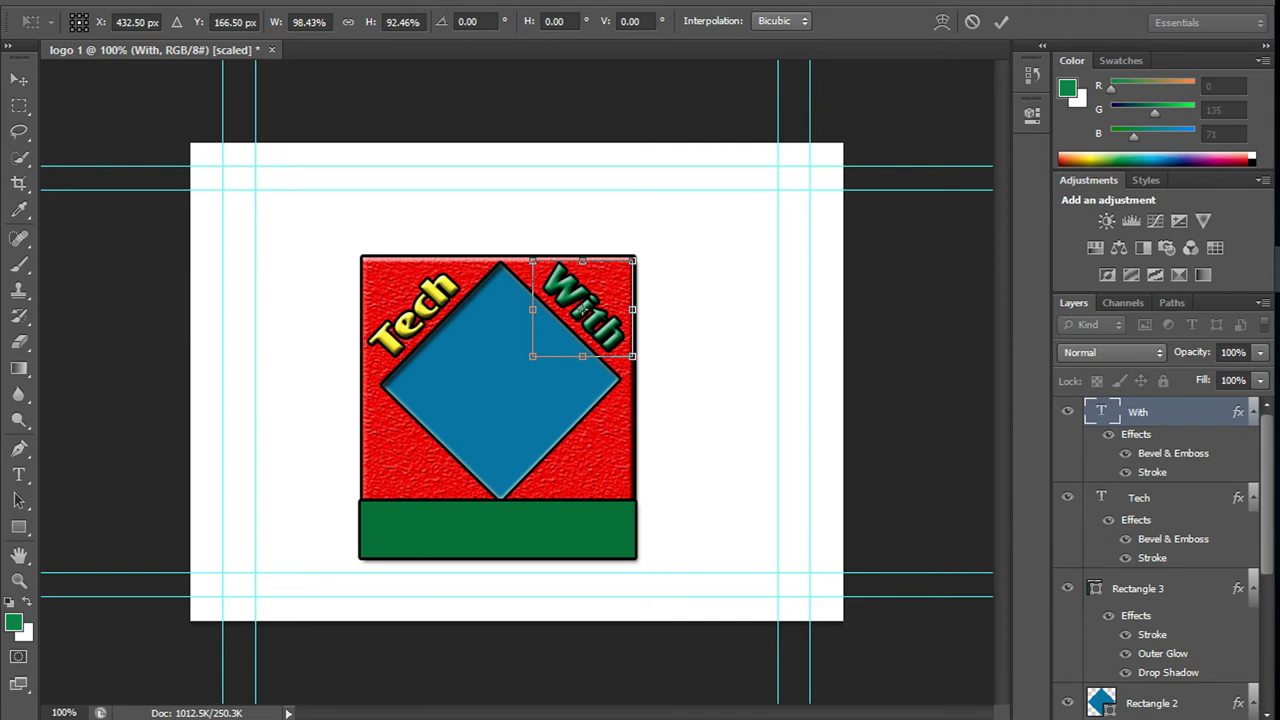
pyautogui.press('v')
pyautogui.press('Return')
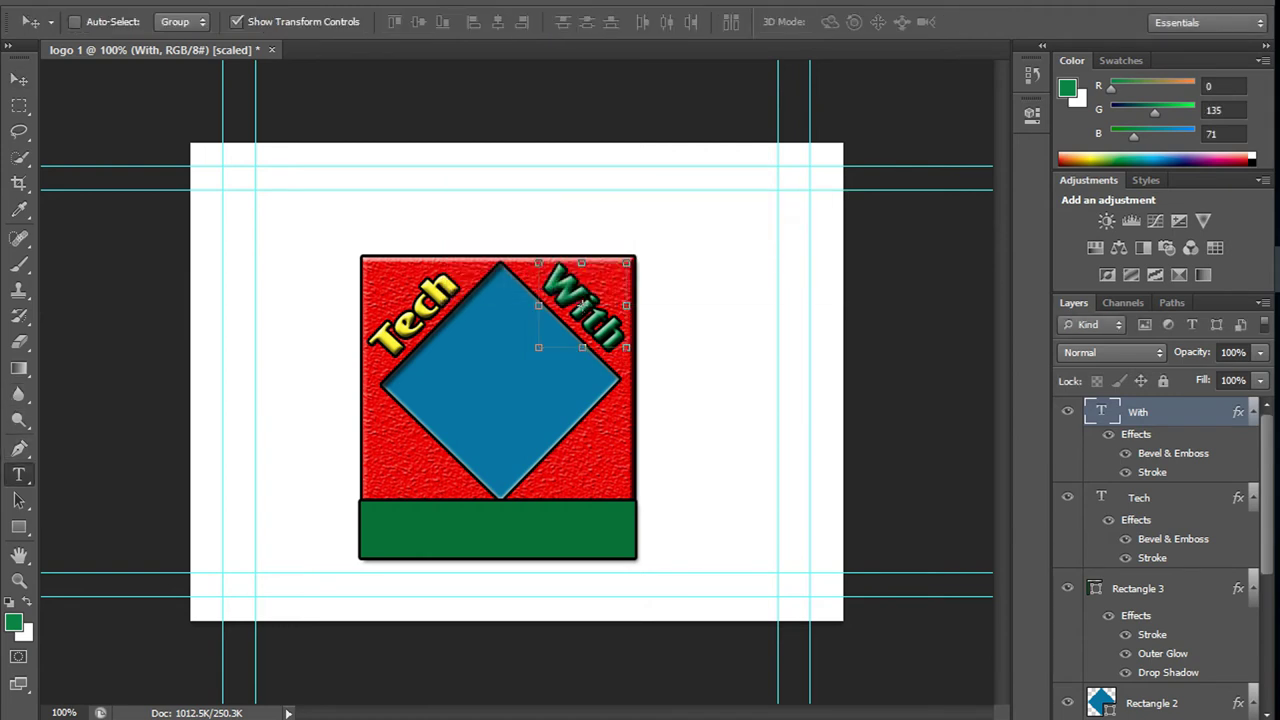
# - Type the word Dawood in blue near the diamond's lower-left edge
pyautogui.press('t')
pyautogui.click(381, 437)
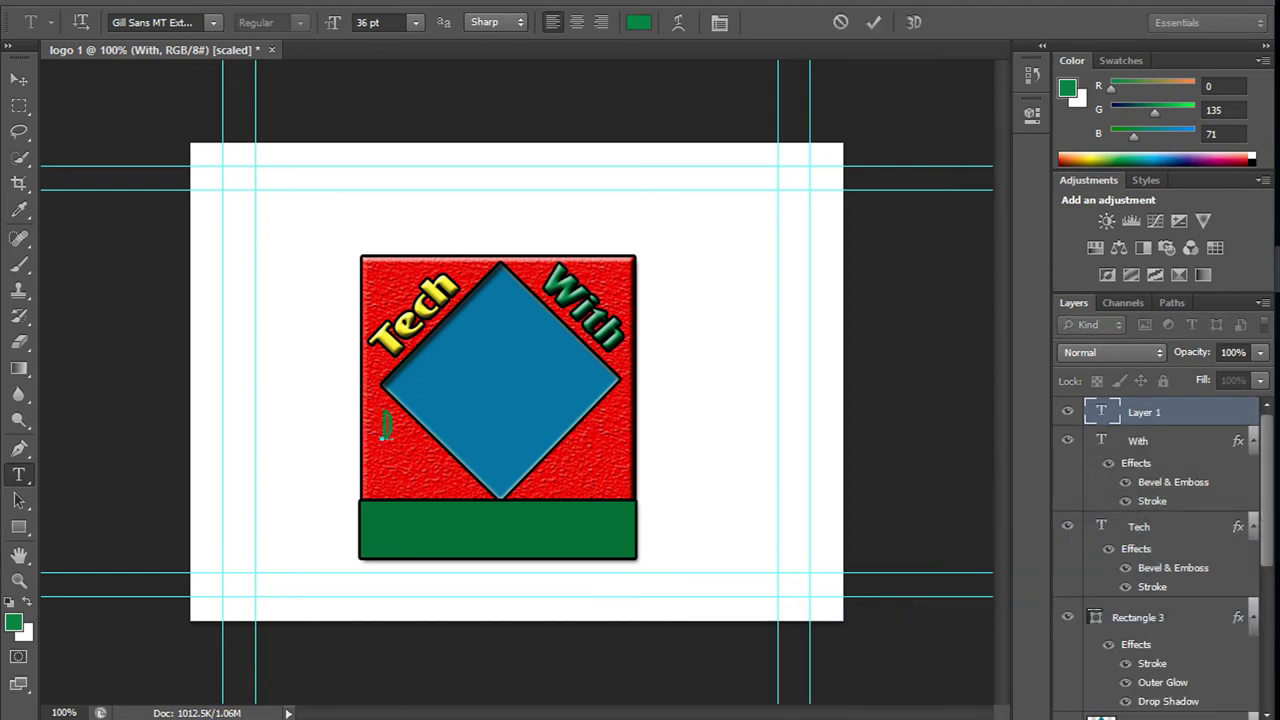
pyautogui.write('Dawood')
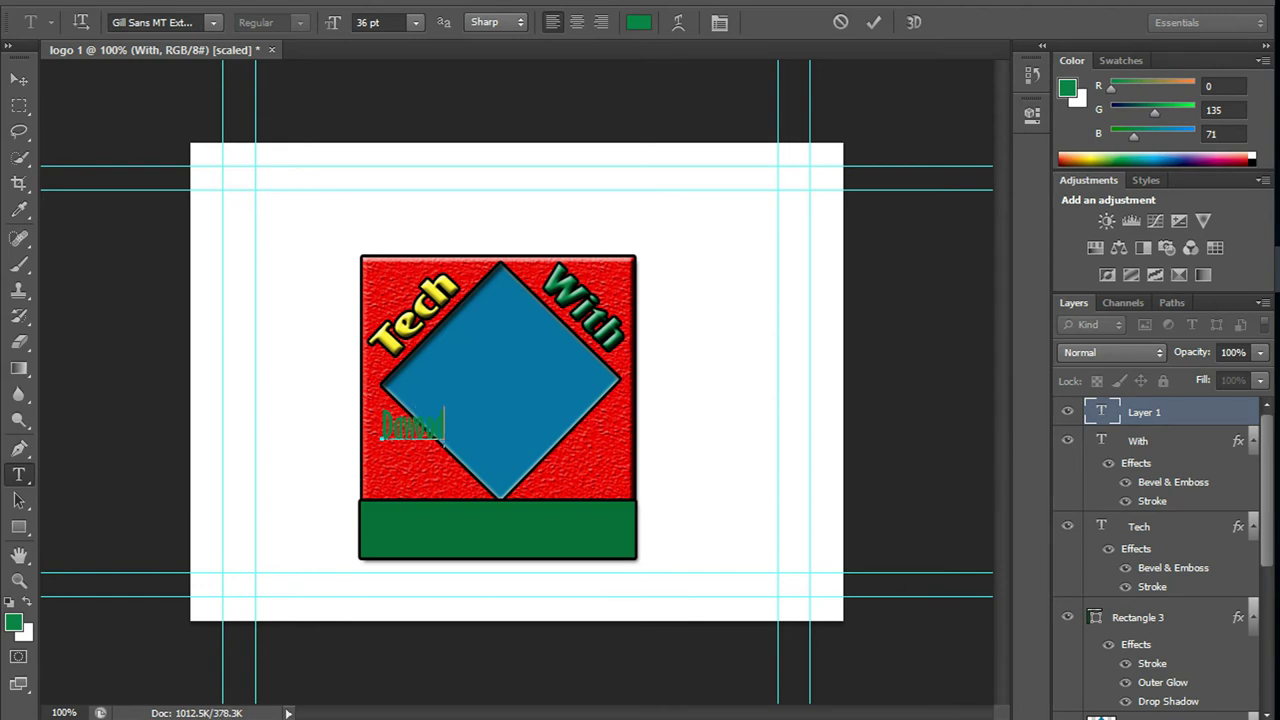
pyautogui.press('BackSpace')
pyautogui.press('BackSpace')
pyautogui.press('BackSpace')
pyautogui.press('BackSpace')
pyautogui.press('BackSpace')
pyautogui.press('BackSpace')
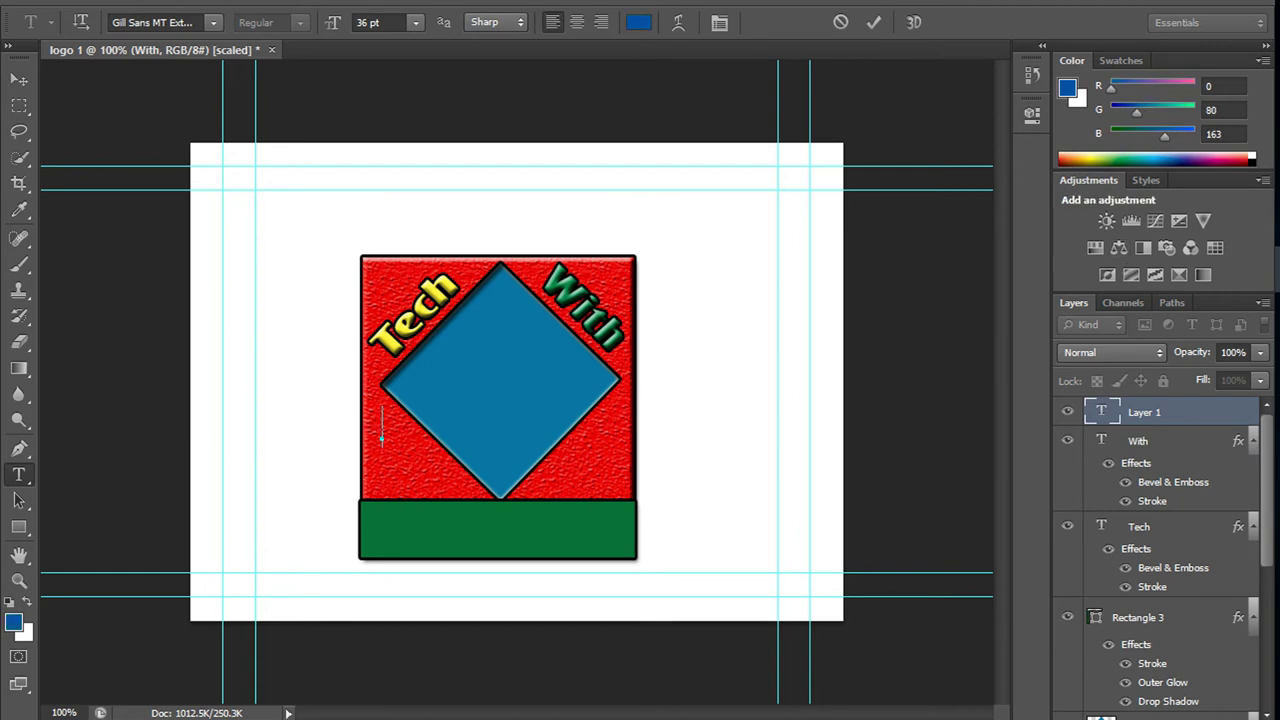
pyautogui.write('Ti')
pyautogui.write('wood')
pyautogui.click(19, 78)
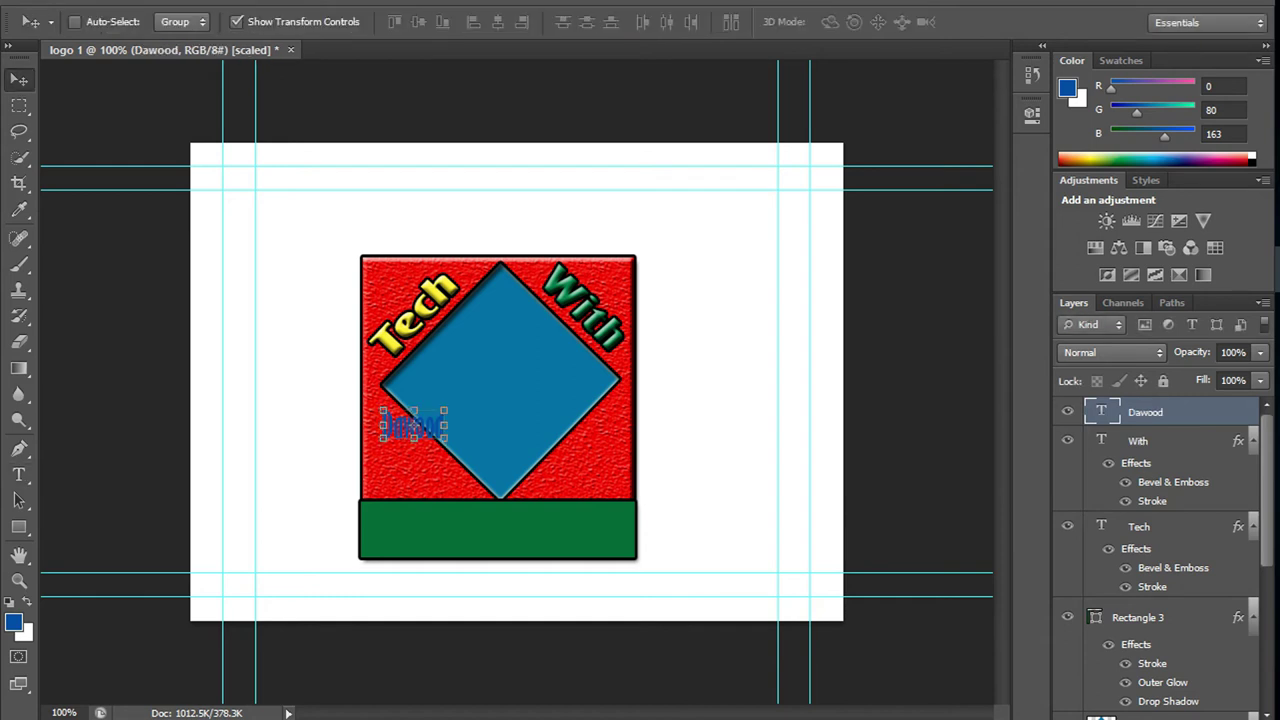
# - Rotate Dawood about 46° along the diamond edge and stretch it wider
pyautogui.moveTo(452, 444)
pyautogui.mouseDown()
pyautogui.moveTo(465, 425)
pyautogui.moveTo(404, 434)
pyautogui.moveTo(455, 486)
pyautogui.mouseUp()
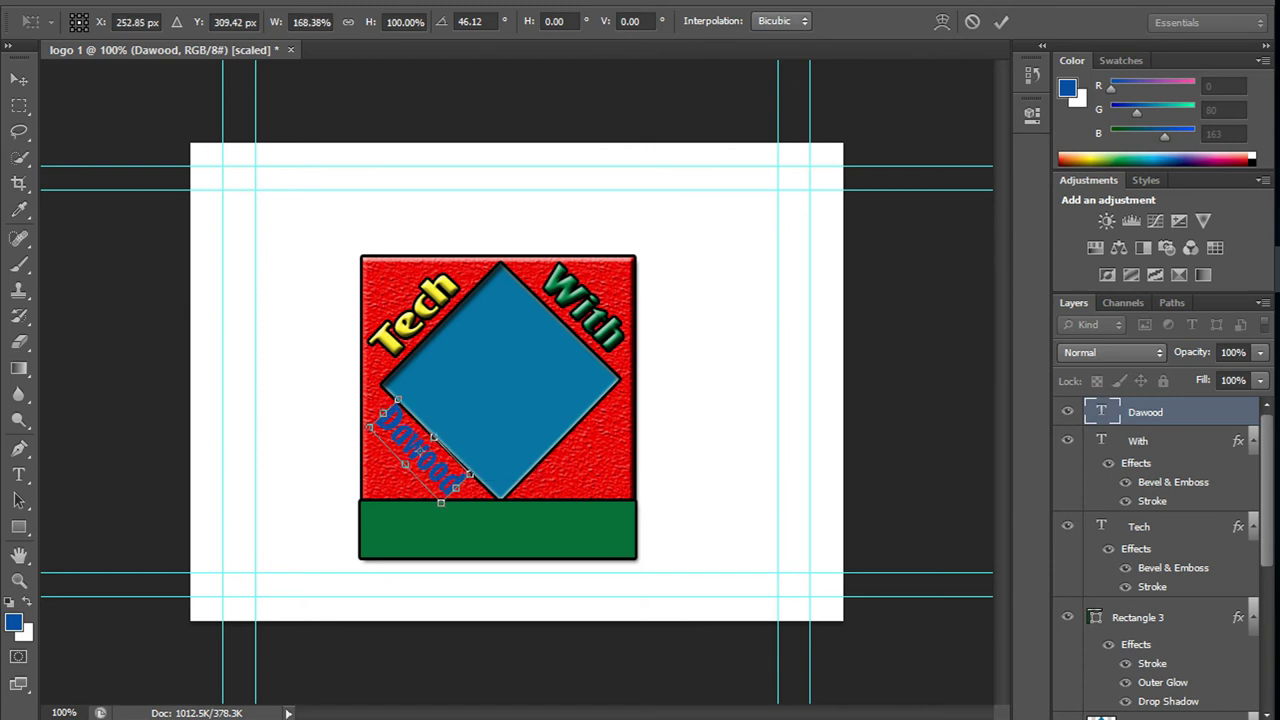
pyautogui.moveTo(383, 412); pyautogui.dragTo(380, 410)
pyautogui.press('v')
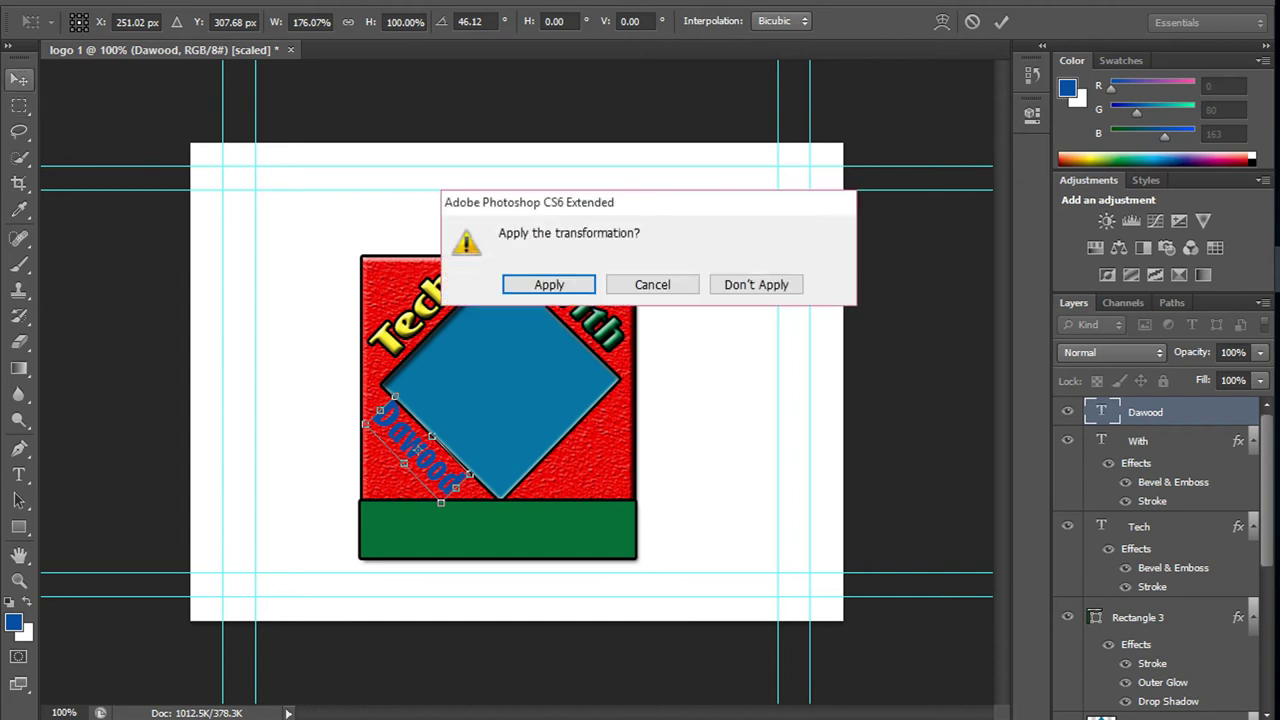
pyautogui.click(549, 284)
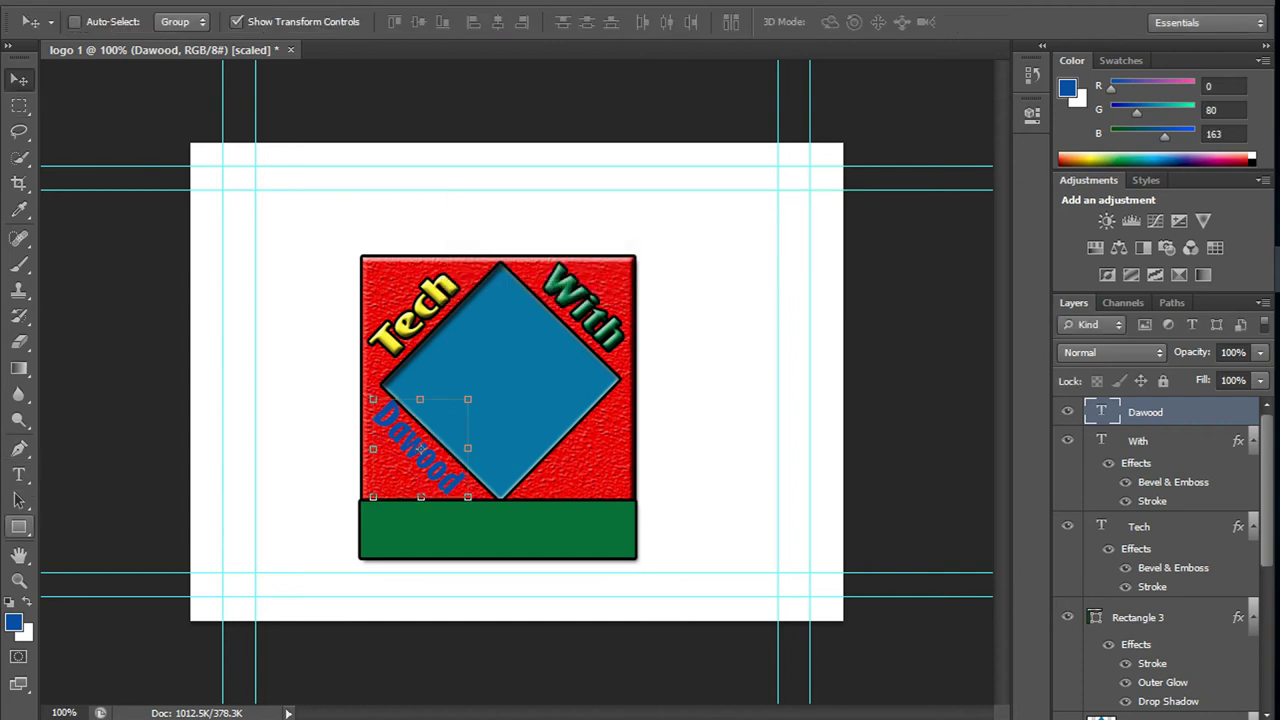
# - Open the Blending Options for the Dawood text layer
pyautogui.press('u')
pyautogui.rightClick(444, 468)
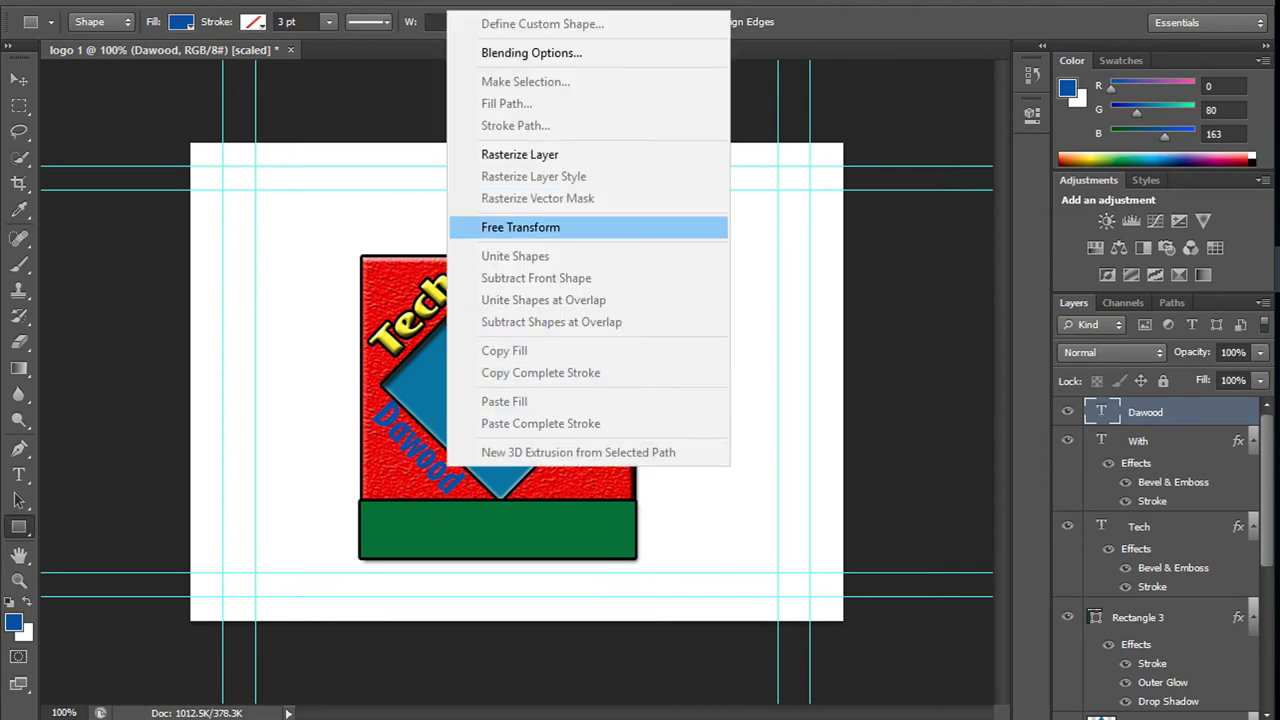
pyautogui.click(531, 52)
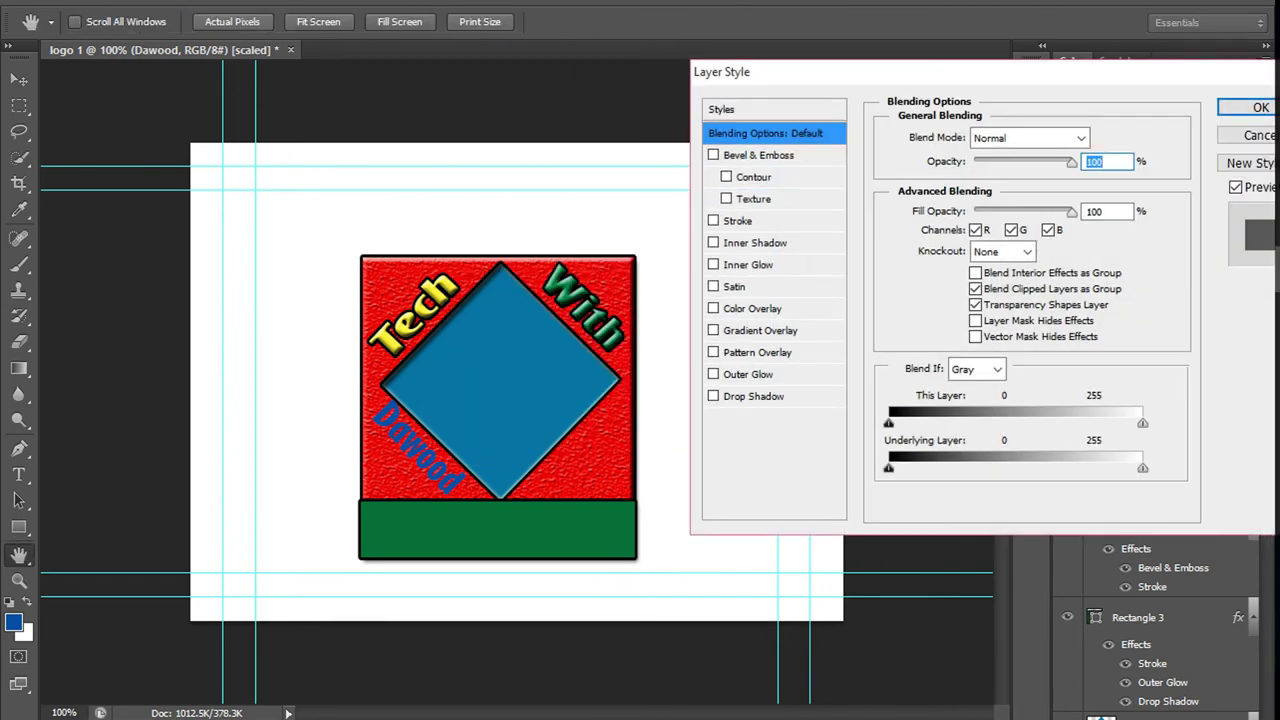
# - Enable Bevel & Emboss and Stroke in Dawood's Layer Style and confirm
pyautogui.click(713, 155)
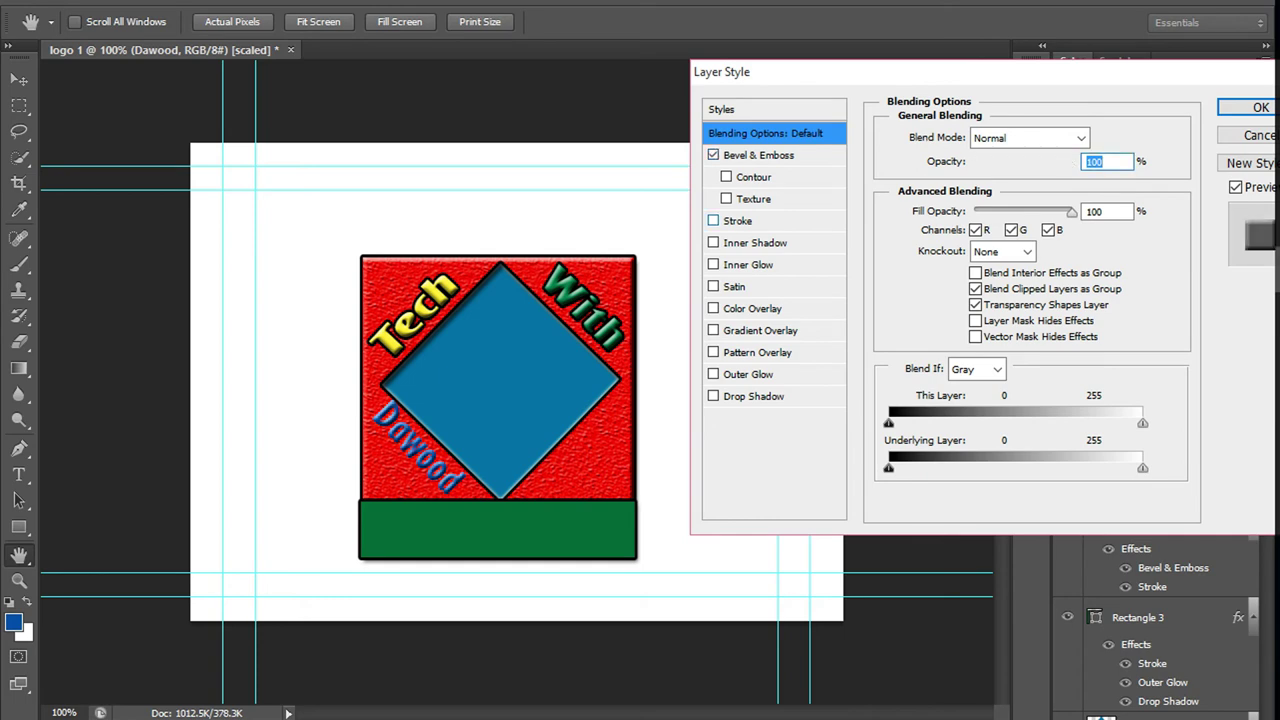
pyautogui.click(713, 220)
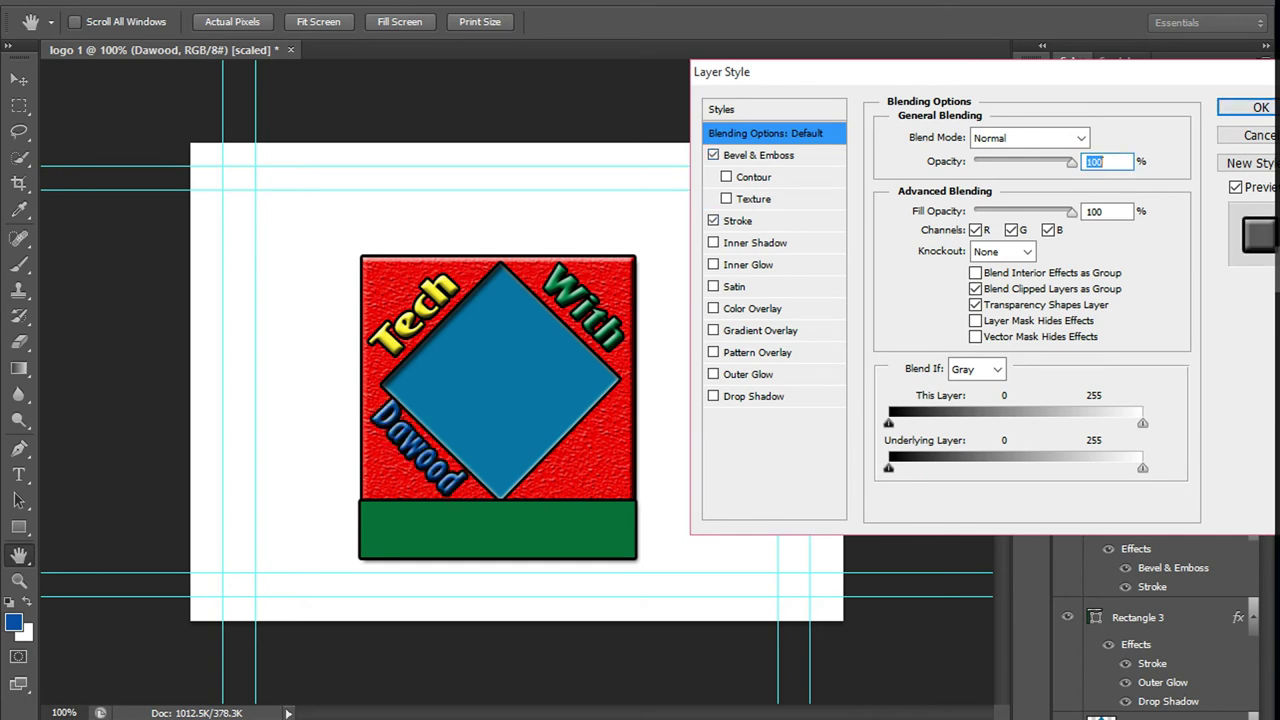
pyautogui.press('Return')
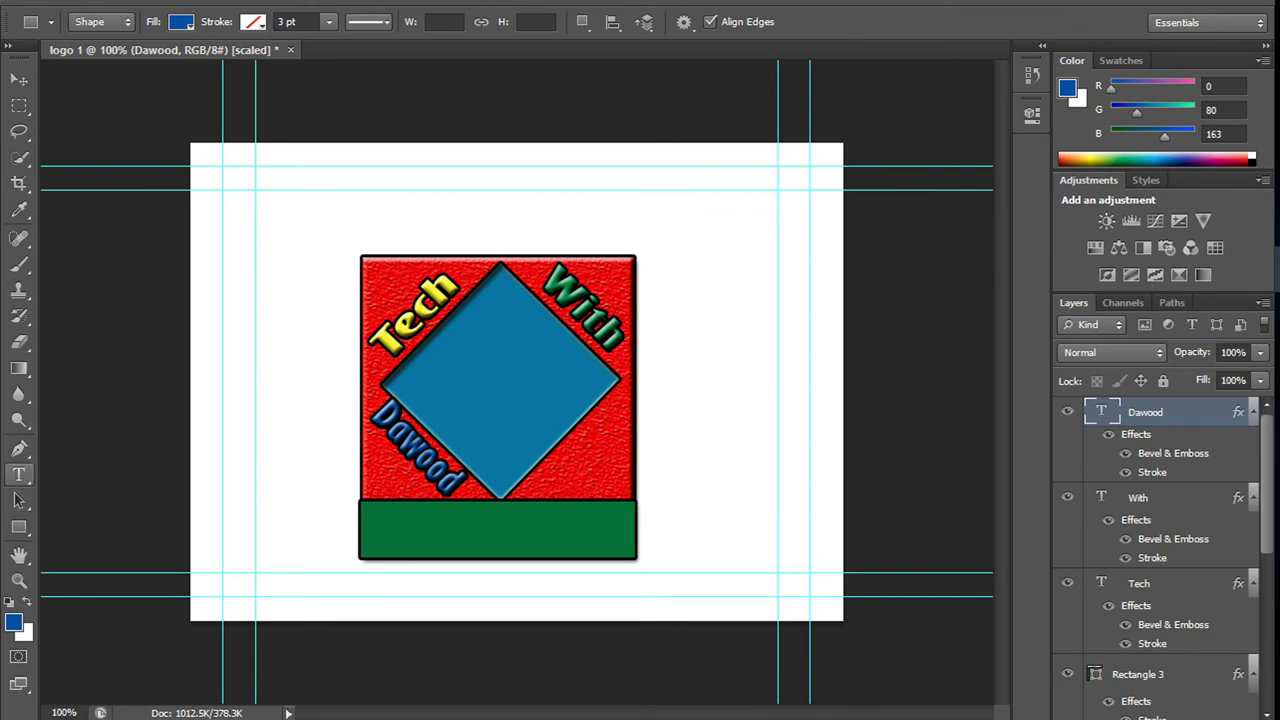
# - Type the word Ahmed in cyan at the diamond's lower-right edge
pyautogui.press('t')
pyautogui.click(544, 452)
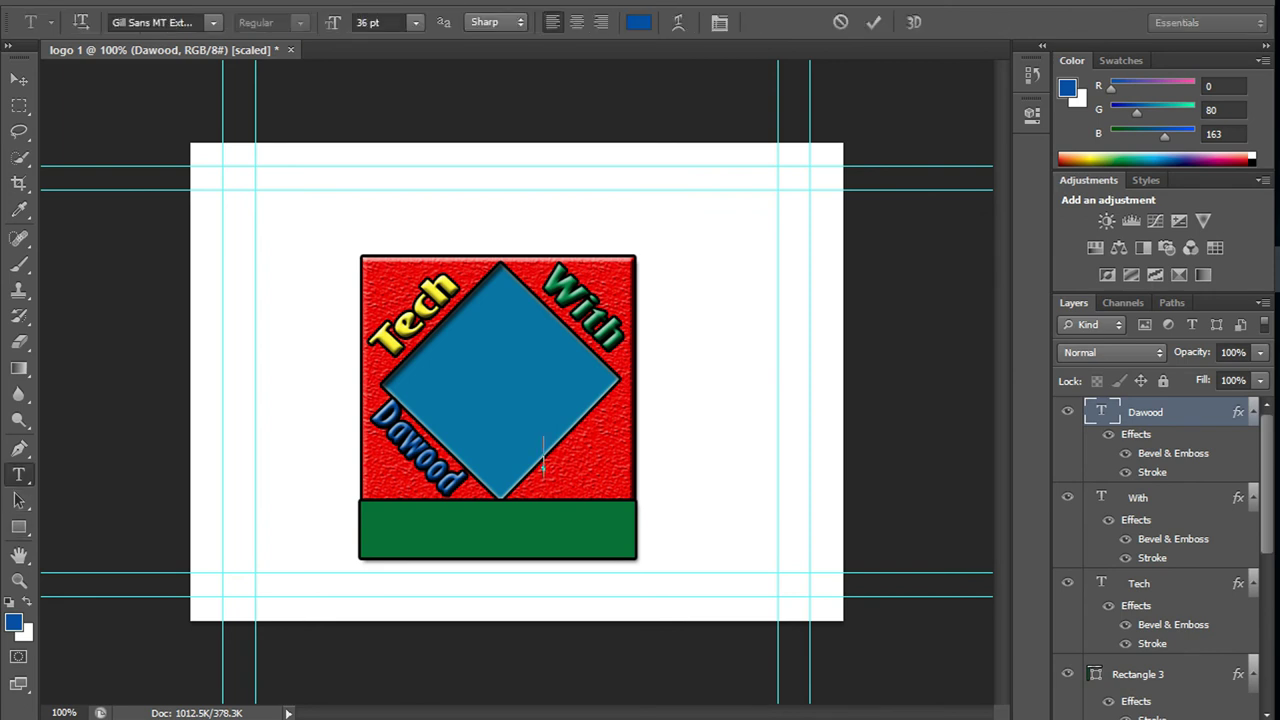
pyautogui.write('A')
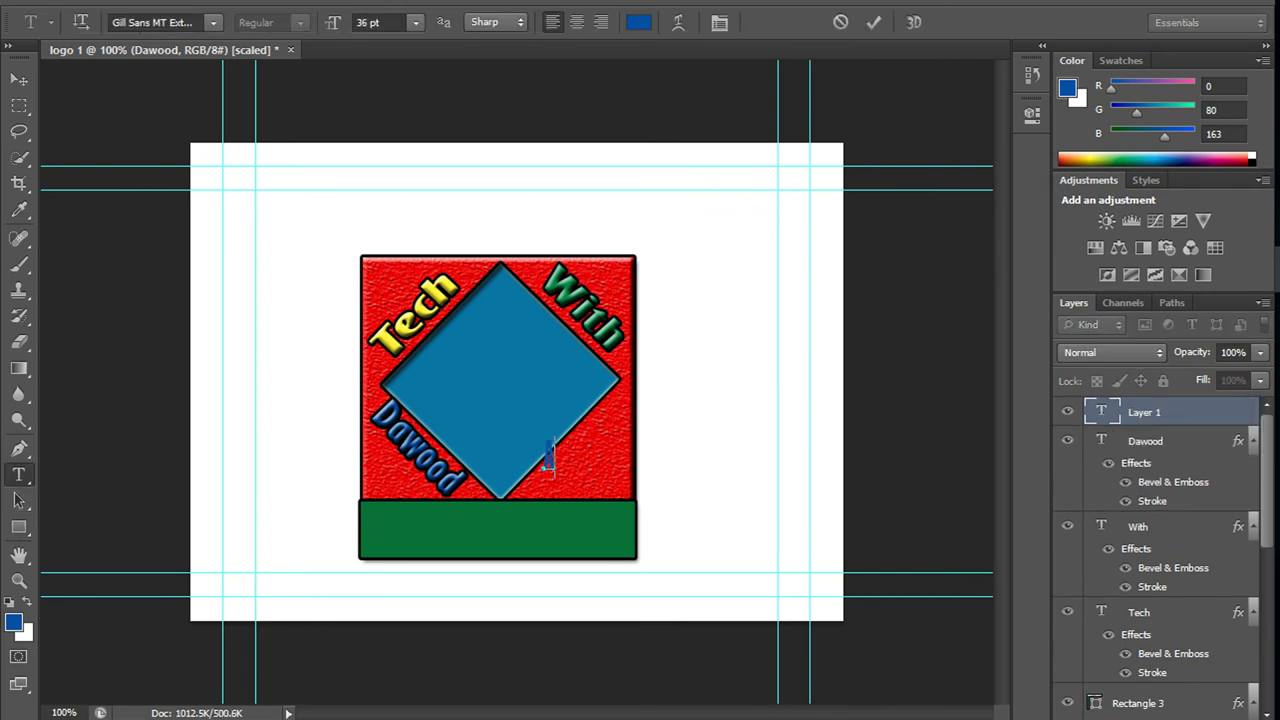
pyautogui.press('BackSpace')
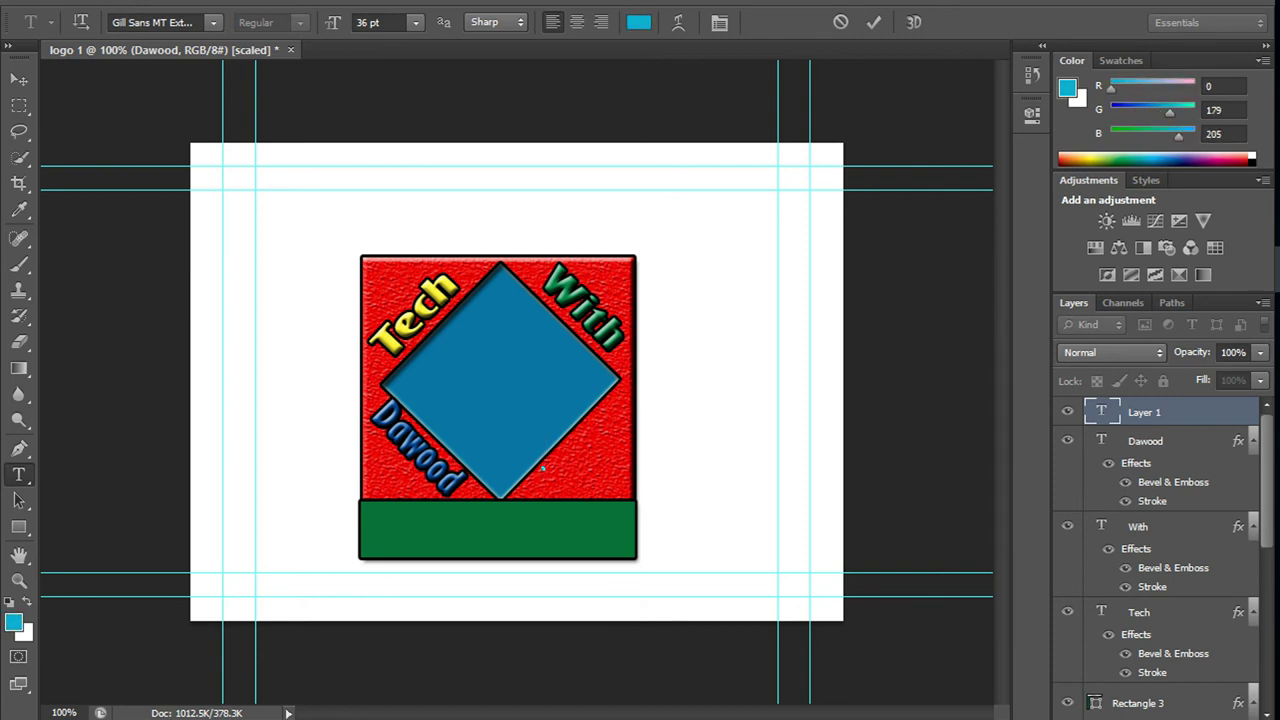
pyautogui.write('A')
pyautogui.write('hm')
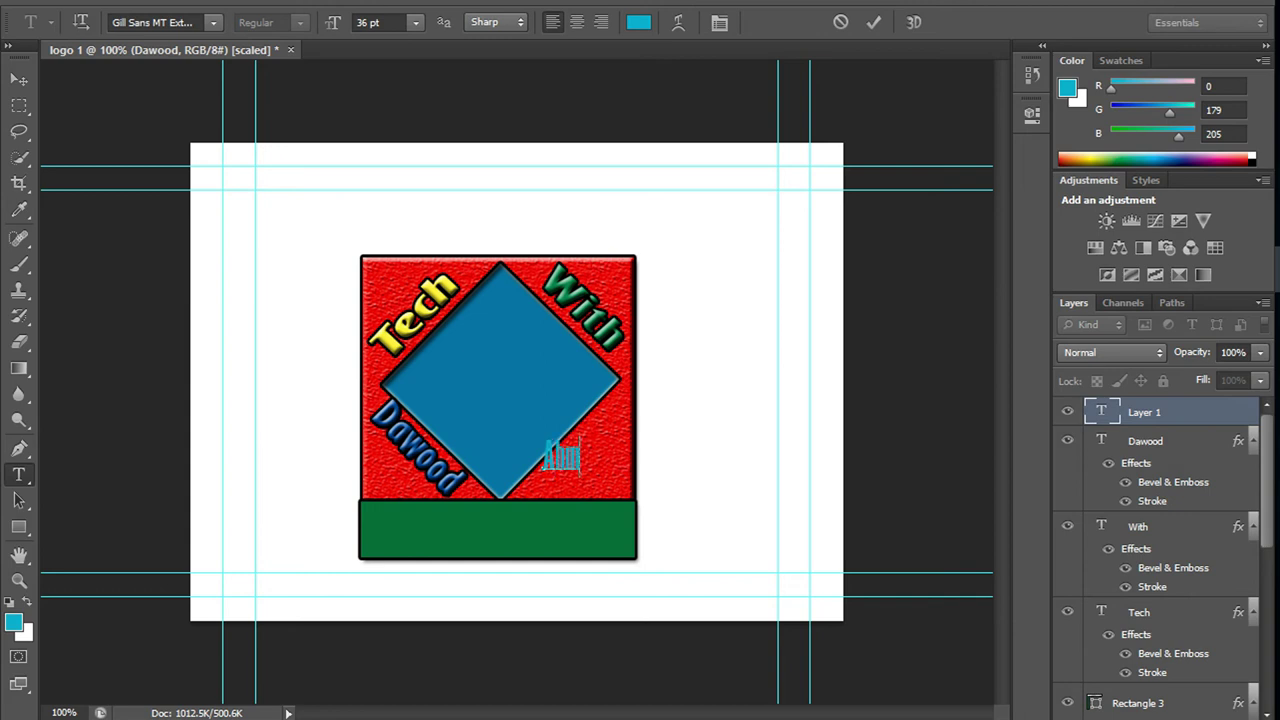
pyautogui.write('ed')
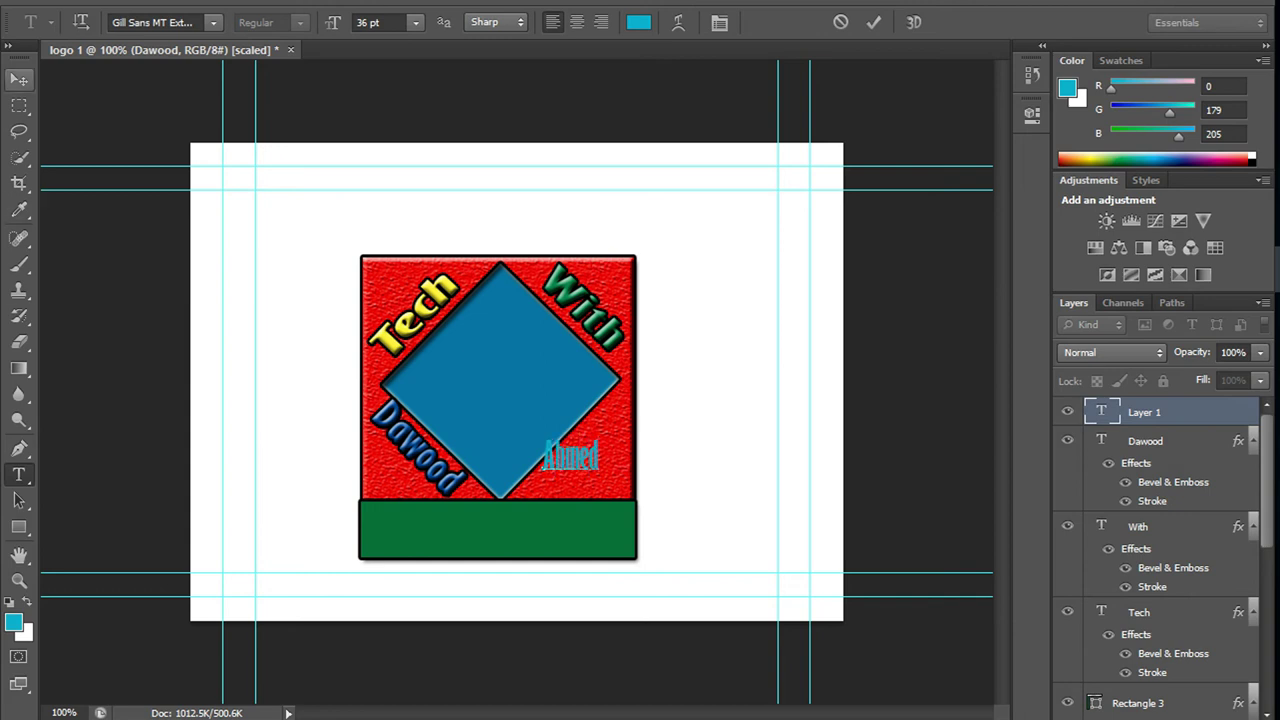
pyautogui.click(19, 79)
# - Rotate Ahmed to about -45° along the diamond edge and widen it
pyautogui.hotkey('ctrl', 't')
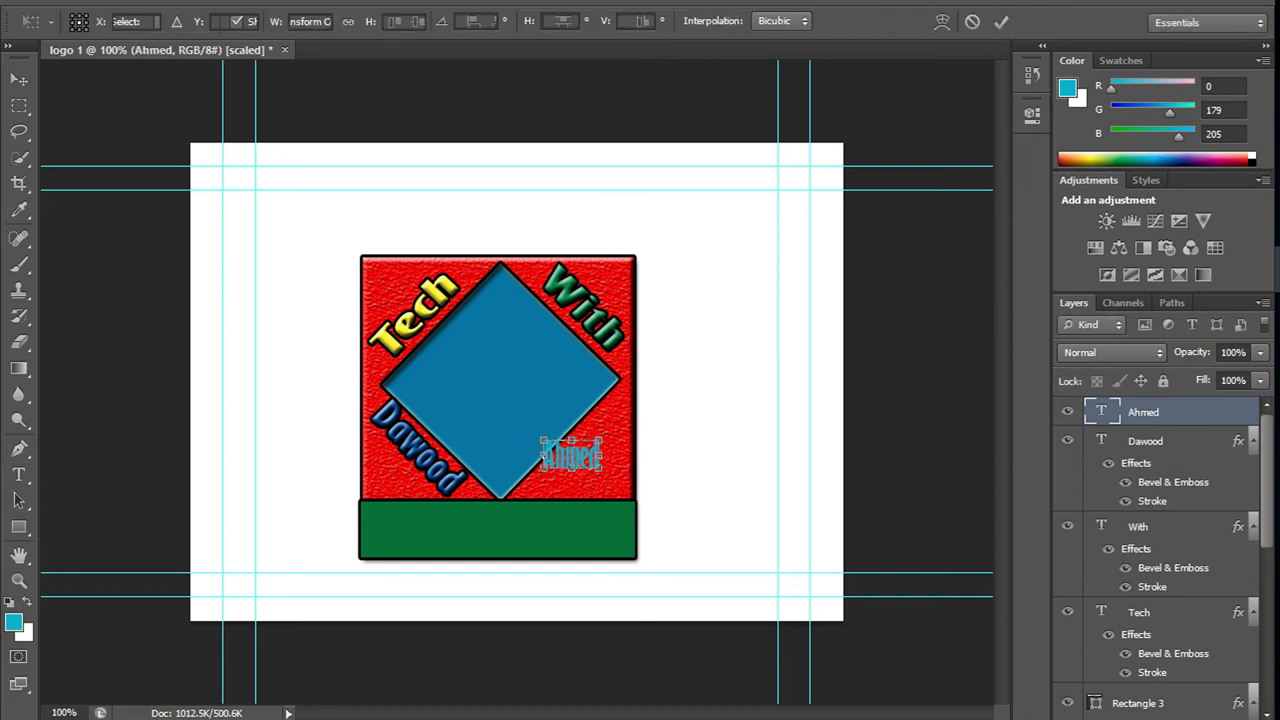
pyautogui.moveTo(682, 400); pyautogui.dragTo(626, 340)
pyautogui.moveTo(604, 456); pyautogui.dragTo(633, 432)
pyautogui.moveTo(537, 460); pyautogui.dragTo(528, 466)
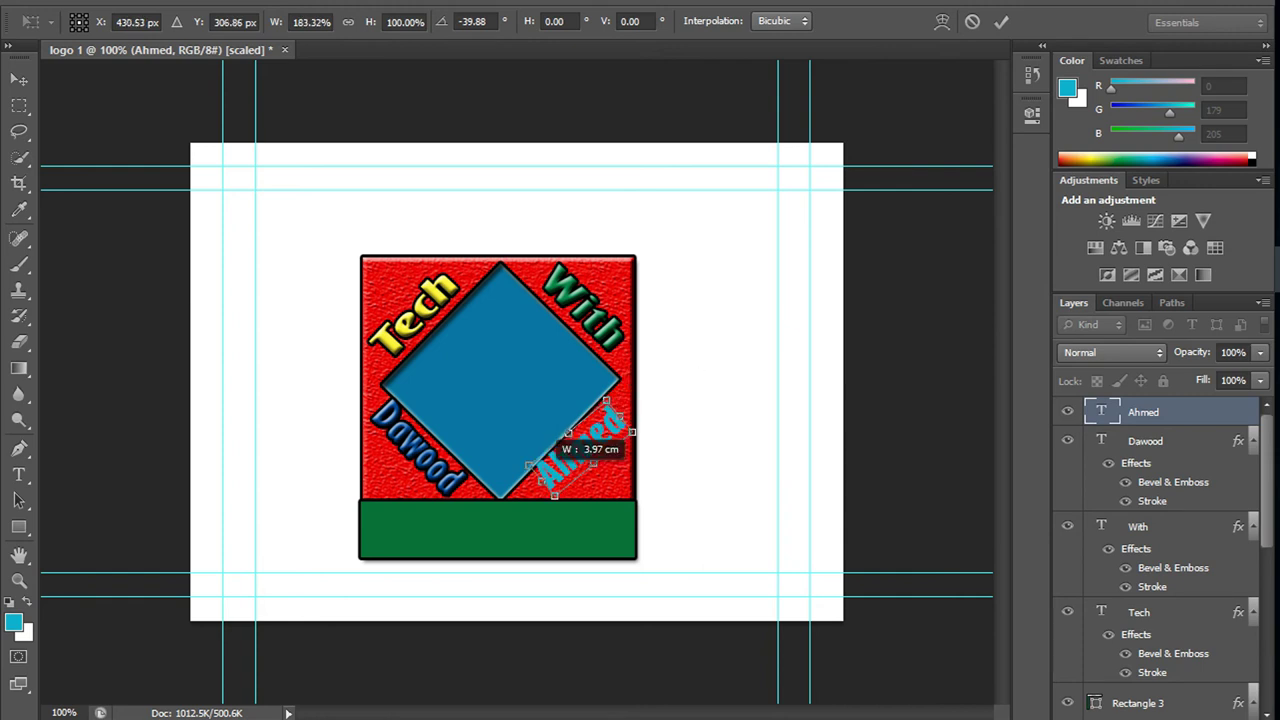
pyautogui.moveTo(634, 346); pyautogui.dragTo(628, 342)
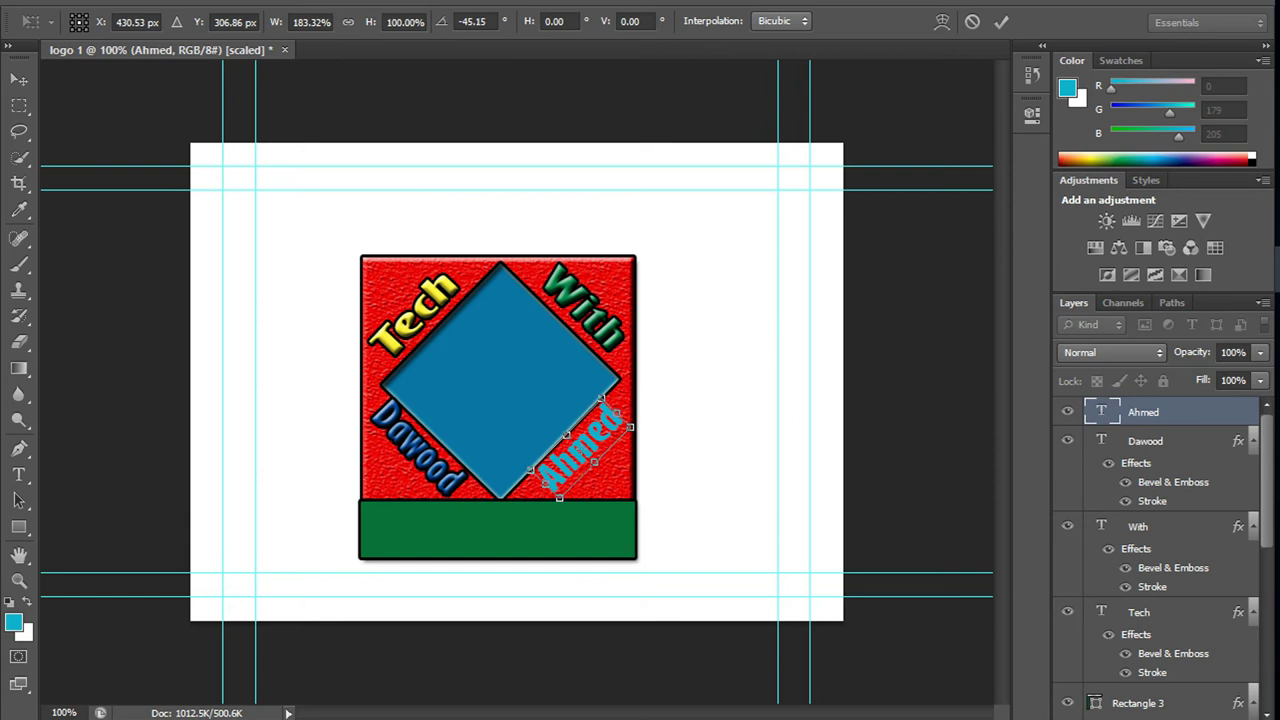
pyautogui.click(19, 78)
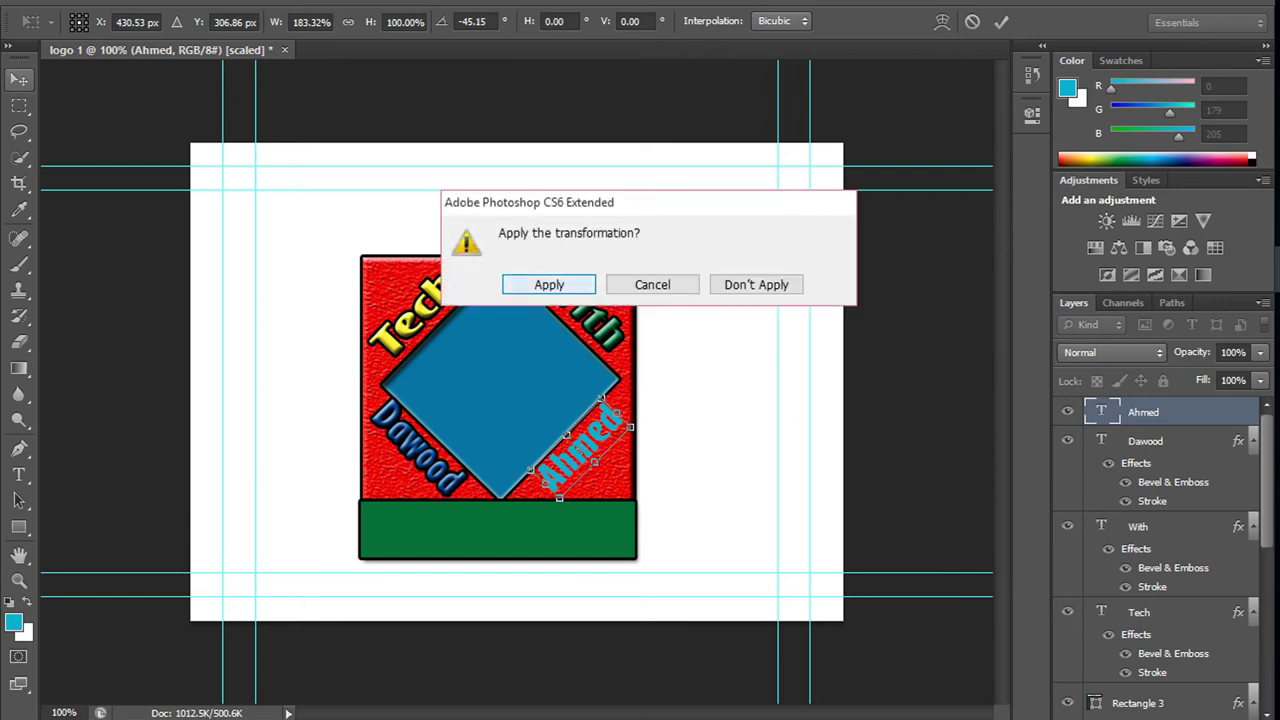
pyautogui.click(550, 284)
# - Give the Ahmed layer Bevel & Emboss and Stroke via Blending Options
pyautogui.click(19, 527)
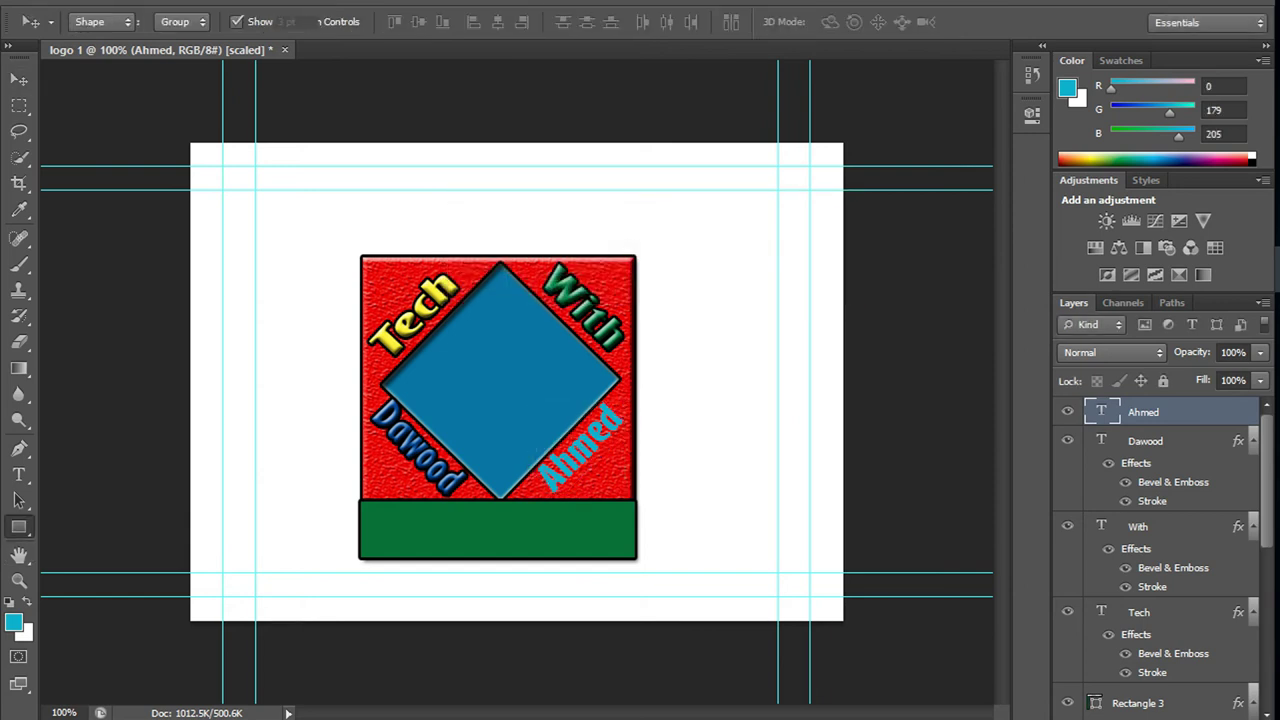
pyautogui.rightClick(733, 295)
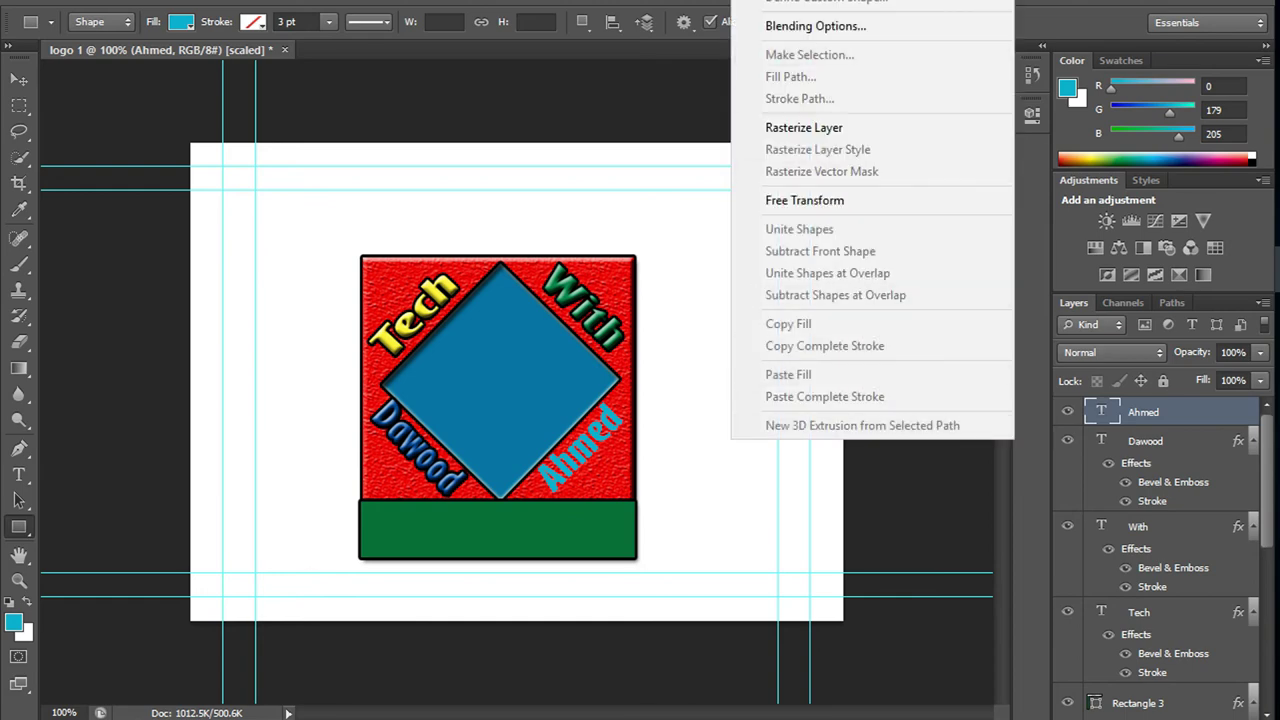
pyautogui.click(815, 26)
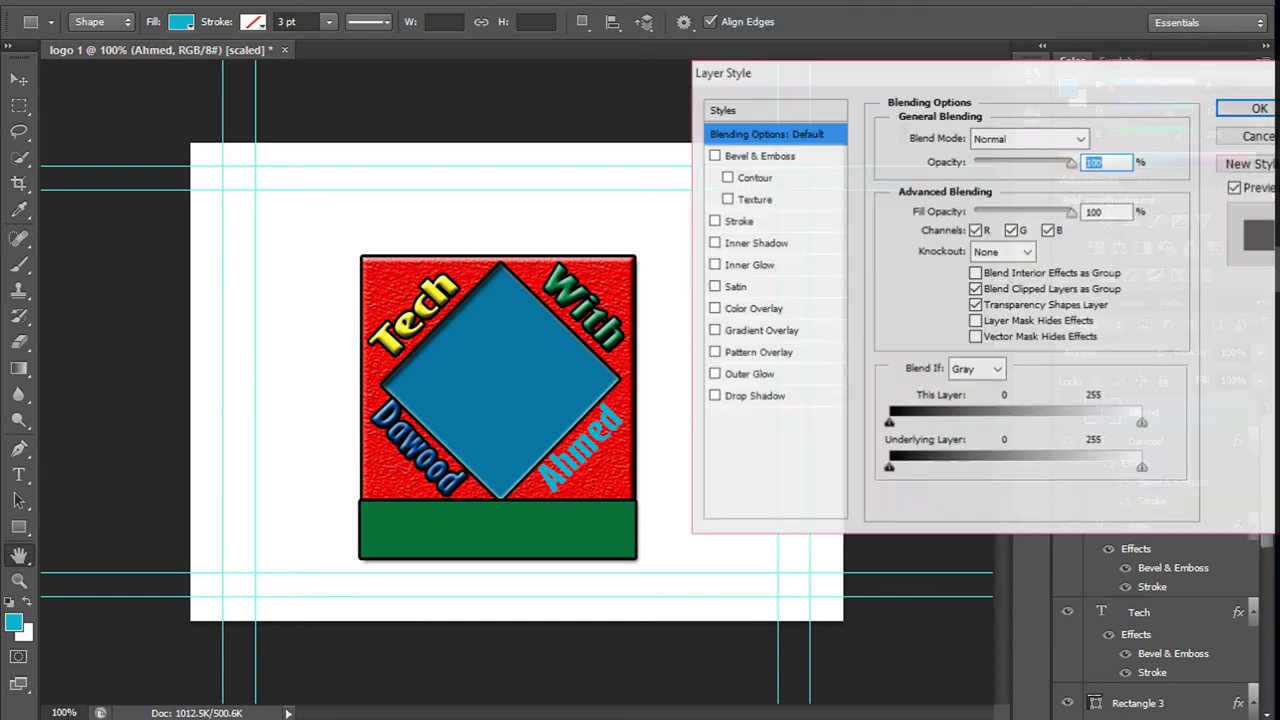
pyautogui.click(713, 155)
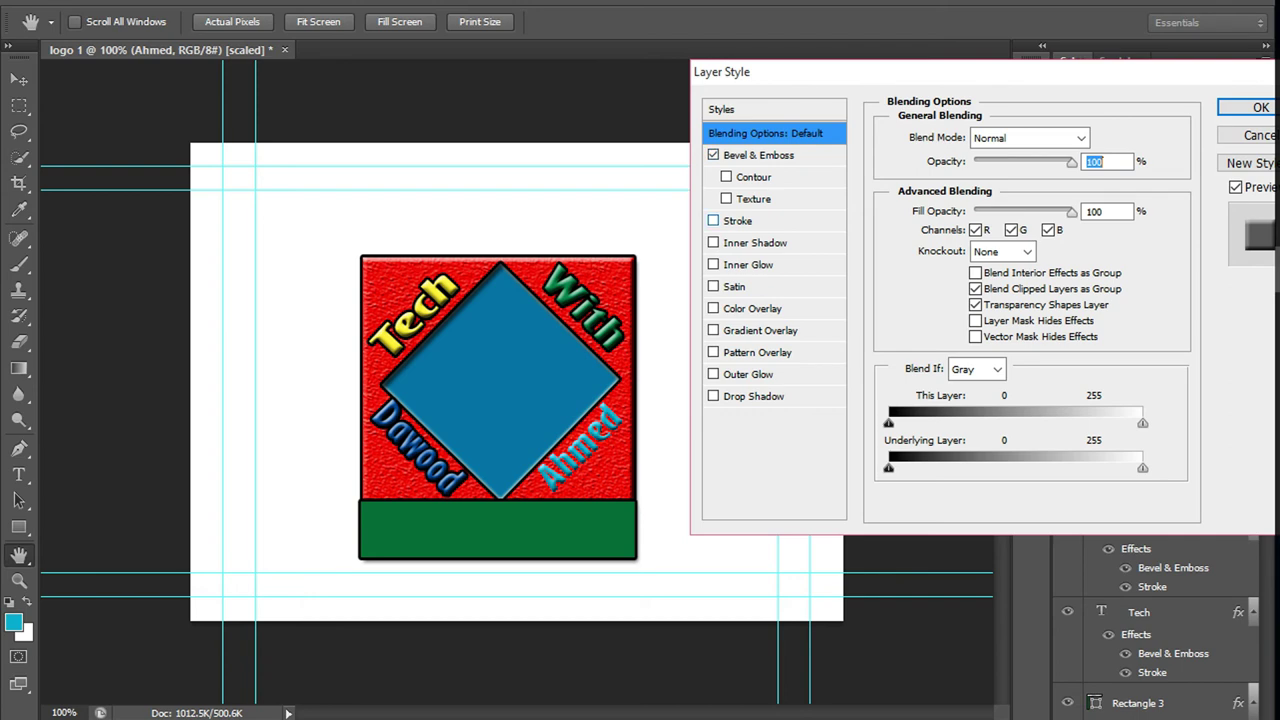
pyautogui.click(713, 220)
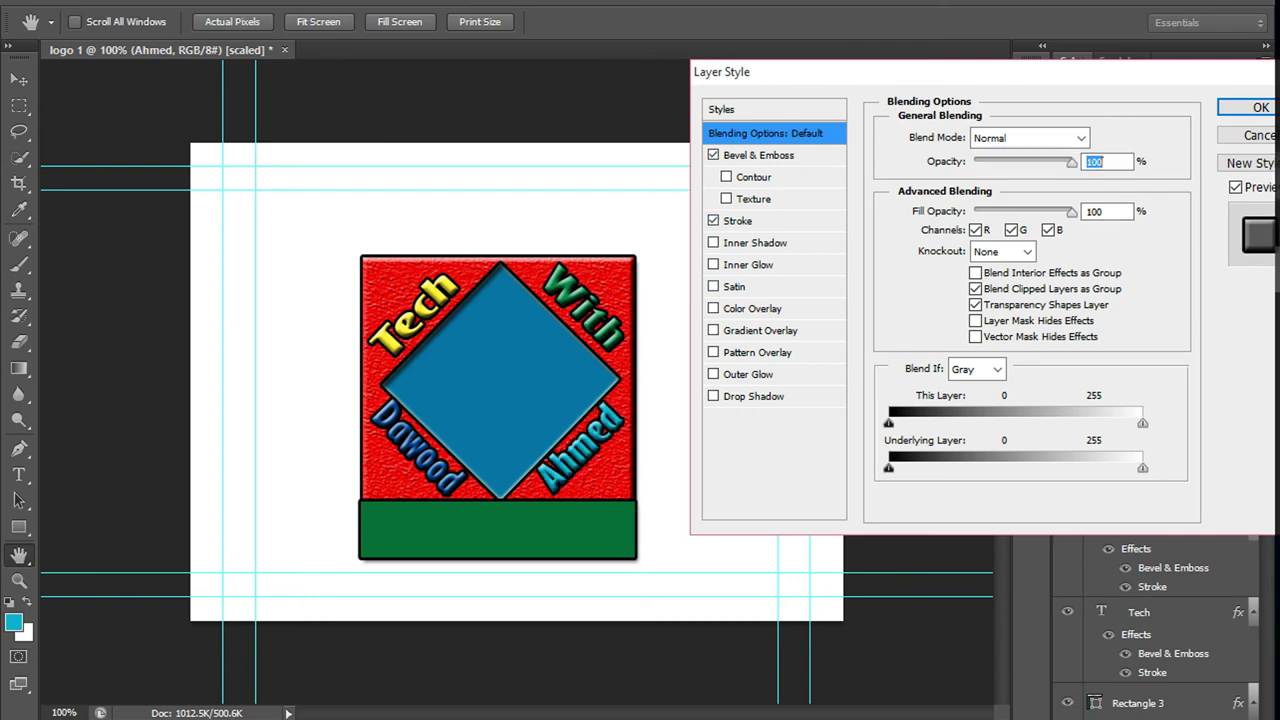
pyautogui.click(1258, 107)
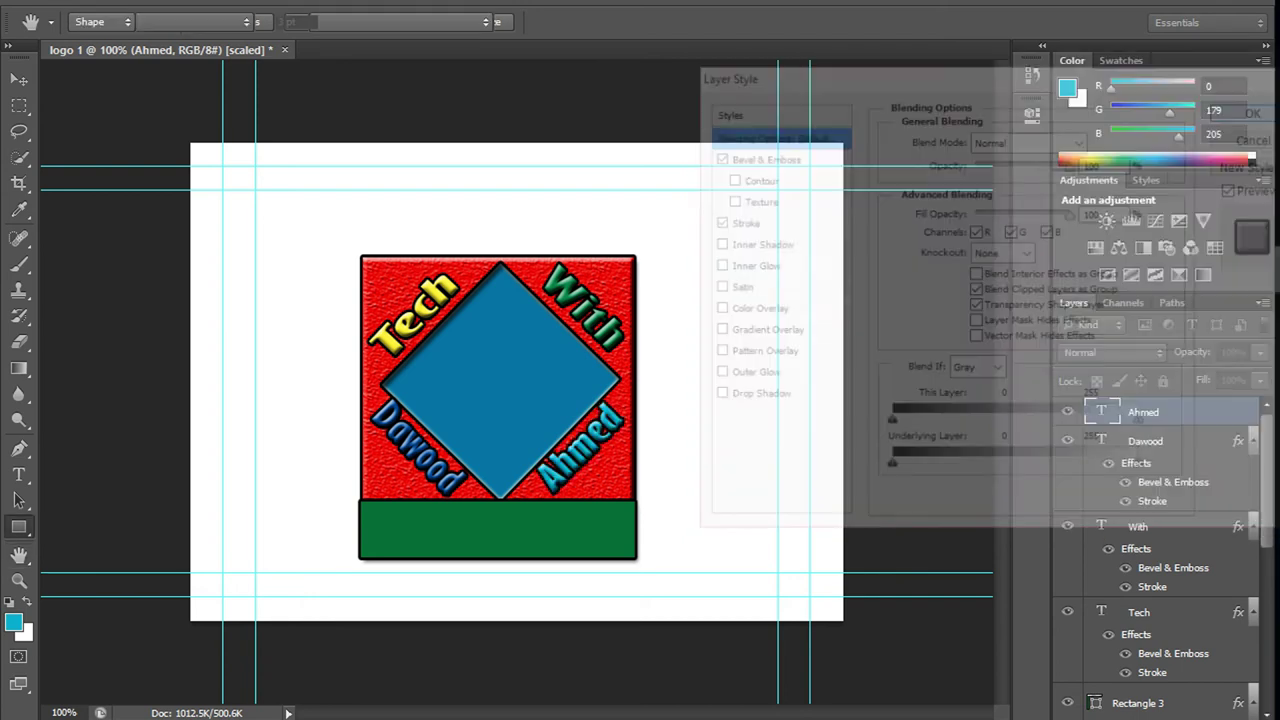
# - Type the word live in white on the green bar
pyautogui.press('t')
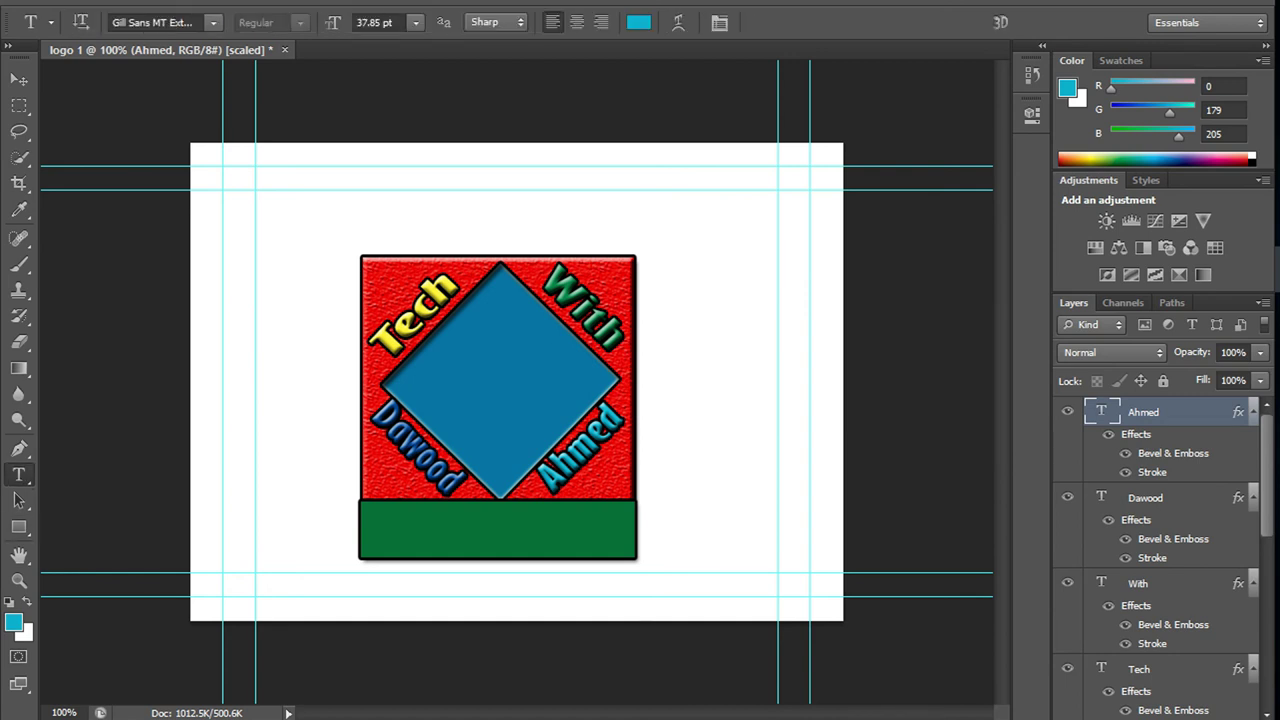
pyautogui.click(397, 520)
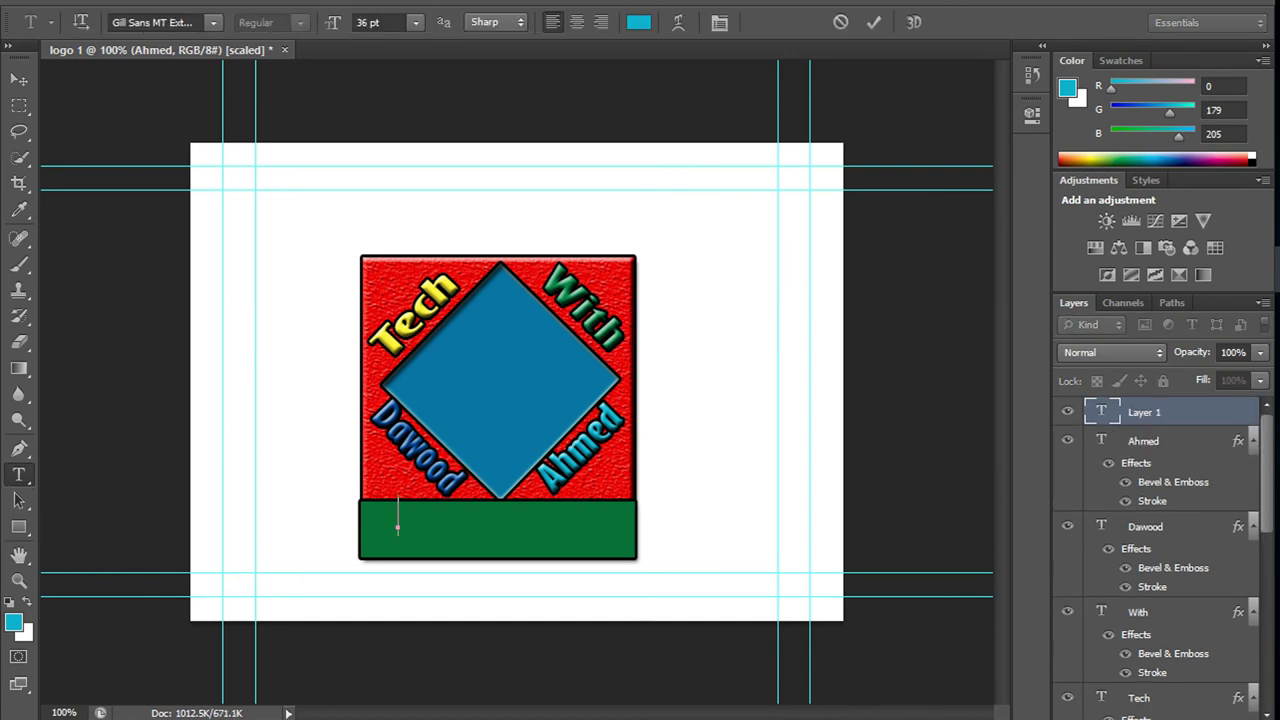
pyautogui.click(1252, 158)
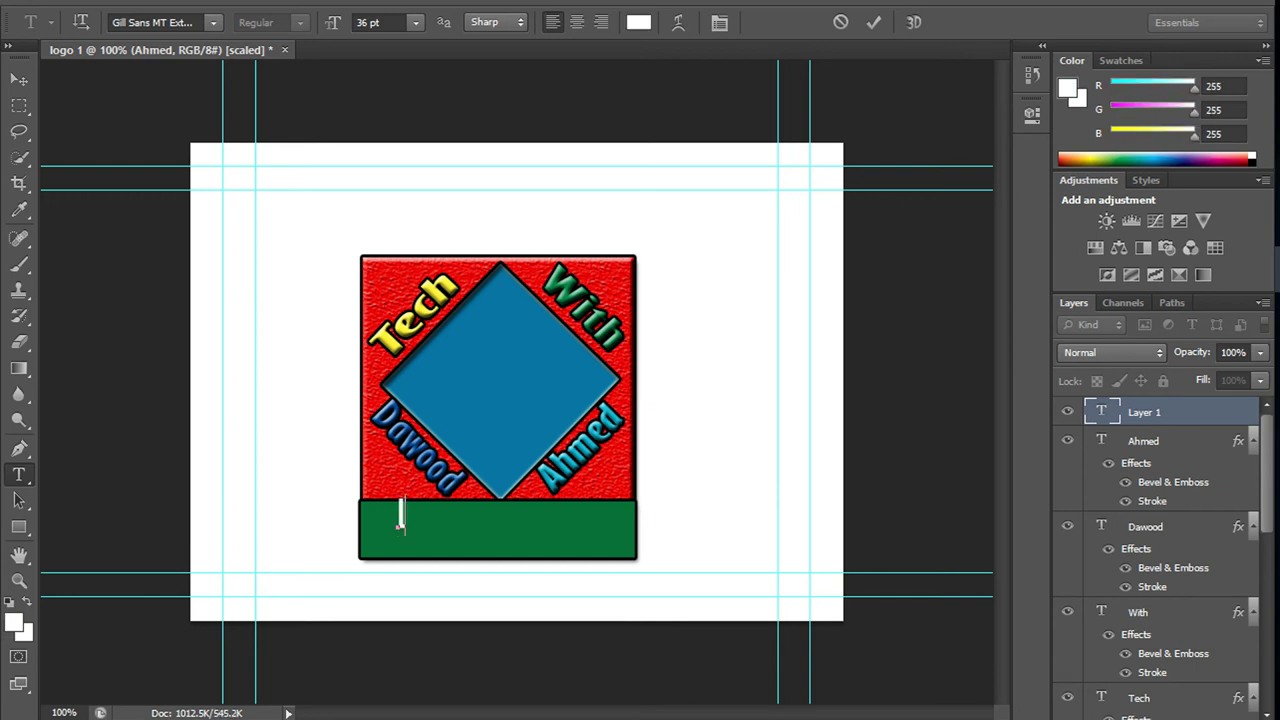
pyautogui.write('li')
pyautogui.write('ve')
pyautogui.click(19, 79)
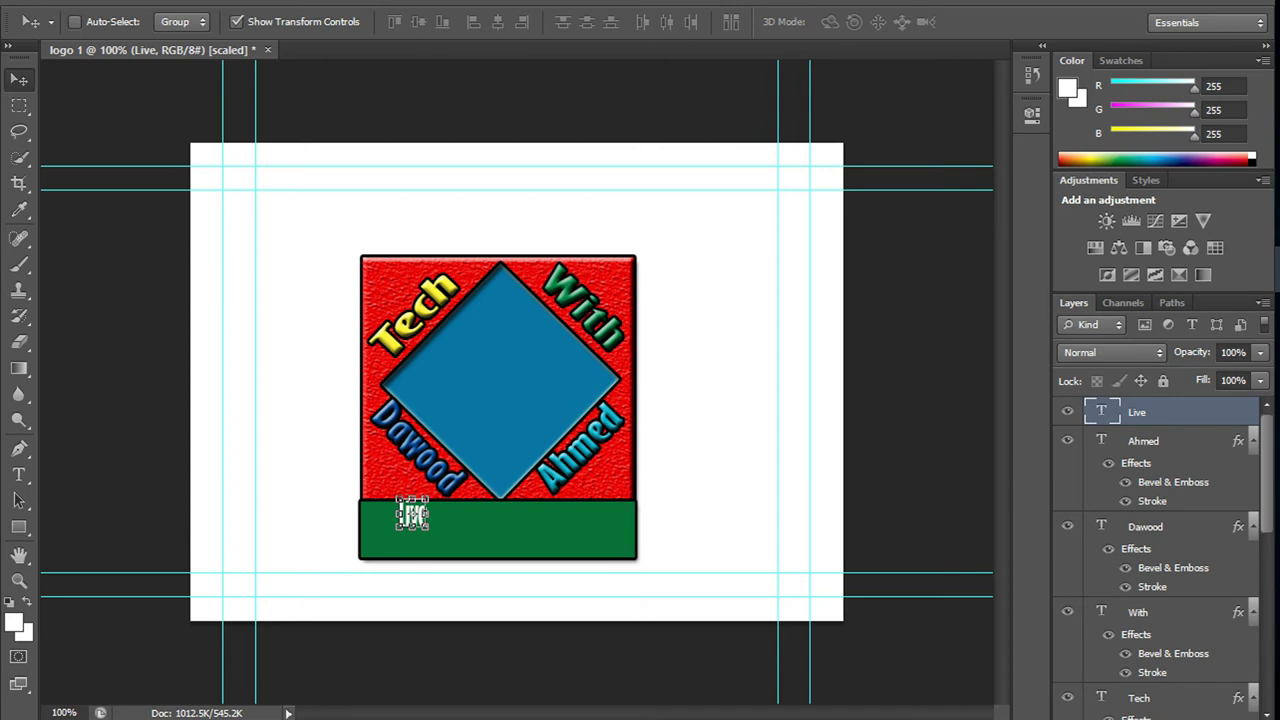
# - Move Live down into the green bar and stretch it to fill the width
pyautogui.moveTo(428, 514); pyautogui.dragTo(580, 516)
pyautogui.moveTo(489, 516); pyautogui.dragTo(480, 531)
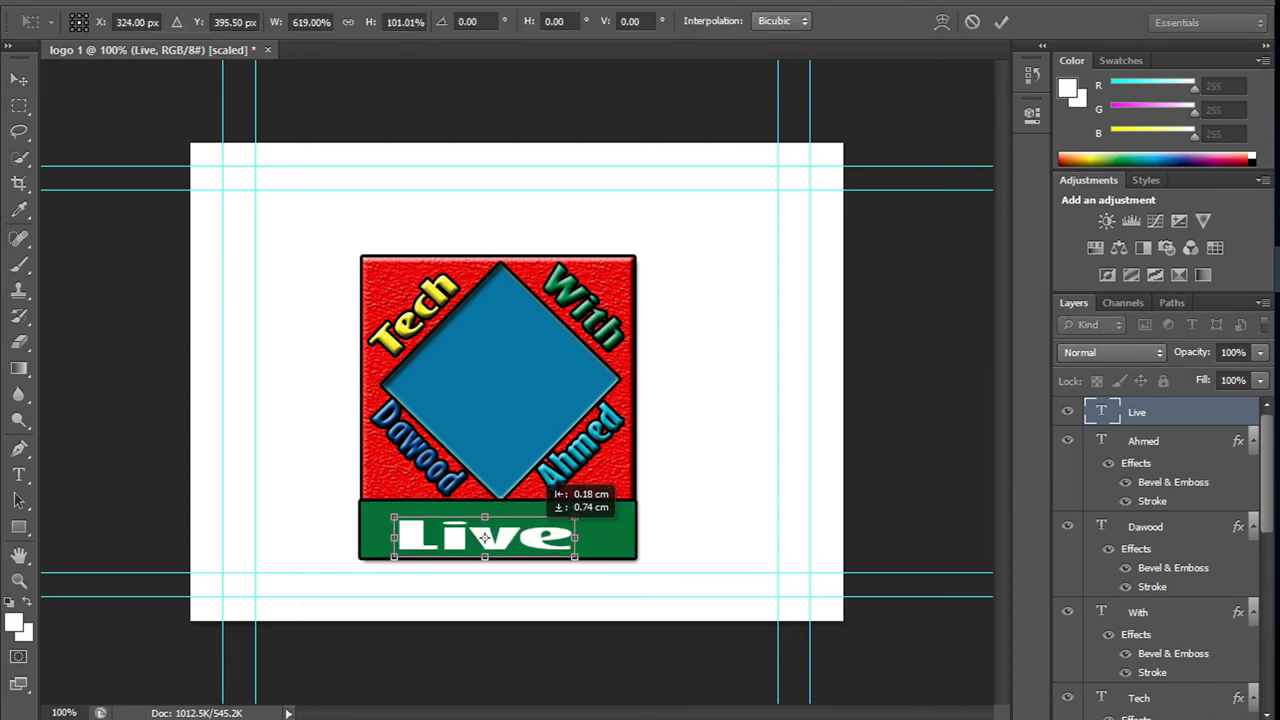
pyautogui.moveTo(569, 531); pyautogui.dragTo(594, 531)
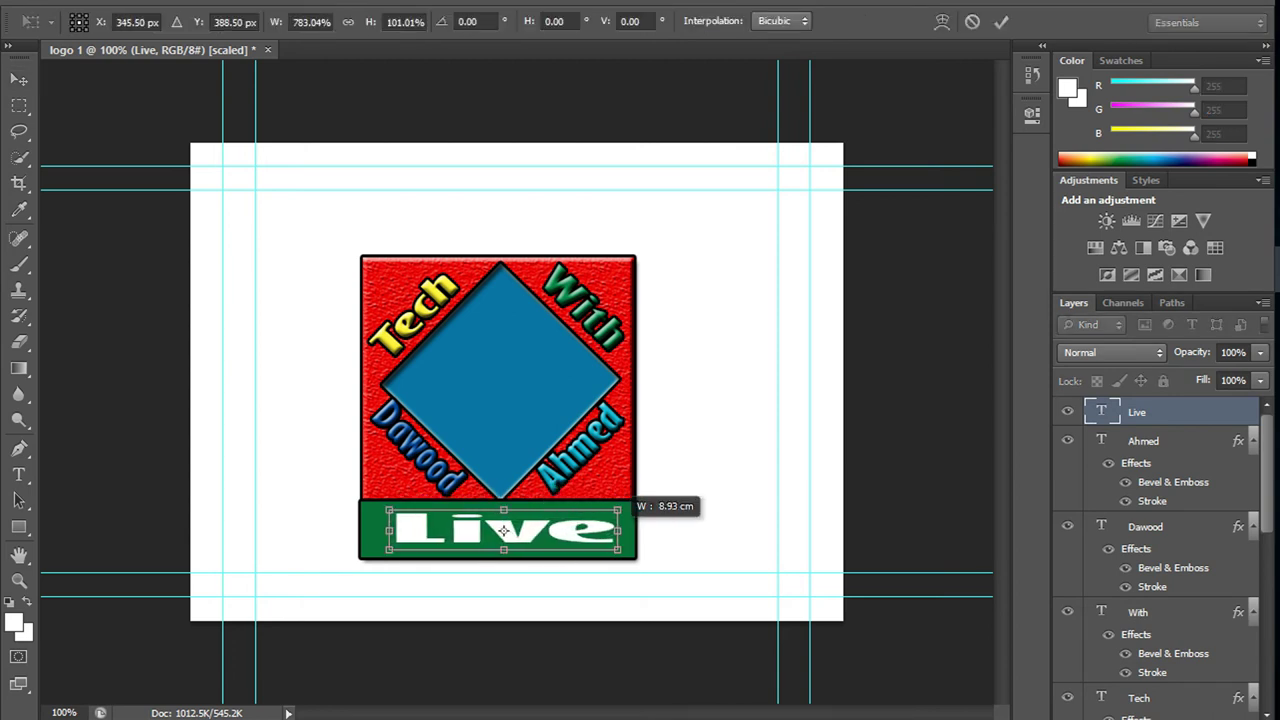
pyautogui.moveTo(480, 531); pyautogui.dragTo(497, 531)
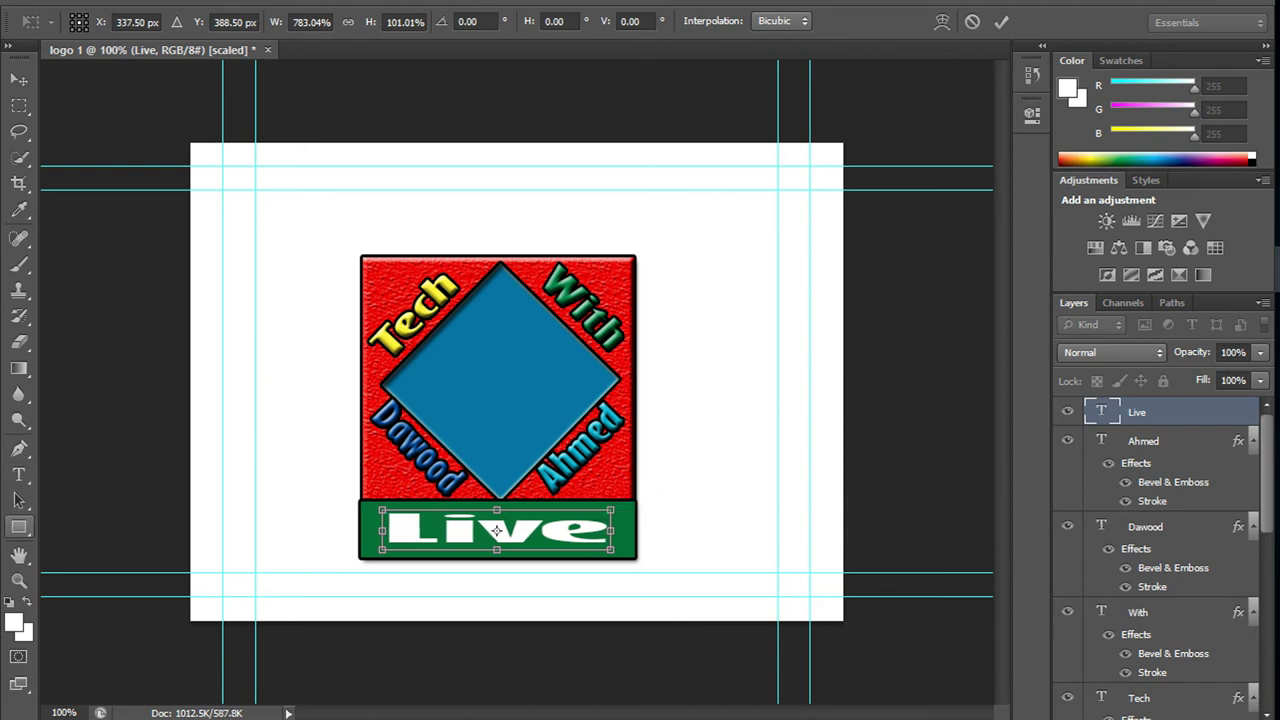
pyautogui.click(18, 527)
pyautogui.press('Return')
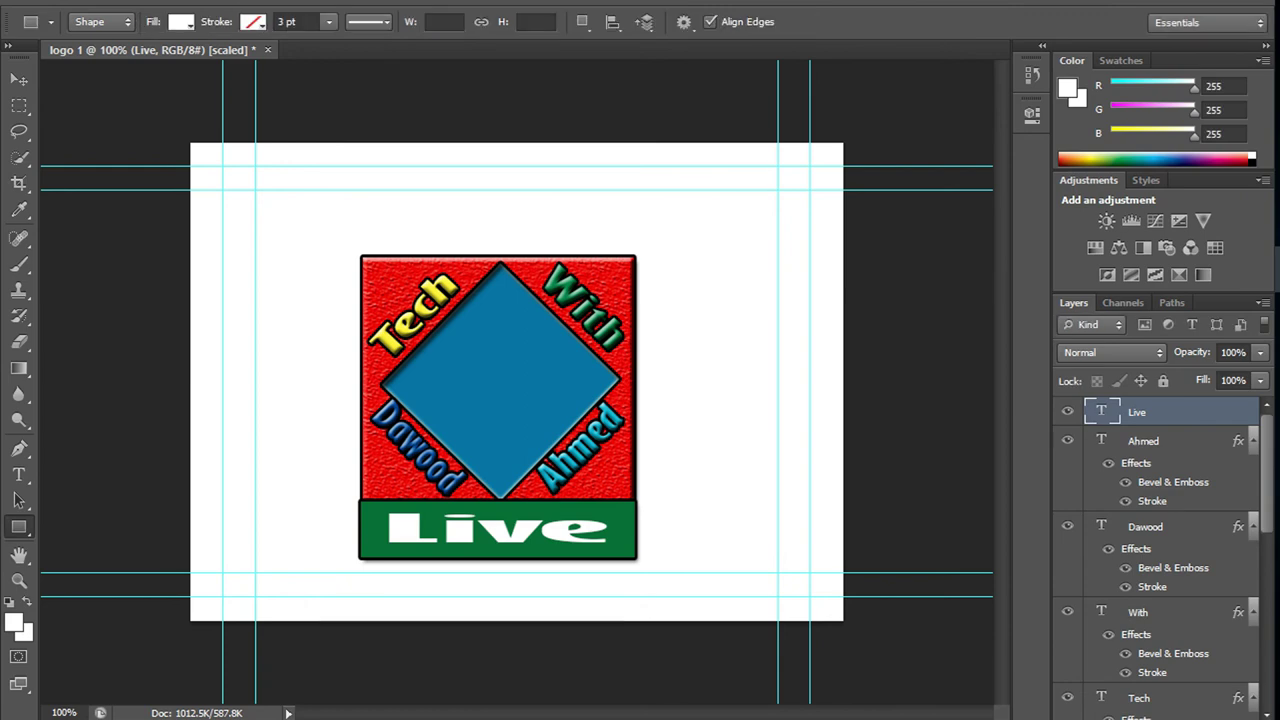
# - Add a Stroke effect to the Live layer, leaving Bevel & Emboss off
pyautogui.rightClick(572, 78)
pyautogui.click(655, 119)
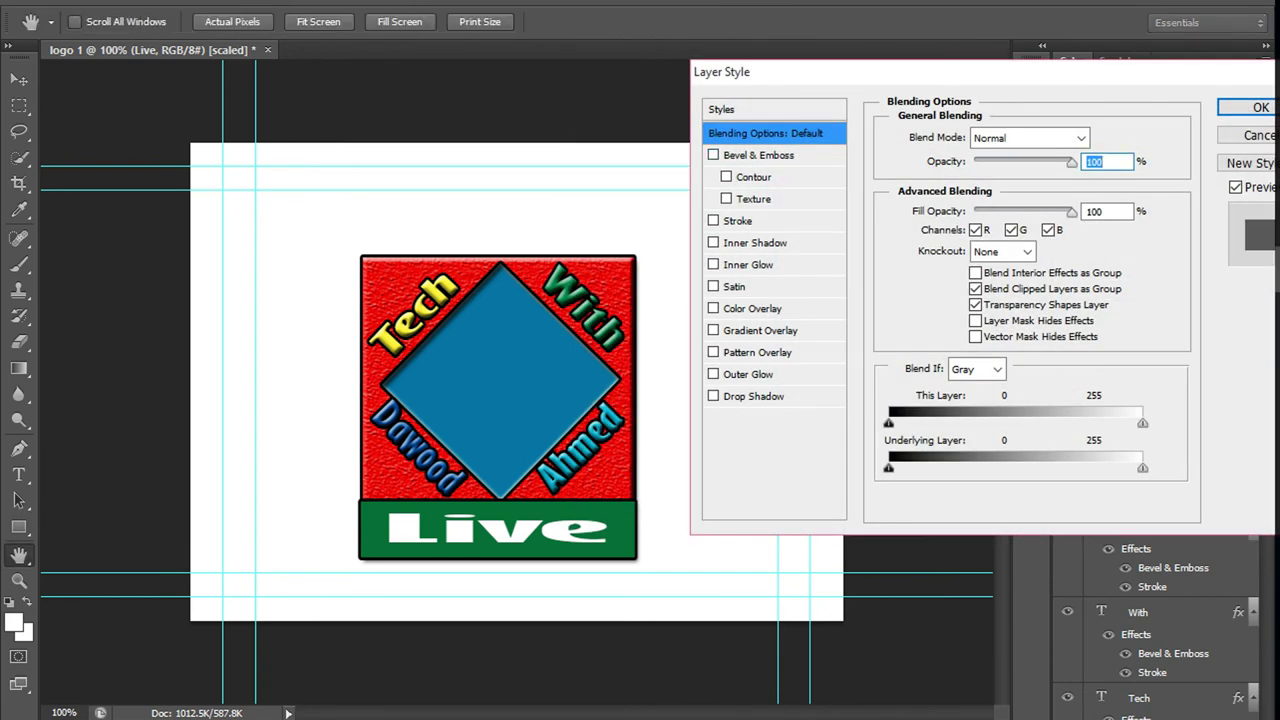
pyautogui.click(713, 220)
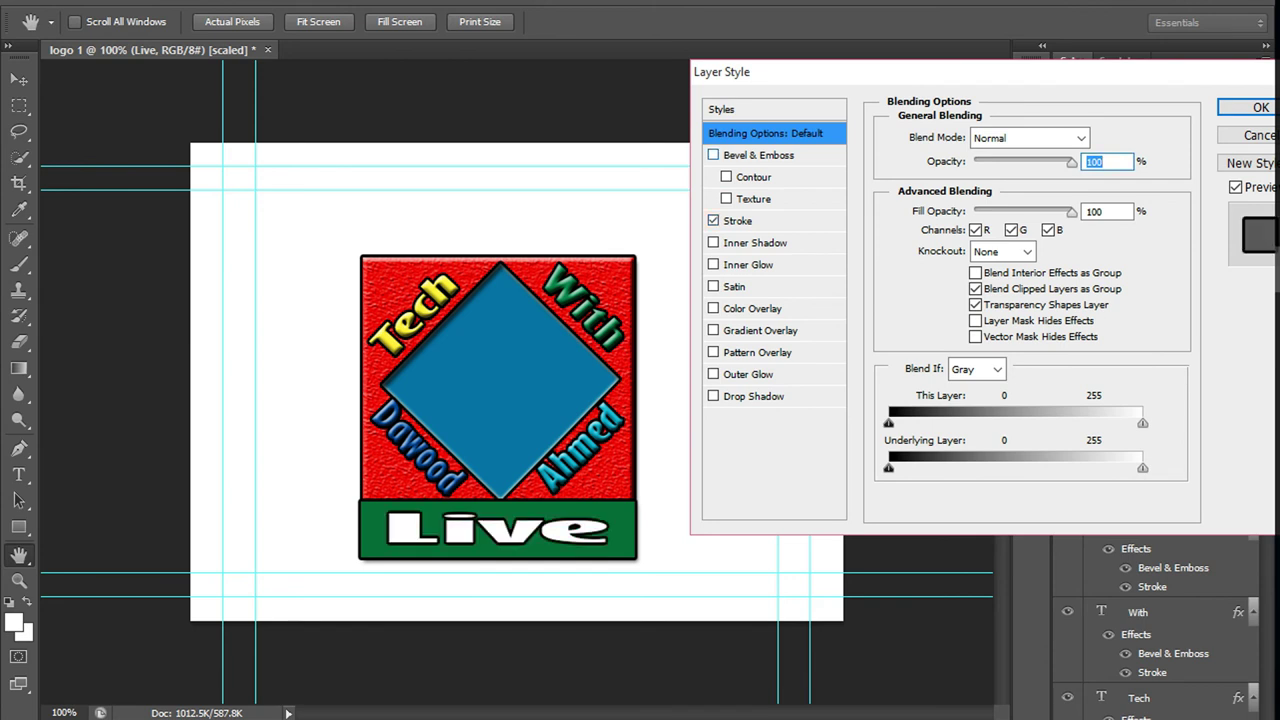
pyautogui.click(713, 155)
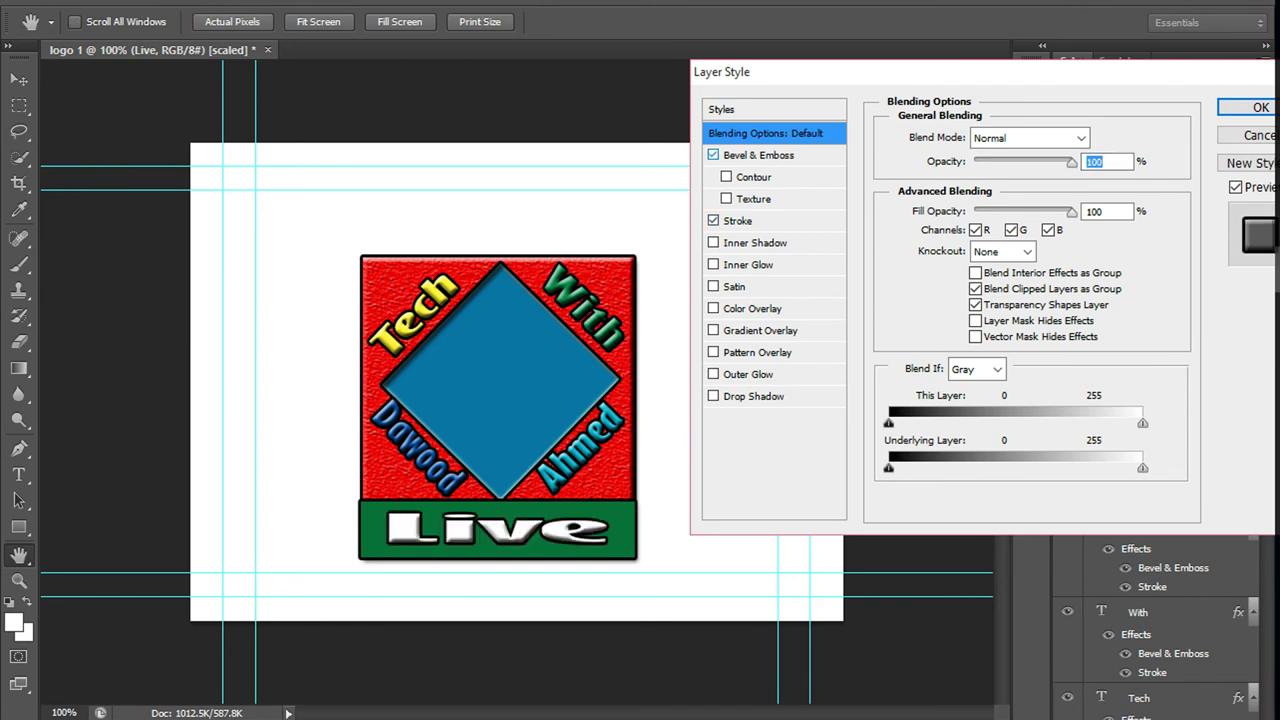
pyautogui.click(713, 155)
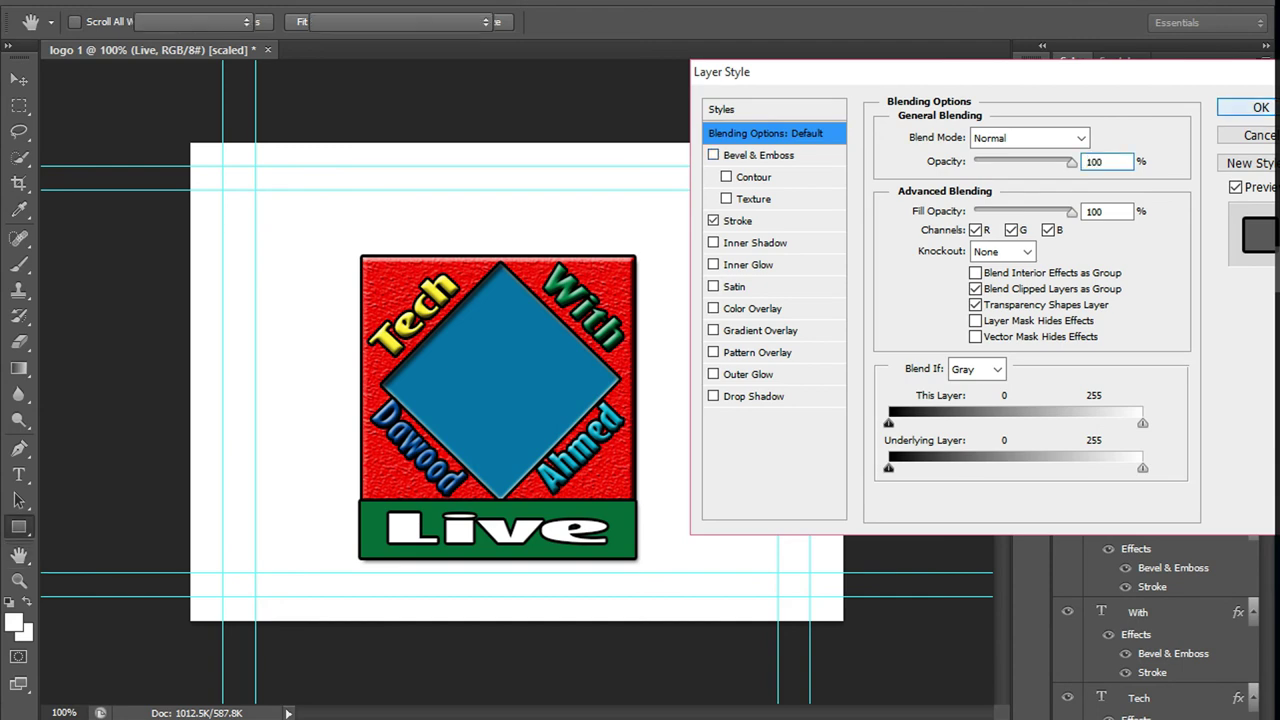
pyautogui.click(1260, 107)
pyautogui.press('u')
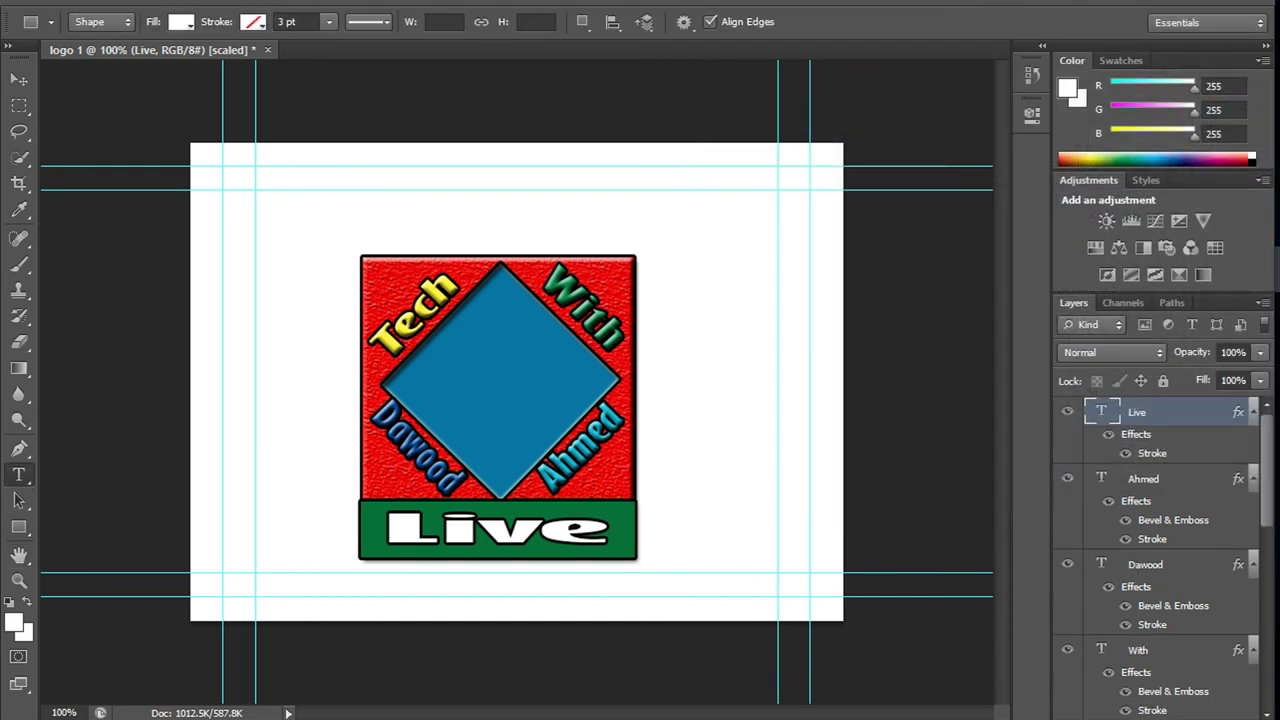
pyautogui.press('t')
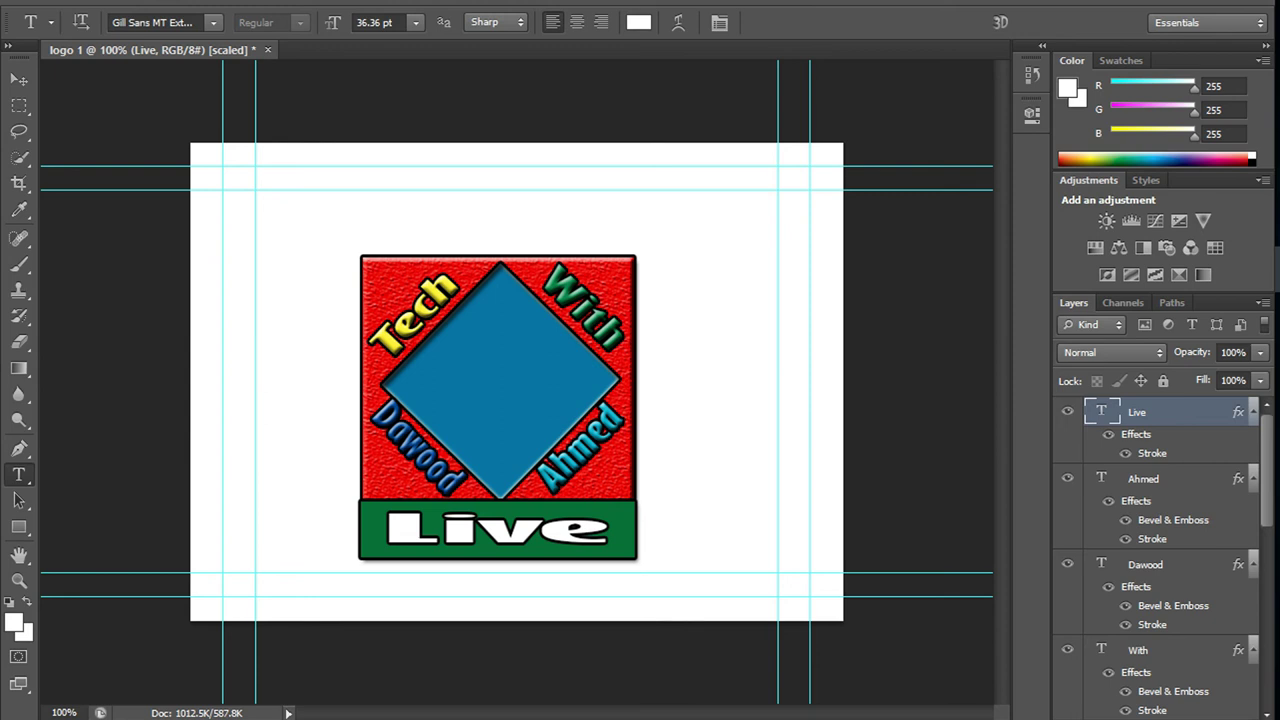
# - Type a new red word Tech inside the blue diamond
pyautogui.click(432, 300)
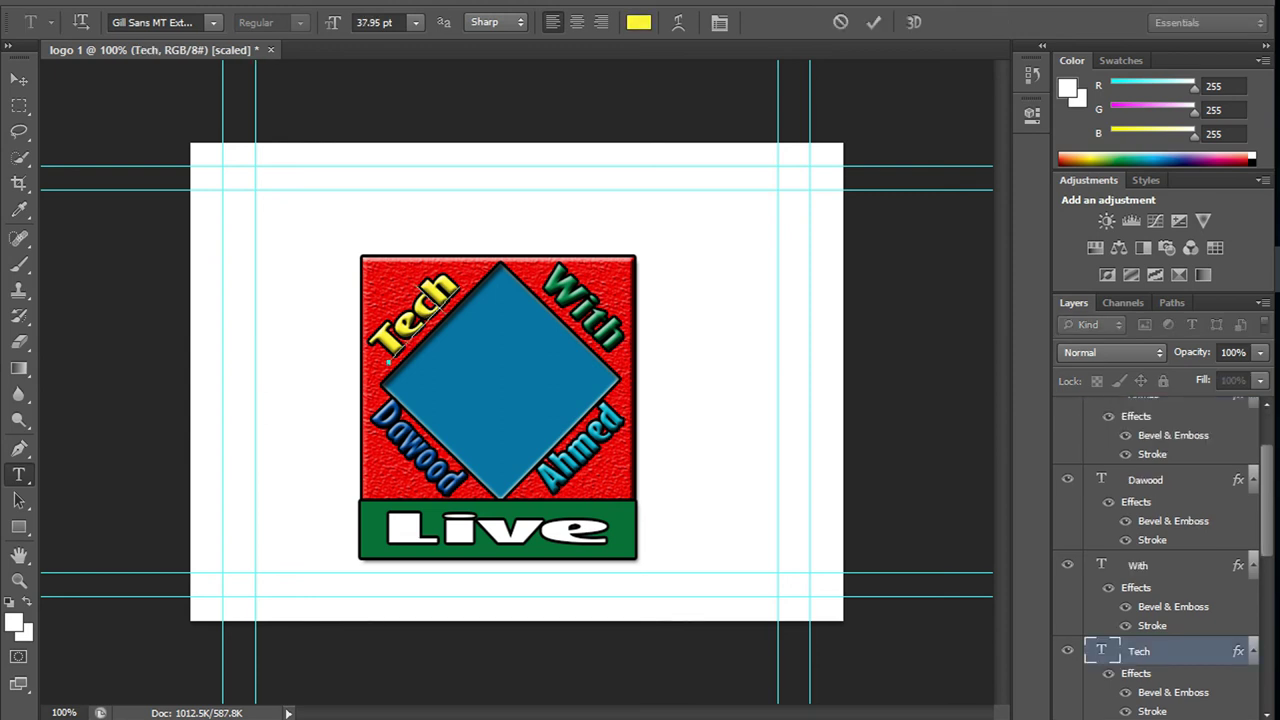
pyautogui.hotkey('ctrl', 'Return')
pyautogui.press('v')
pyautogui.press('t')
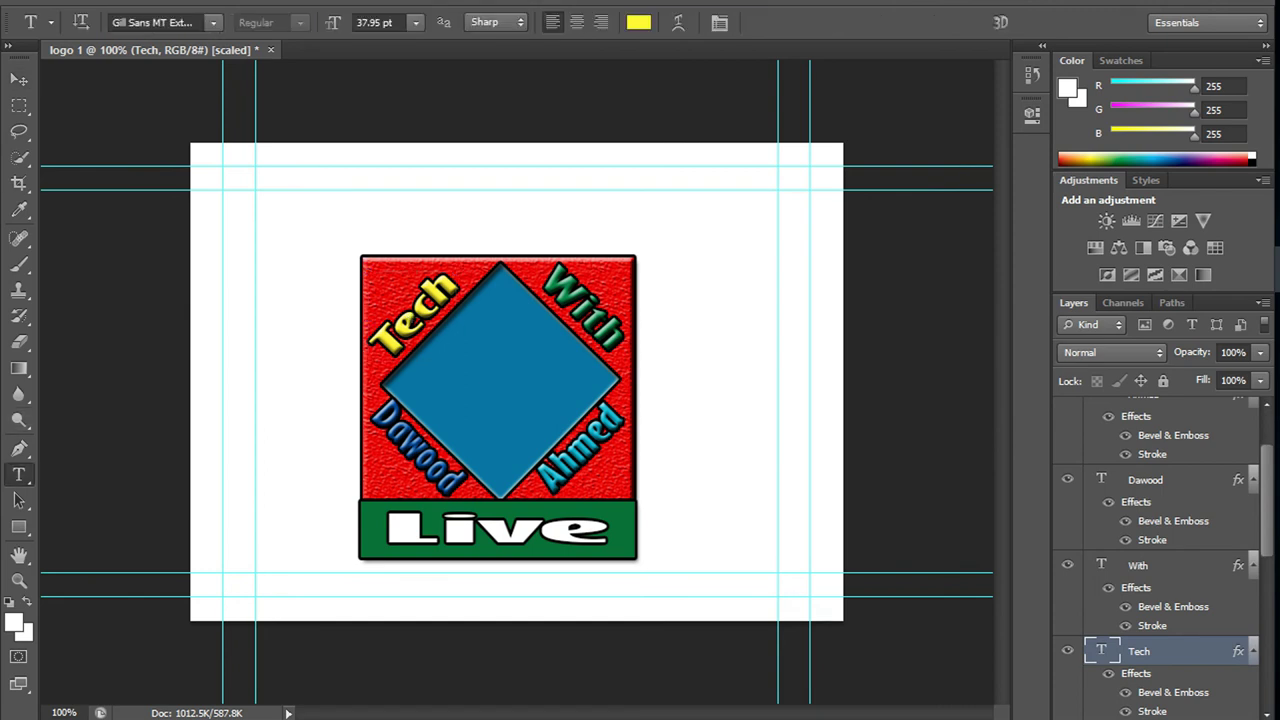
pyautogui.click(478, 345)
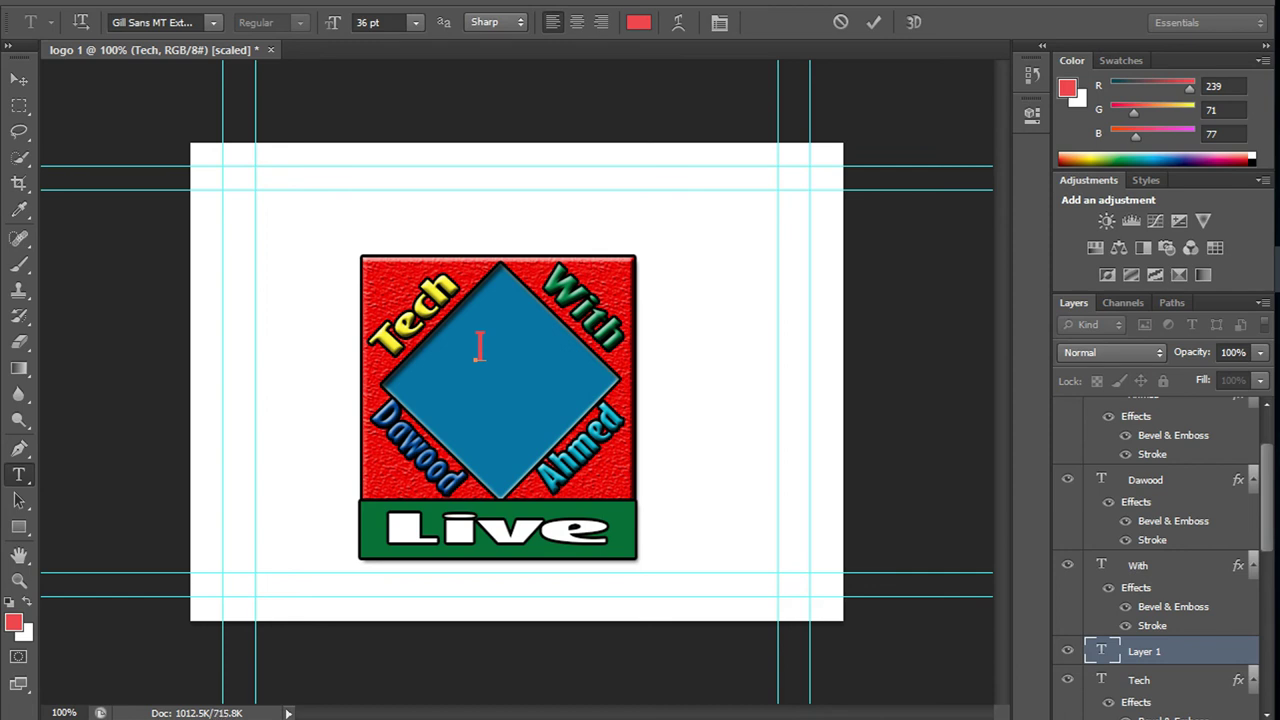
pyautogui.write('Tech')
pyautogui.click(18, 79)
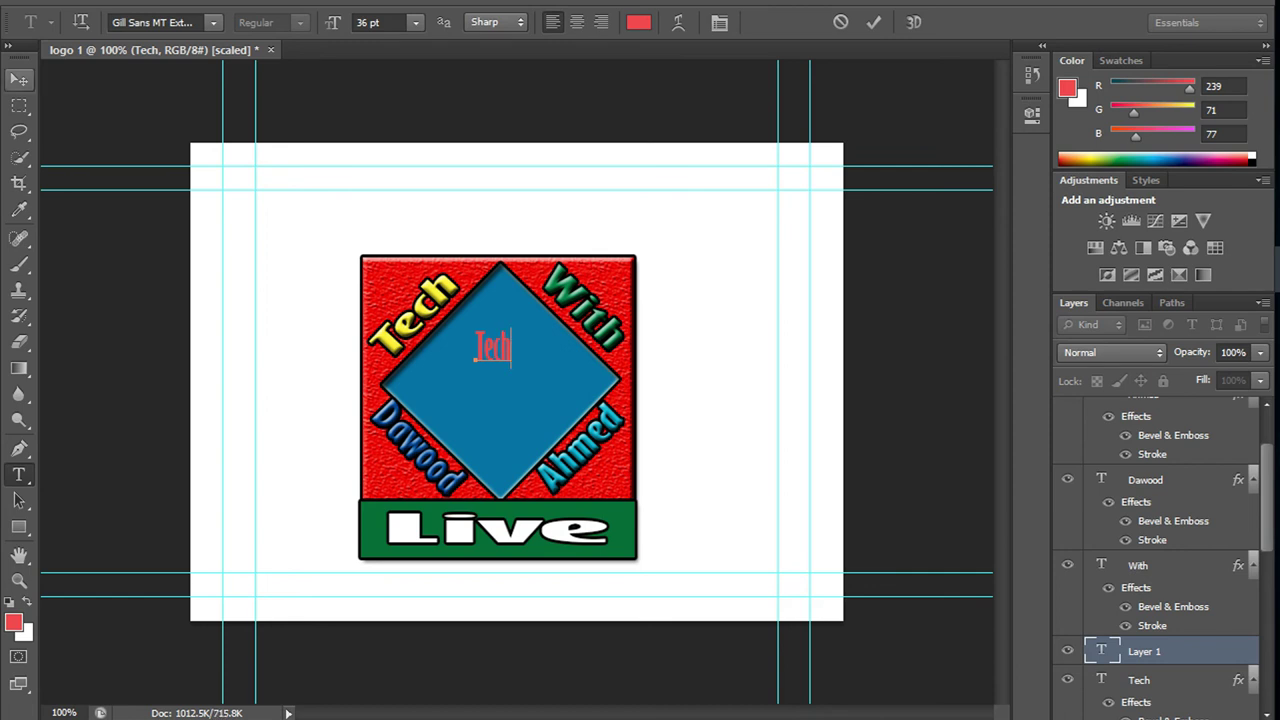
# - Move the red Tech to the diamond's top and widen it to 144%
pyautogui.moveTo(492, 345); pyautogui.dragTo(499, 319)
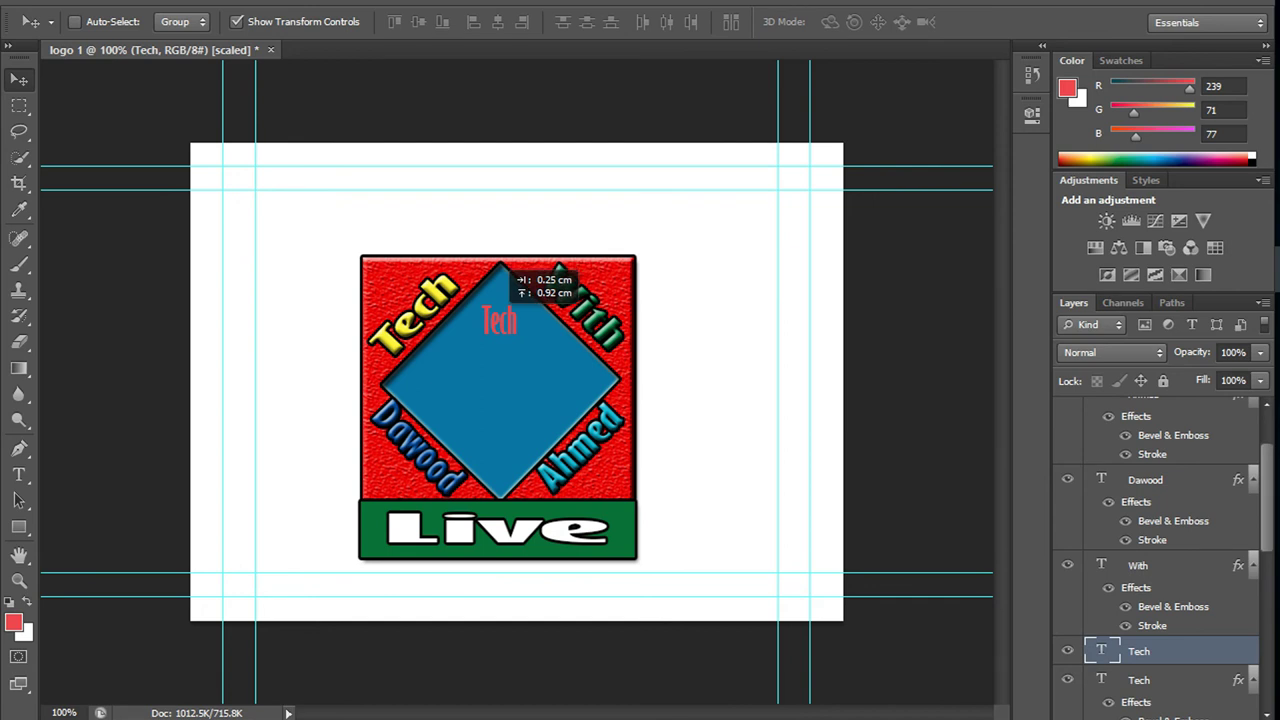
pyautogui.hotkey('ctrl', 't')
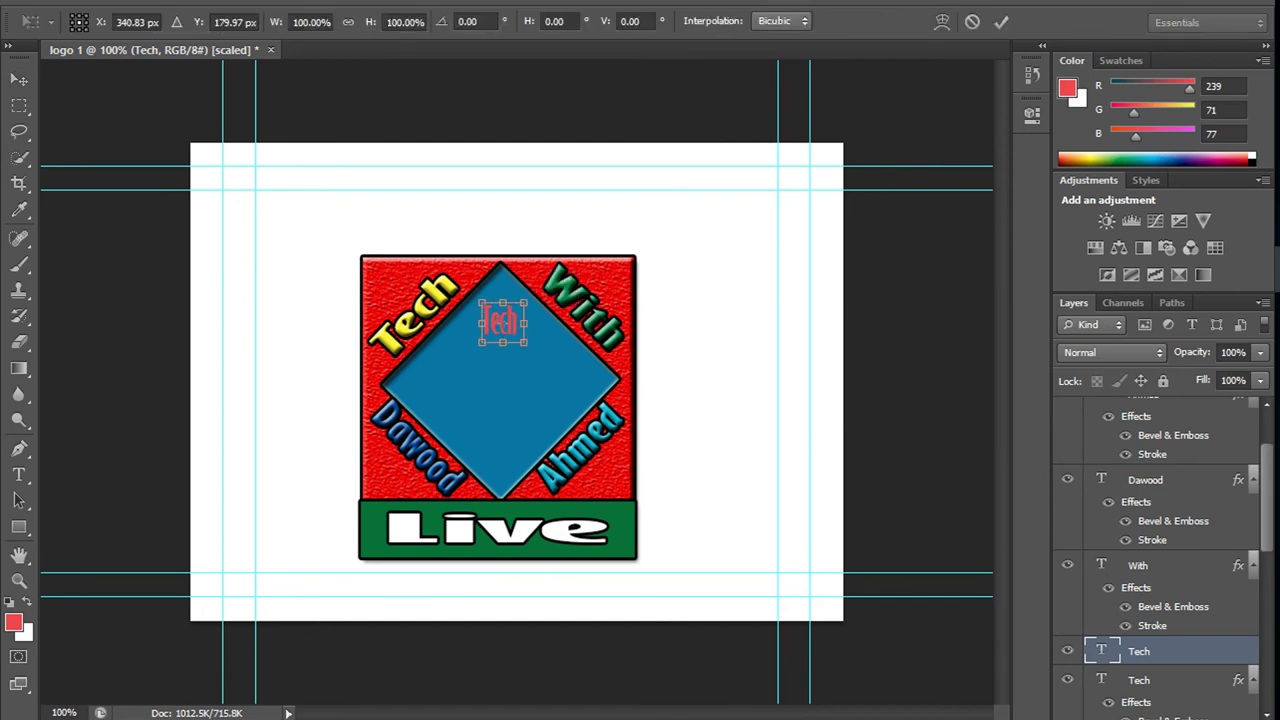
pyautogui.moveTo(527, 343)
pyautogui.mouseDown()
pyautogui.moveTo(526, 314)
pyautogui.moveTo(500, 308)
pyautogui.mouseUp()
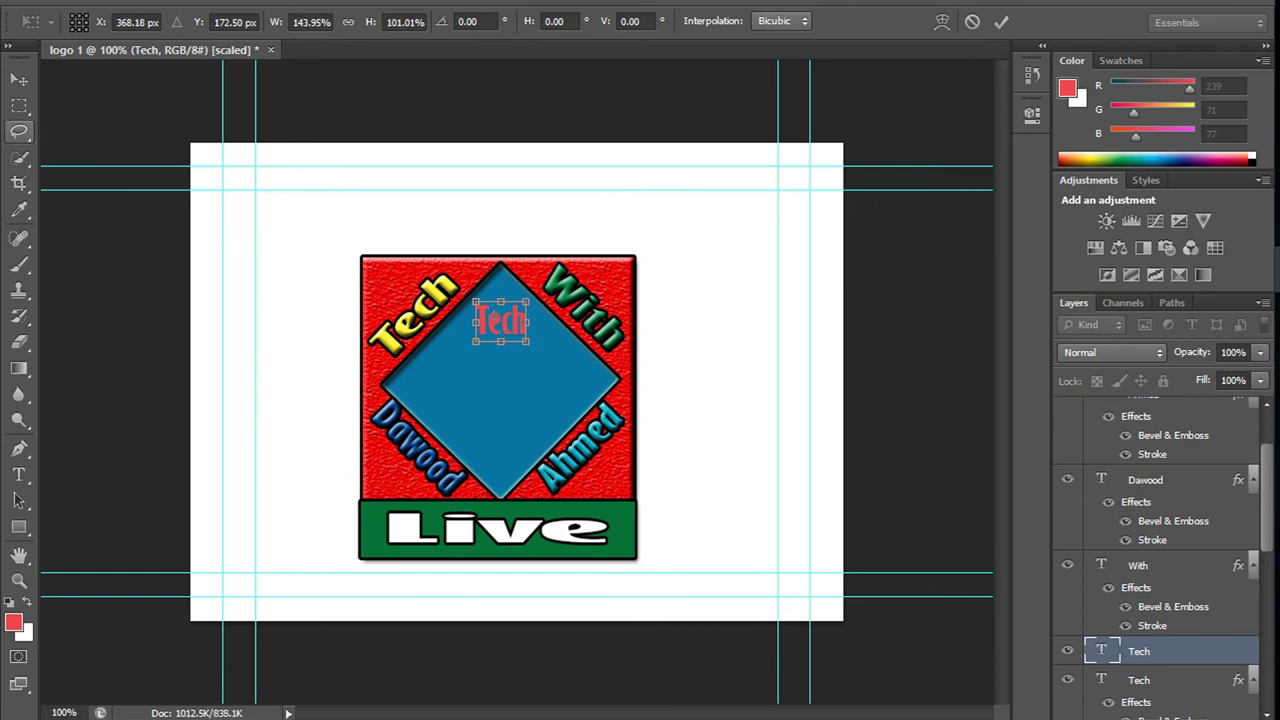
pyautogui.click(19, 527)
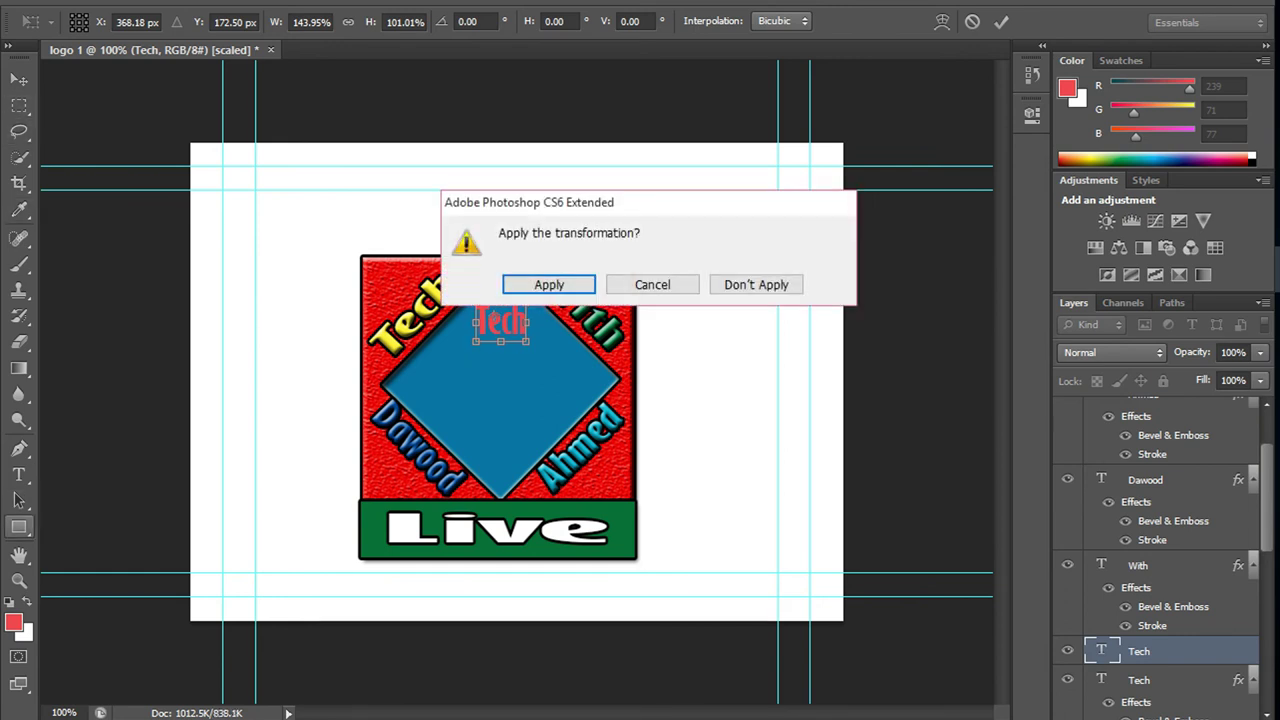
# - Apply the red Tech transform, add a Stroke outline, and start new text at the diamond's centre
pyautogui.click(555, 283)
pyautogui.rightClick(518, 285)
pyautogui.click(603, 329)
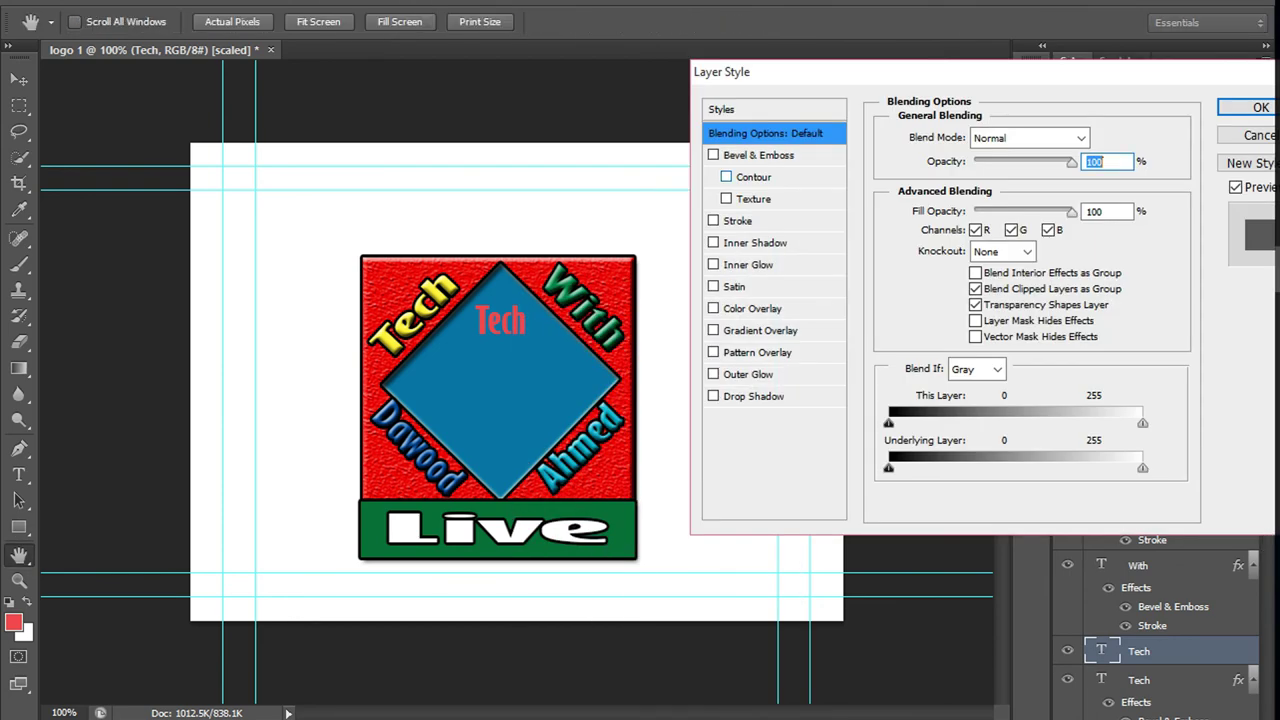
pyautogui.click(713, 220)
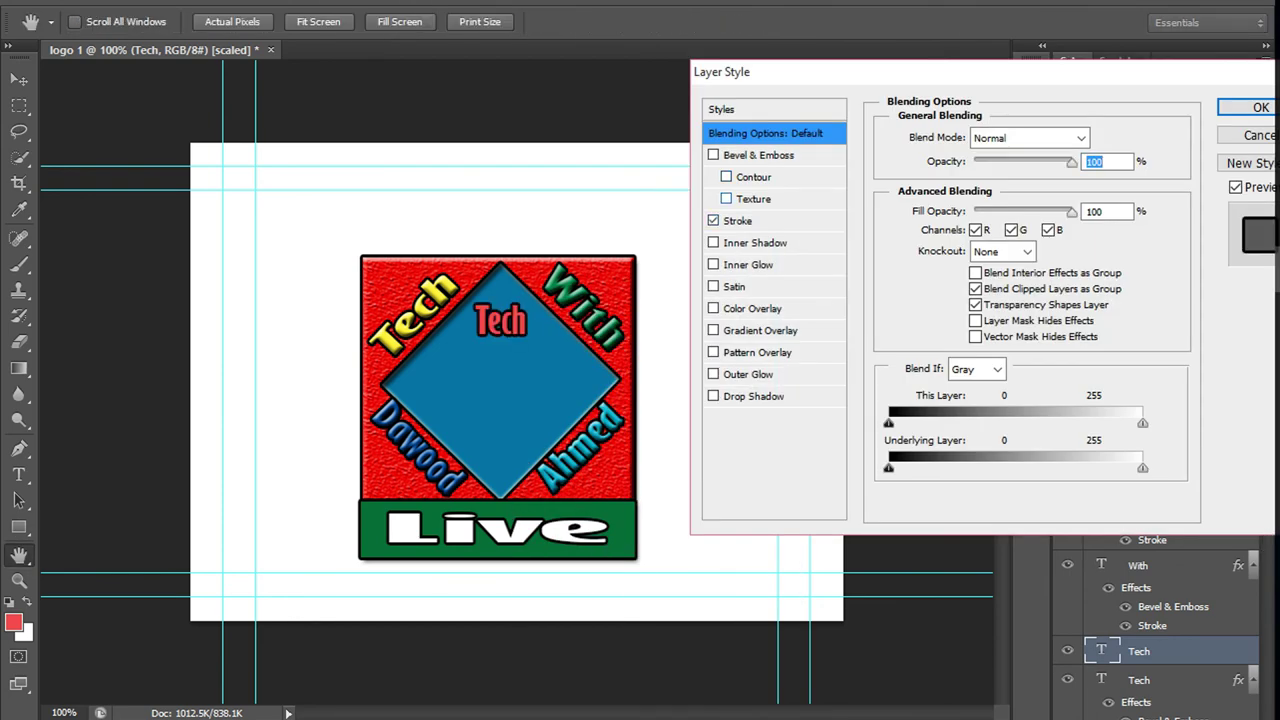
pyautogui.click(713, 155)
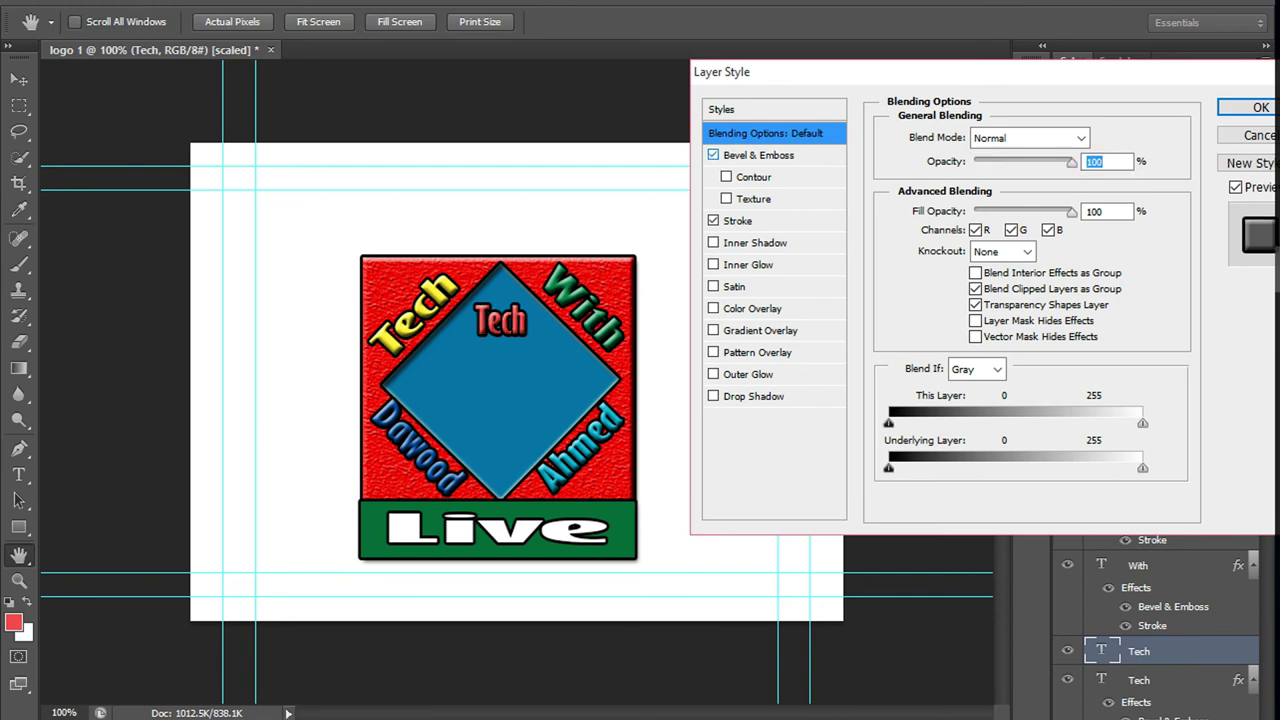
pyautogui.click(713, 155)
pyautogui.press('Return')
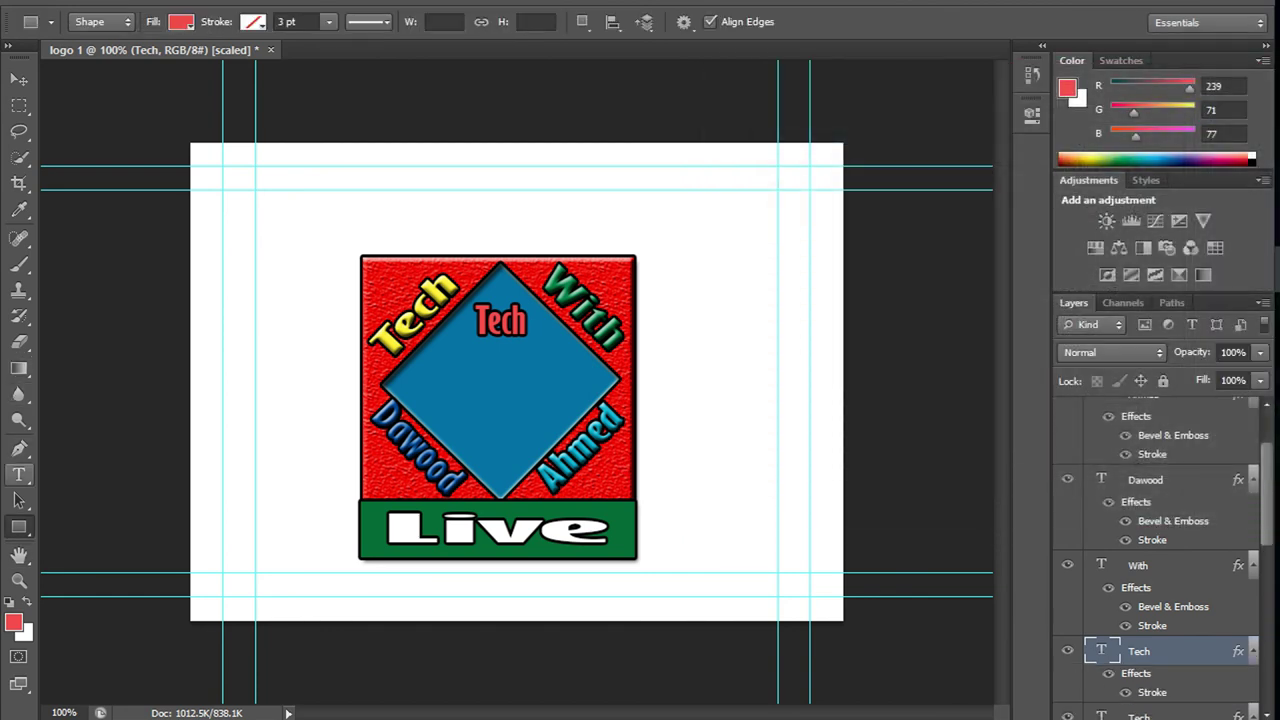
pyautogui.click(18, 475)
pyautogui.click(490, 380)
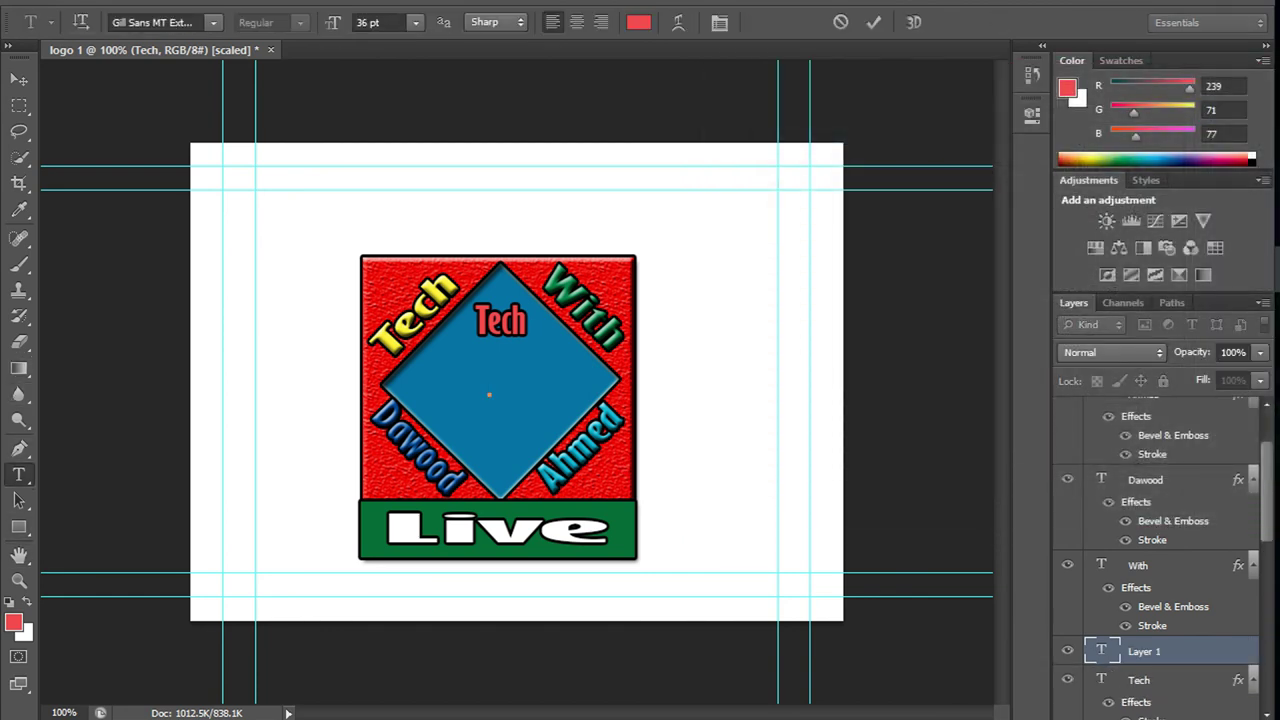
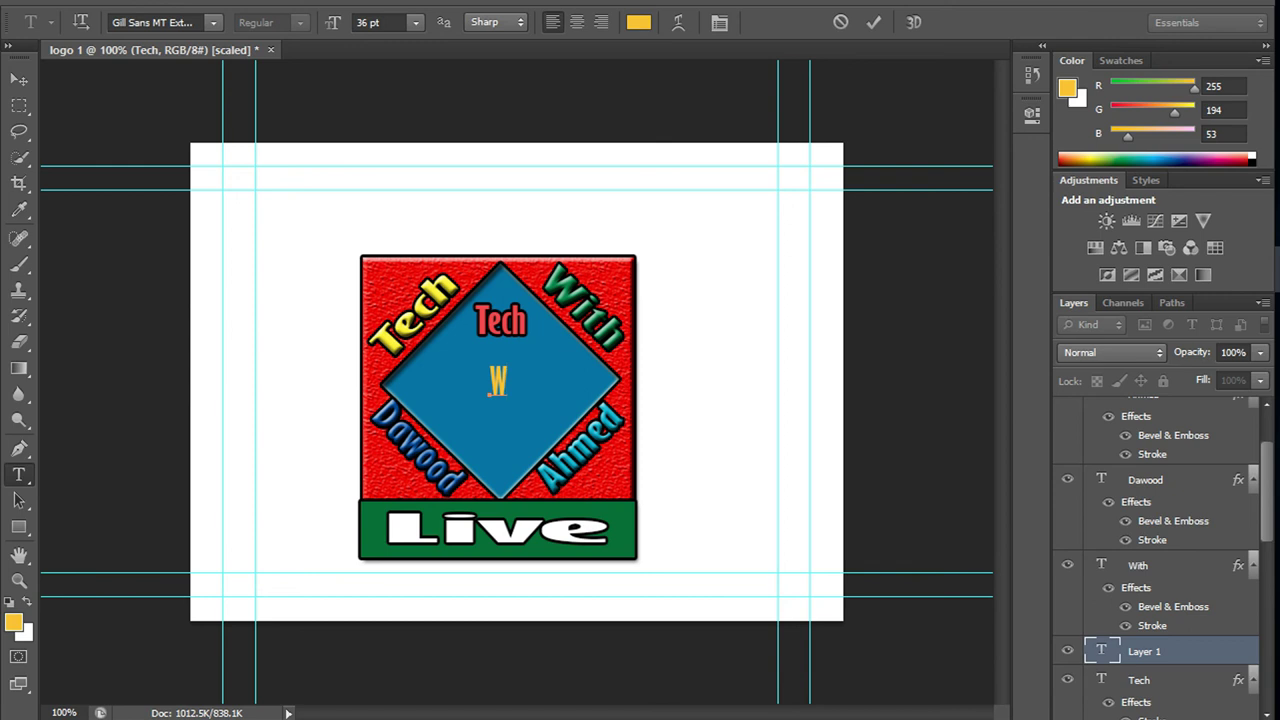
# - Finish the yellow 'With' text and stretch it to about 356% width beneath 'Tech'
pyautogui.write('ith')
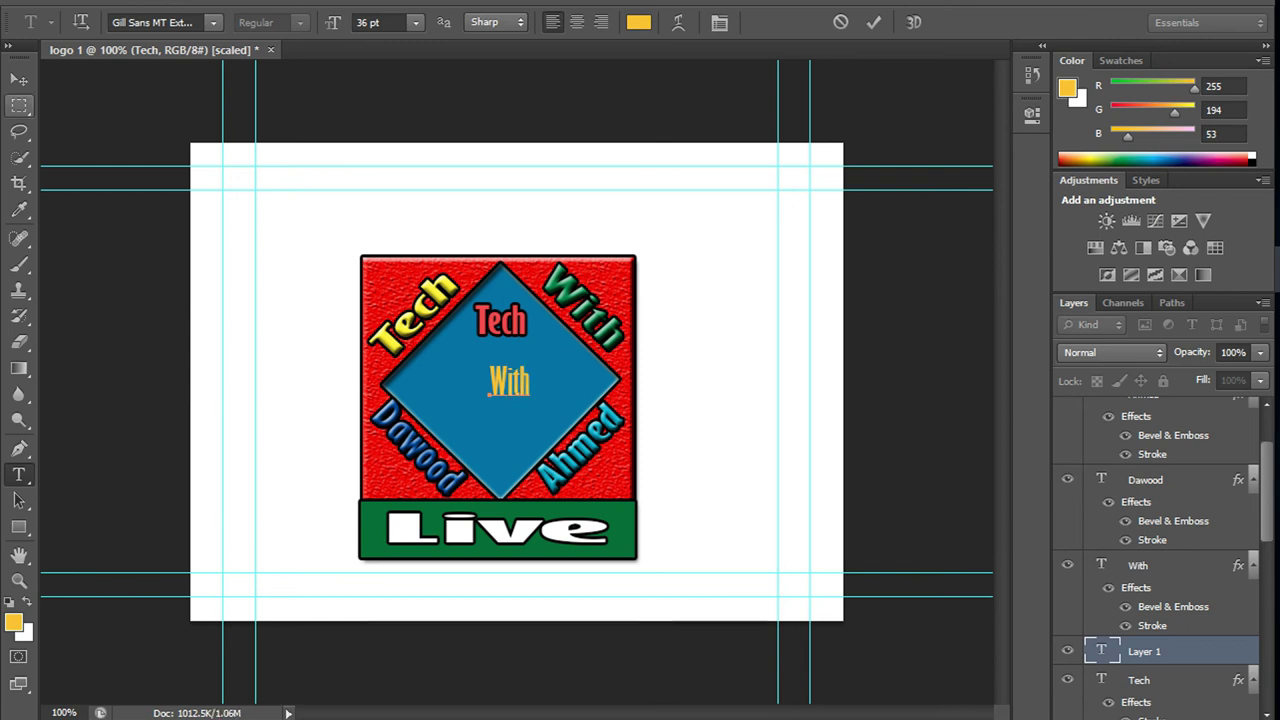
pyautogui.click(18, 79)
pyautogui.moveTo(530, 363)
pyautogui.mouseDown()
pyautogui.moveTo(555, 380)
pyautogui.moveTo(533, 347)
pyautogui.moveTo(580, 364)
pyautogui.mouseUp()
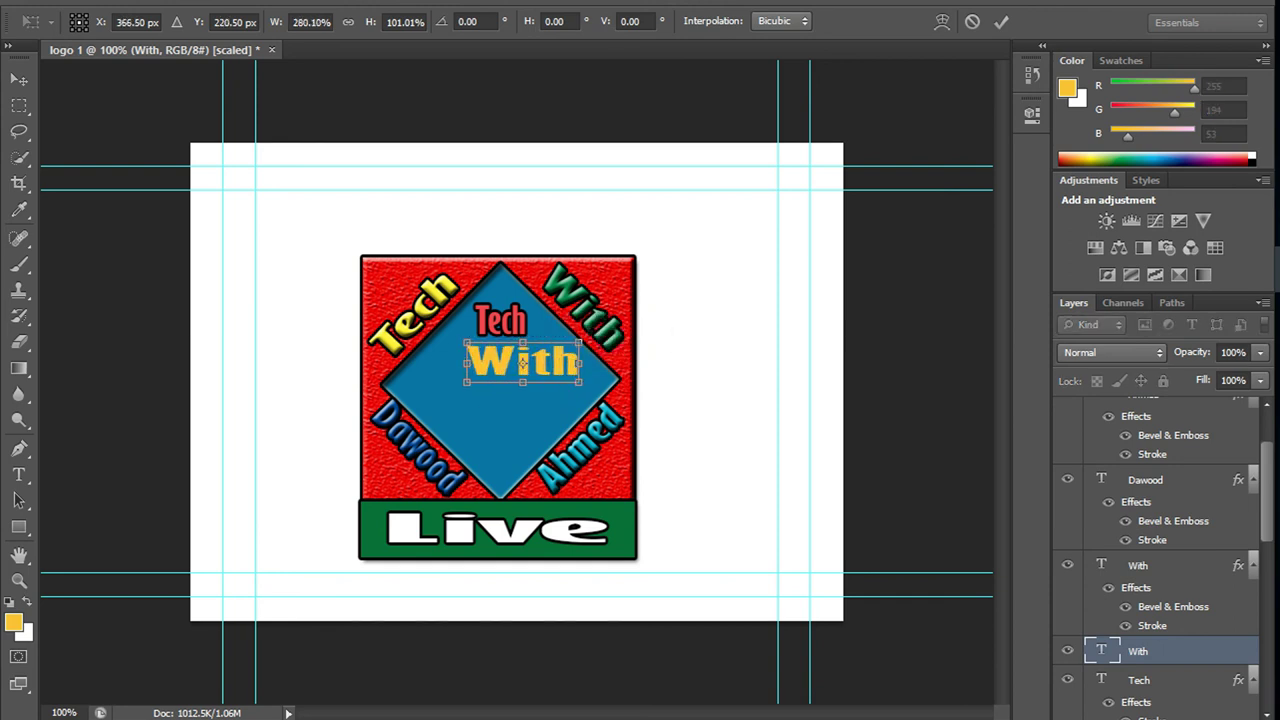
pyautogui.moveTo(465, 362); pyautogui.dragTo(433, 362)
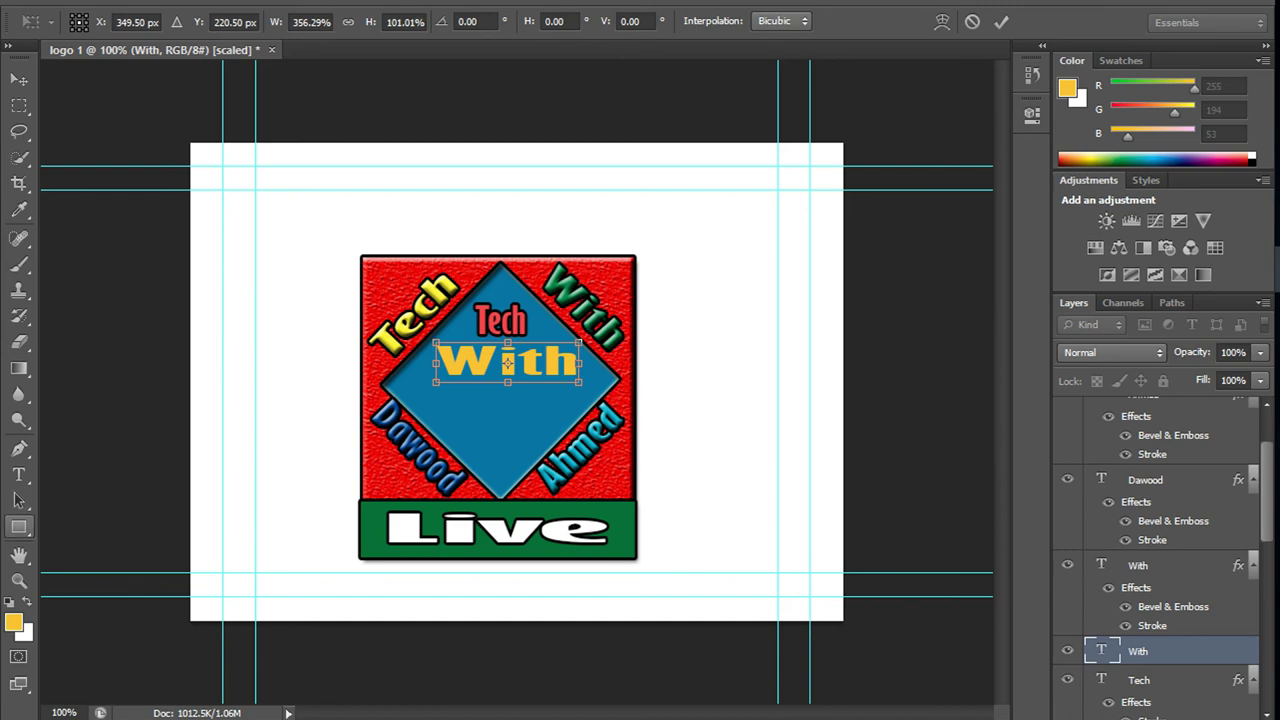
pyautogui.click(18, 527)
pyautogui.click(515, 285)
# - Give the 'With' text layer Bevel & Emboss and a dark Stroke outline
pyautogui.rightClick(515, 285)
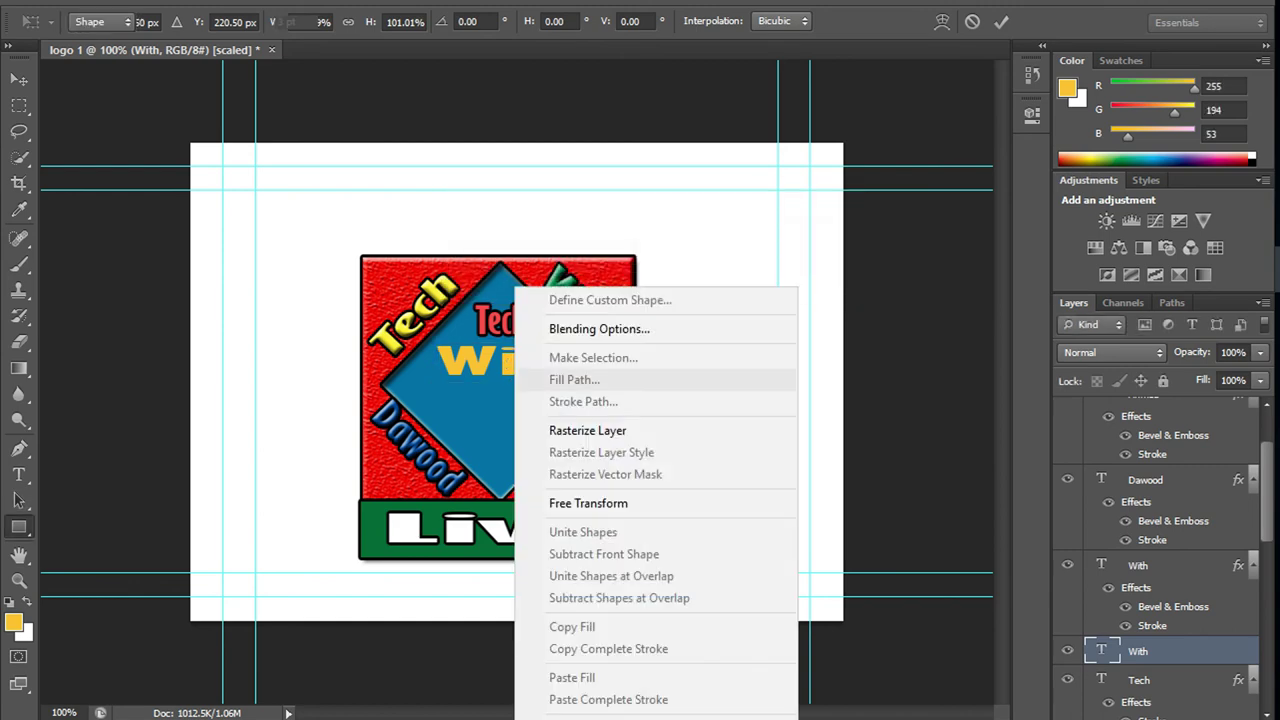
pyautogui.click(540, 329)
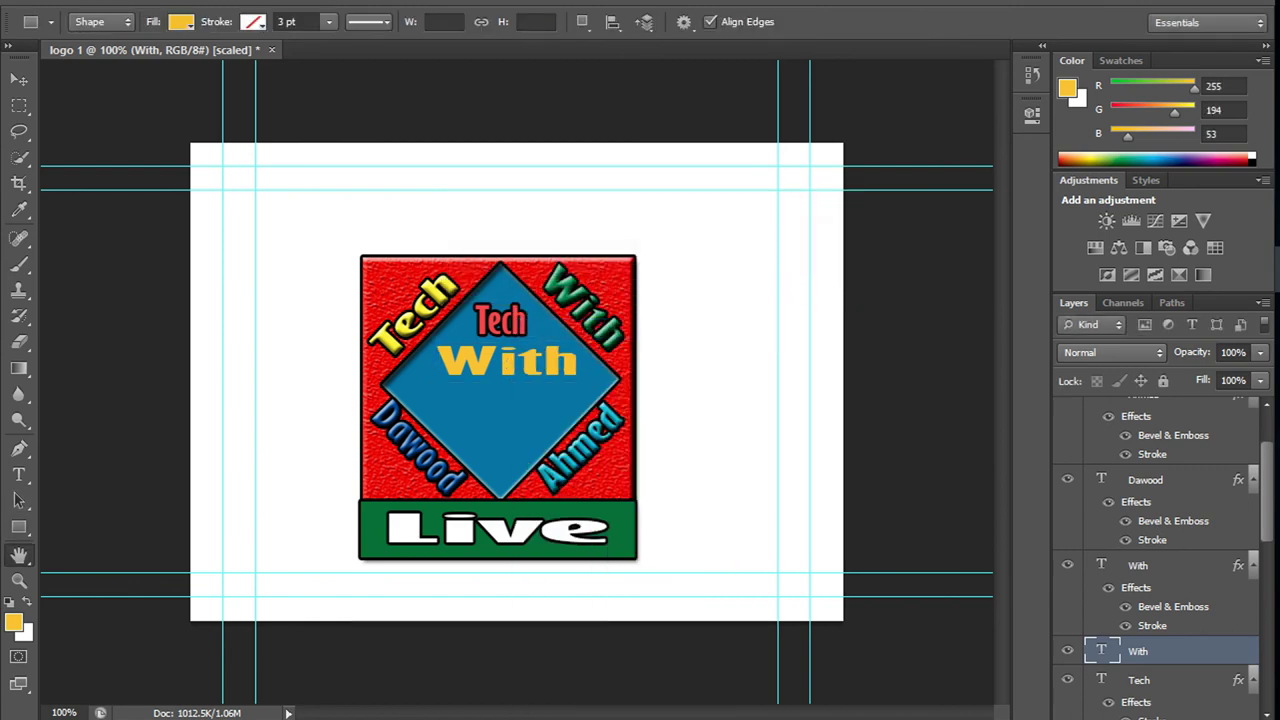
pyautogui.click(758, 155)
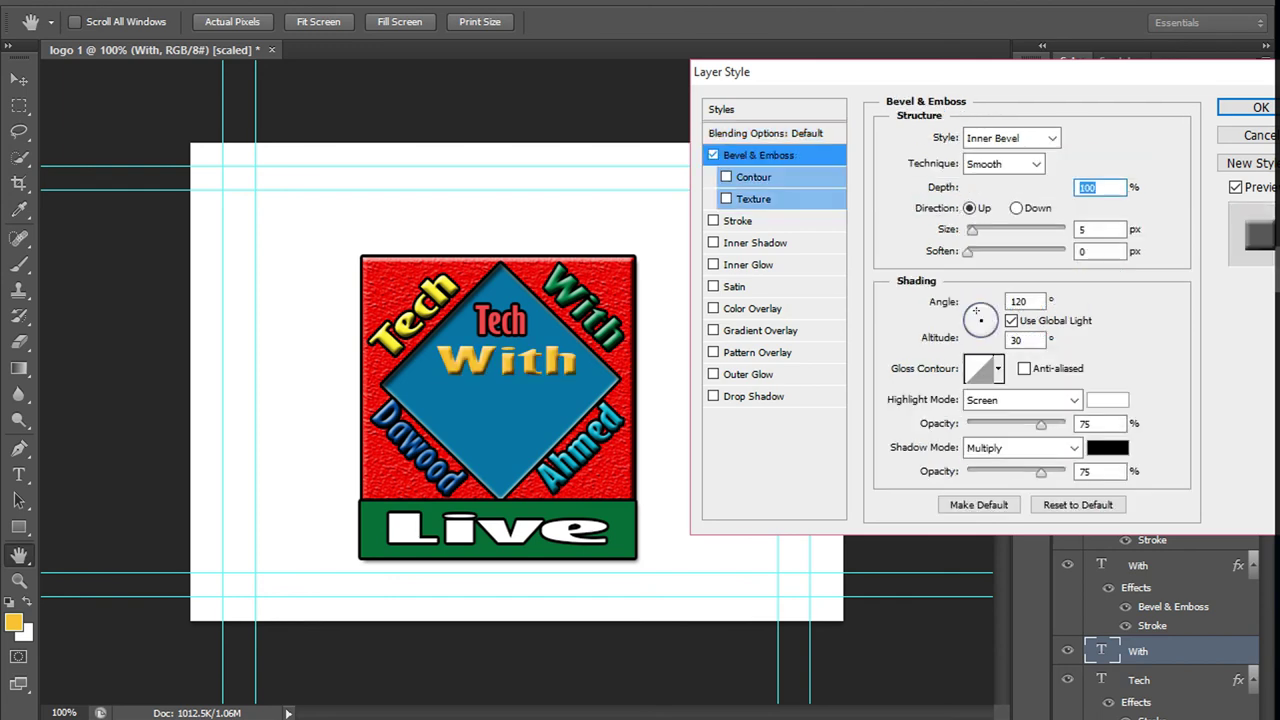
pyautogui.click(713, 220)
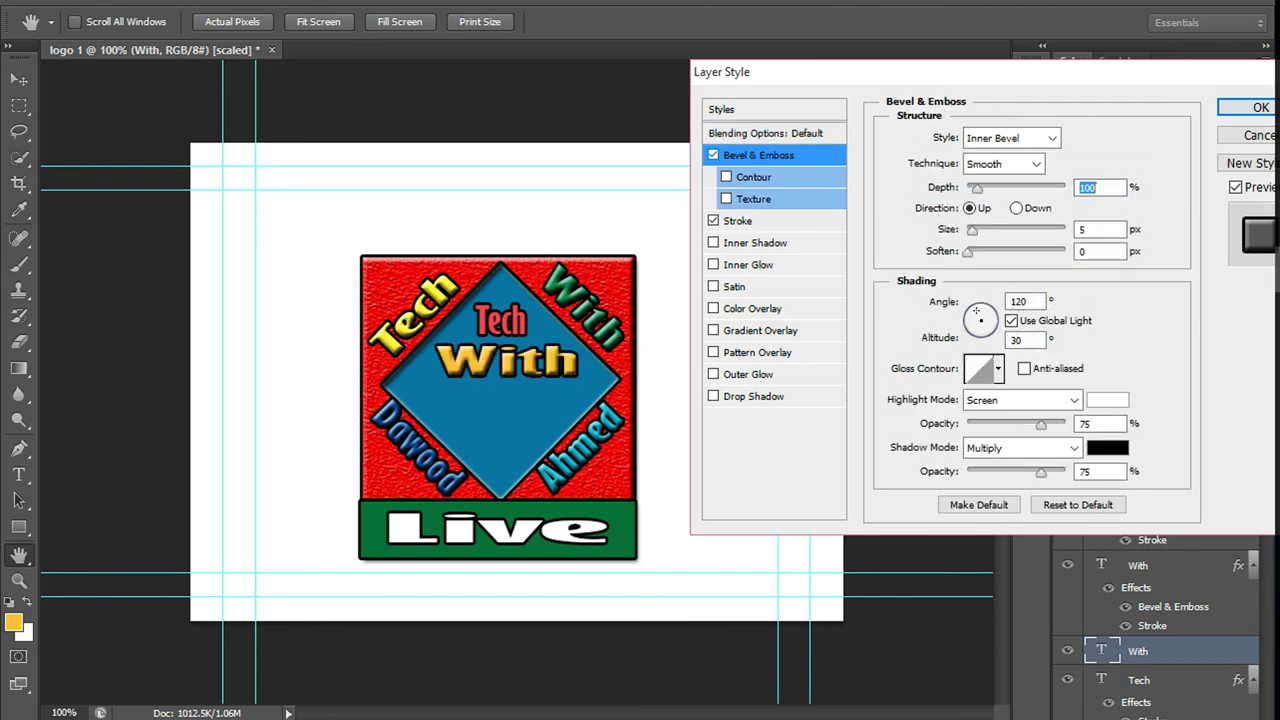
pyautogui.click(713, 155)
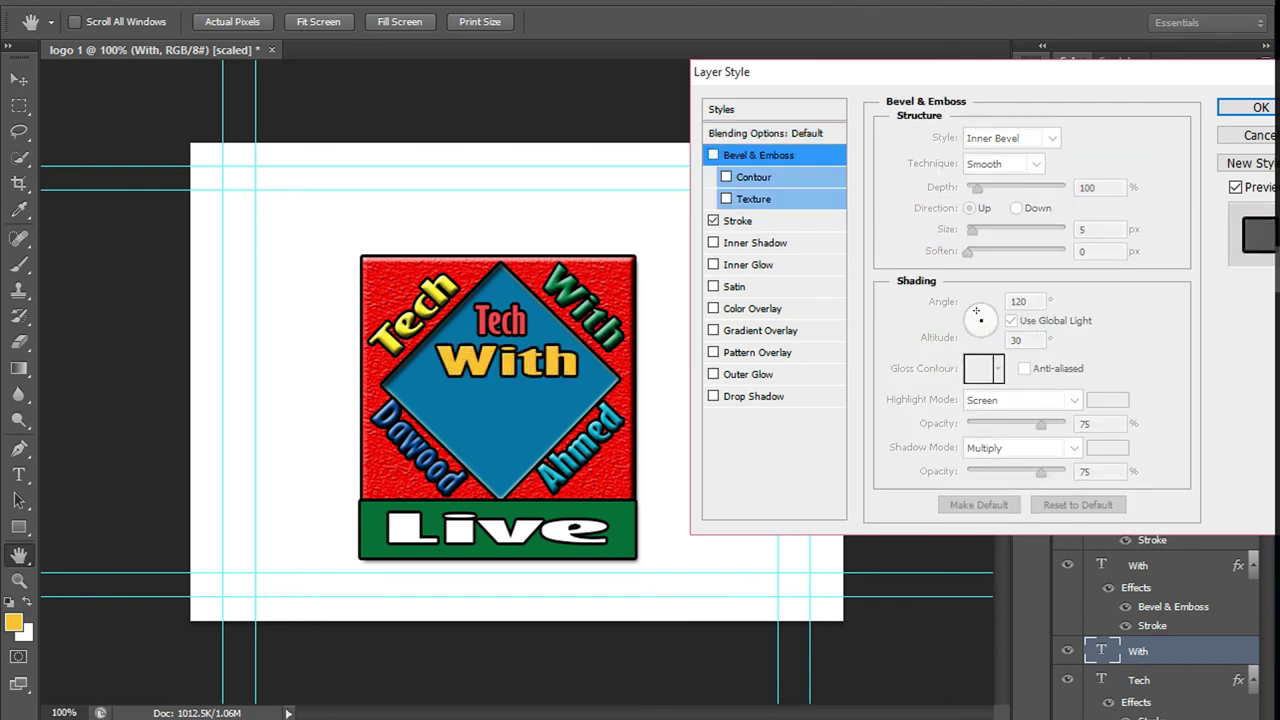
pyautogui.click(713, 155)
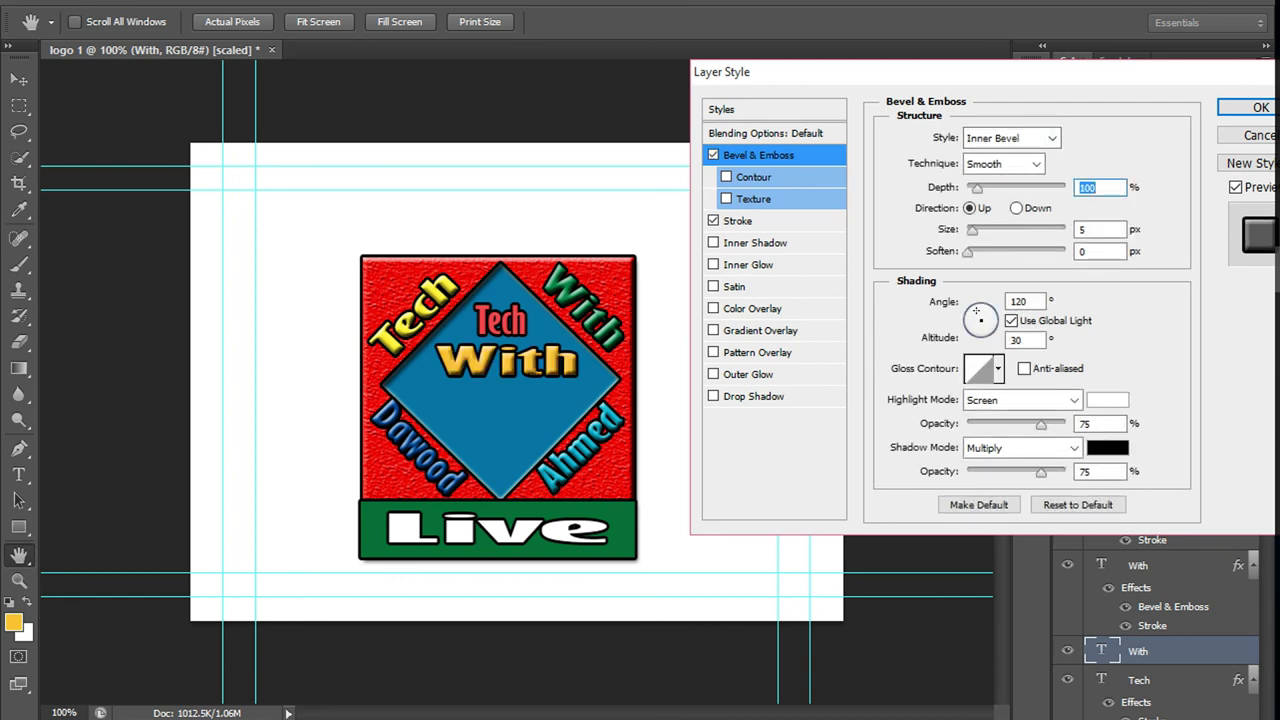
pyautogui.click(1260, 107)
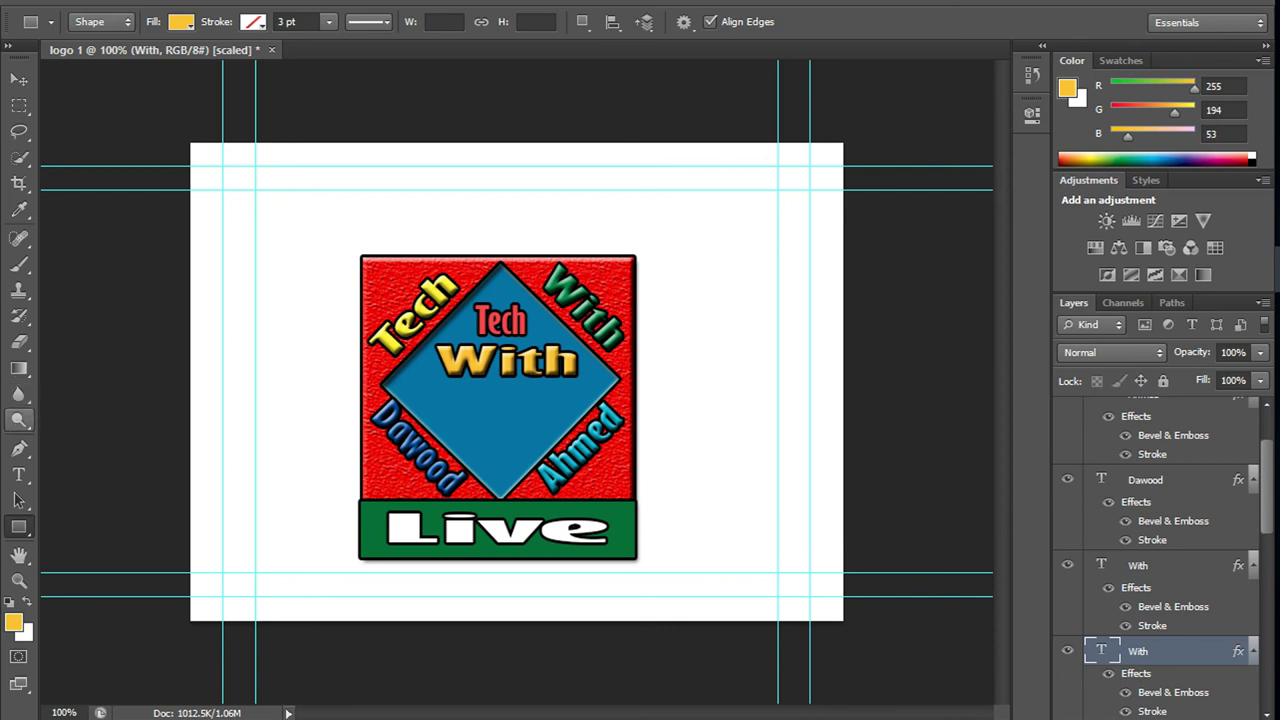
# - Type 'Dawood' in green inside the blue diamond
pyautogui.click(19, 474)
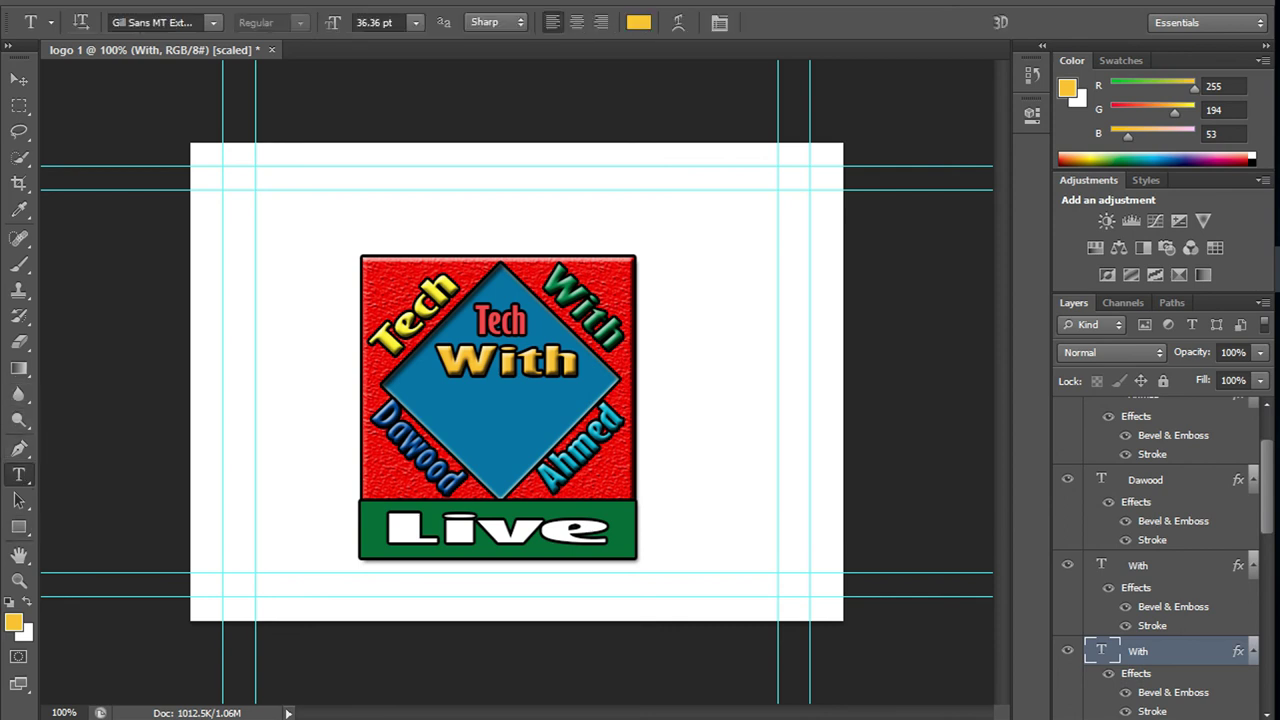
pyautogui.click(421, 392)
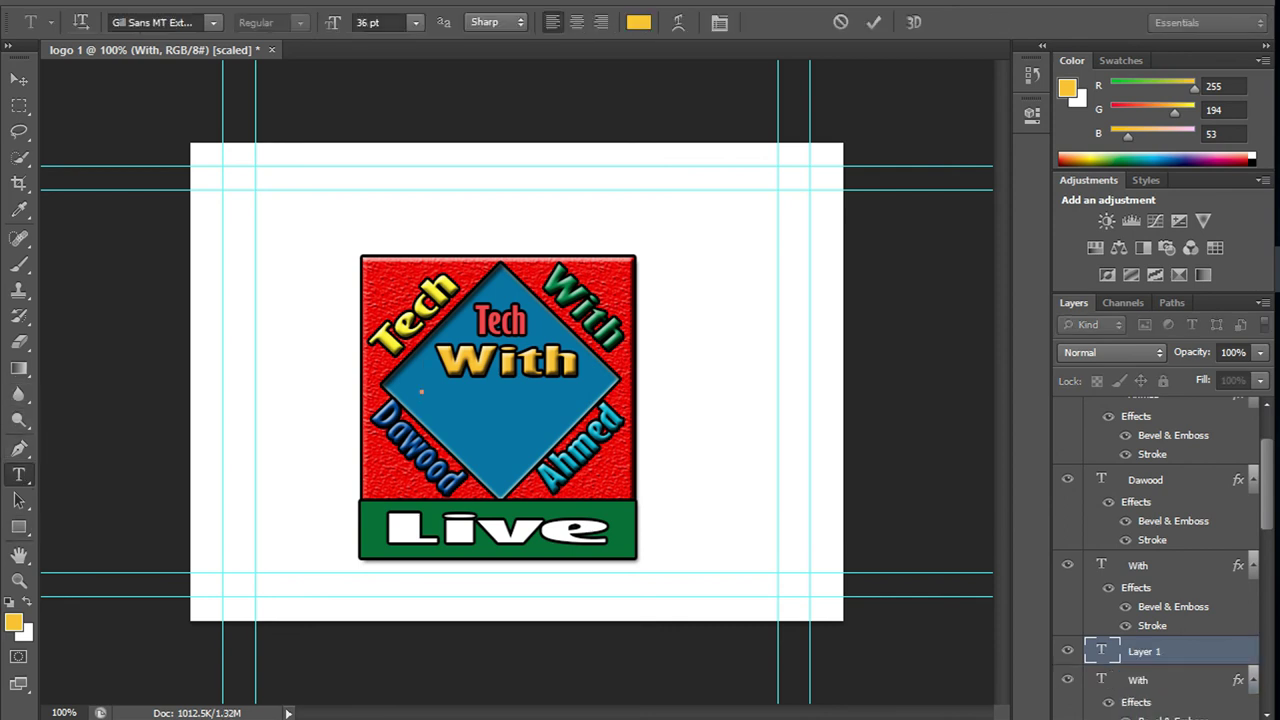
pyautogui.write('Da')
pyautogui.press('BackSpace')
pyautogui.press('BackSpace')
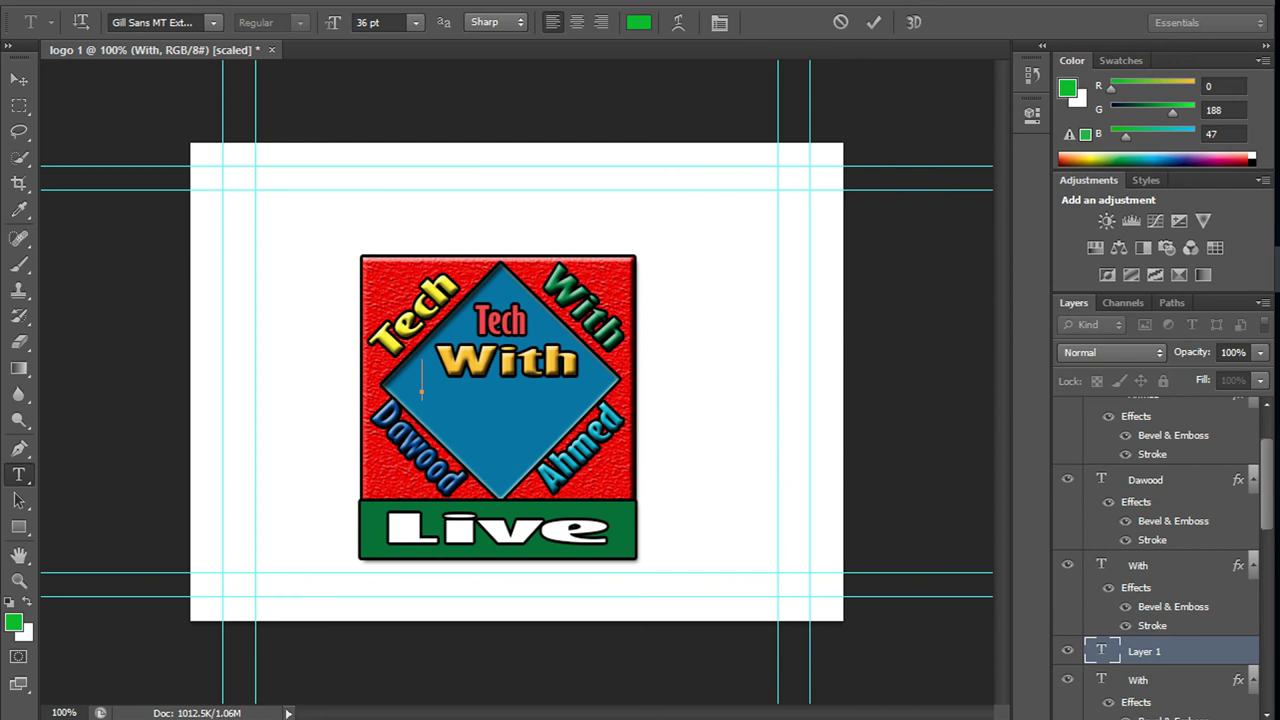
pyautogui.write('Dawood')
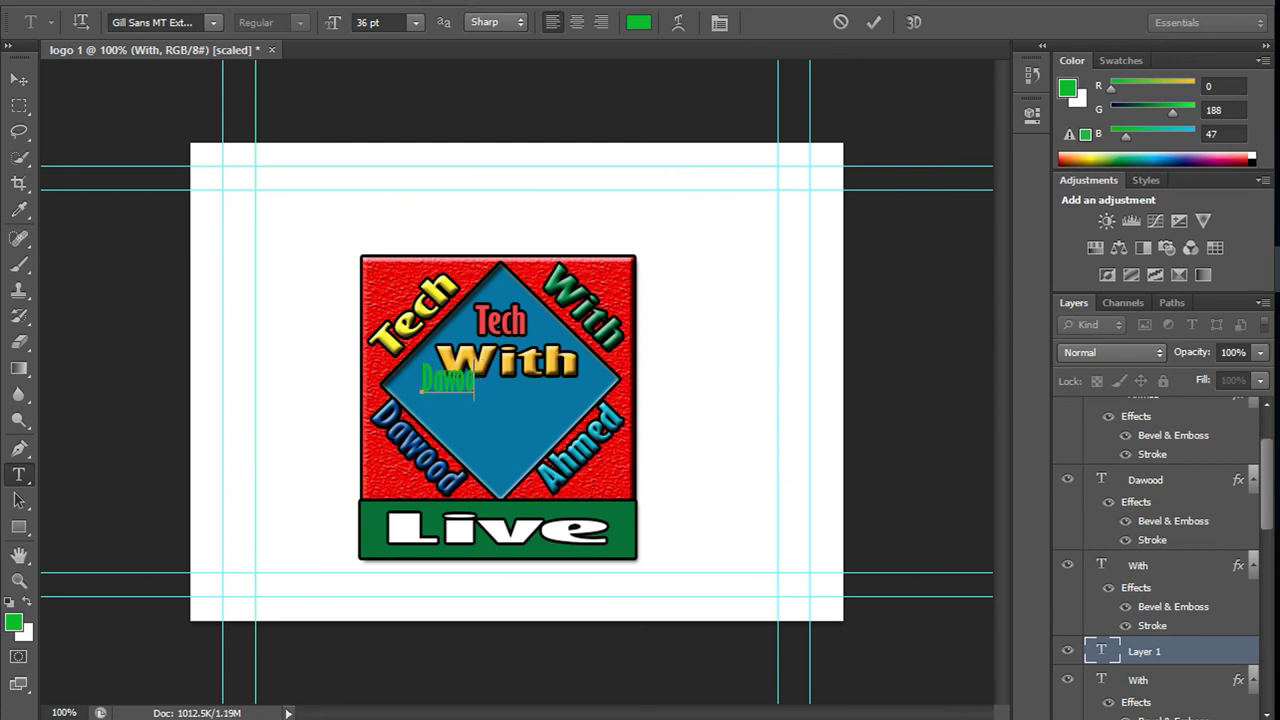
pyautogui.write('d')
pyautogui.click(19, 78)
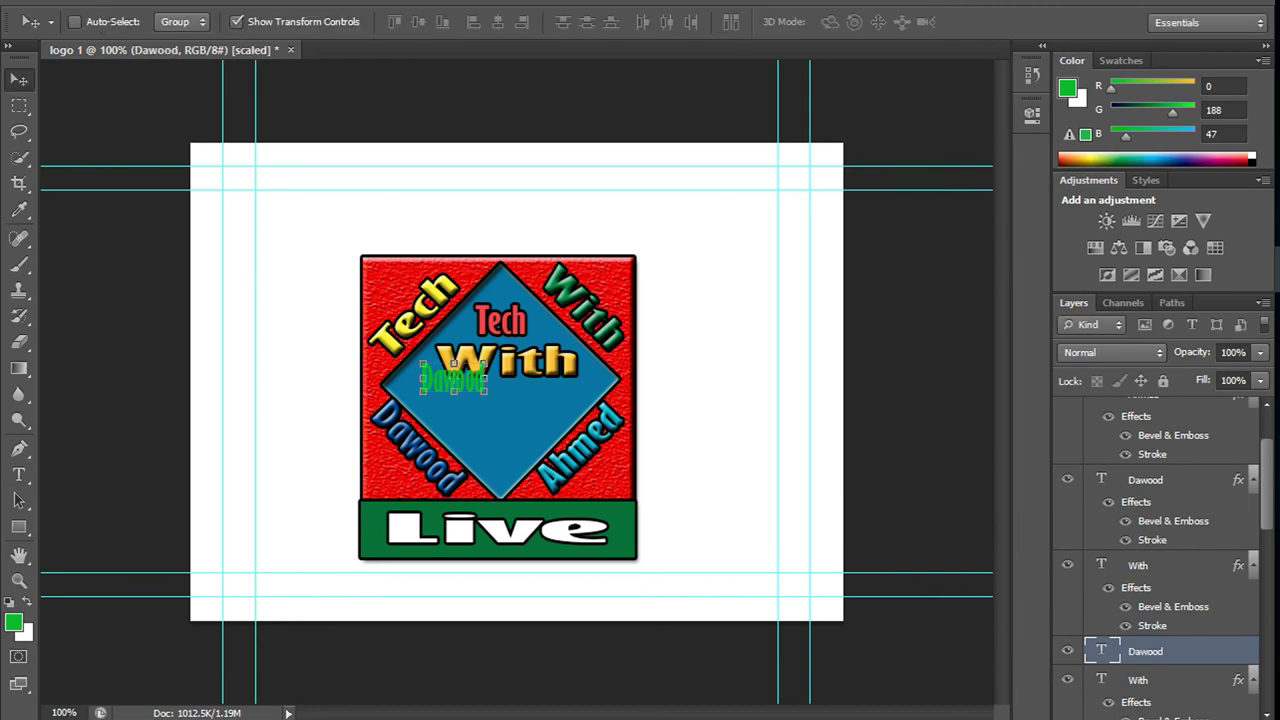
# - Move 'Dawood' just below 'With' and stretch it to about 254% width
pyautogui.moveTo(453, 378)
pyautogui.mouseDown()
pyautogui.moveTo(487, 398)
pyautogui.moveTo(578, 398)
pyautogui.mouseUp()
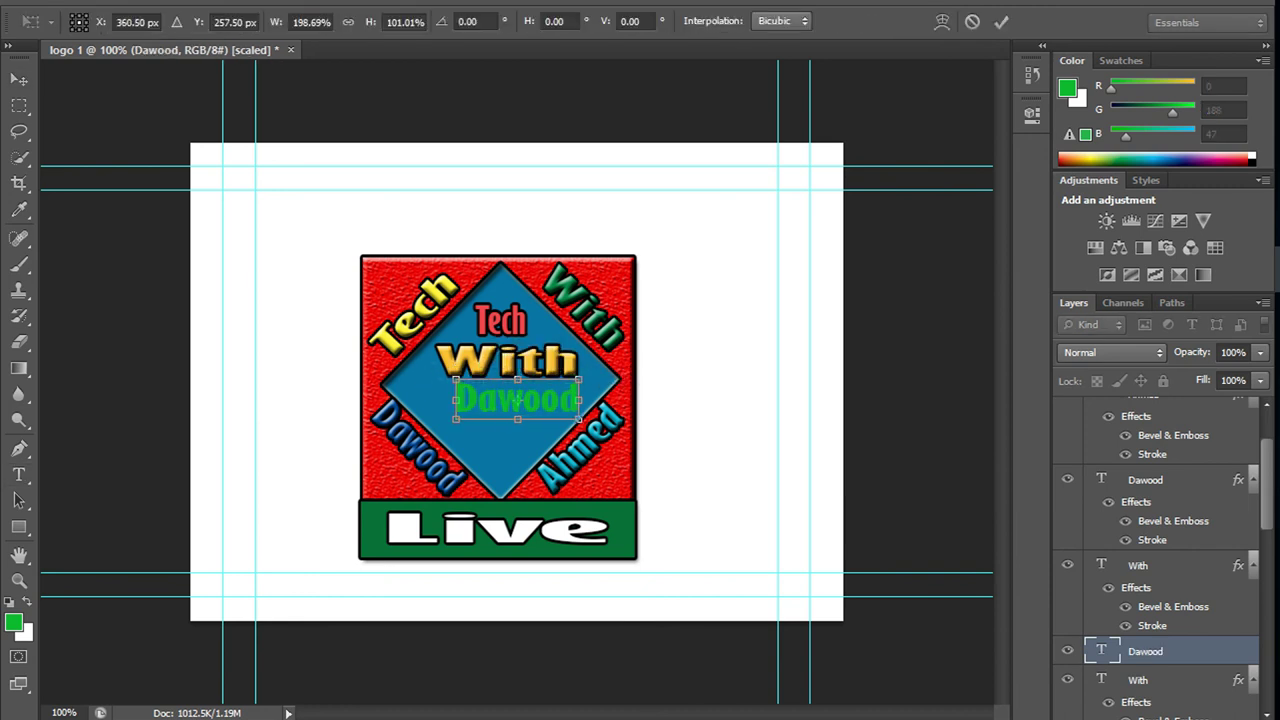
pyautogui.moveTo(455, 398); pyautogui.dragTo(420, 398)
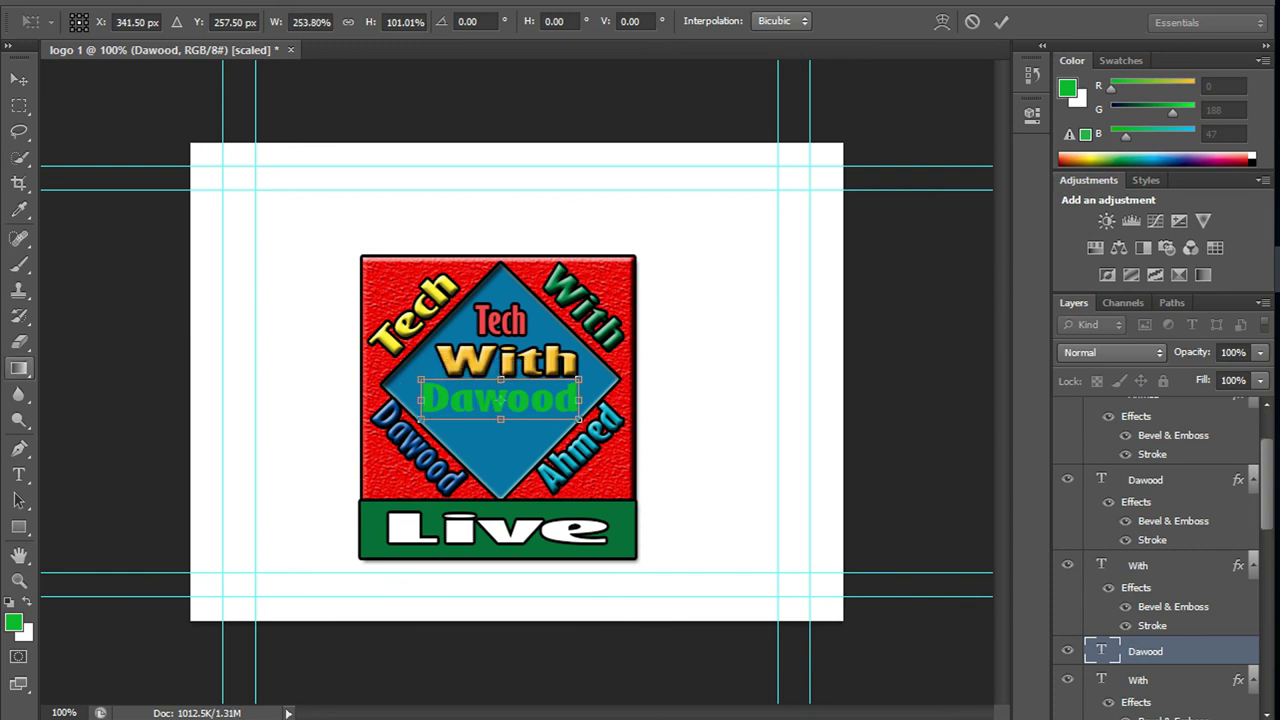
pyautogui.click(19, 527)
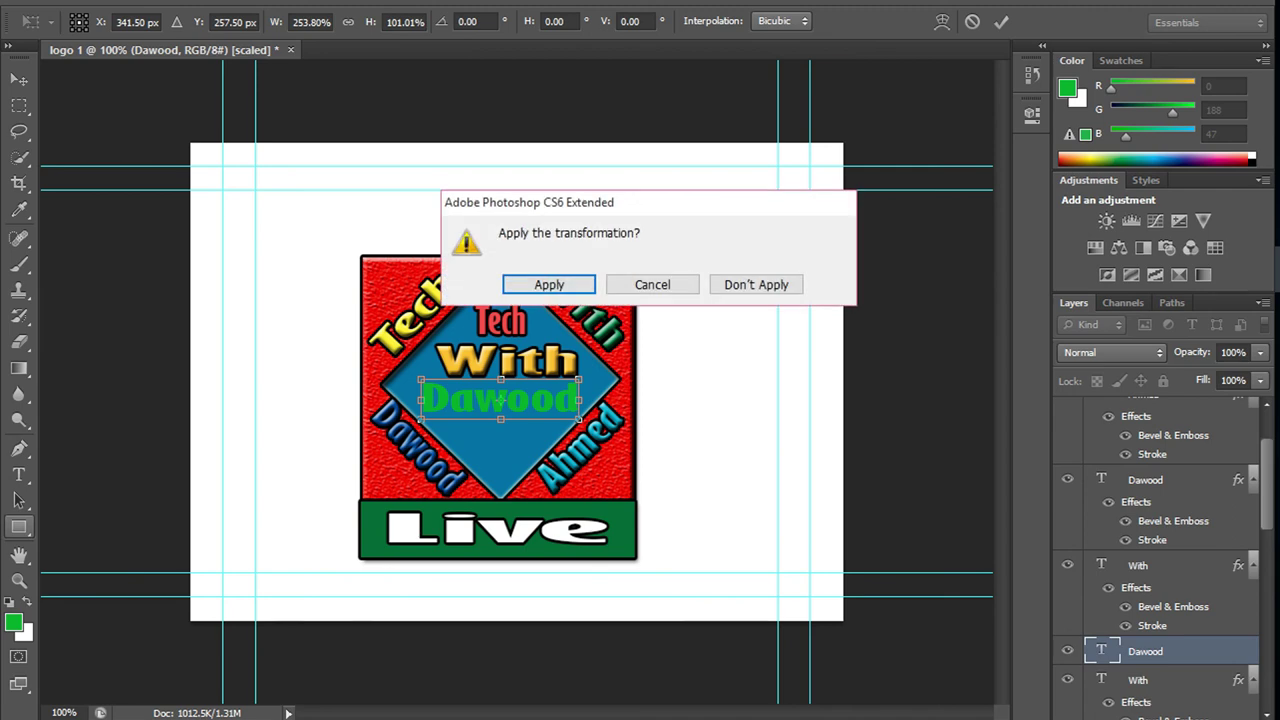
pyautogui.click(549, 284)
# - Give the green 'Dawood' layer a dark Stroke outline with Bevel & Emboss left off
pyautogui.rightClick(505, 286)
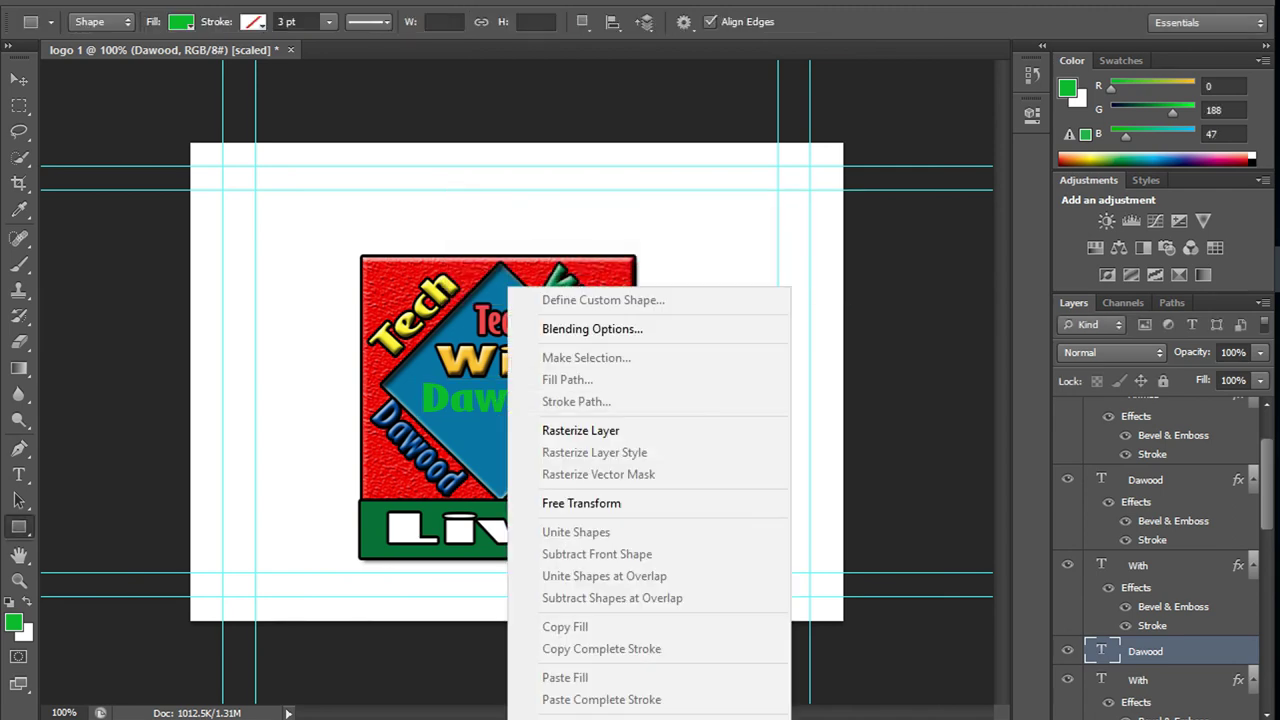
pyautogui.click(560, 329)
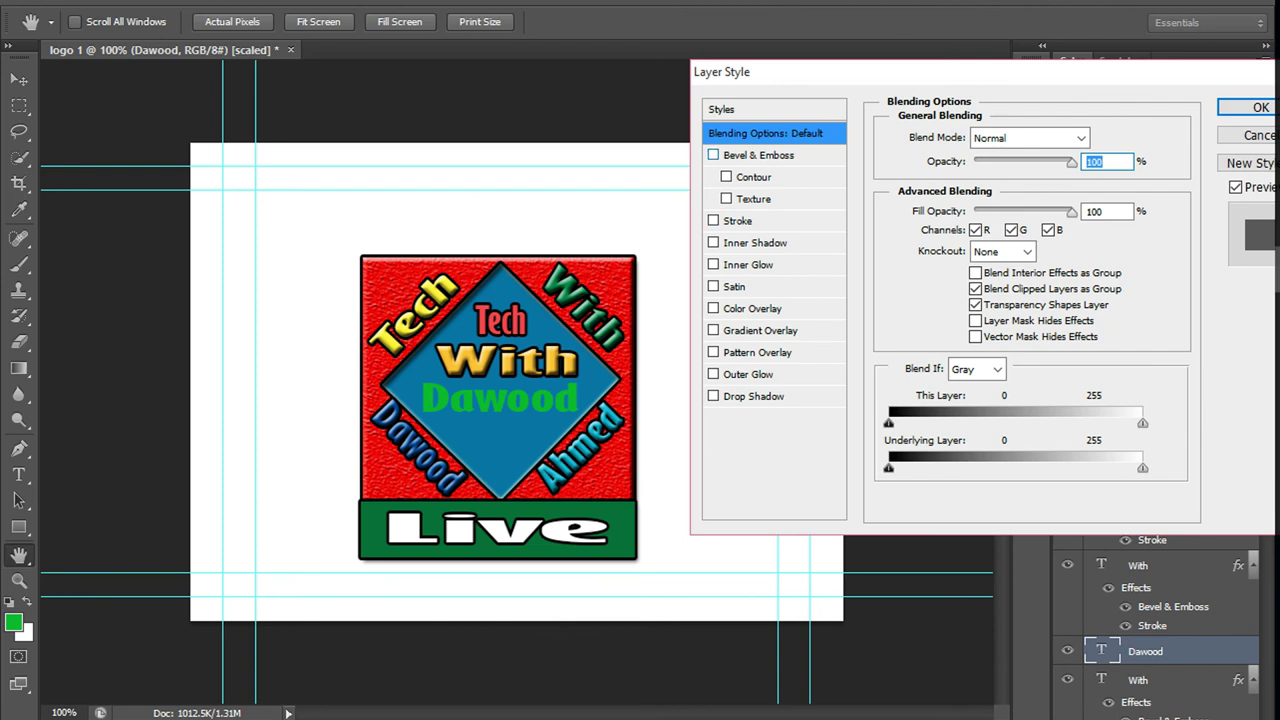
pyautogui.click(713, 155)
pyautogui.click(713, 220)
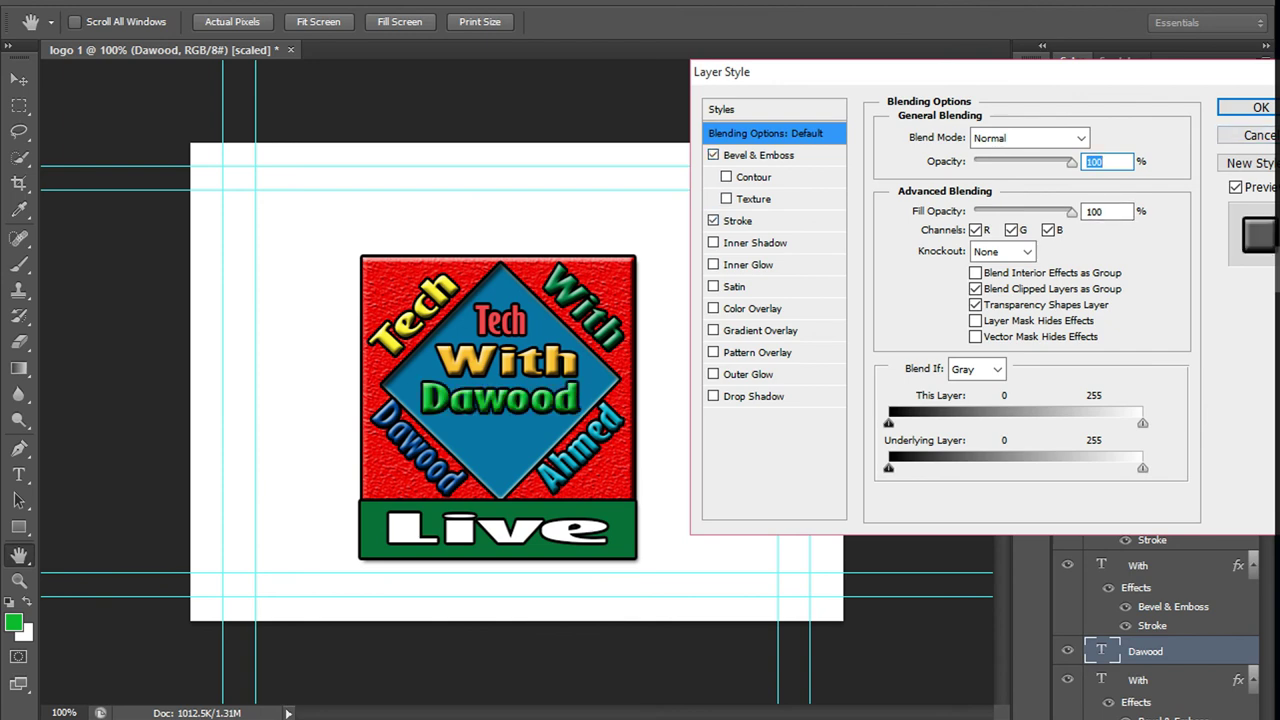
pyautogui.click(713, 155)
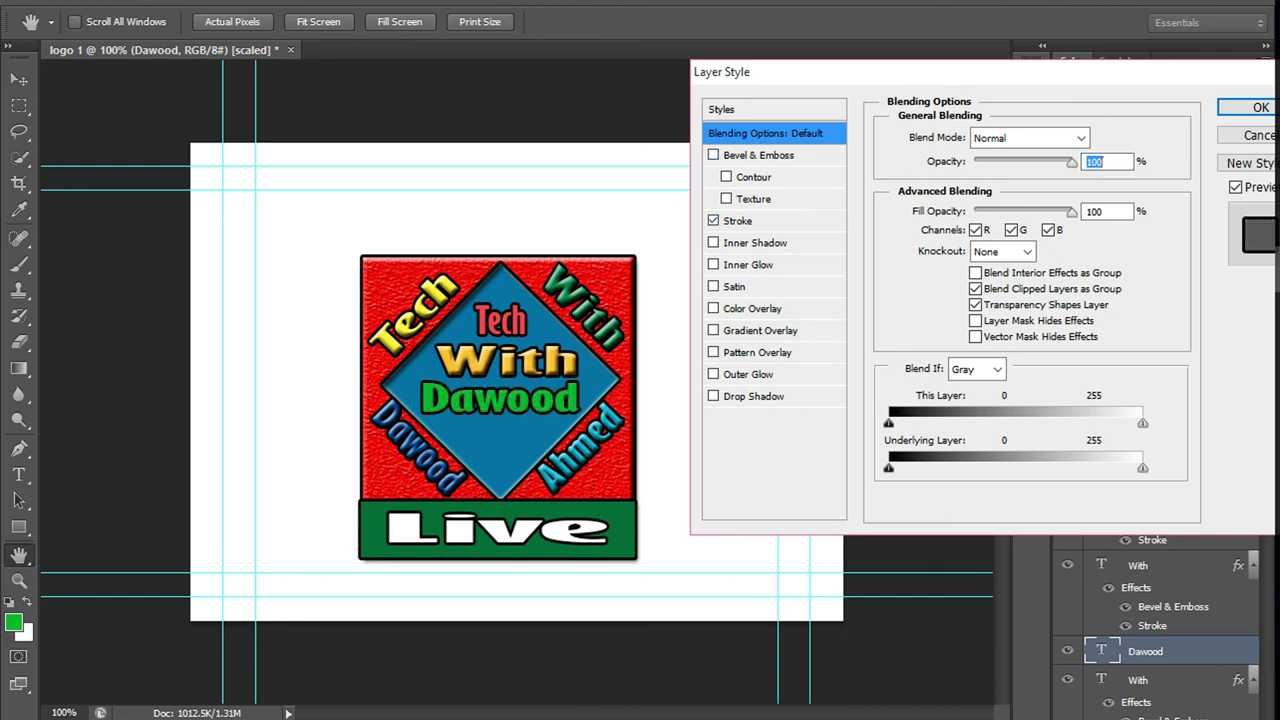
pyautogui.click(1260, 107)
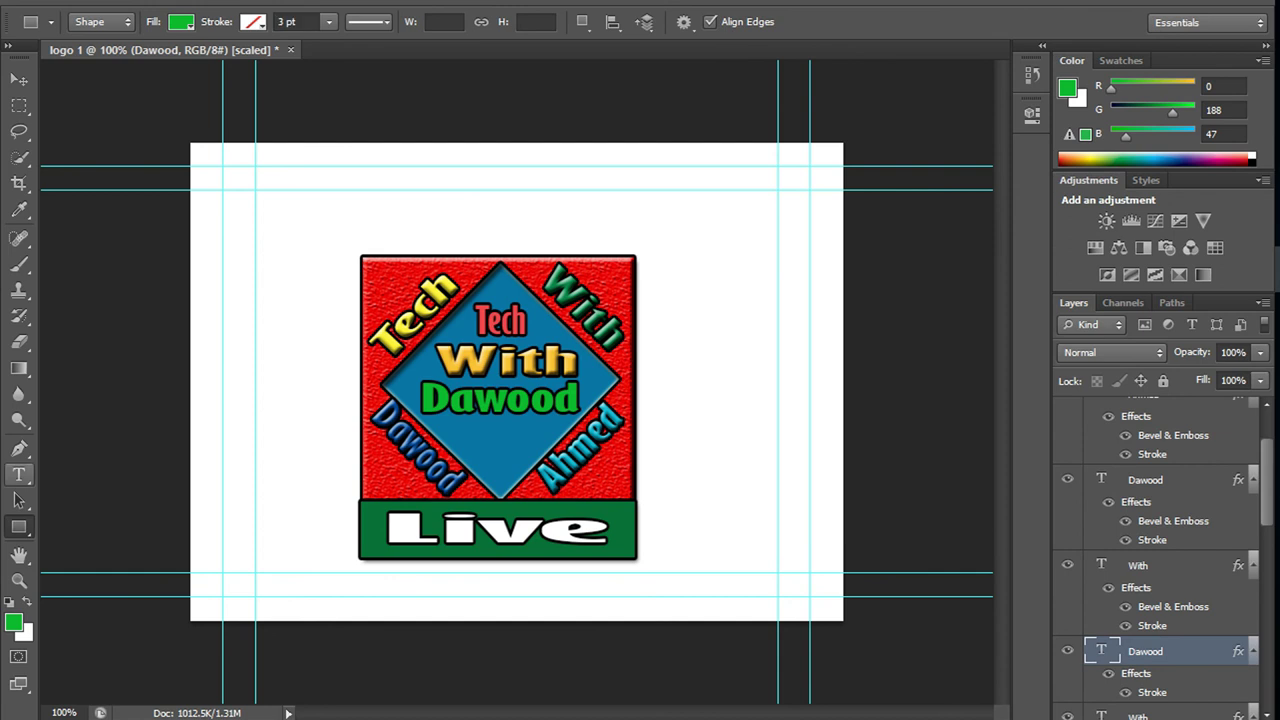
# - Type 'Ahmed' in bright red inside the diamond
pyautogui.press('t')
pyautogui.click(469, 435)
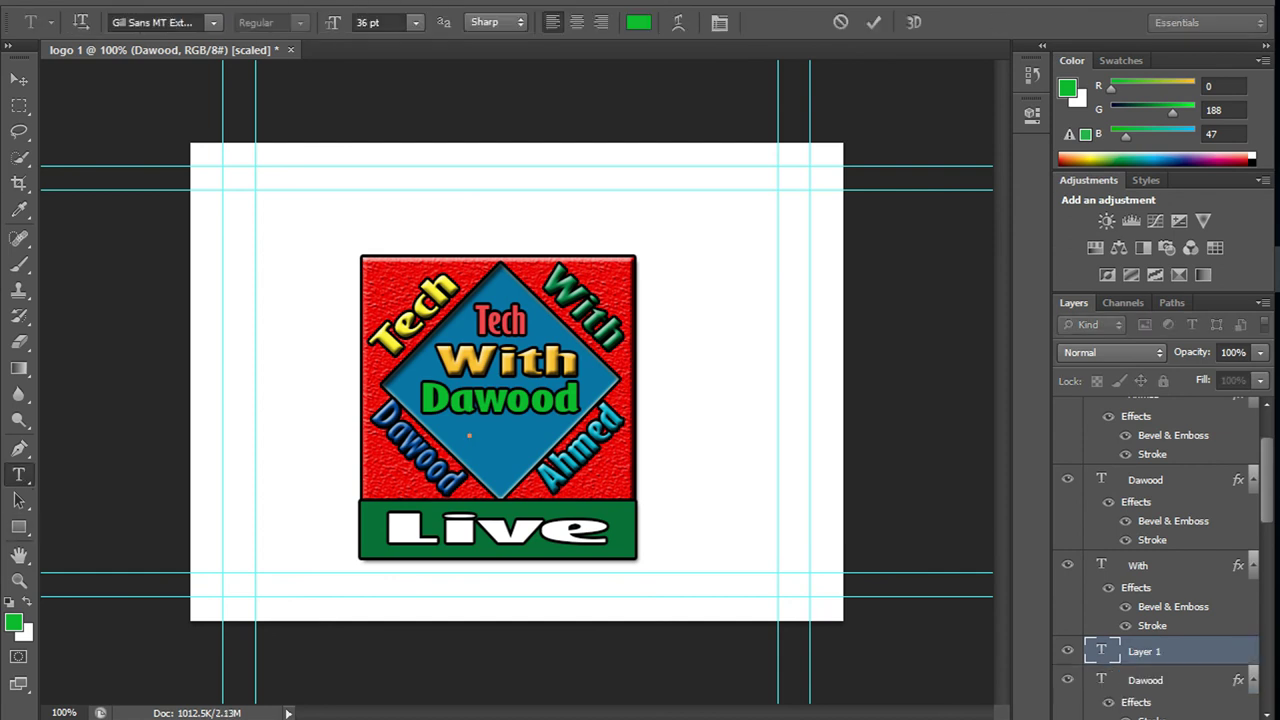
pyautogui.write('A')
pyautogui.press('BackSpace')
pyautogui.moveTo(1068, 158); pyautogui.dragTo(1062, 166)
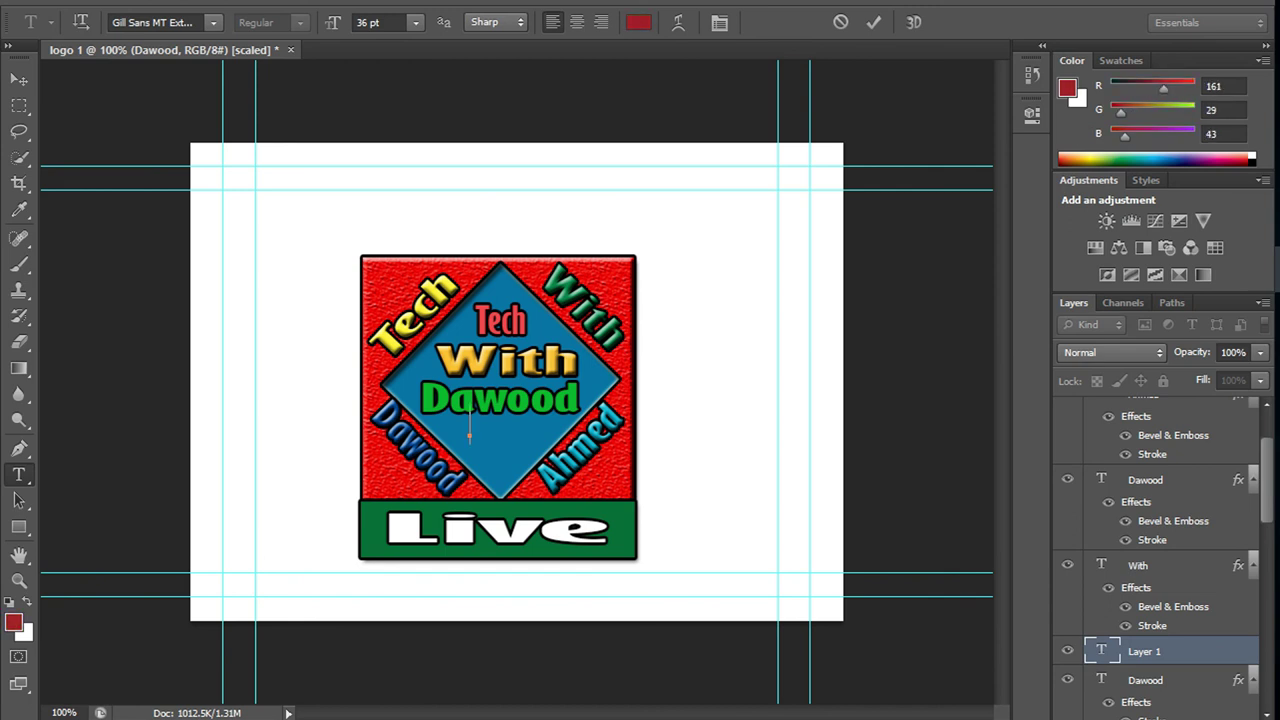
pyautogui.moveTo(1148, 90); pyautogui.dragTo(1196, 90)
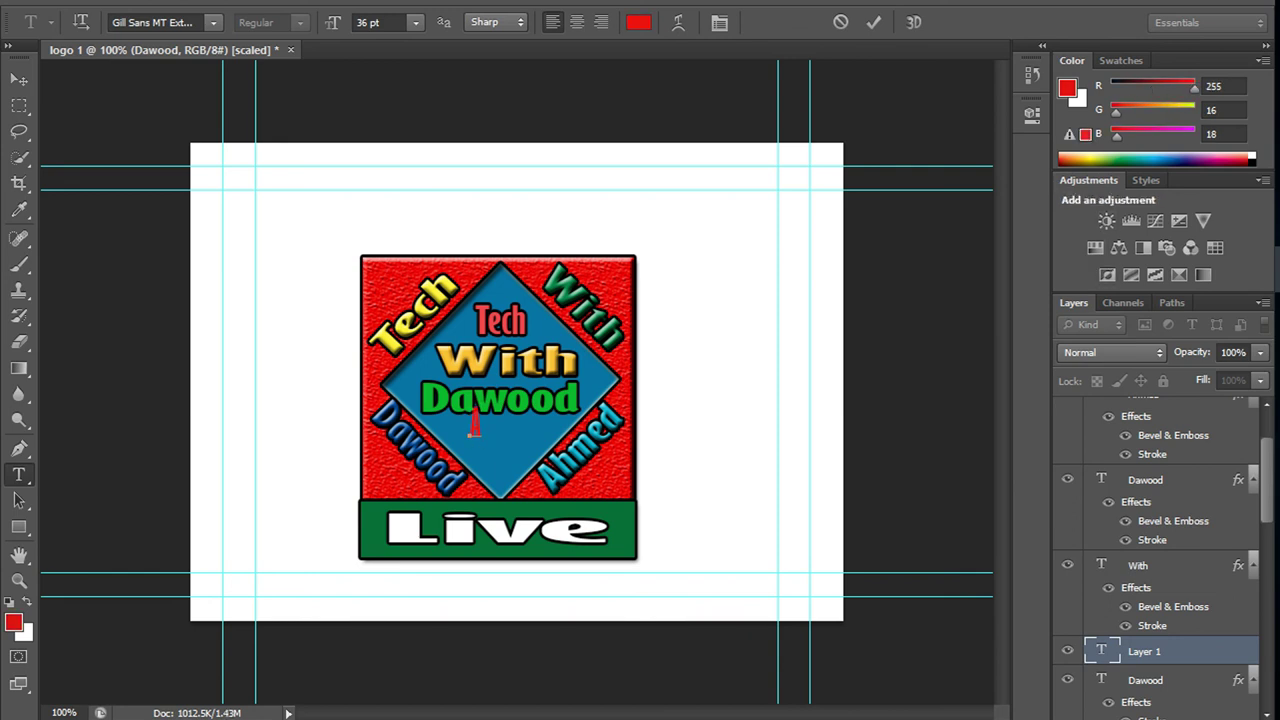
pyautogui.write('Ahmed')
pyautogui.click(19, 79)
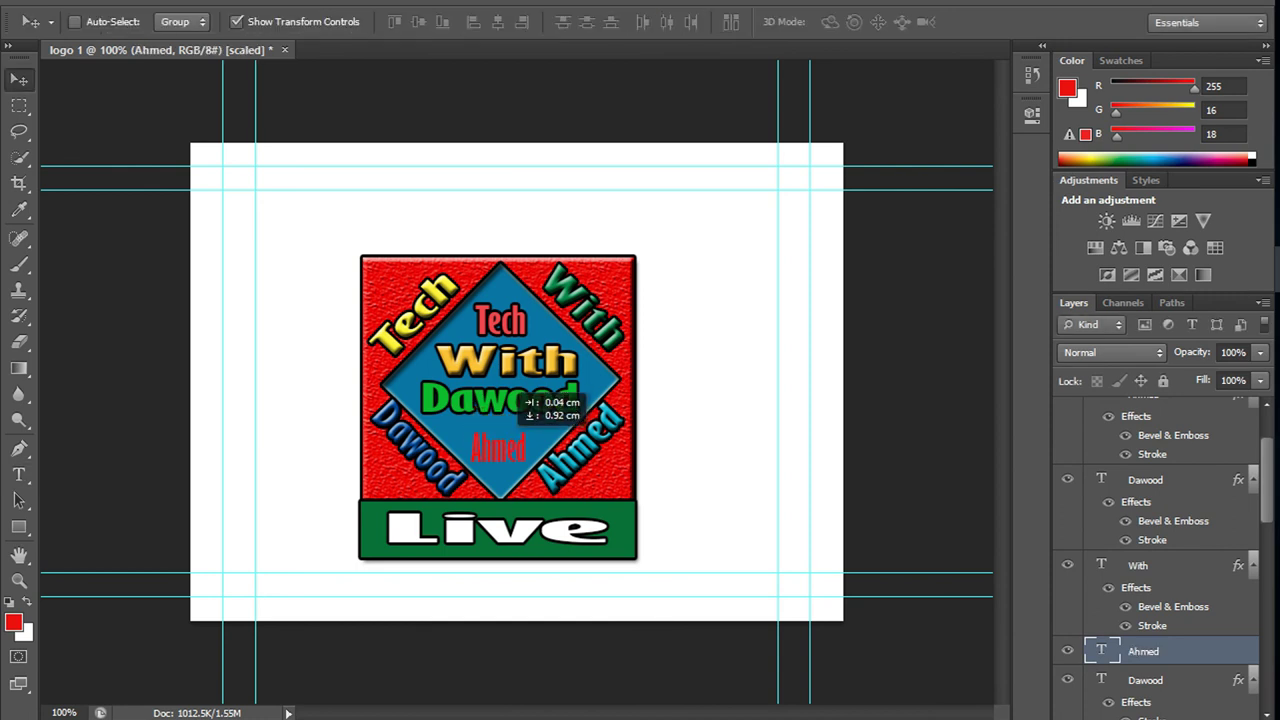
# - Move 'Ahmed' just below 'Dawood' and apply its 145% width stretch
pyautogui.moveTo(497, 425)
pyautogui.mouseDown()
pyautogui.moveTo(497, 447)
pyautogui.moveTo(553, 450)
pyautogui.moveTo(498, 440)
pyautogui.mouseUp()
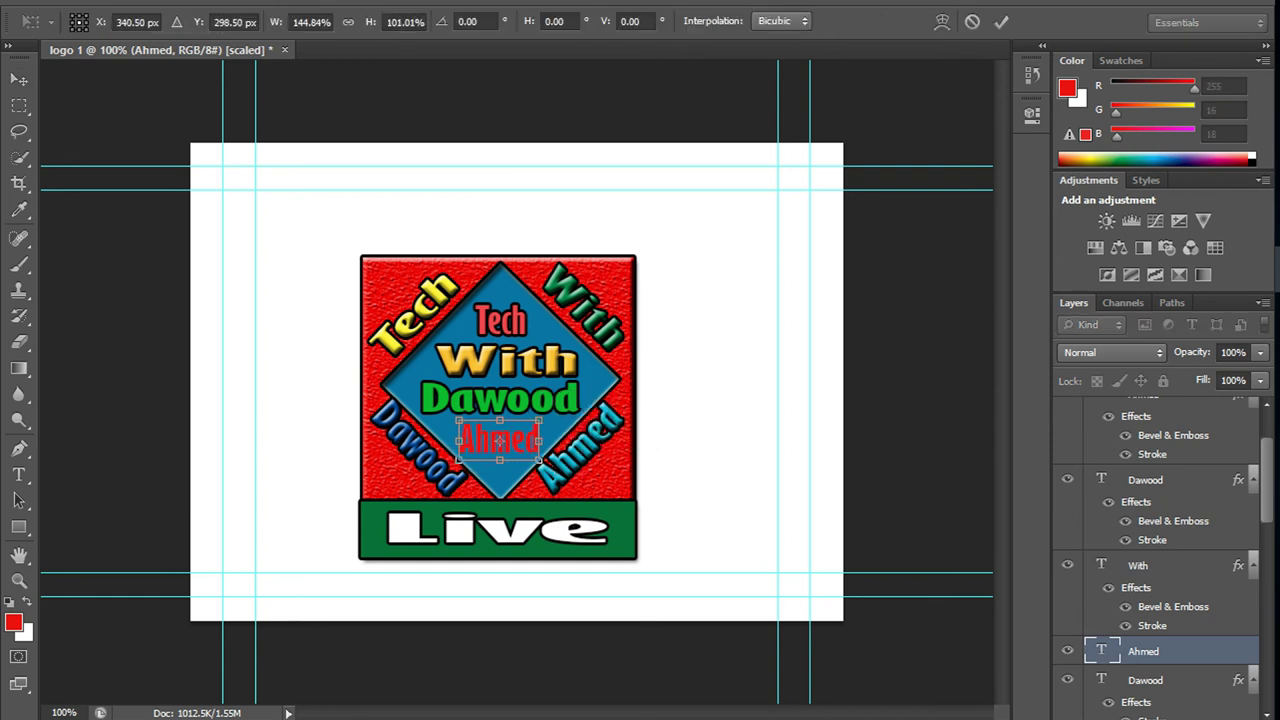
pyautogui.press('v')
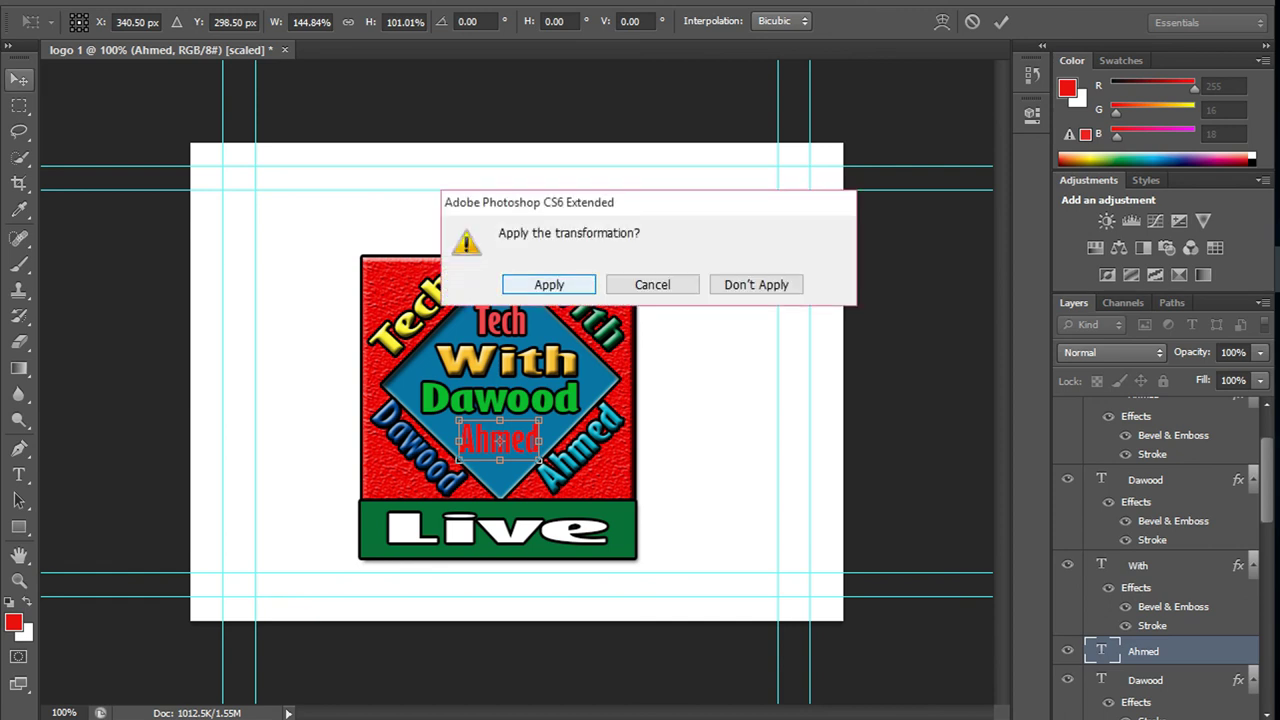
pyautogui.click(546, 283)
# - Give the red 'Ahmed' layer Bevel & Emboss and a dark Stroke outline
pyautogui.press('u')
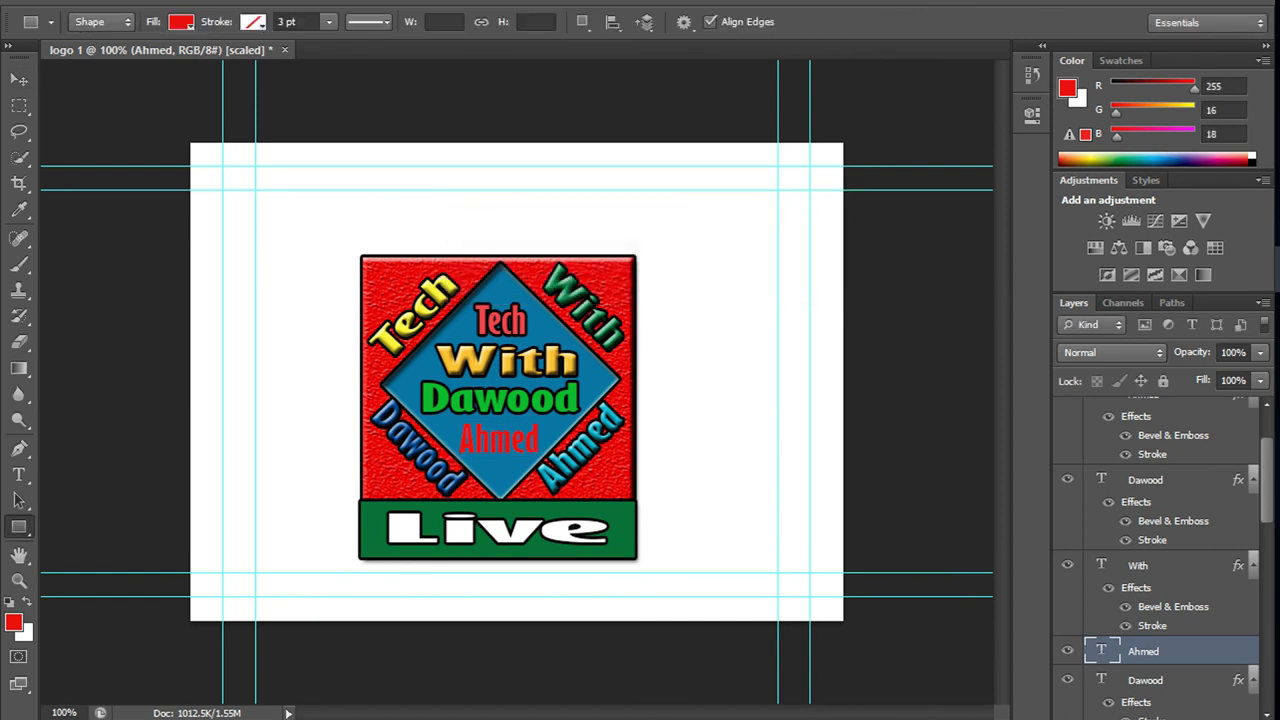
pyautogui.rightClick(502, 440)
pyautogui.press('Escape')
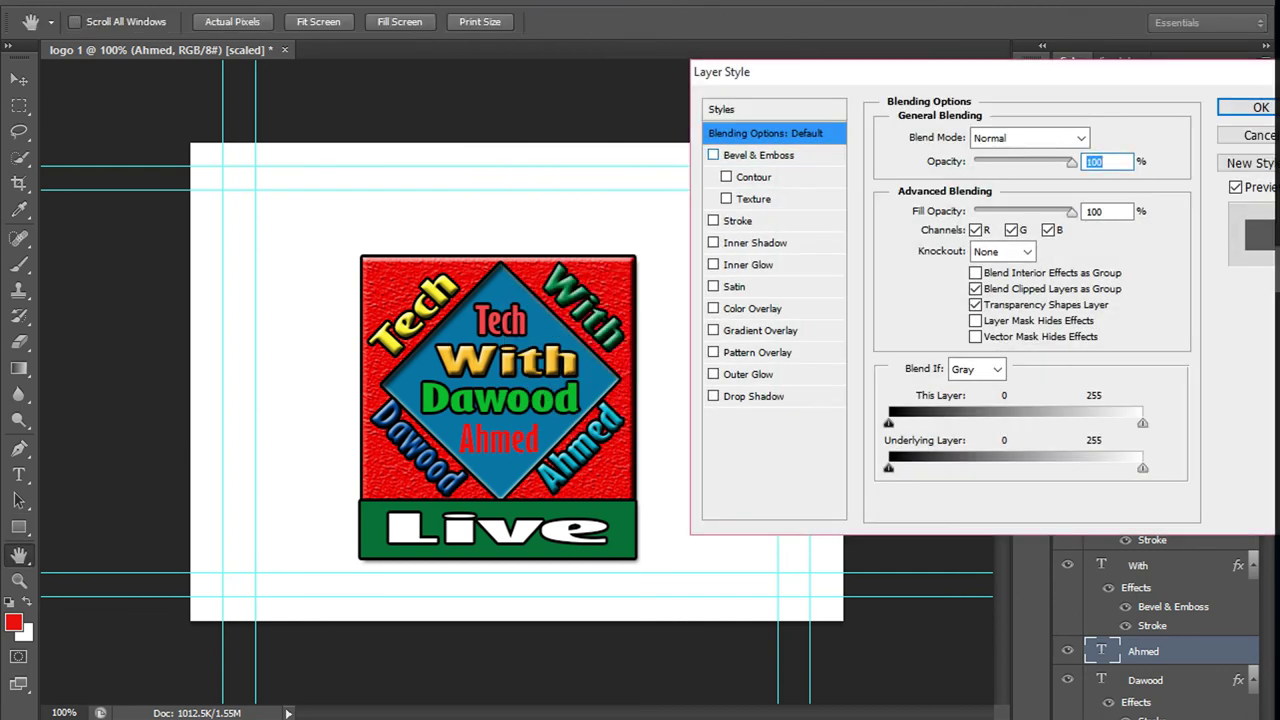
pyautogui.click(713, 155)
pyautogui.click(713, 155)
pyautogui.click(713, 220)
pyautogui.click(713, 155)
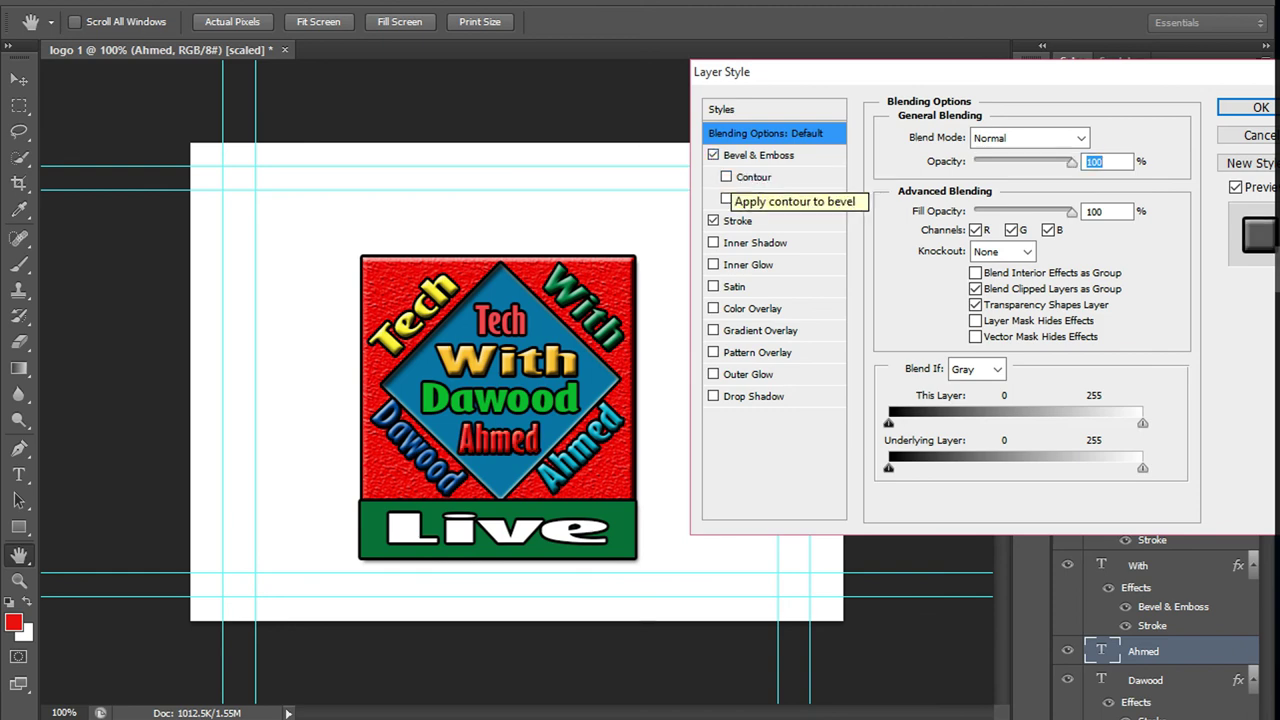
pyautogui.press('Return')
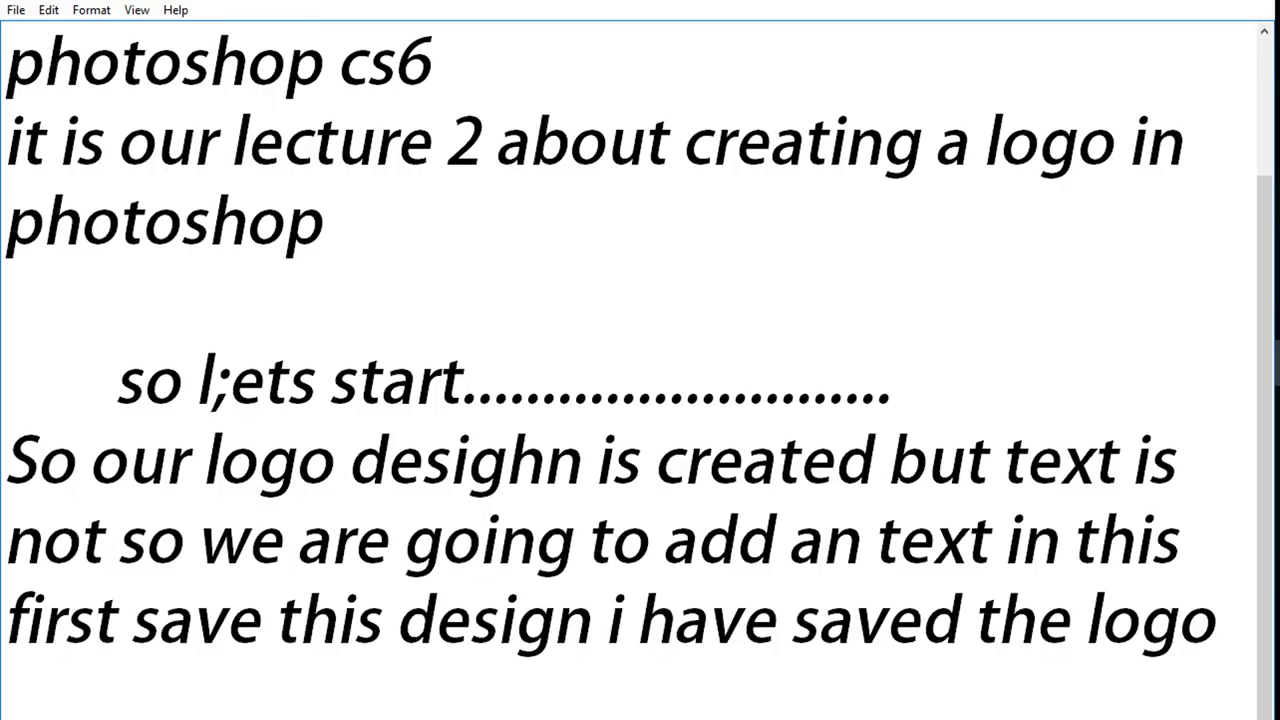
# - Add the line 'Our logo is created thank you for watchin' to the notes
pyautogui.press('Return')
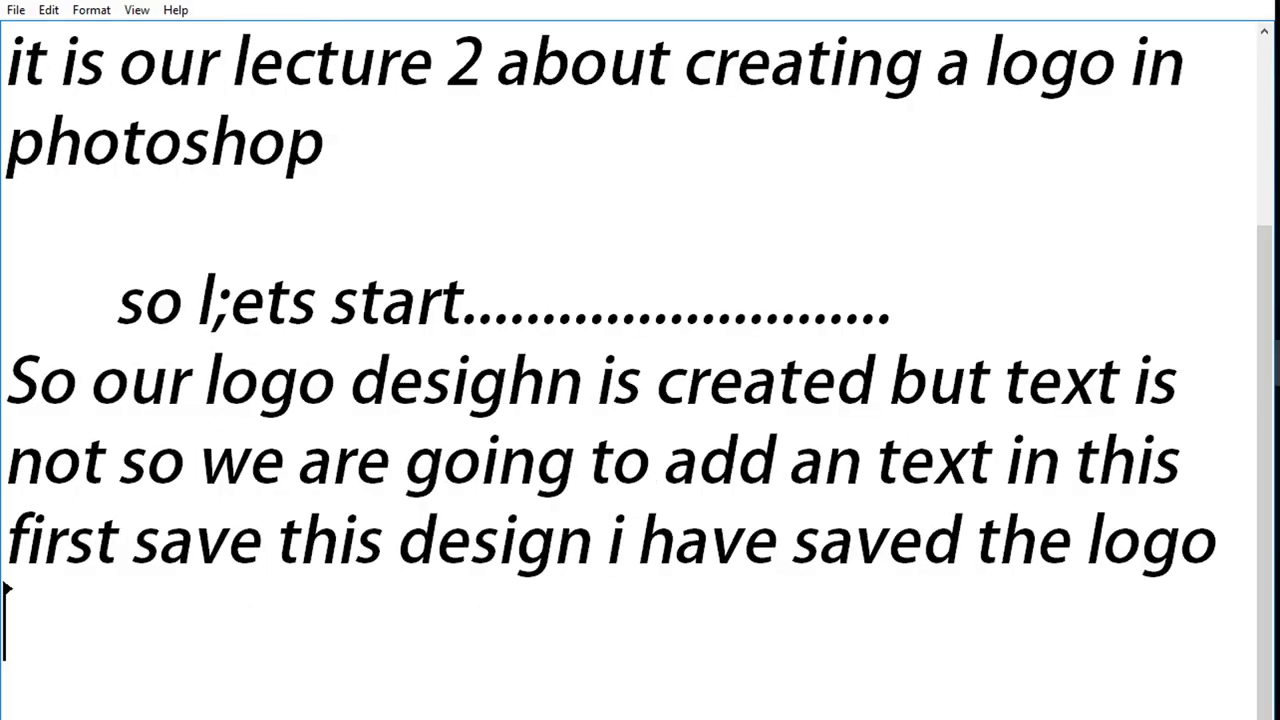
pyautogui.write('Our l')
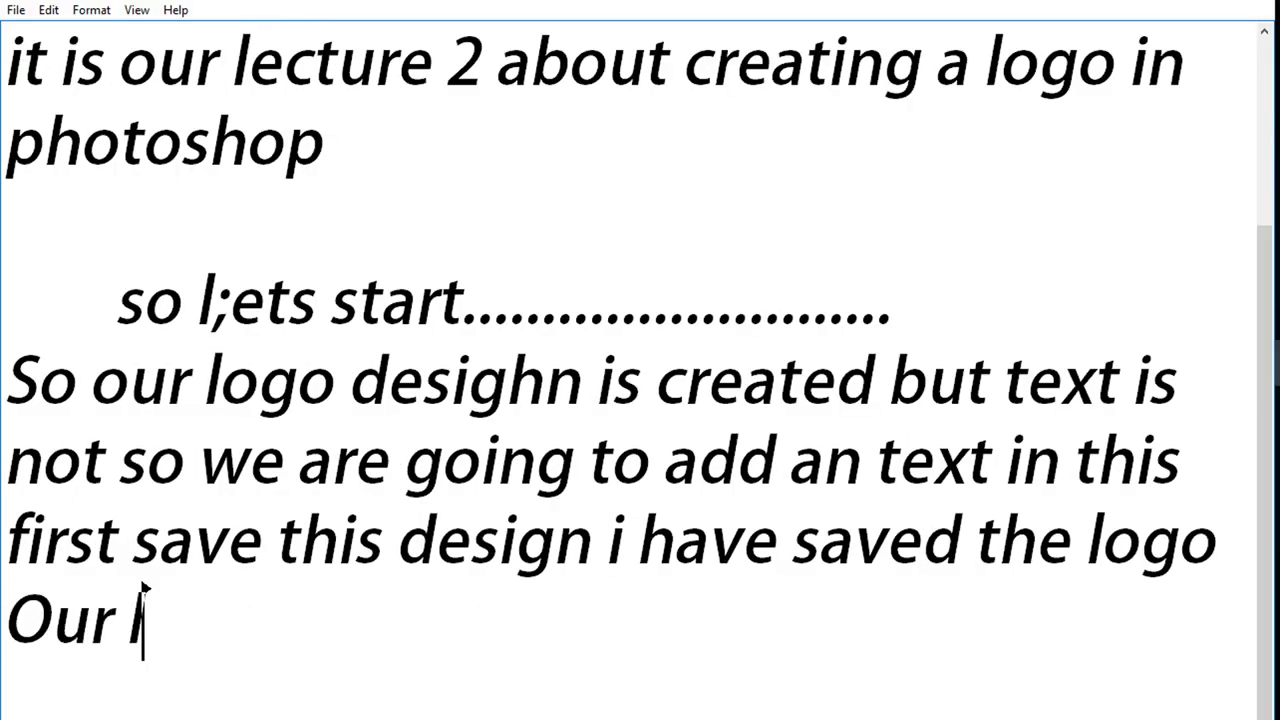
pyautogui.write('ogo is cr')
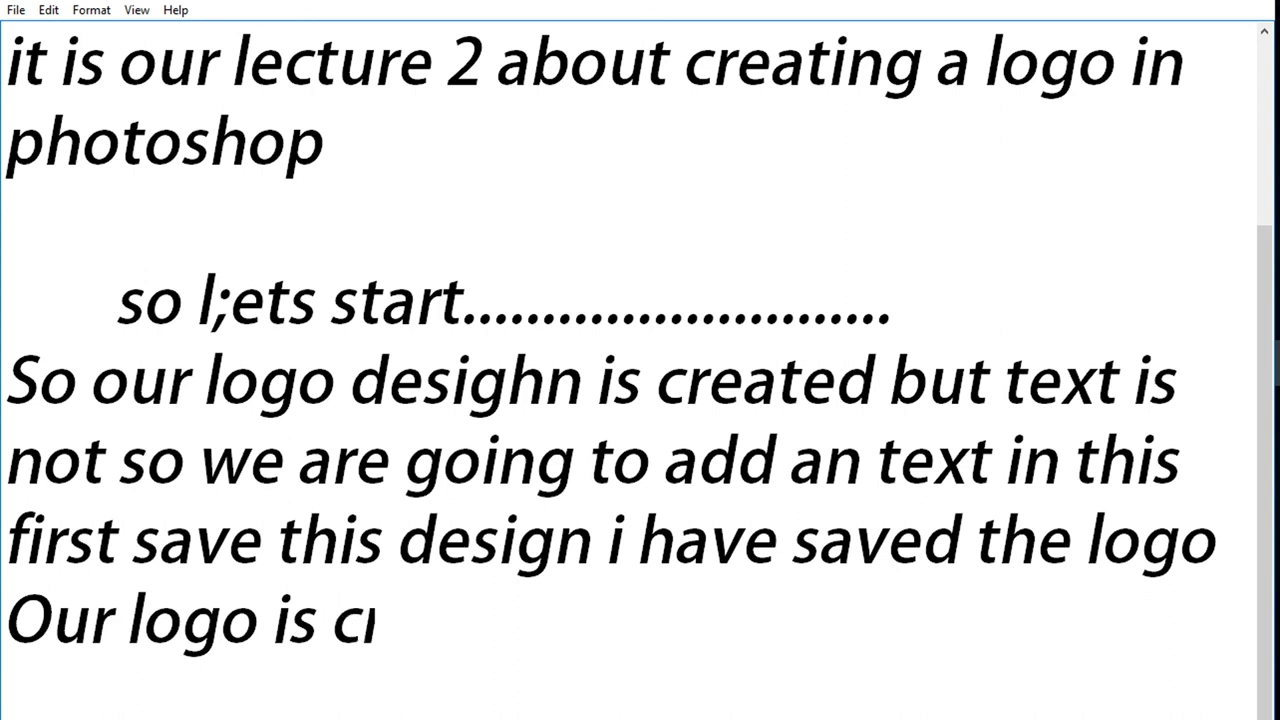
pyautogui.write('eatedtha')
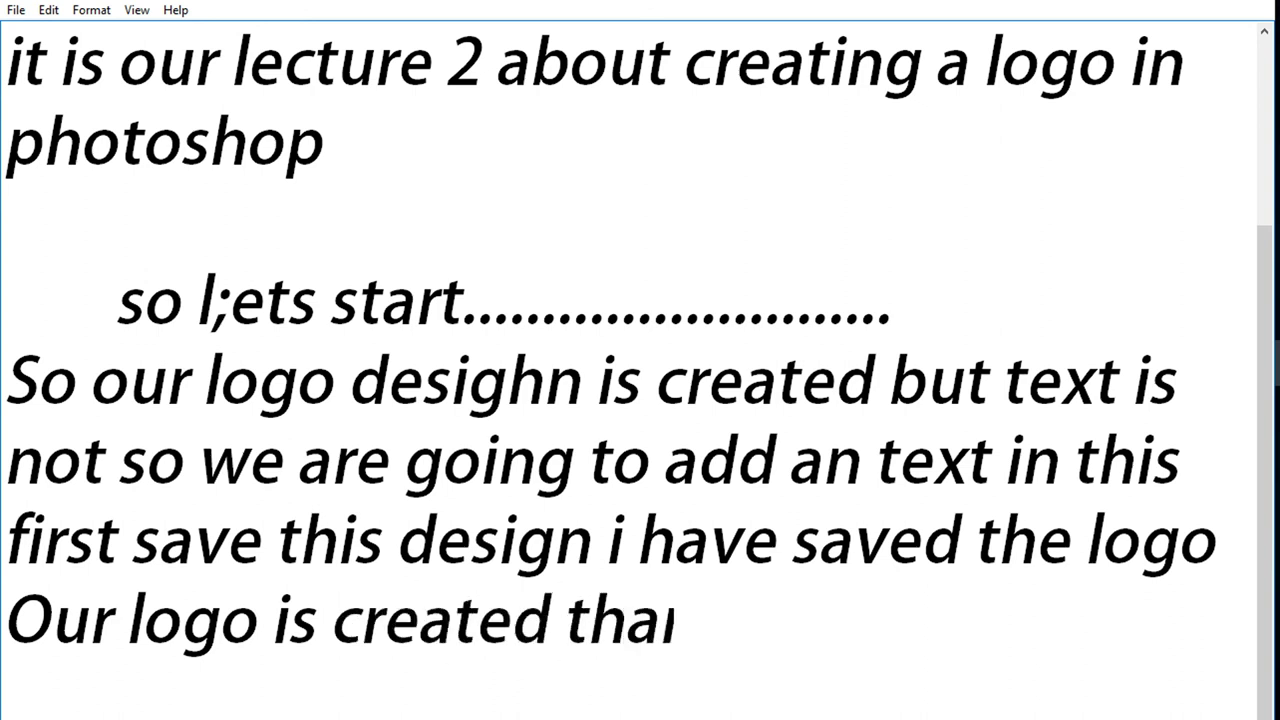
pyautogui.write('nk')
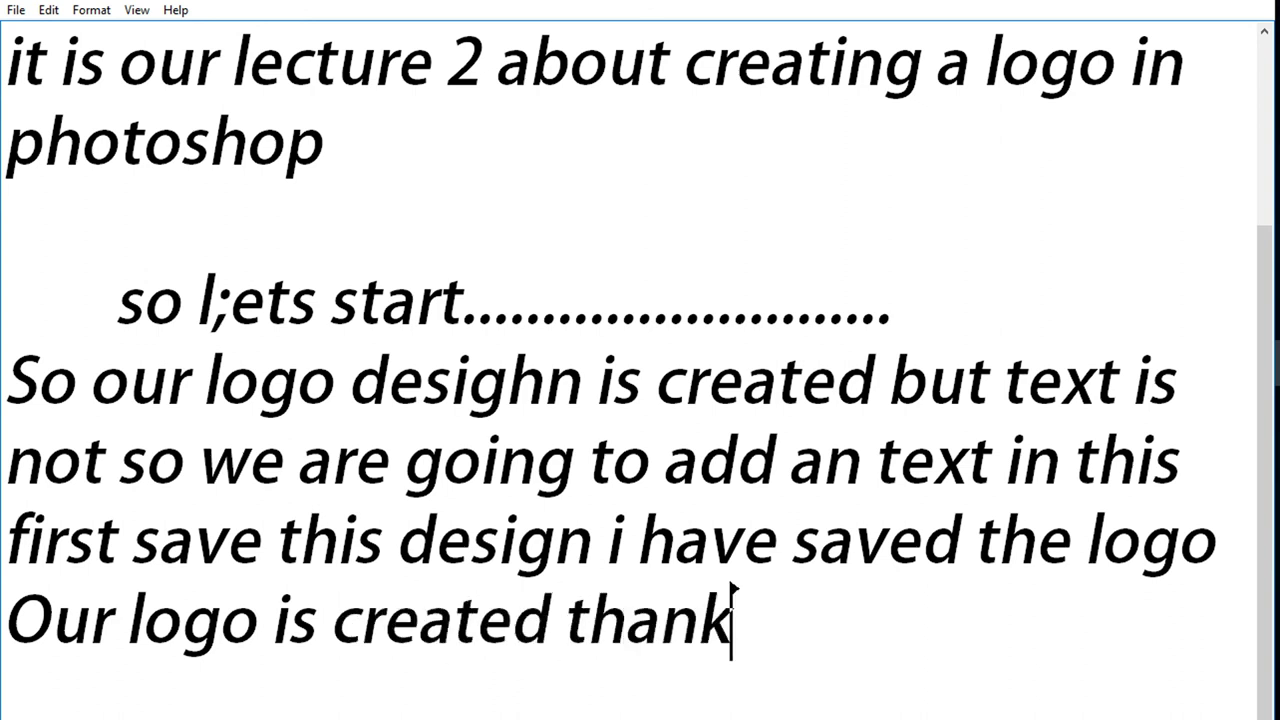
pyautogui.write(' you for')
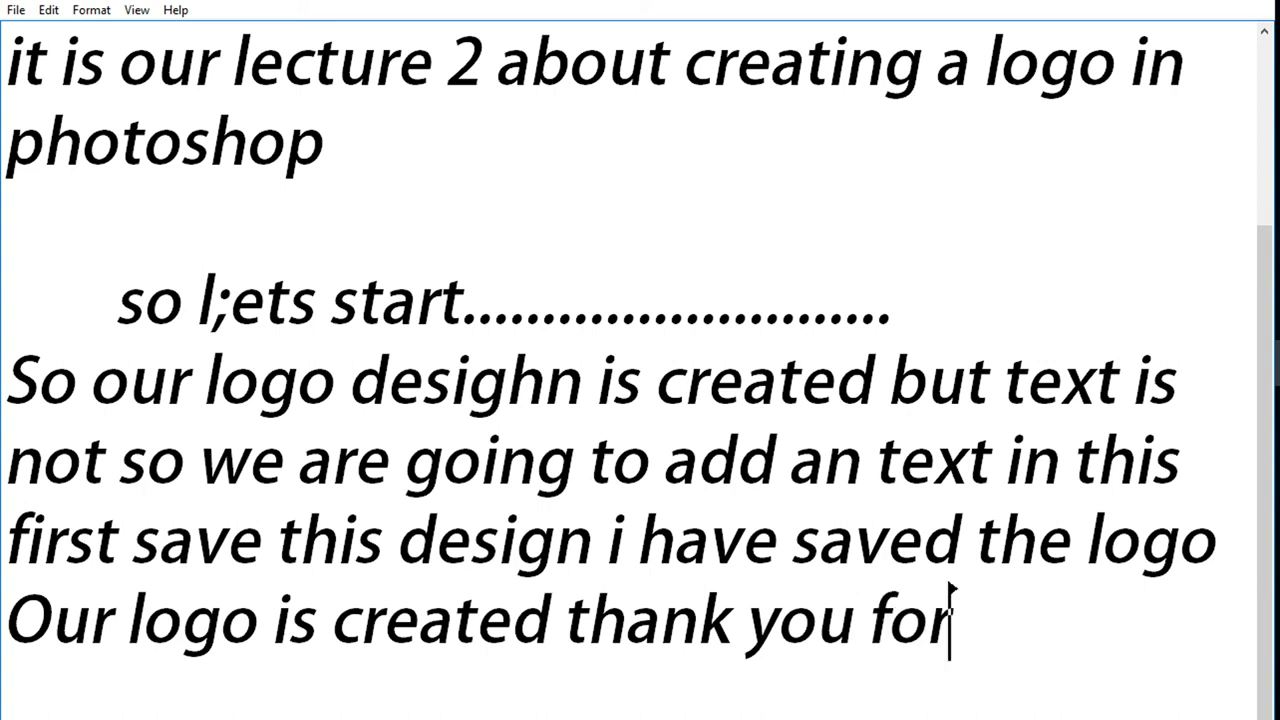
pyautogui.write(' watchin')
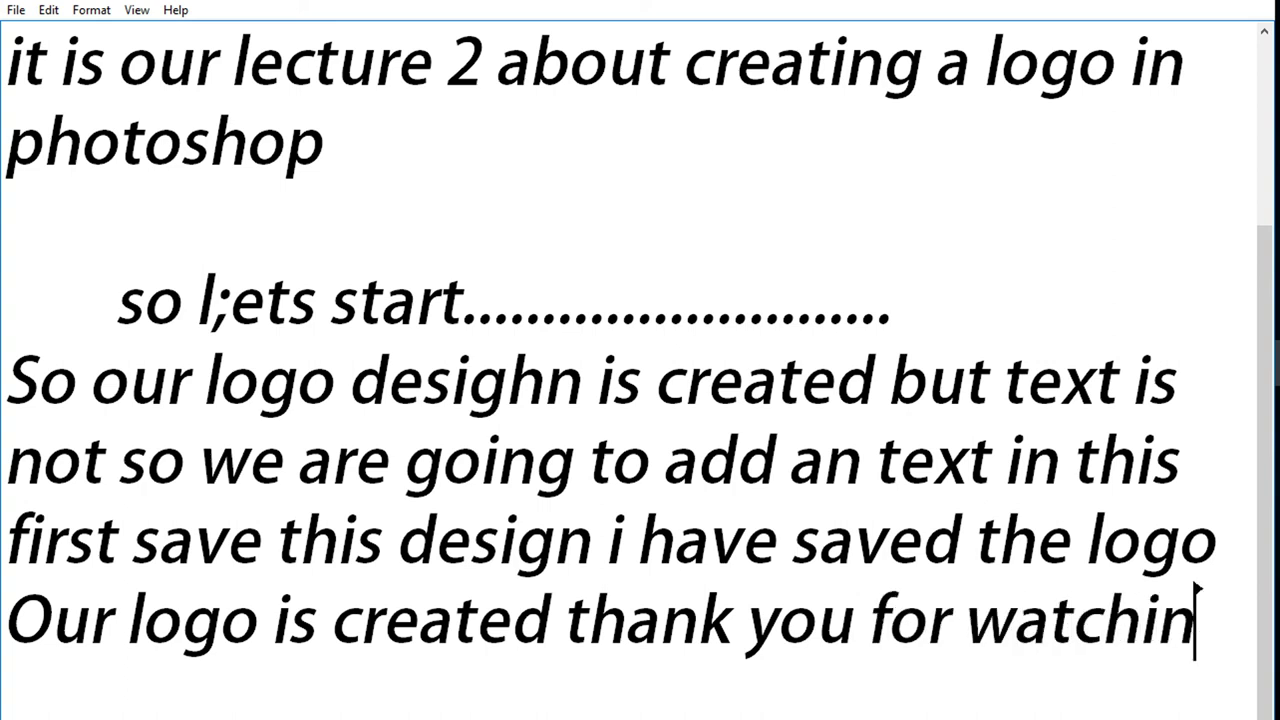
pyautogui.write('g')
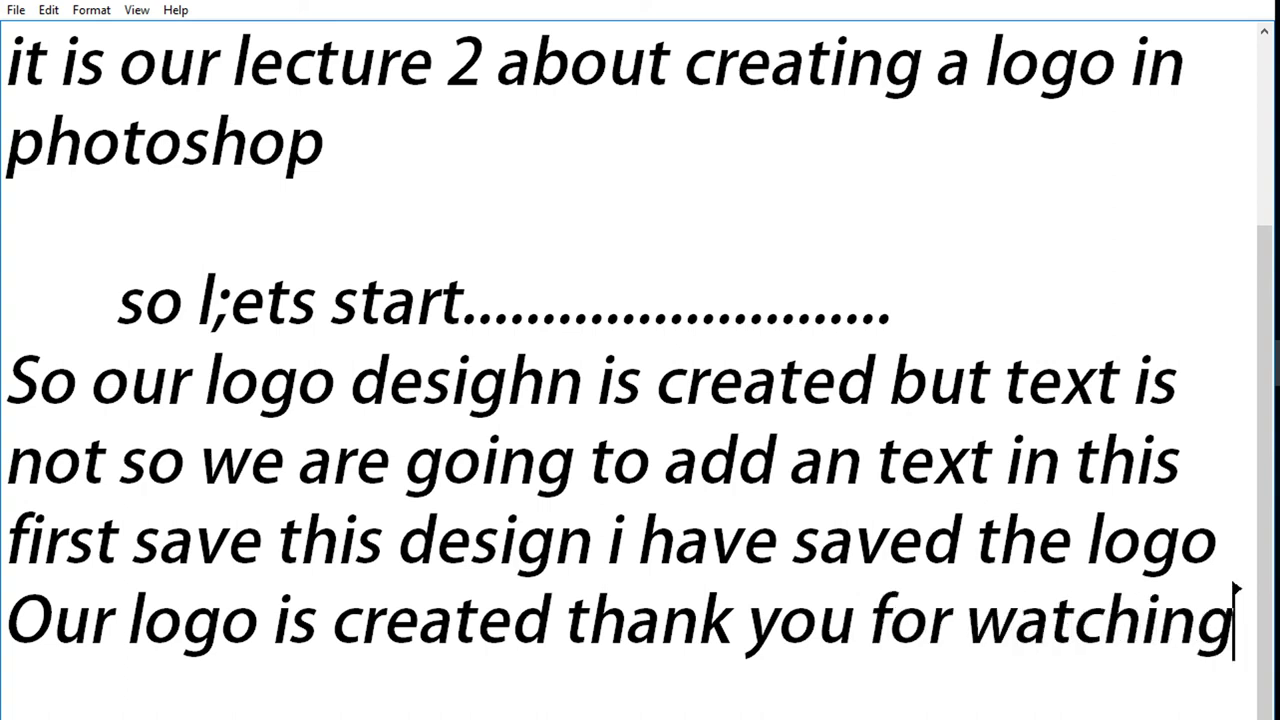
pyautogui.press('BackSpace')
# - Add a final line 'please subscribe our channel for more videos'
pyautogui.press('Return')
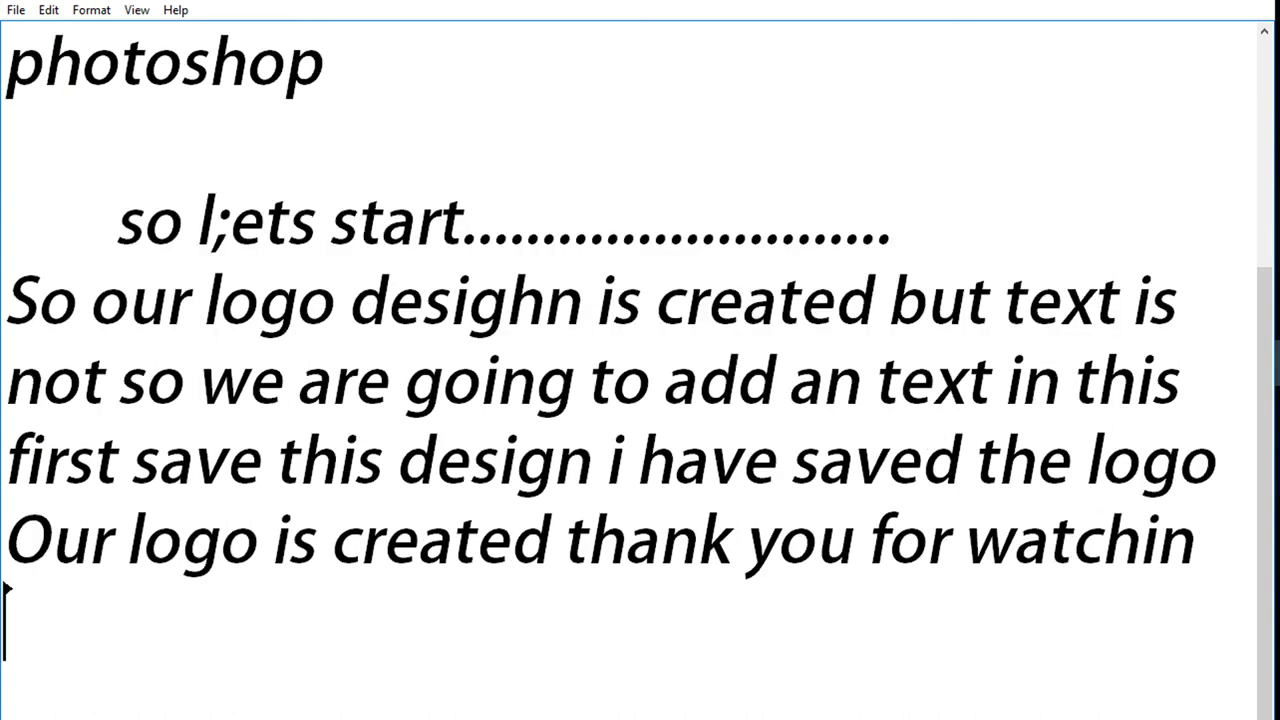
pyautogui.write('plea')
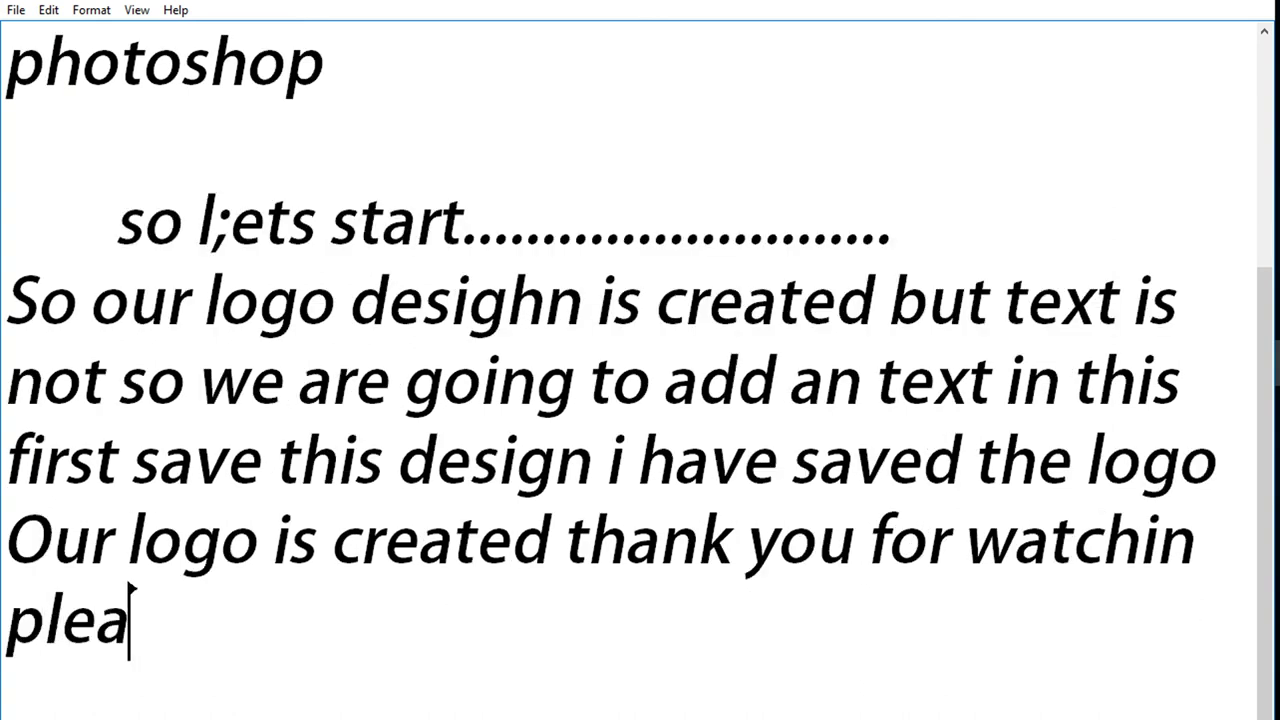
pyautogui.write('se nsubscr')
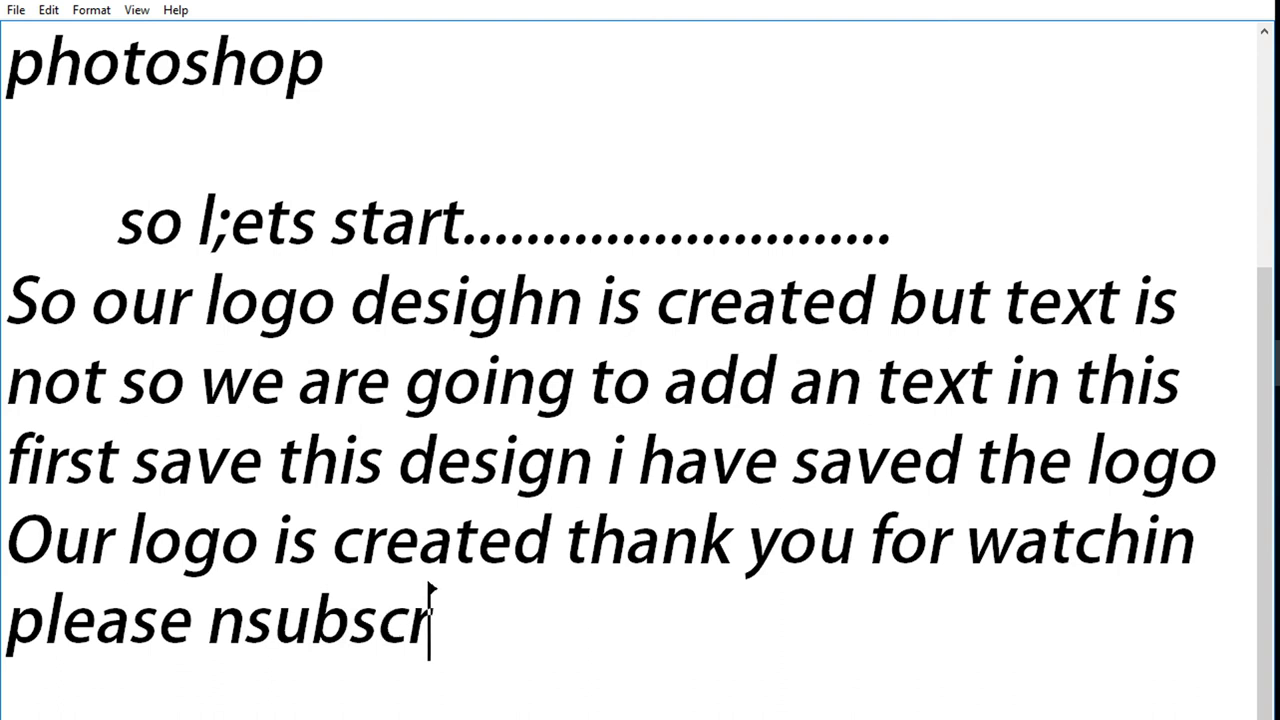
pyautogui.write('ibe')
pyautogui.press('BackSpace')
pyautogui.press('BackSpace')
pyautogui.press('BackSpace')
pyautogui.press('BackSpace')
pyautogui.press('BackSpace')
pyautogui.press('BackSpace')
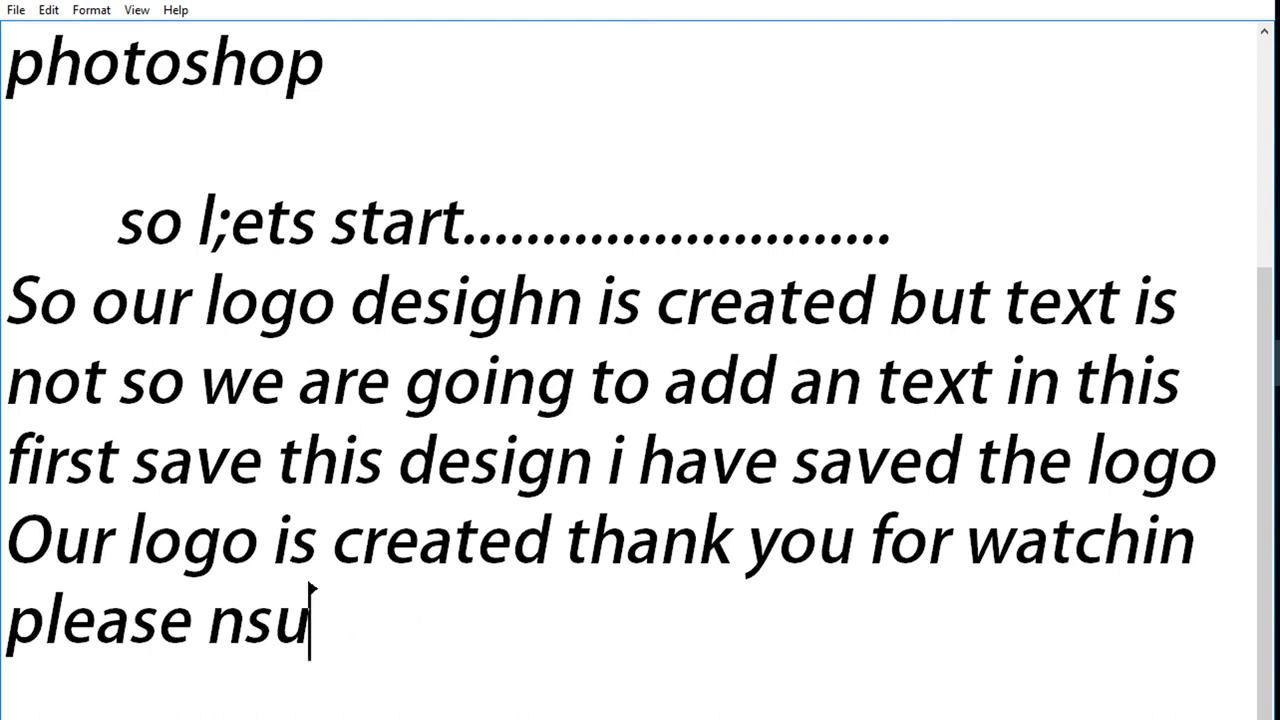
pyautogui.press('BackSpace')
pyautogui.press('BackSpace')
pyautogui.press('BackSpace')
pyautogui.write('e ')
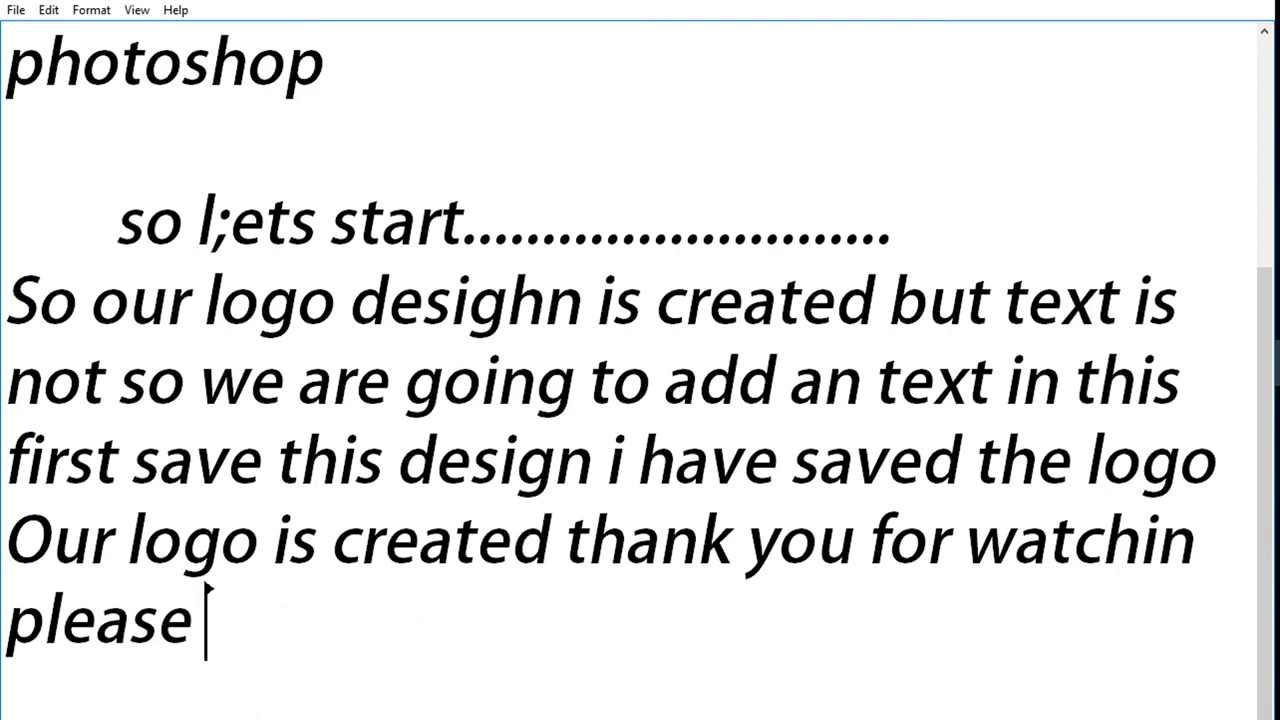
pyautogui.write('subscri')
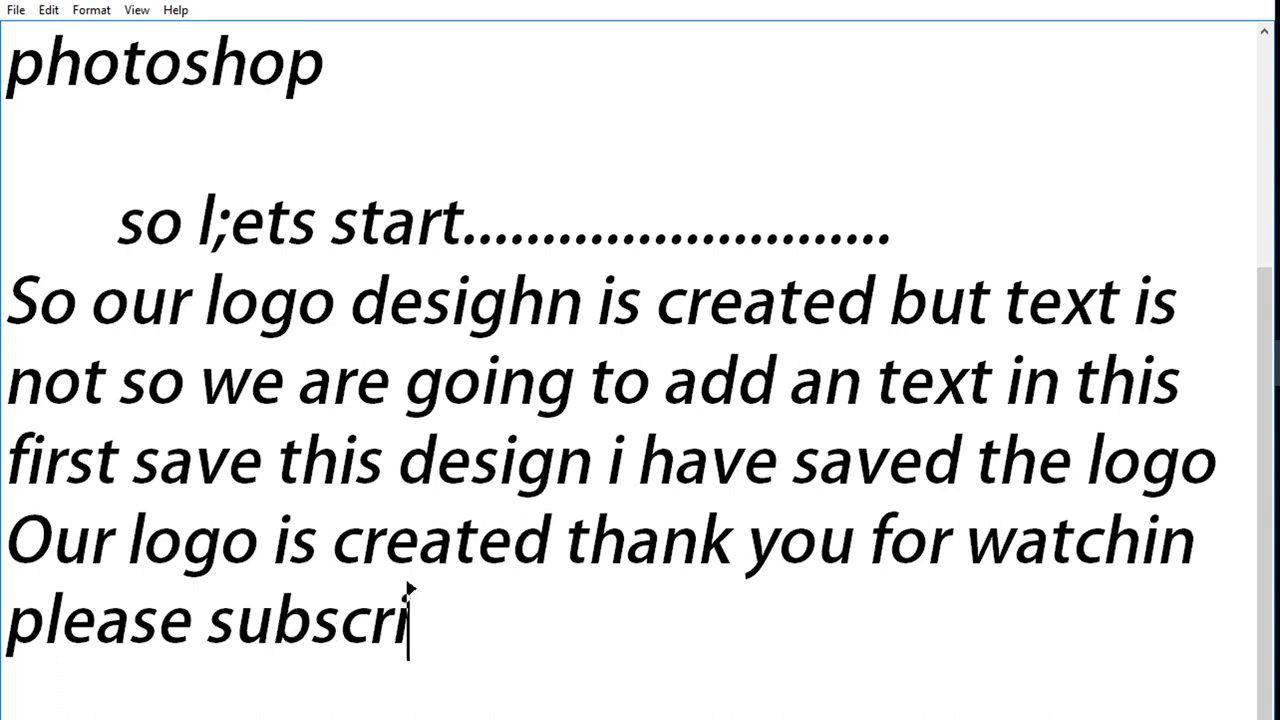
pyautogui.write('be our')
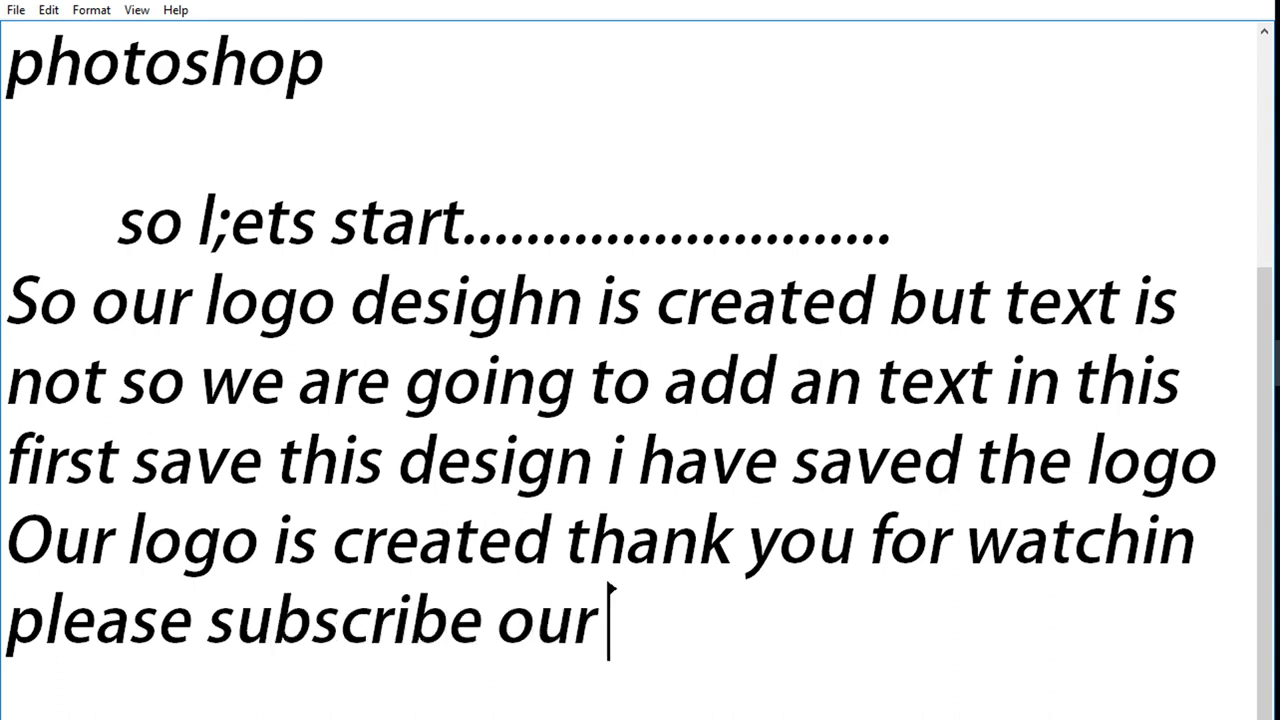
pyautogui.write(' channel ')
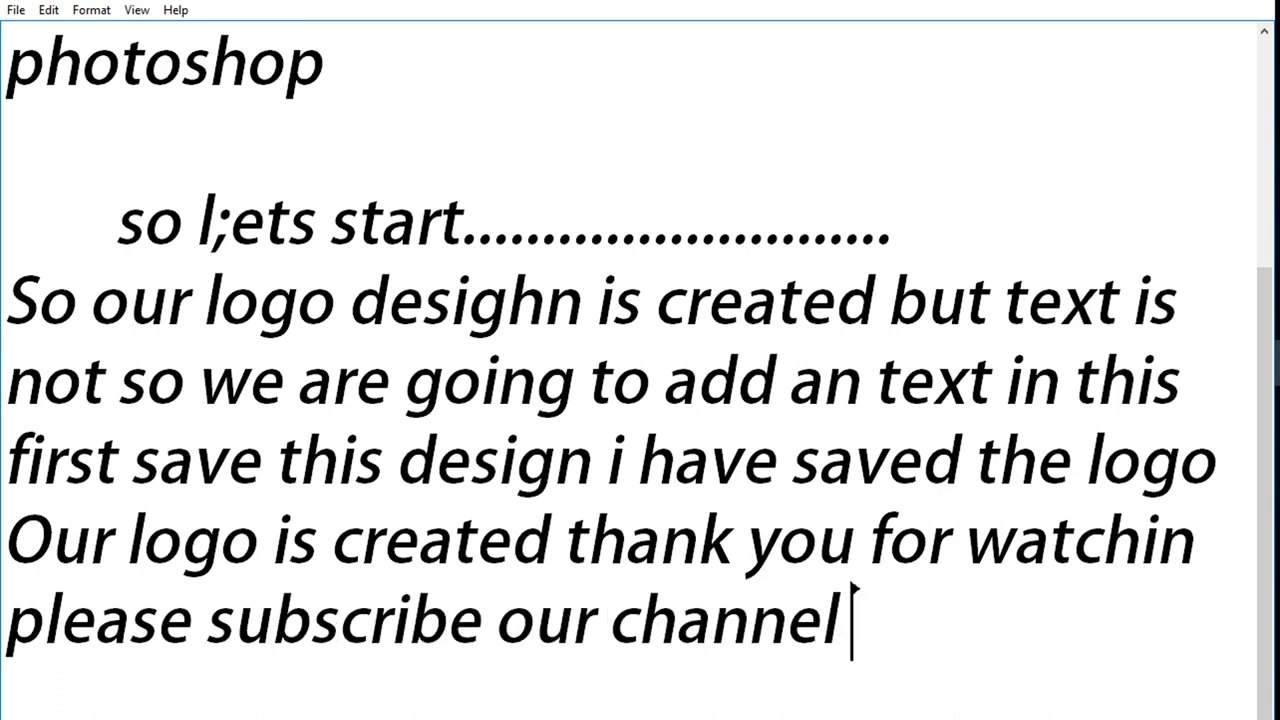
pyautogui.write('for more ')
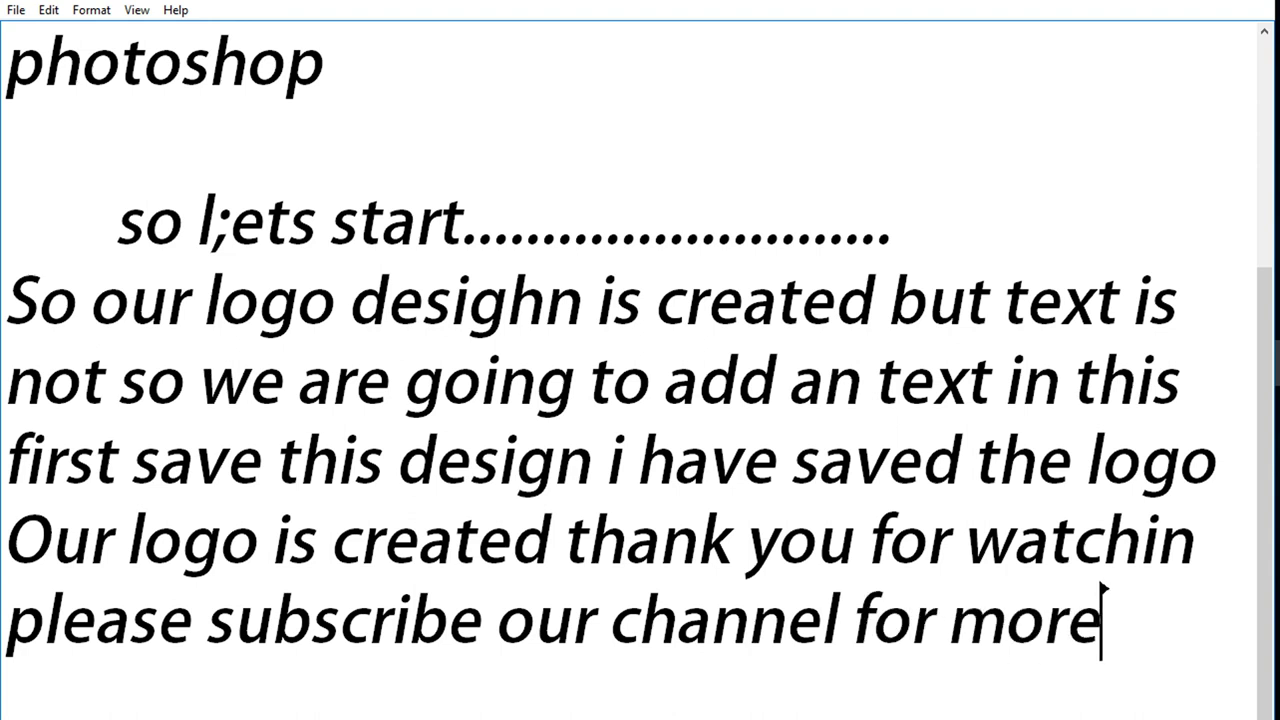
pyautogui.write('vid')
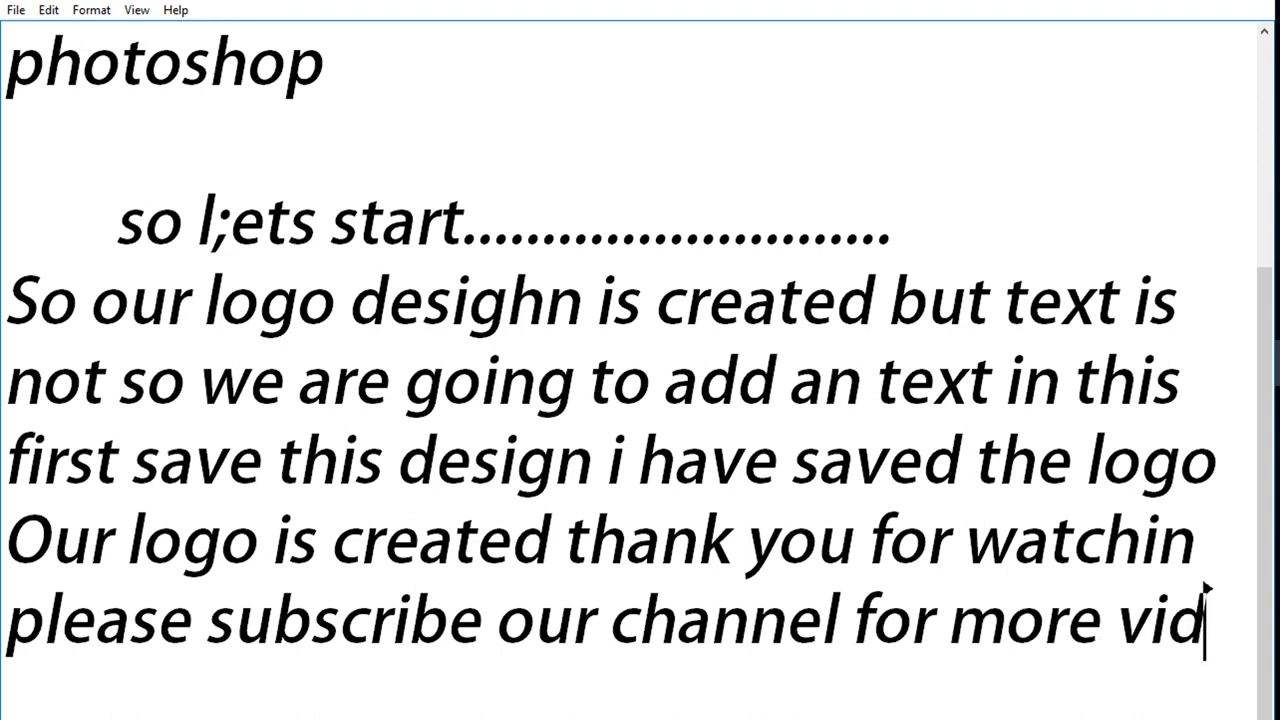
pyautogui.write('eos')
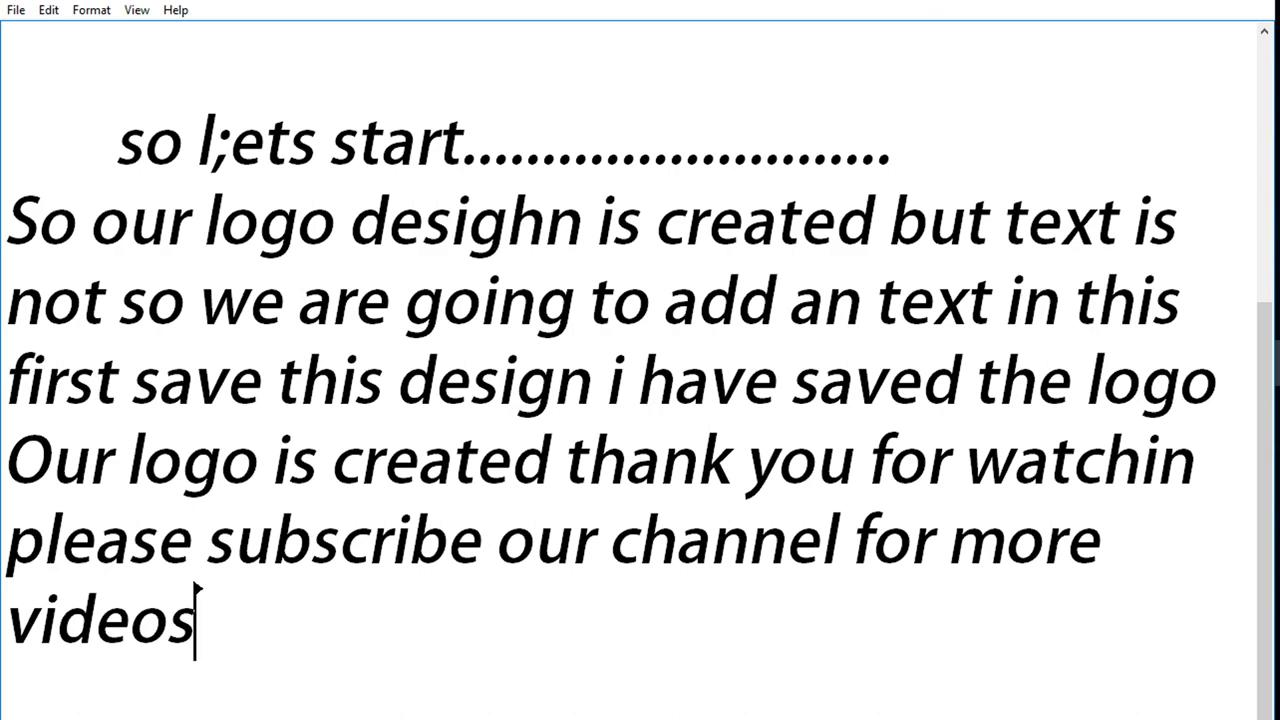